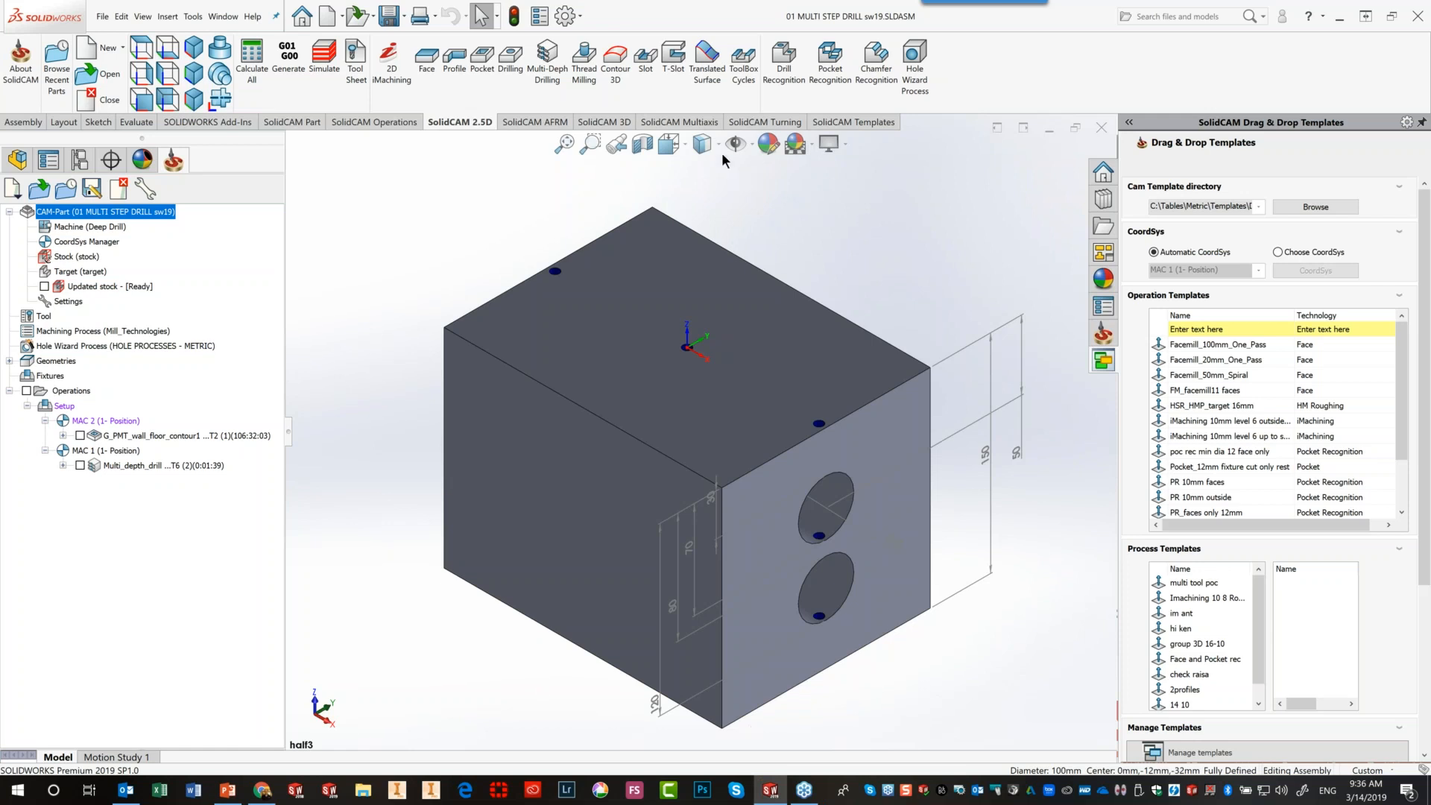
# Display the block in the saved SectionView2, open the Multi_depth_drill operation and show its drill geometry on the model
pyautogui.click(686, 146)
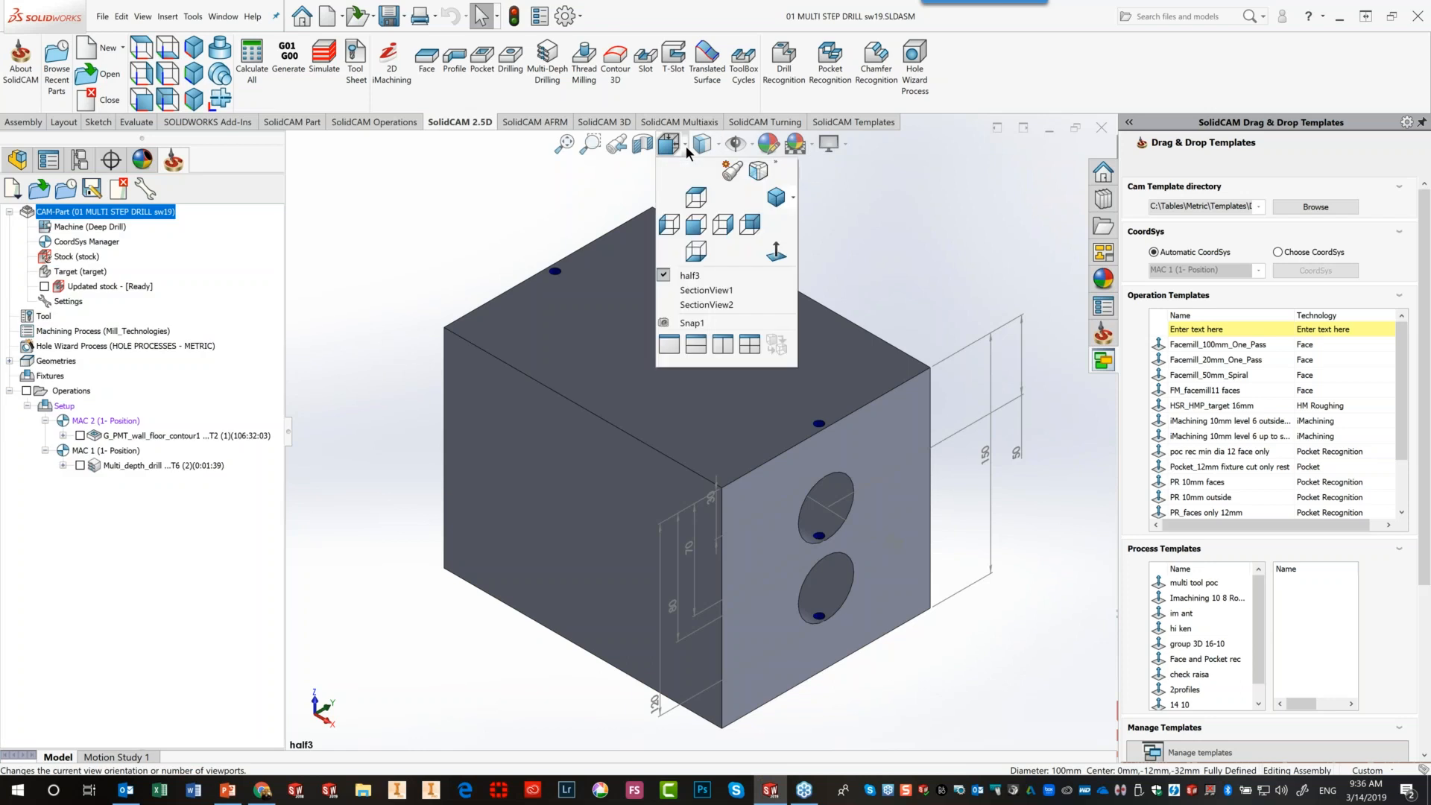
pyautogui.click(693, 306)
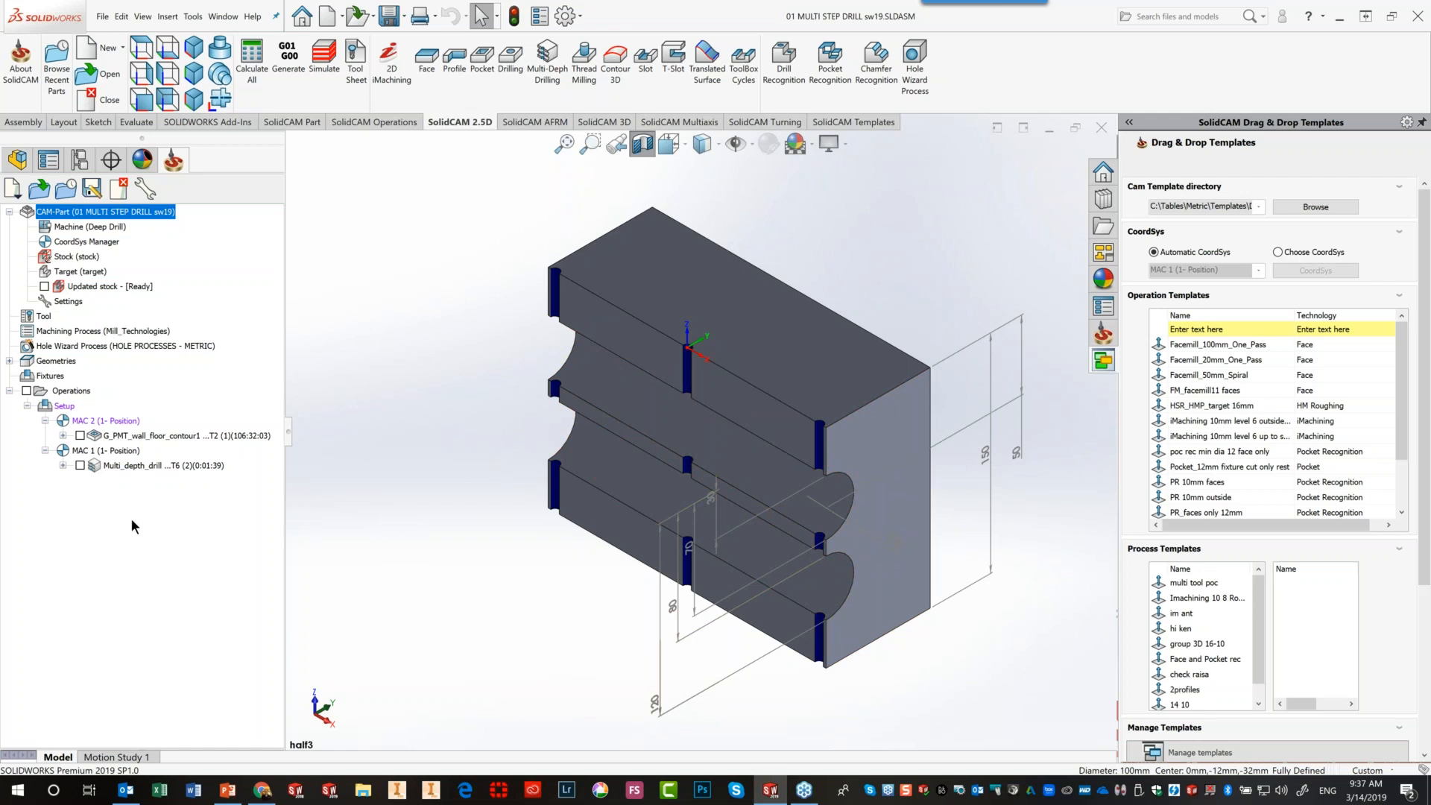
pyautogui.doubleClick(121, 466)
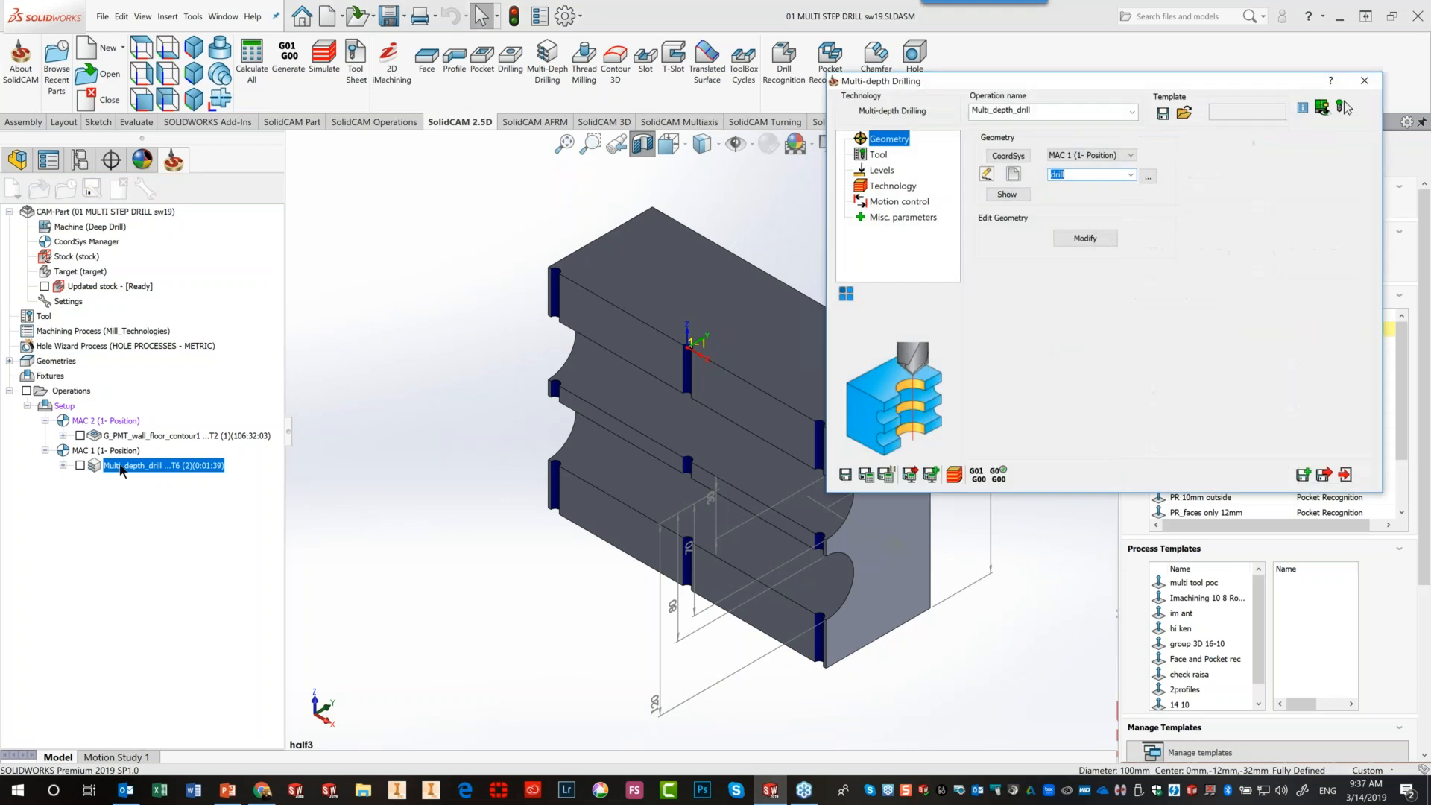
pyautogui.moveTo(1076, 82); pyautogui.dragTo(756, 87)
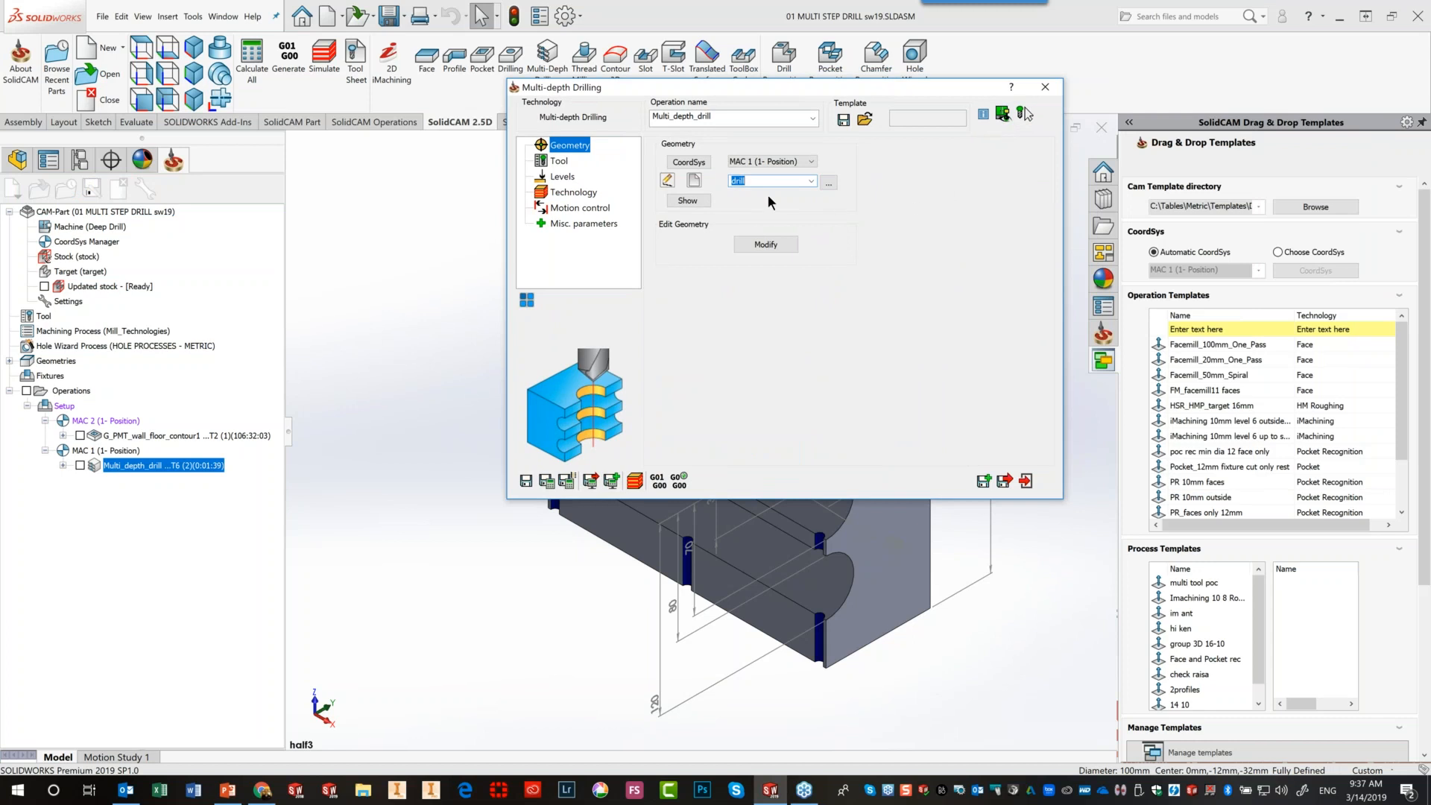
pyautogui.click(688, 201)
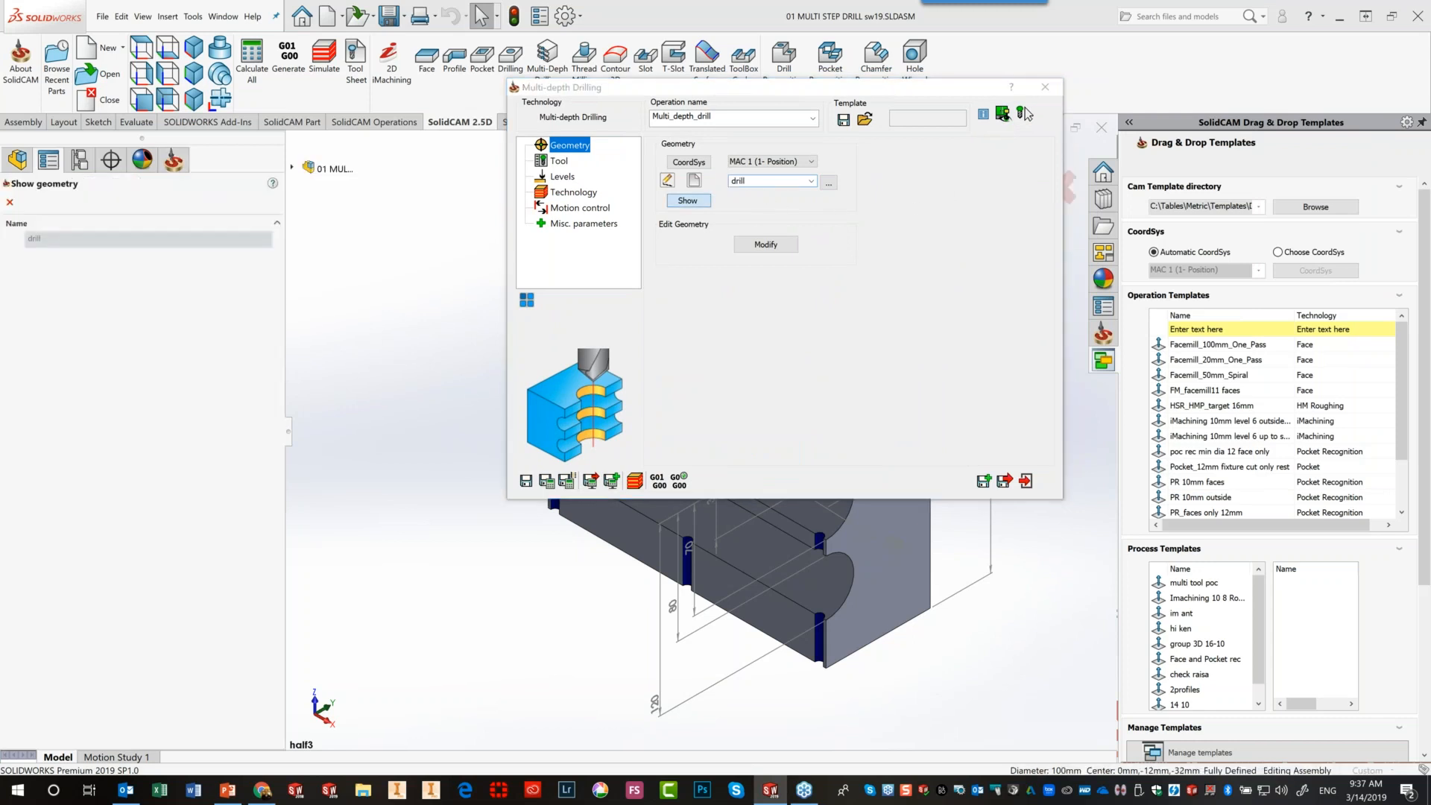
pyautogui.click(10, 204)
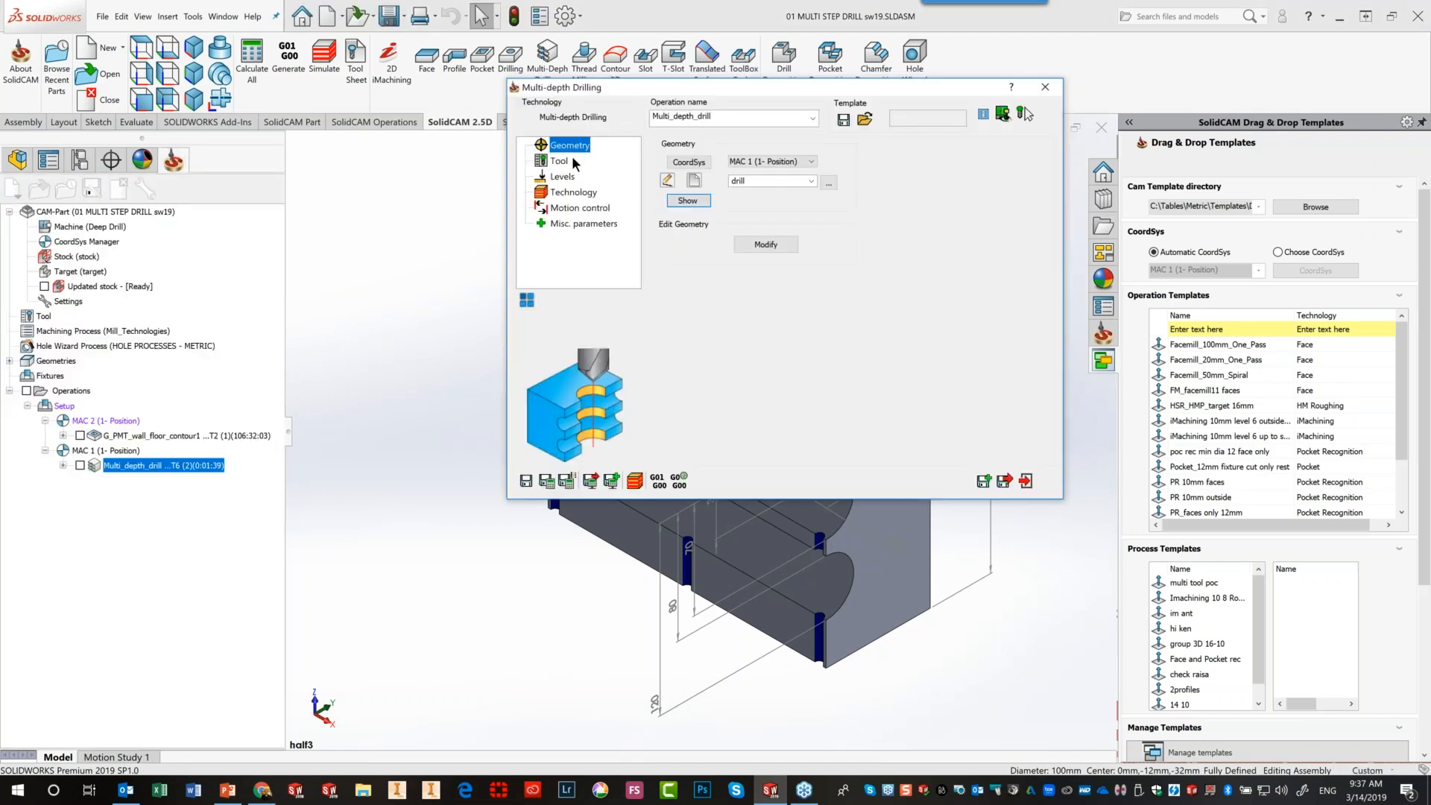
# Examine the tool, levels and segment-level technology settings of the Multi_depth_drill operation alongside the sectioned block
pyautogui.click(559, 162)
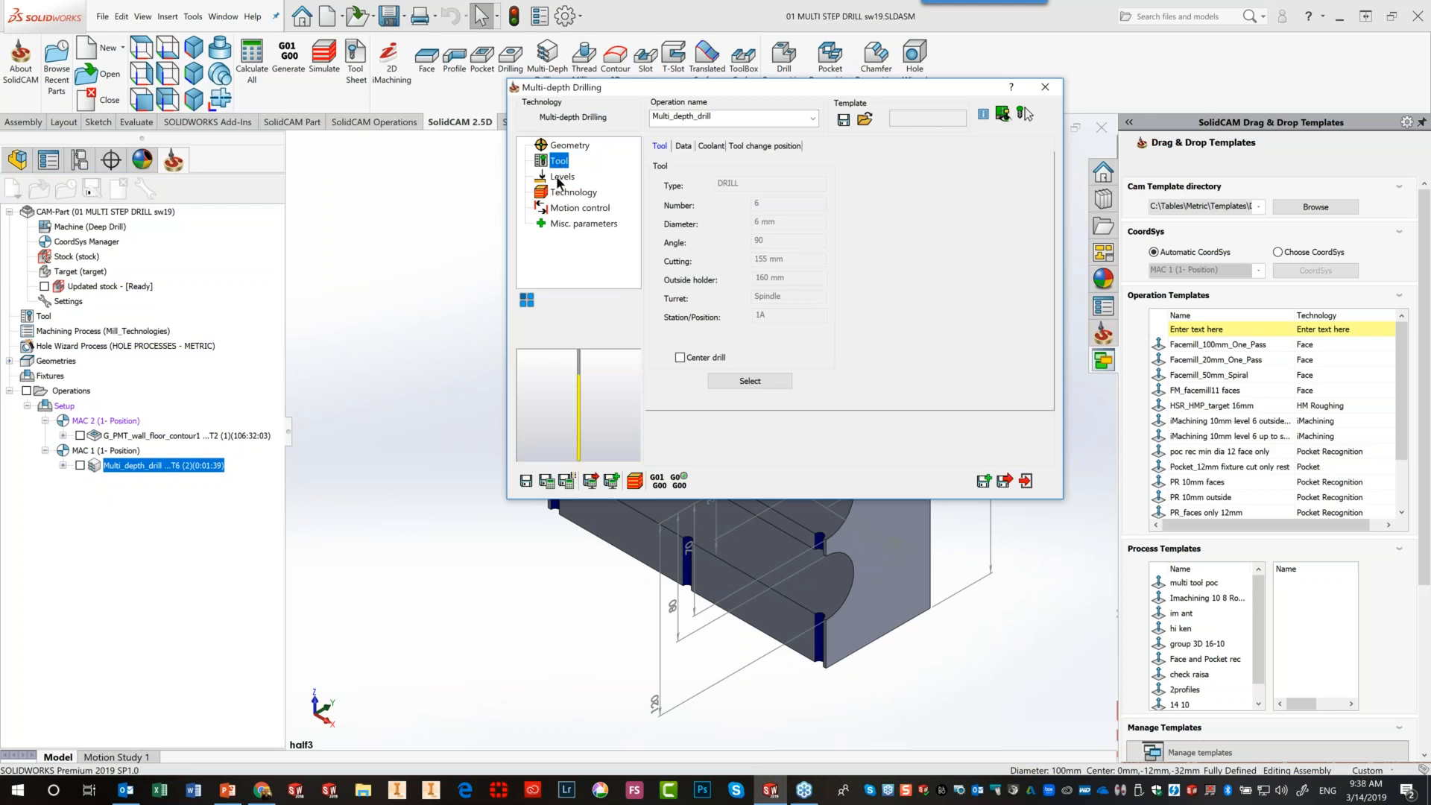
pyautogui.click(561, 178)
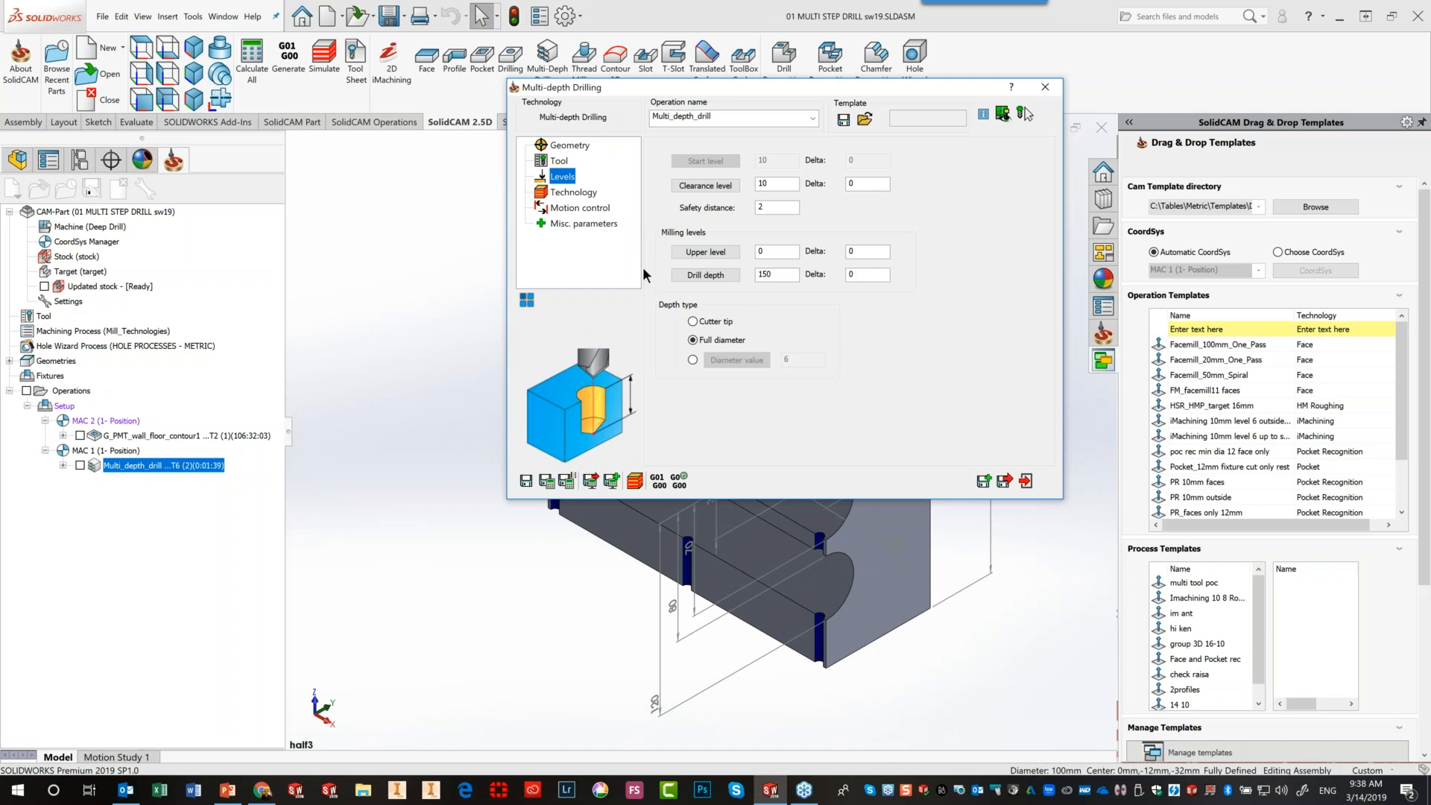
pyautogui.click(568, 193)
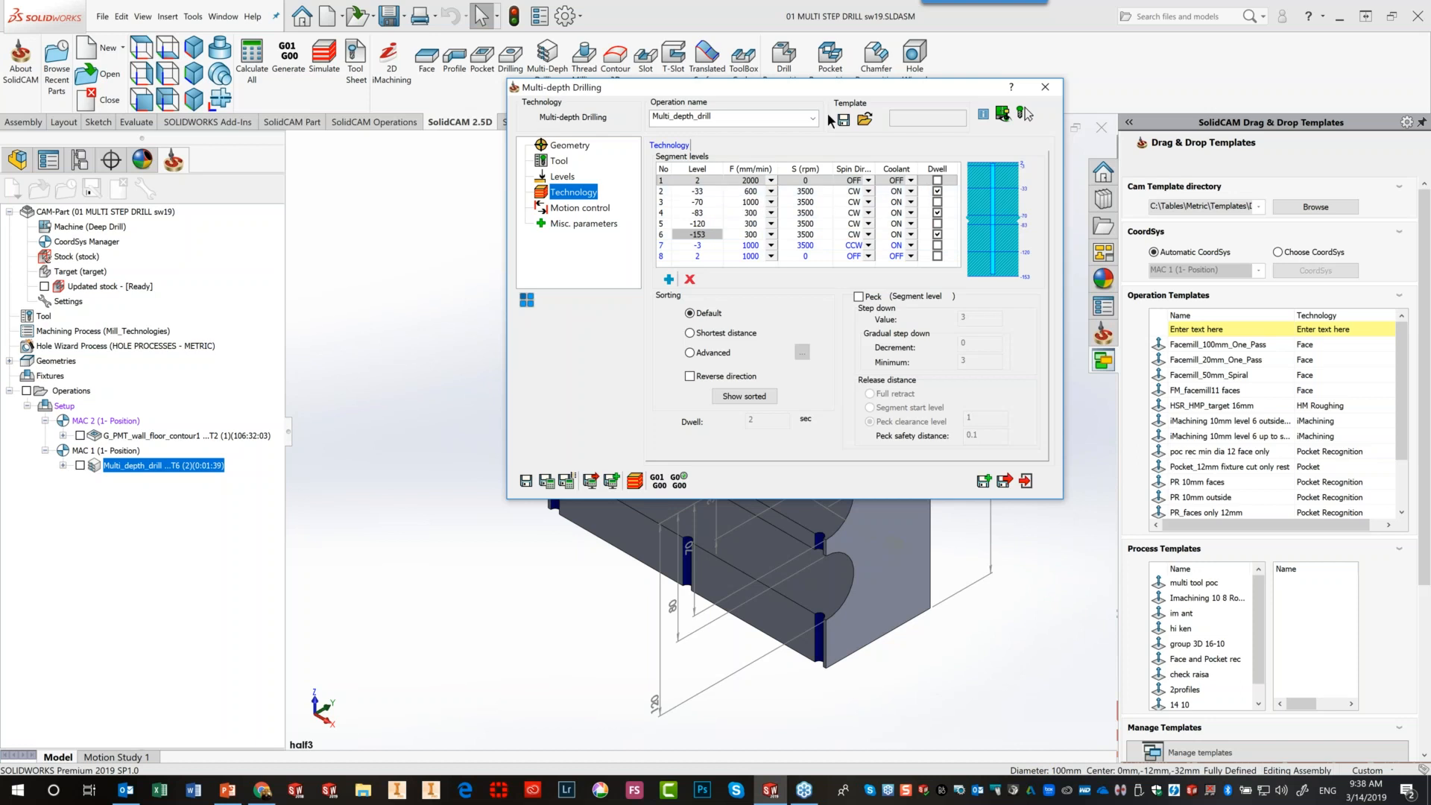
pyautogui.moveTo(816, 83); pyautogui.dragTo(681, 34)
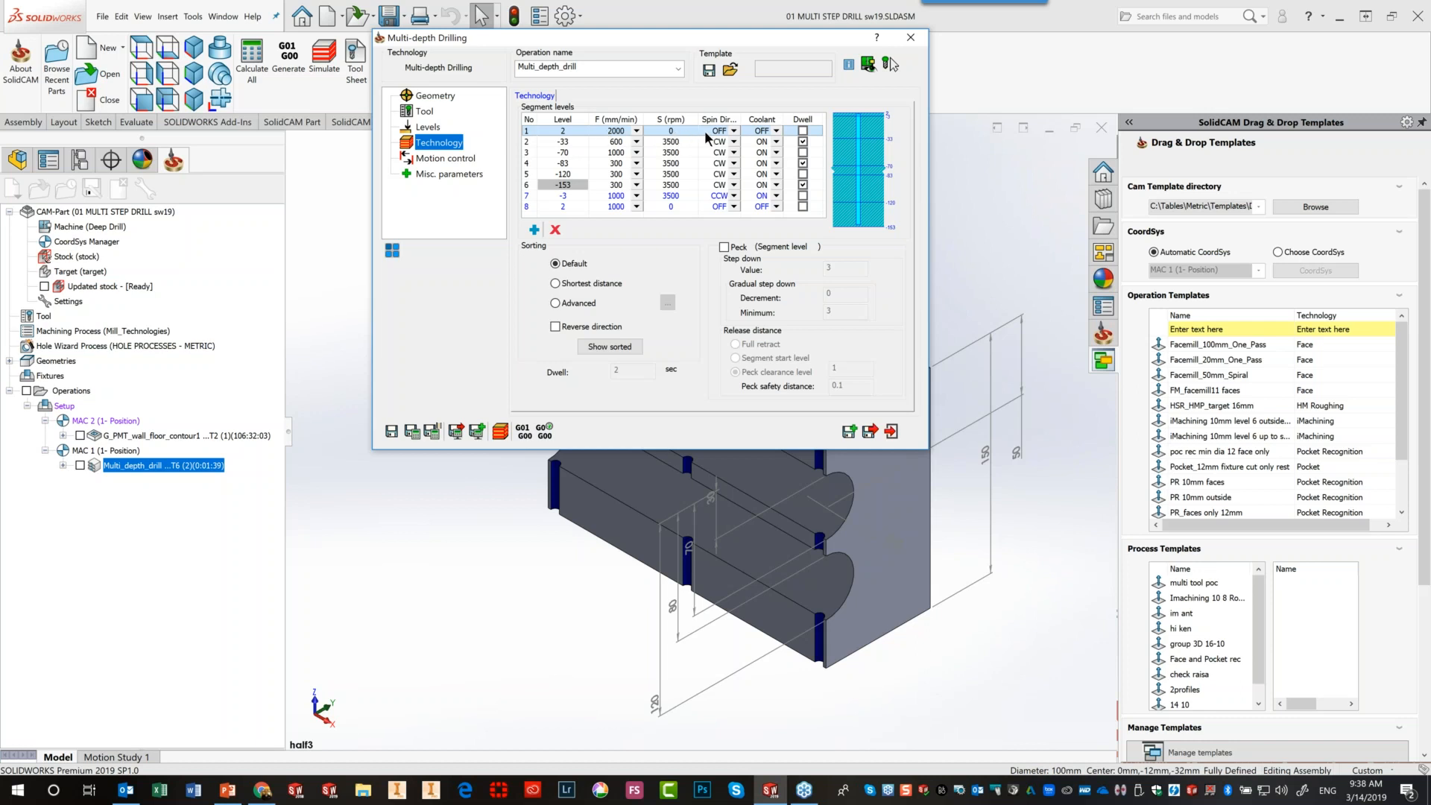
pyautogui.moveTo(615, 41); pyautogui.dragTo(293, 12)
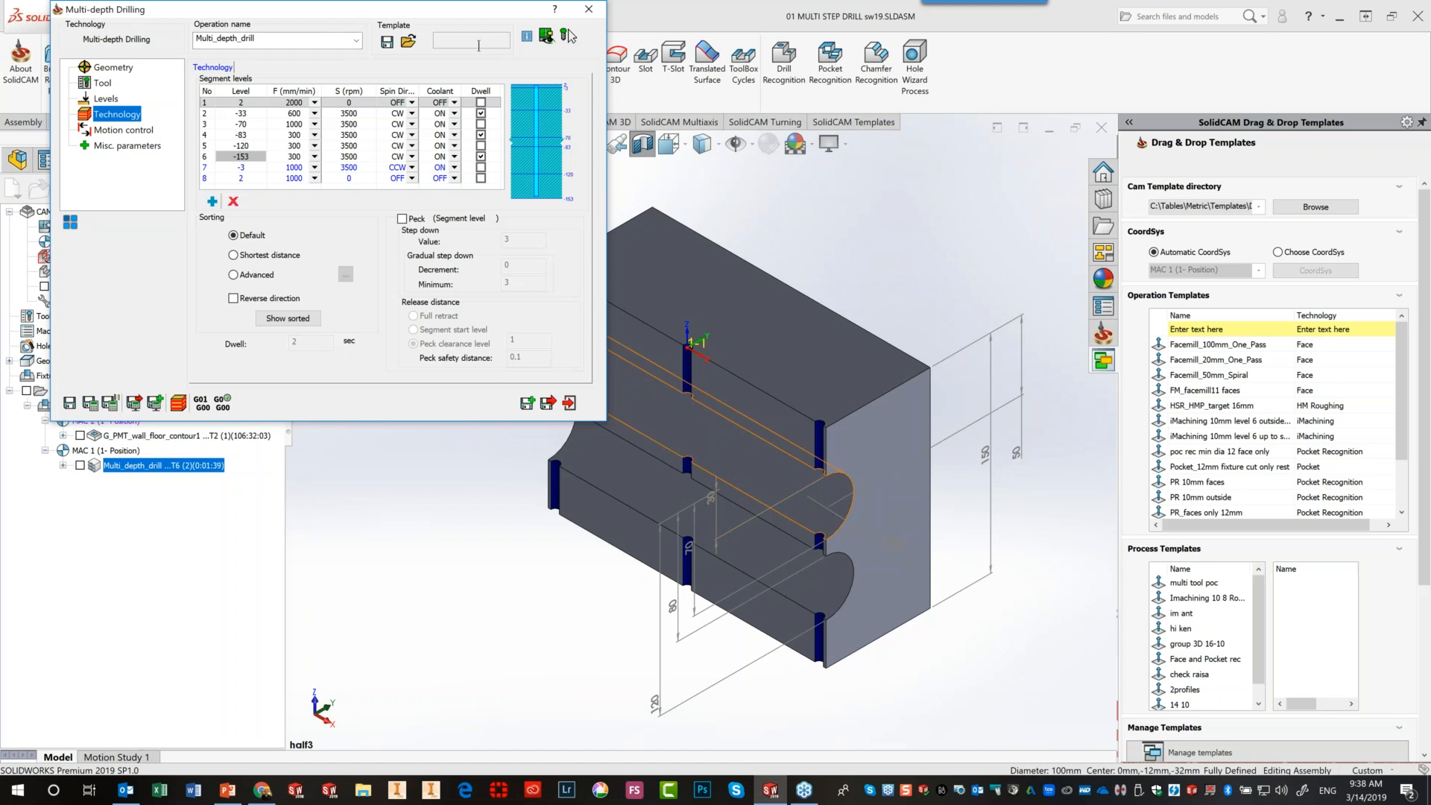
pyautogui.moveTo(468, 11); pyautogui.dragTo(730, 63)
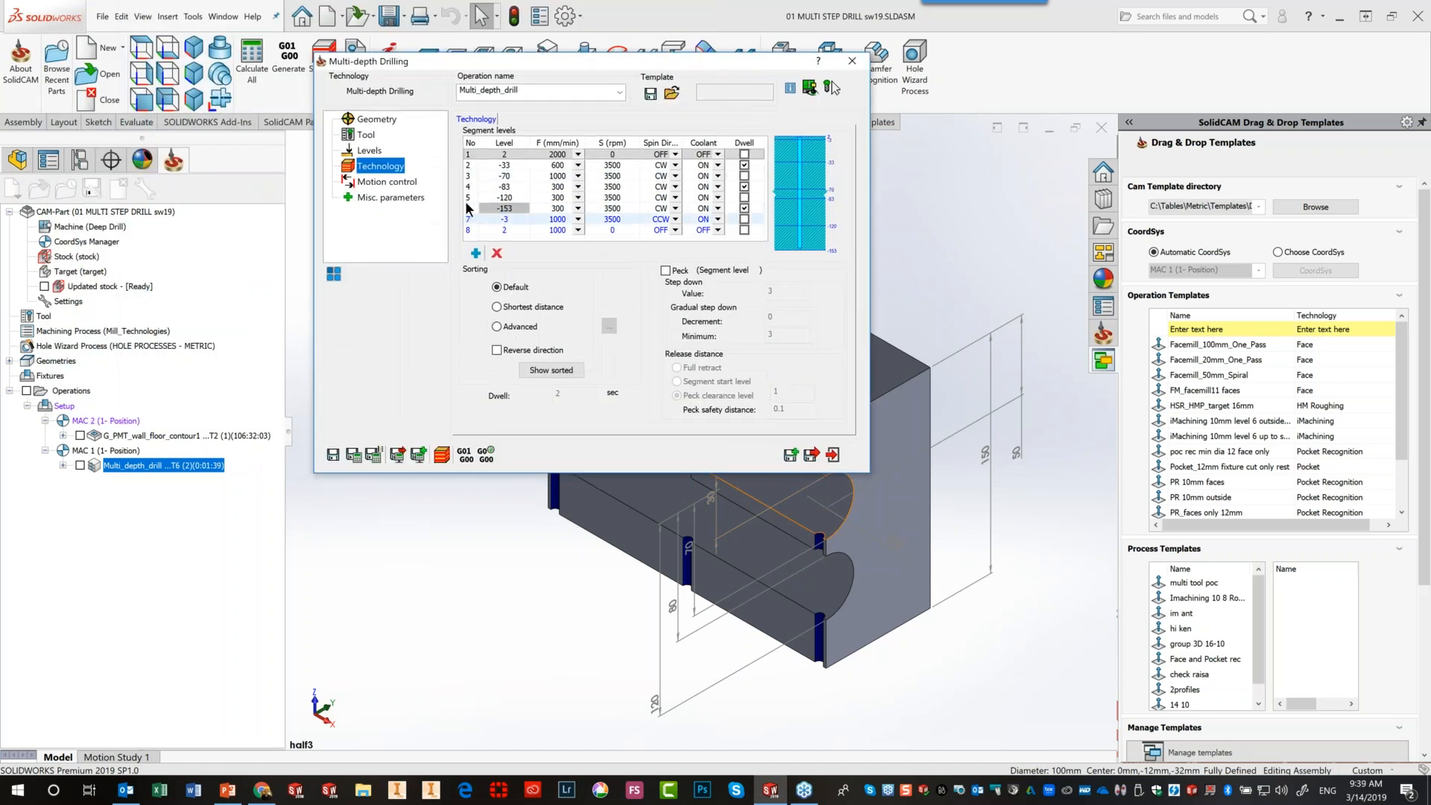
# Examine segment level 2's peck settings, including the step down, gradual step down and release distance
pyautogui.click(484, 164)
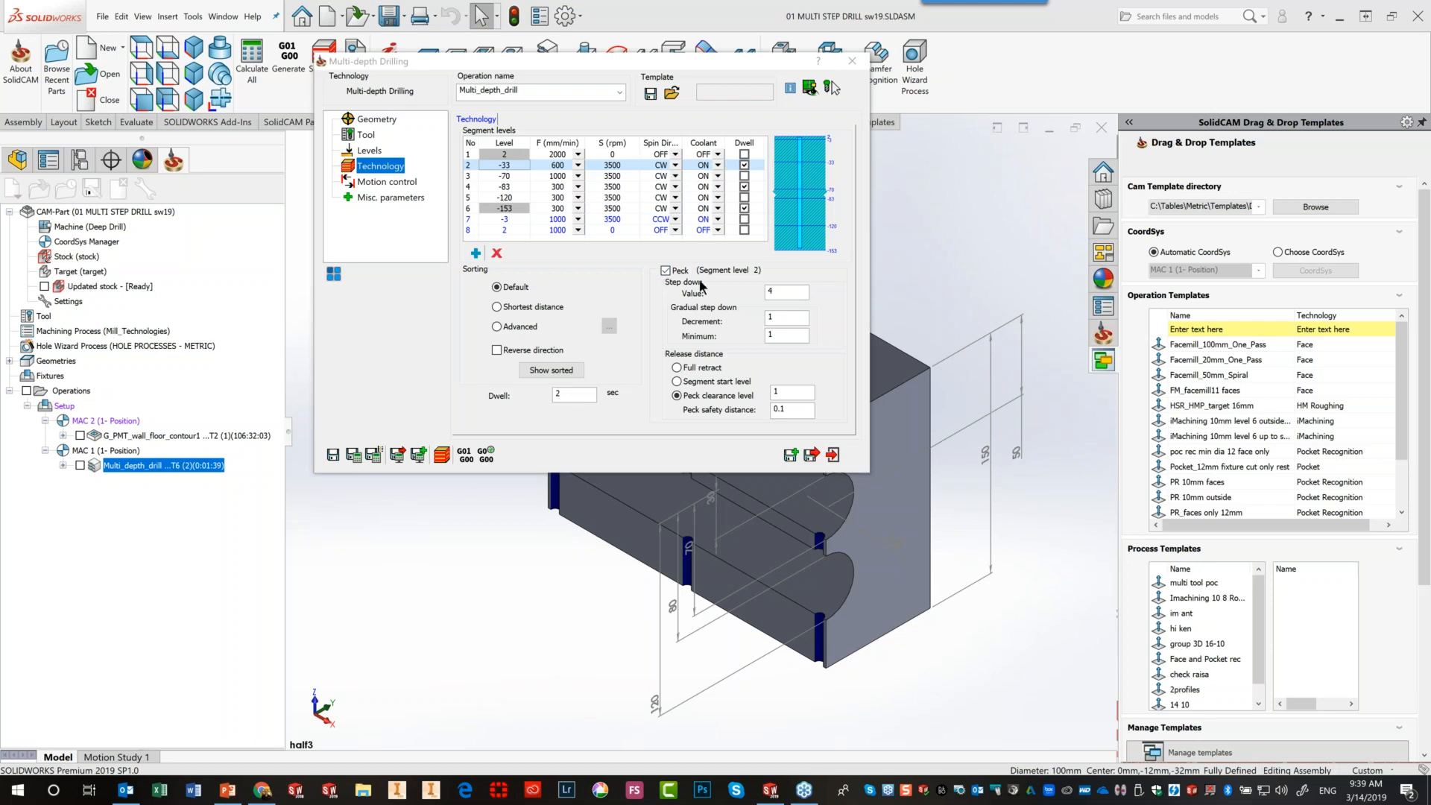
pyautogui.click(783, 292)
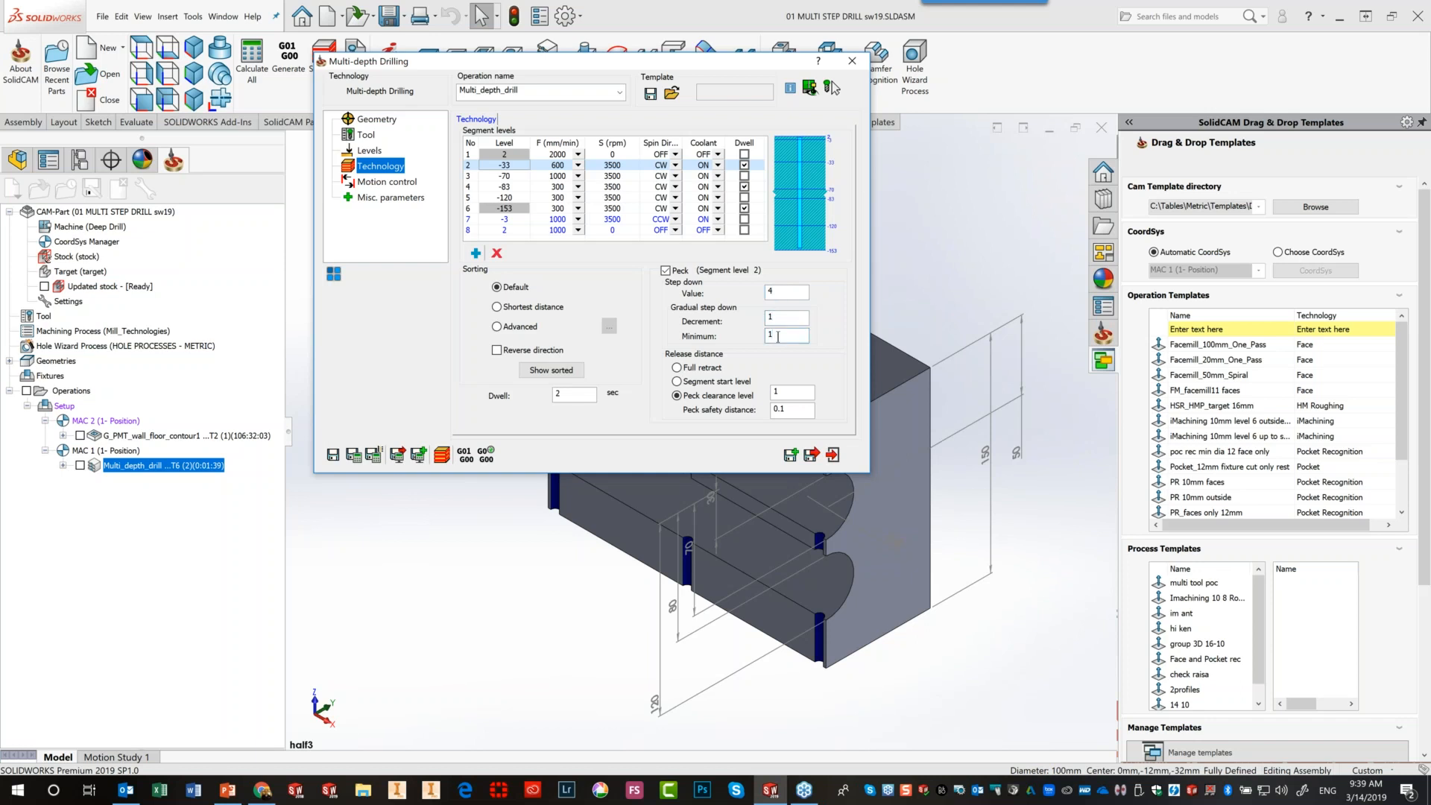
pyautogui.click(778, 337)
pyautogui.click(780, 391)
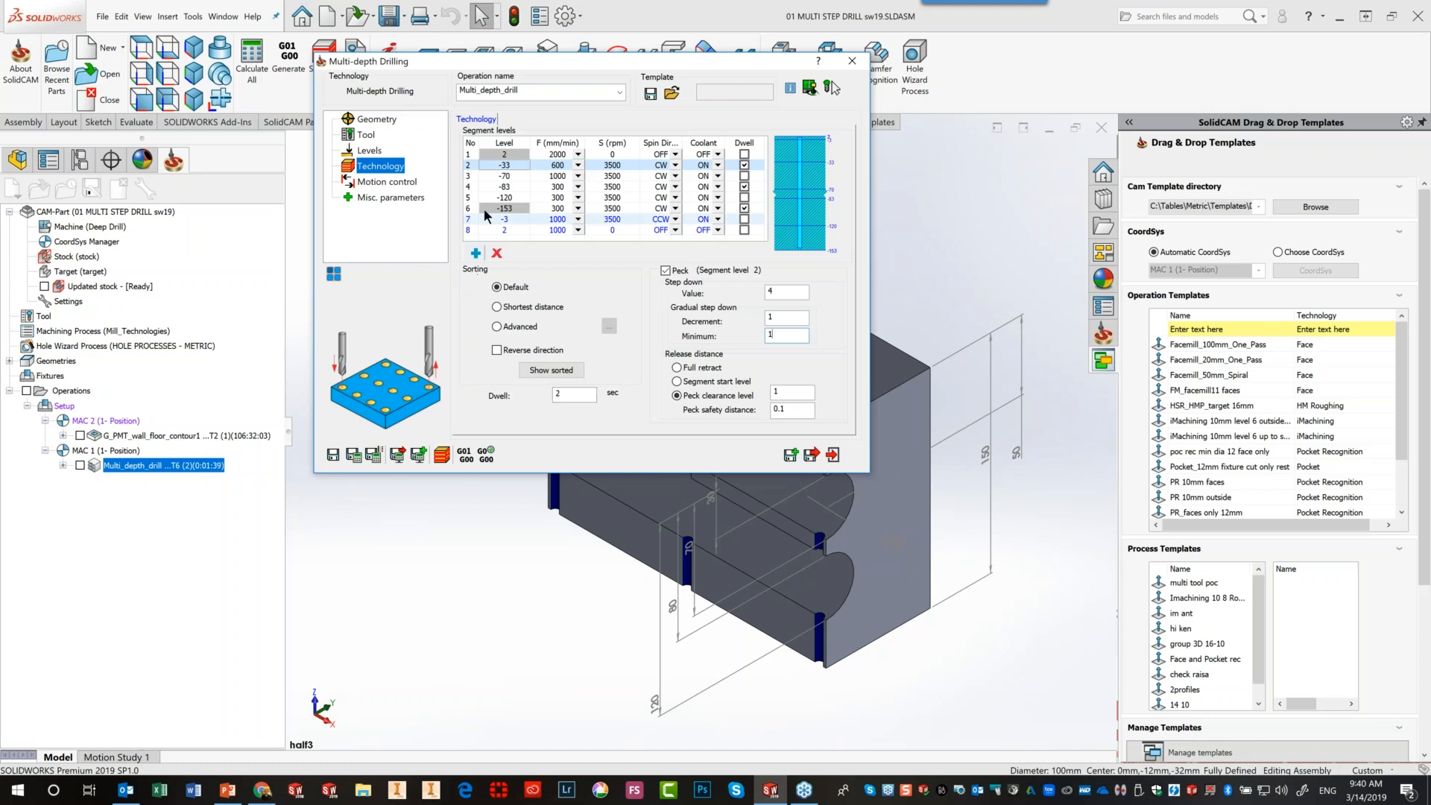
# Examine the feed, spindle, dwell and peck settings of segment levels 3 to 8 in turn
pyautogui.click(489, 178)
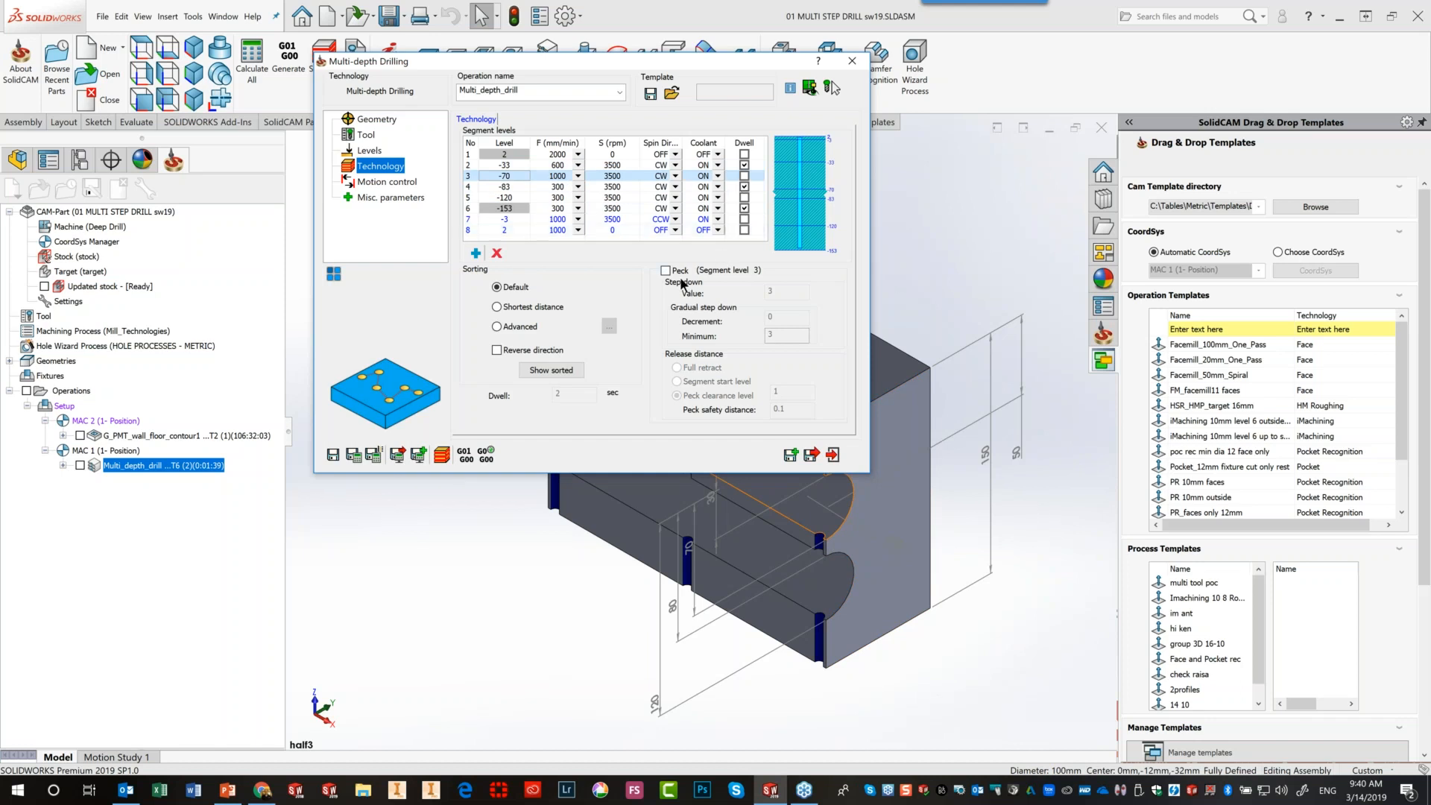
pyautogui.click(492, 186)
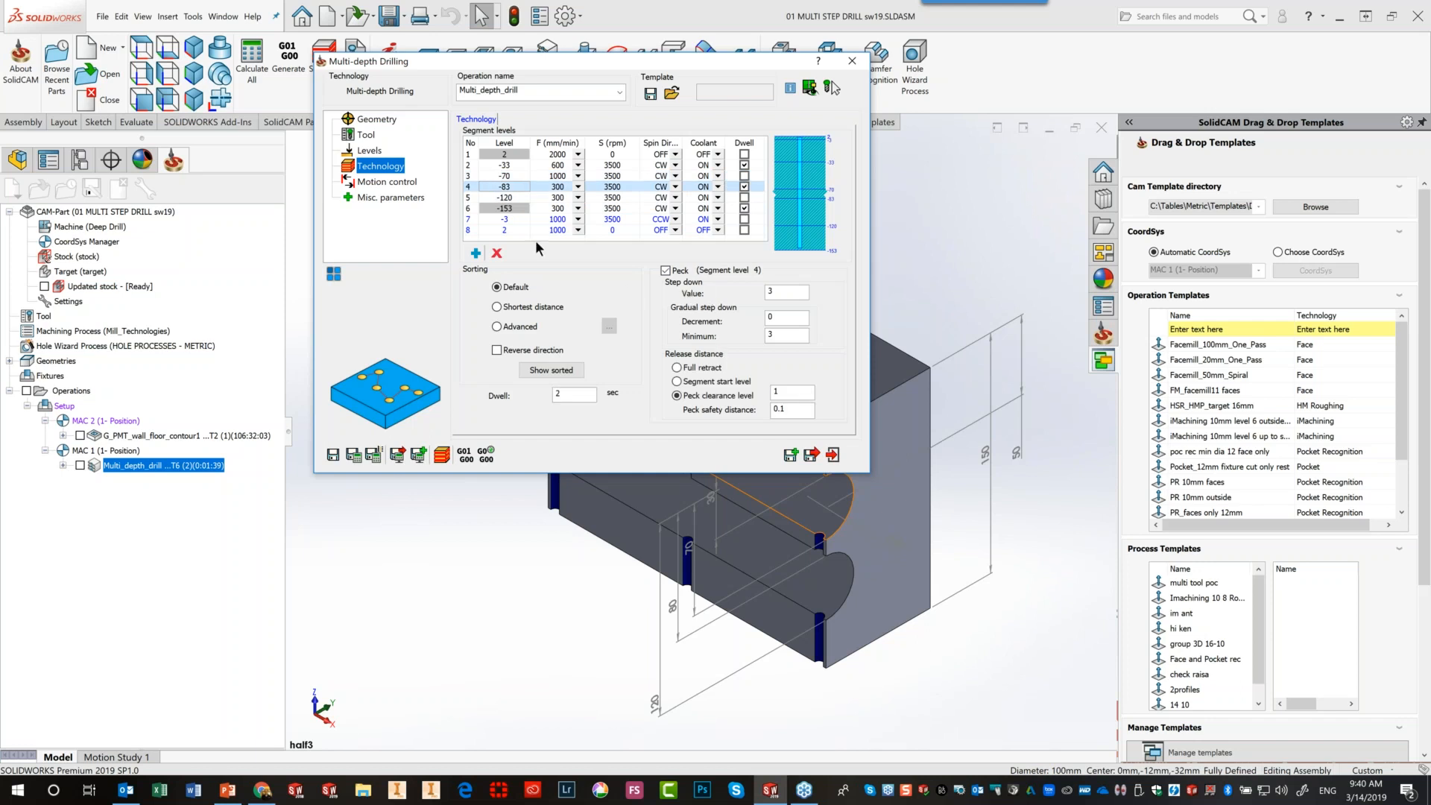
pyautogui.click(514, 198)
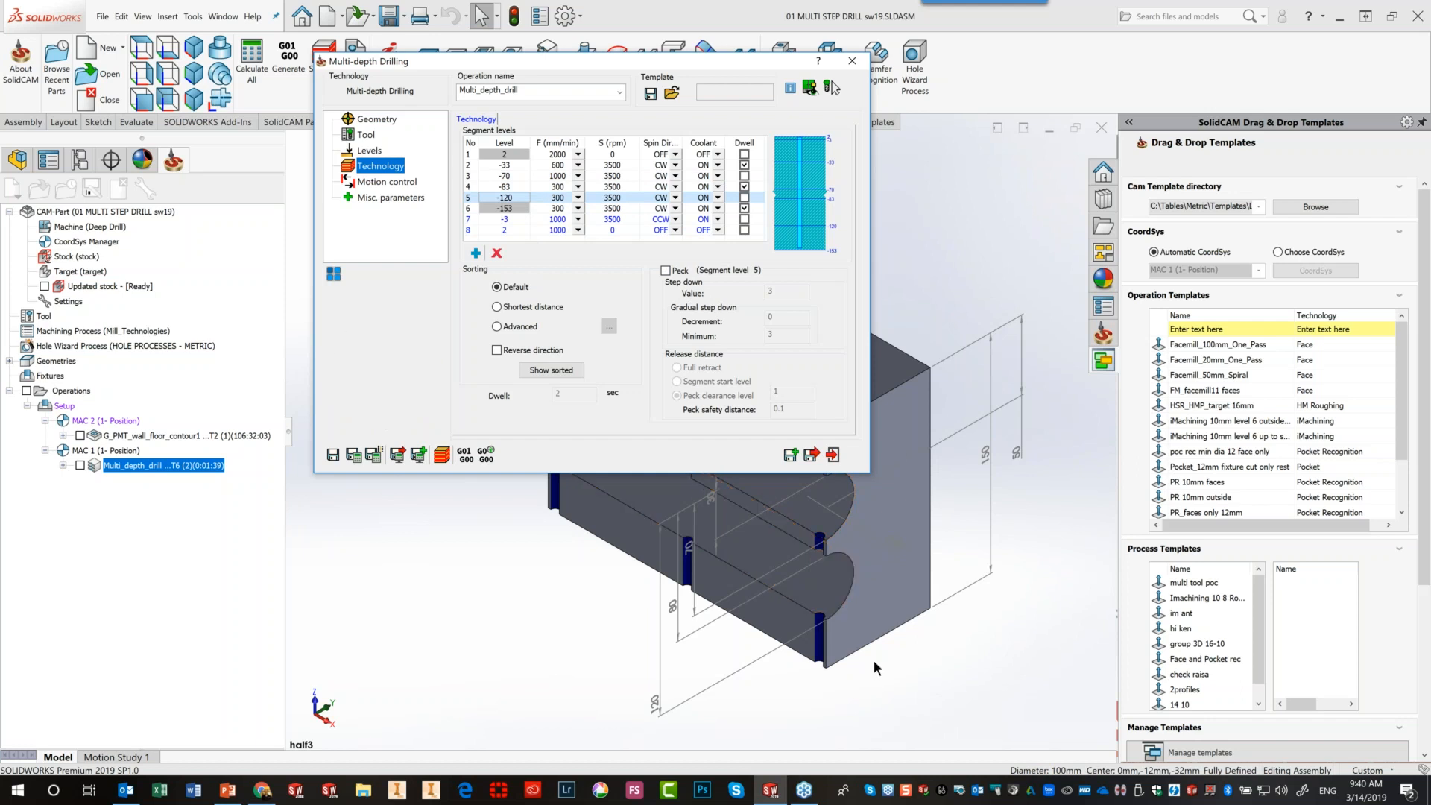
pyautogui.click(516, 208)
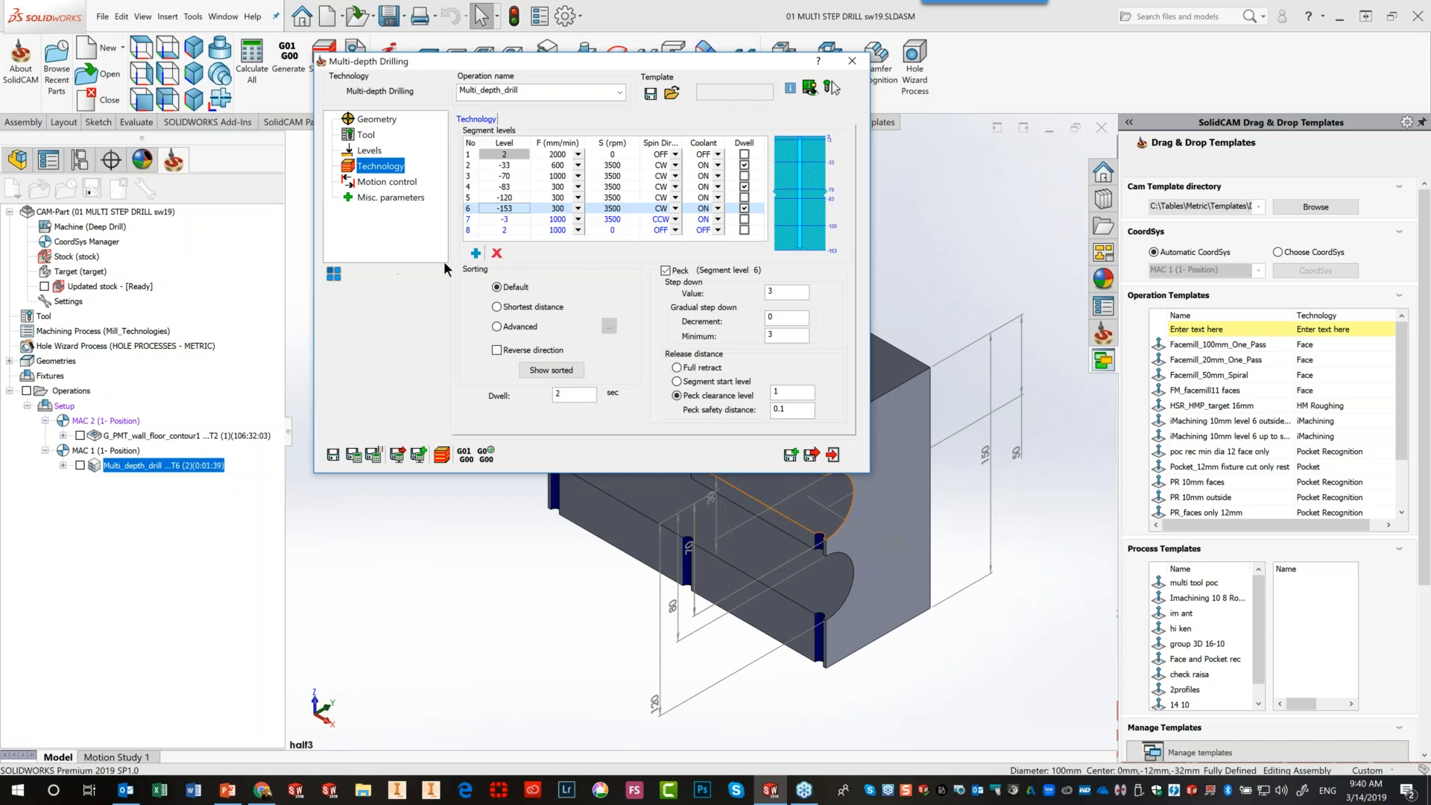
pyautogui.click(513, 219)
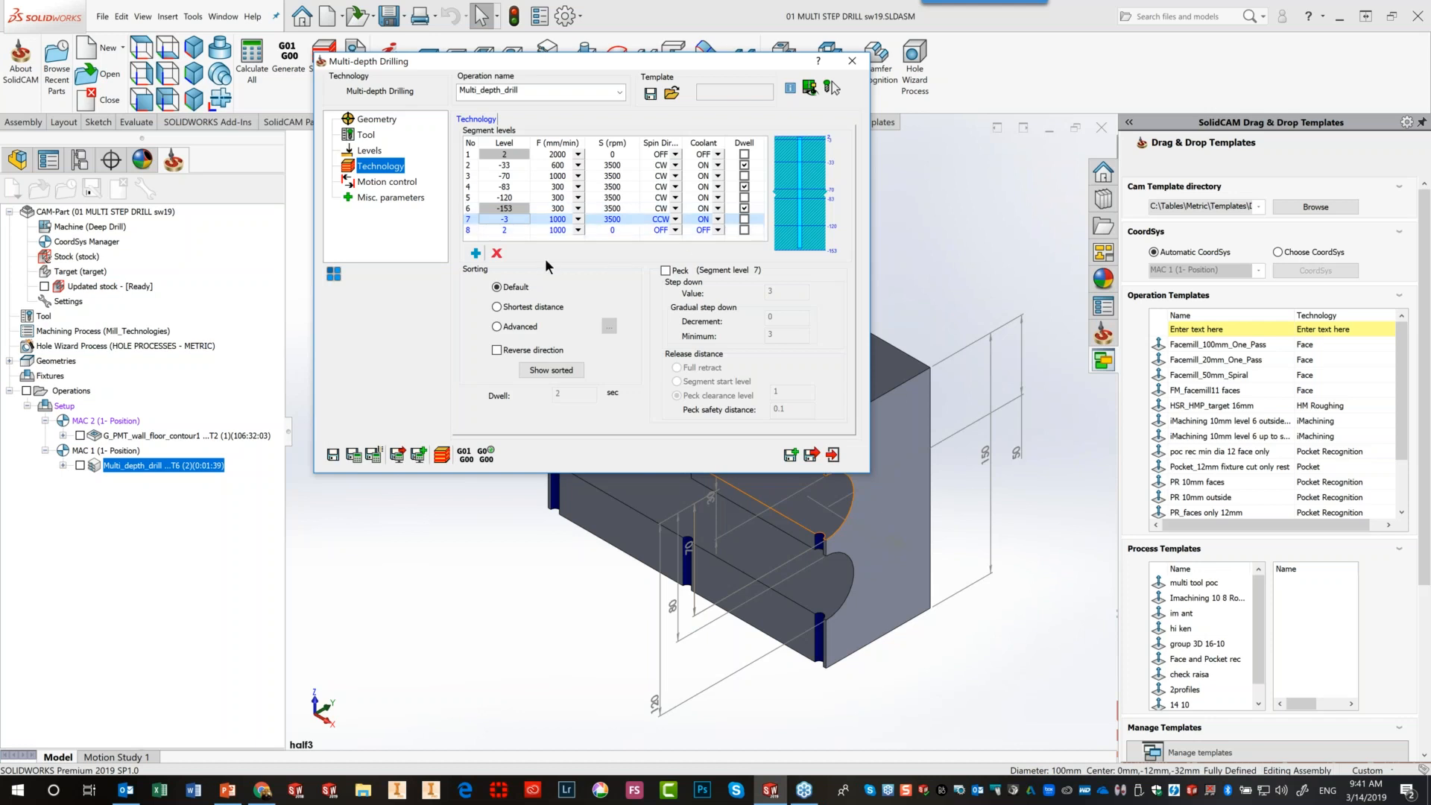
pyautogui.click(517, 231)
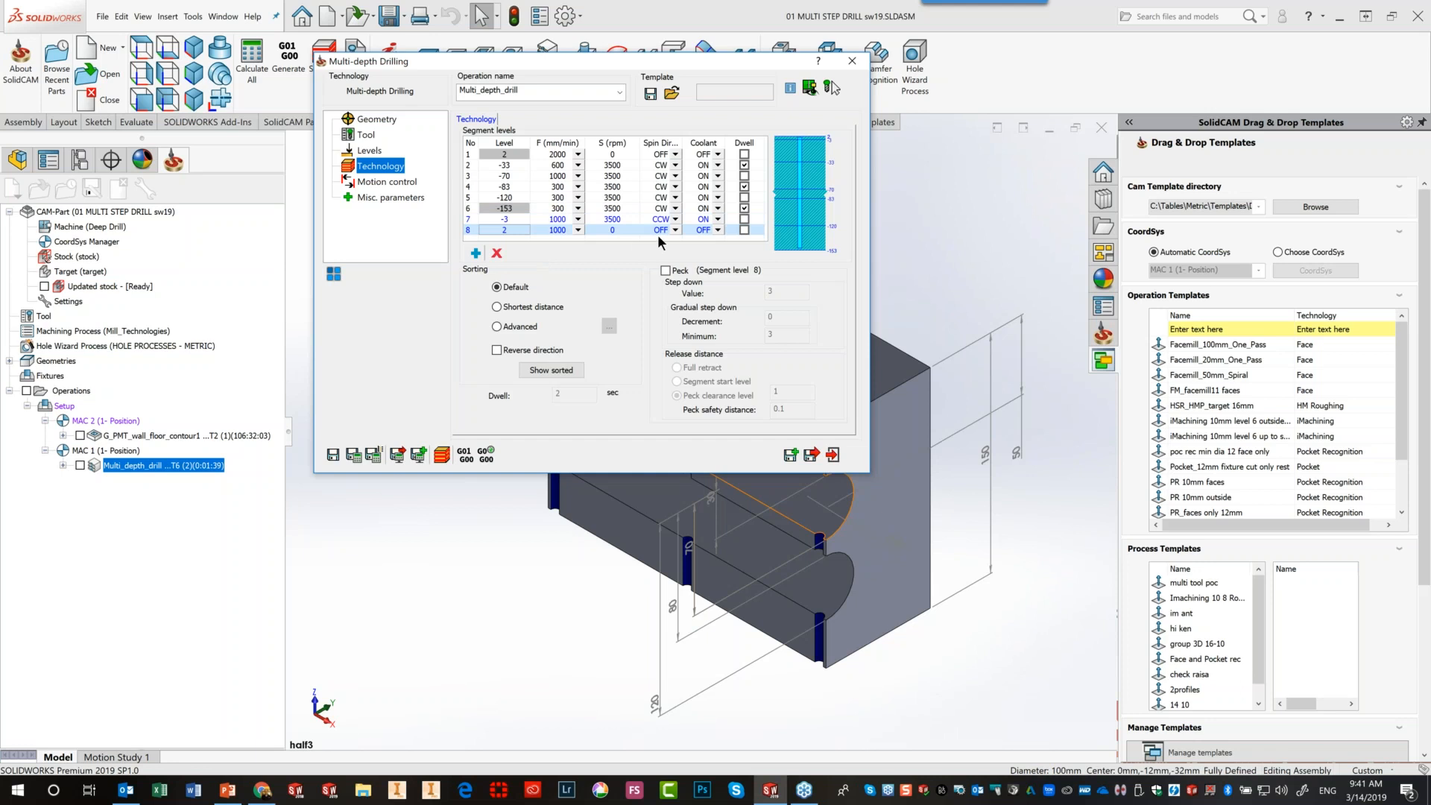
# Simulate the Multi_depth_drill operation on the host CAD model, advancing single moves through the first hole and on to the second
pyautogui.click(443, 455)
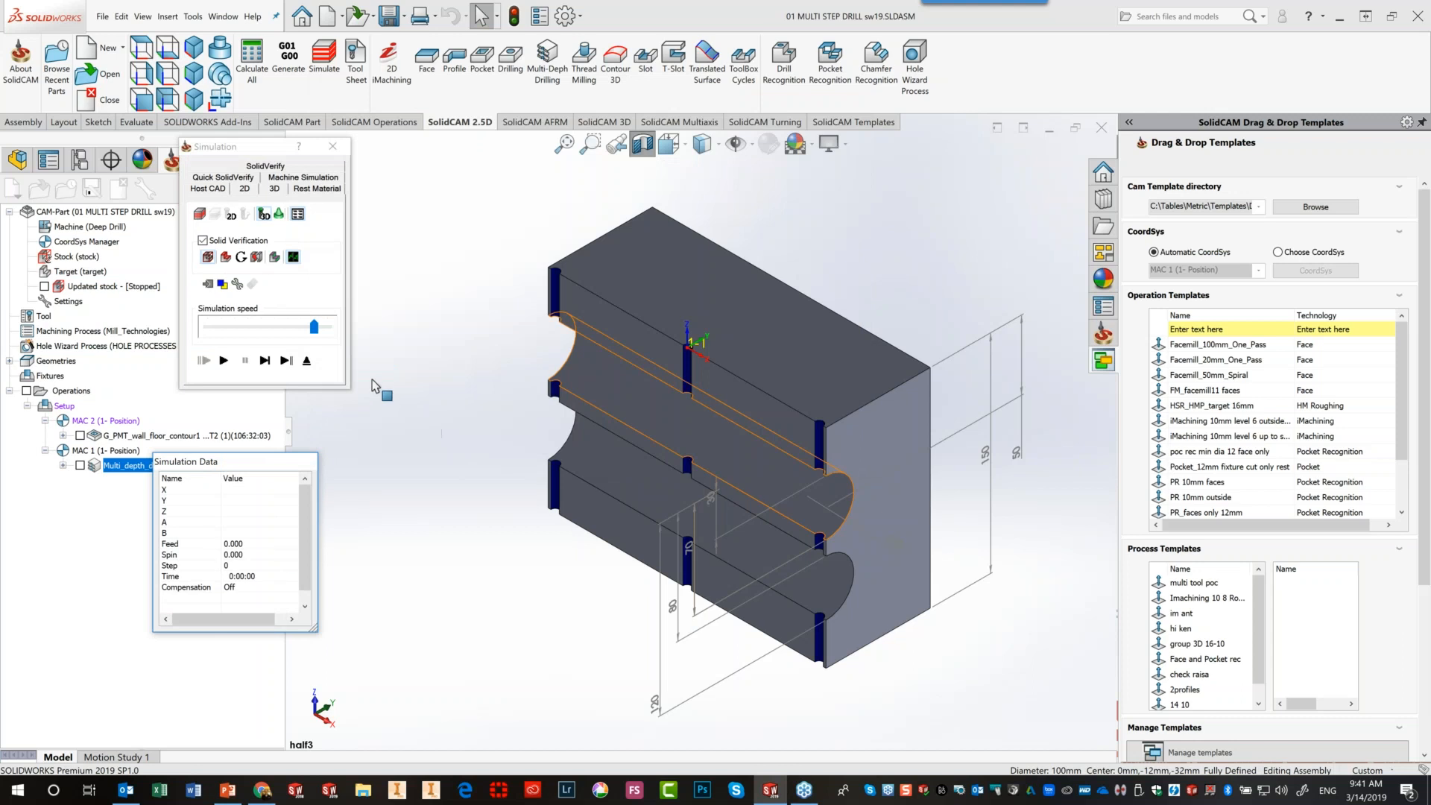
pyautogui.click(270, 364)
pyautogui.click(264, 360)
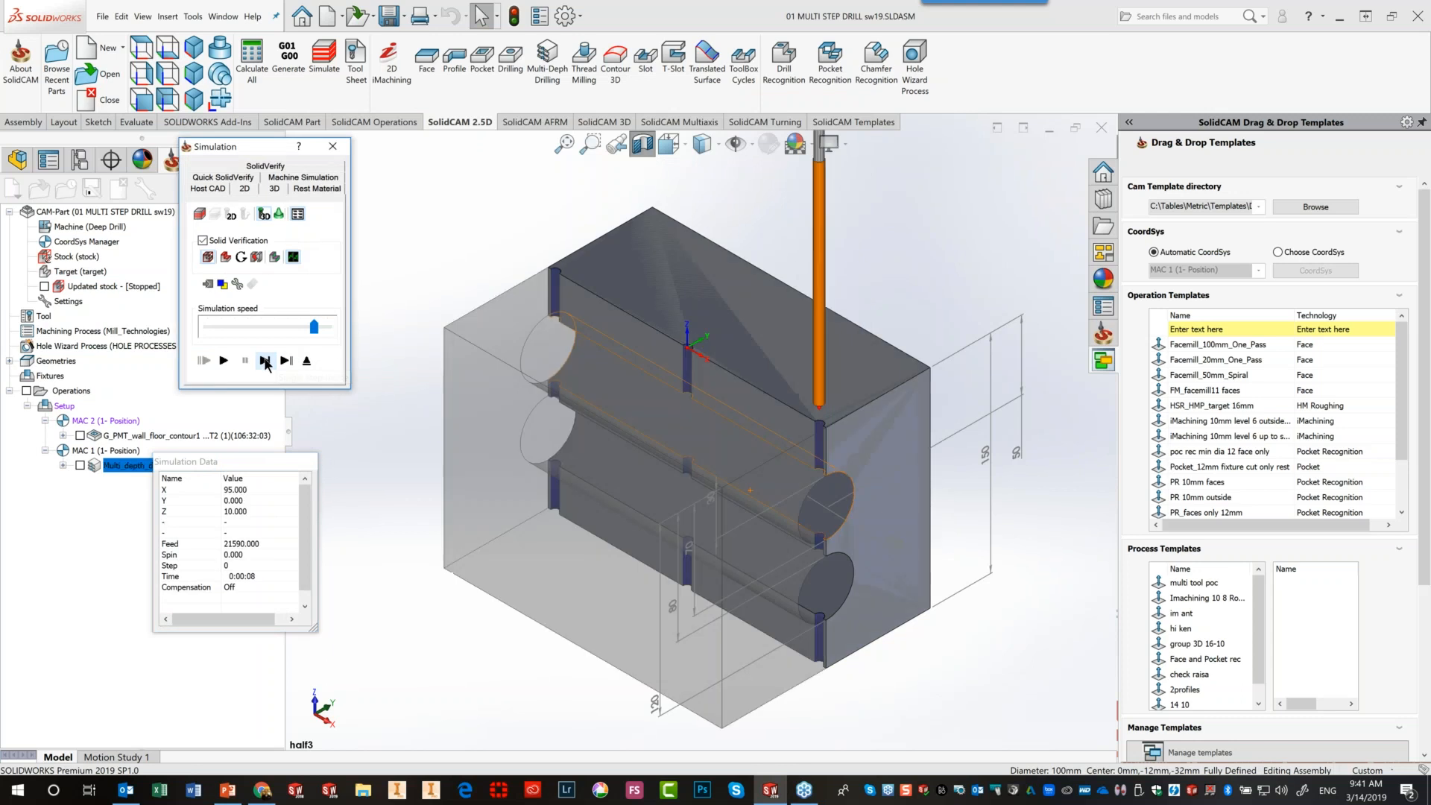
pyautogui.click(265, 360)
pyautogui.click(264, 360)
pyautogui.click(265, 361)
pyautogui.click(266, 361)
pyautogui.click(265, 361)
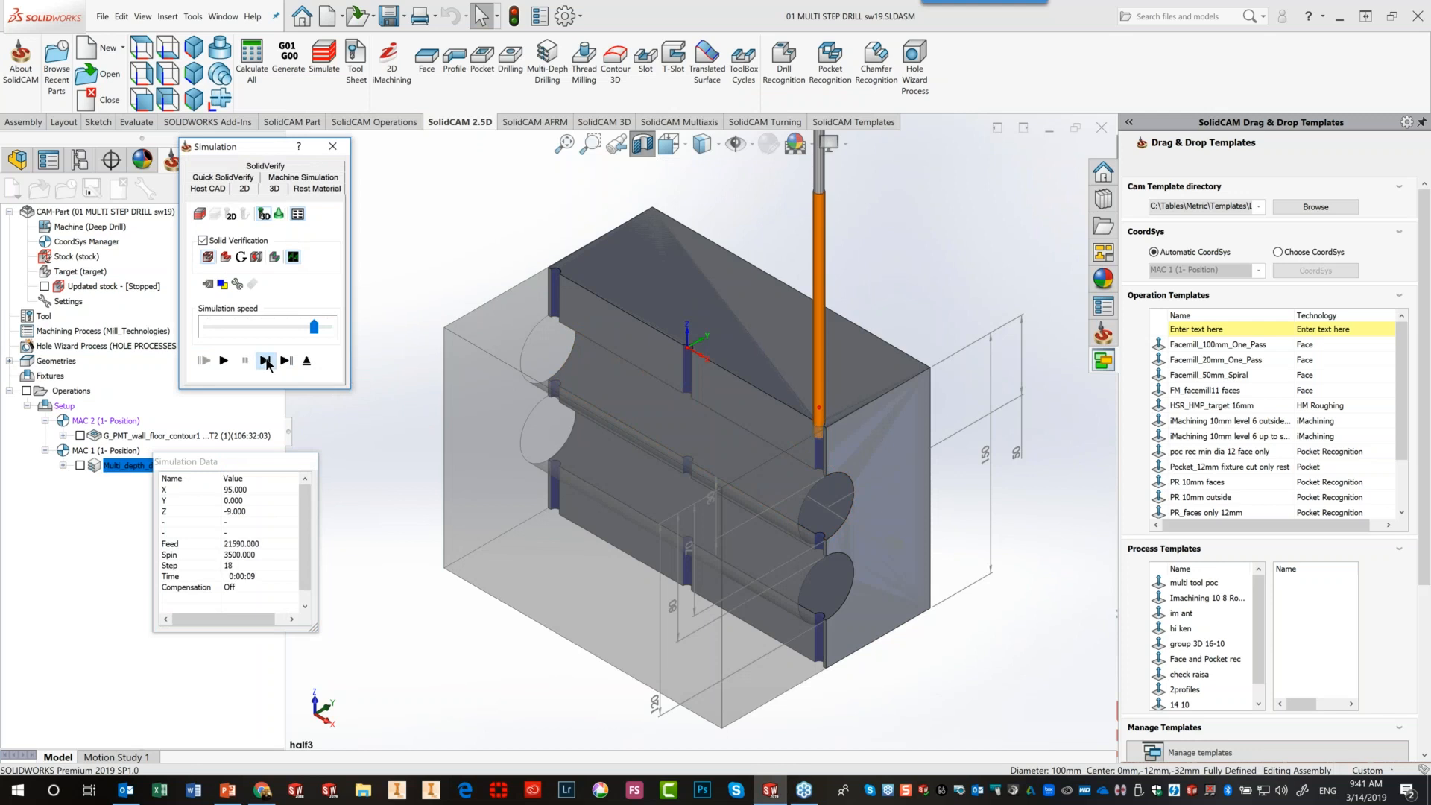
pyautogui.click(266, 361)
pyautogui.click(266, 361)
pyautogui.click(265, 360)
pyautogui.click(266, 360)
pyautogui.click(265, 361)
pyautogui.click(265, 361)
pyautogui.click(265, 361)
pyautogui.click(265, 361)
pyautogui.click(266, 363)
pyautogui.click(267, 363)
pyautogui.click(266, 363)
pyautogui.click(266, 363)
pyautogui.click(266, 363)
pyautogui.click(267, 363)
pyautogui.click(266, 363)
pyautogui.click(266, 363)
pyautogui.click(266, 363)
pyautogui.click(266, 363)
pyautogui.click(267, 363)
pyautogui.click(266, 363)
pyautogui.click(266, 363)
pyautogui.click(266, 363)
pyautogui.click(266, 363)
pyautogui.click(266, 363)
pyautogui.click(266, 363)
pyautogui.click(266, 363)
pyautogui.click(266, 363)
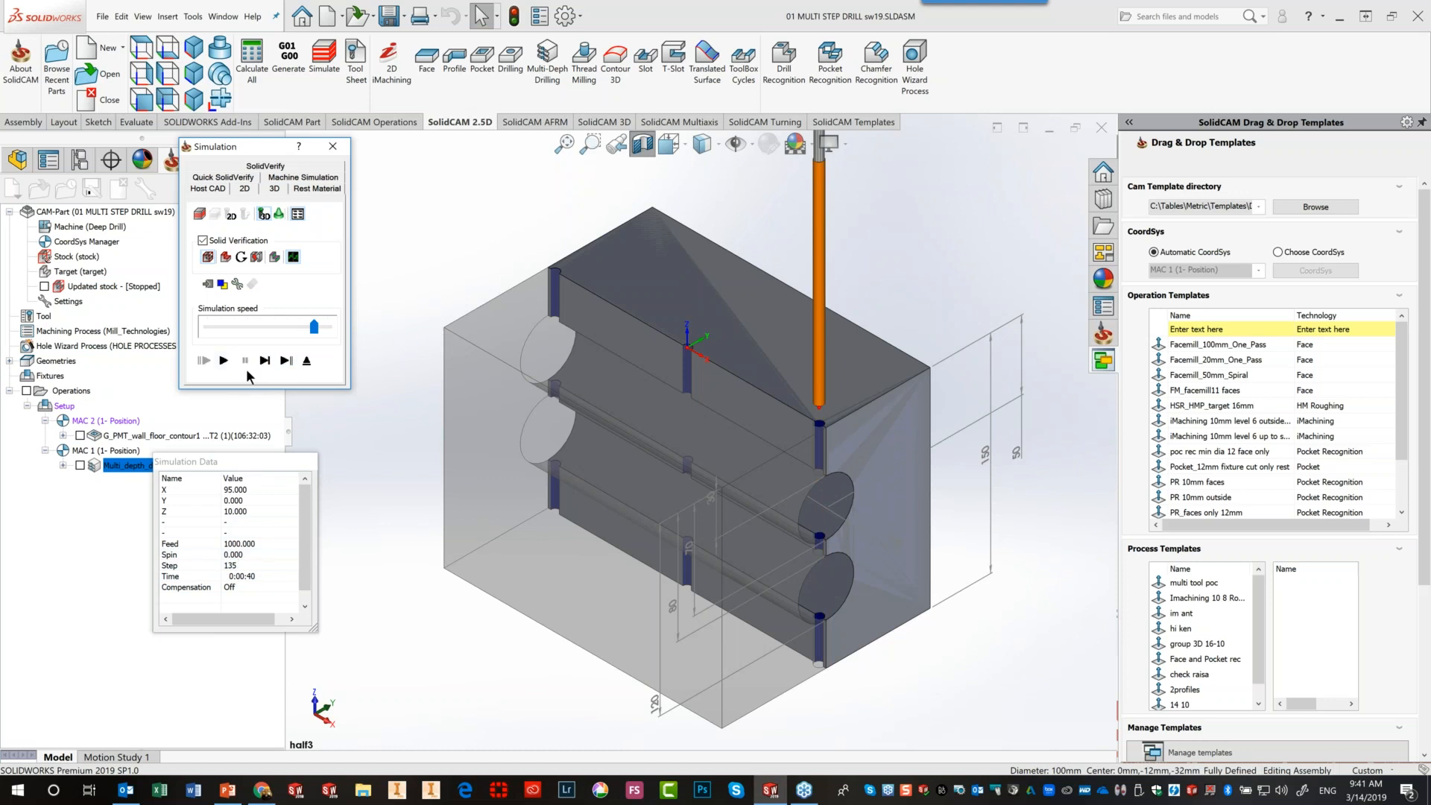
pyautogui.click(269, 360)
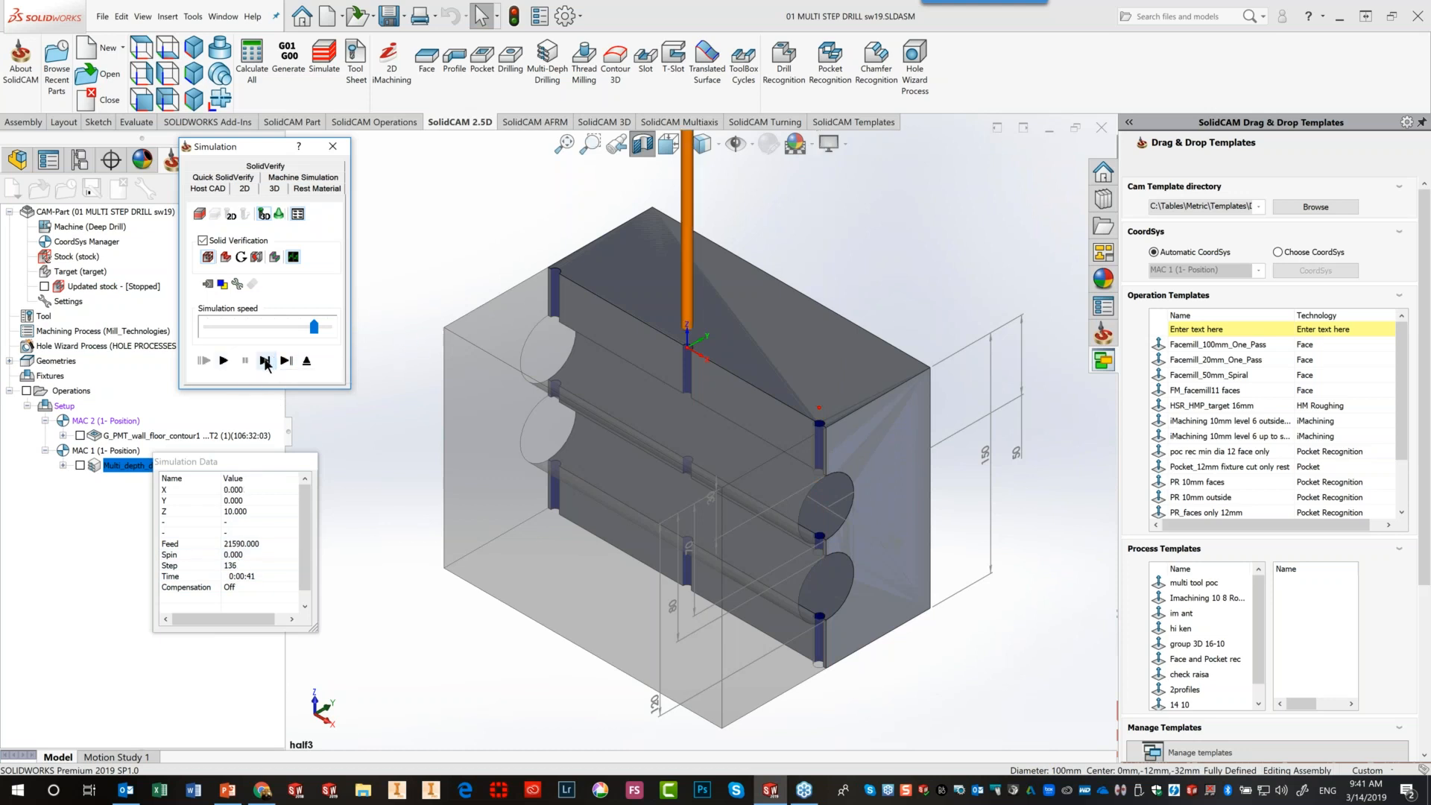
# Play the remaining simulation of the other holes, and exit both the simulation and the drilling operation
pyautogui.click(226, 358)
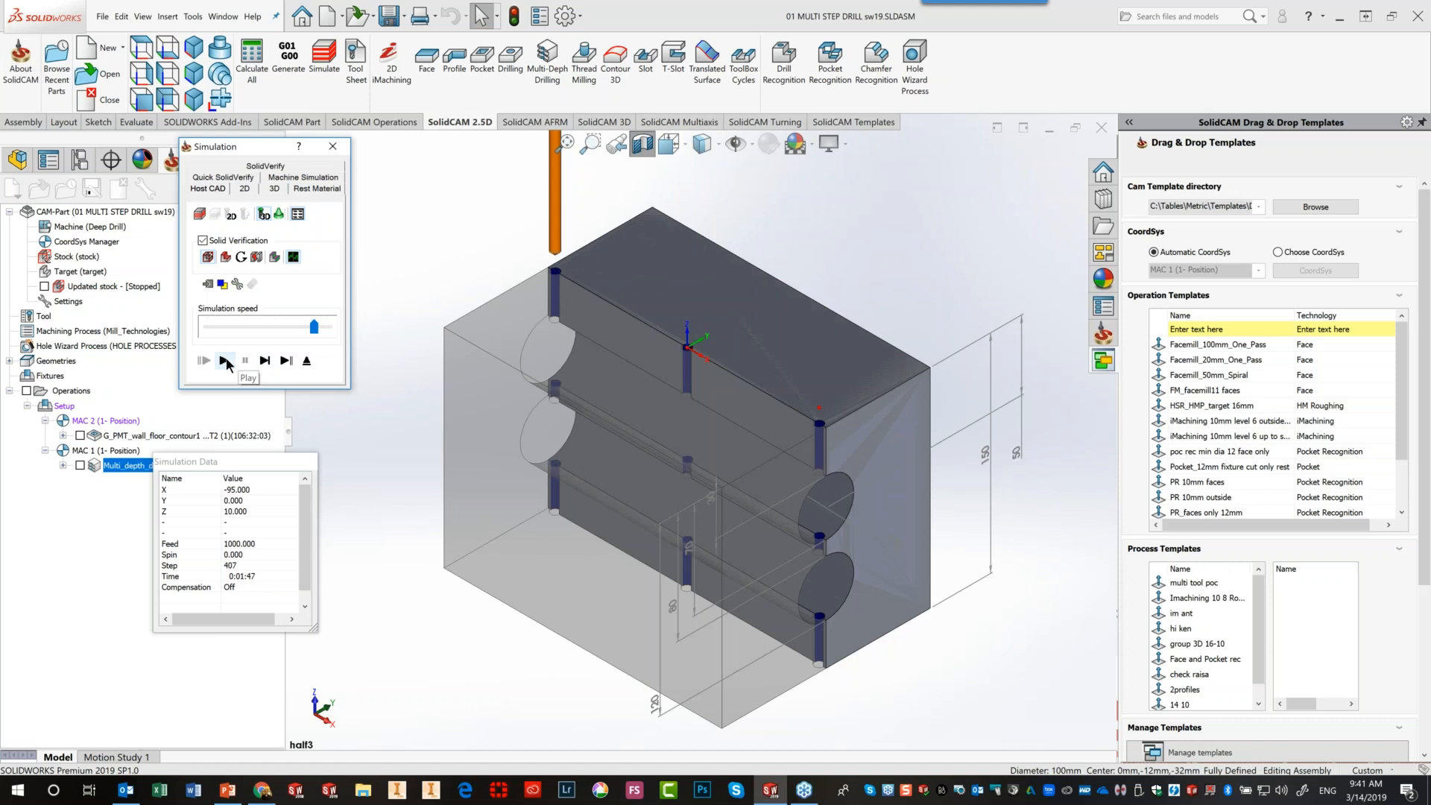
pyautogui.click(306, 361)
pyautogui.click(832, 454)
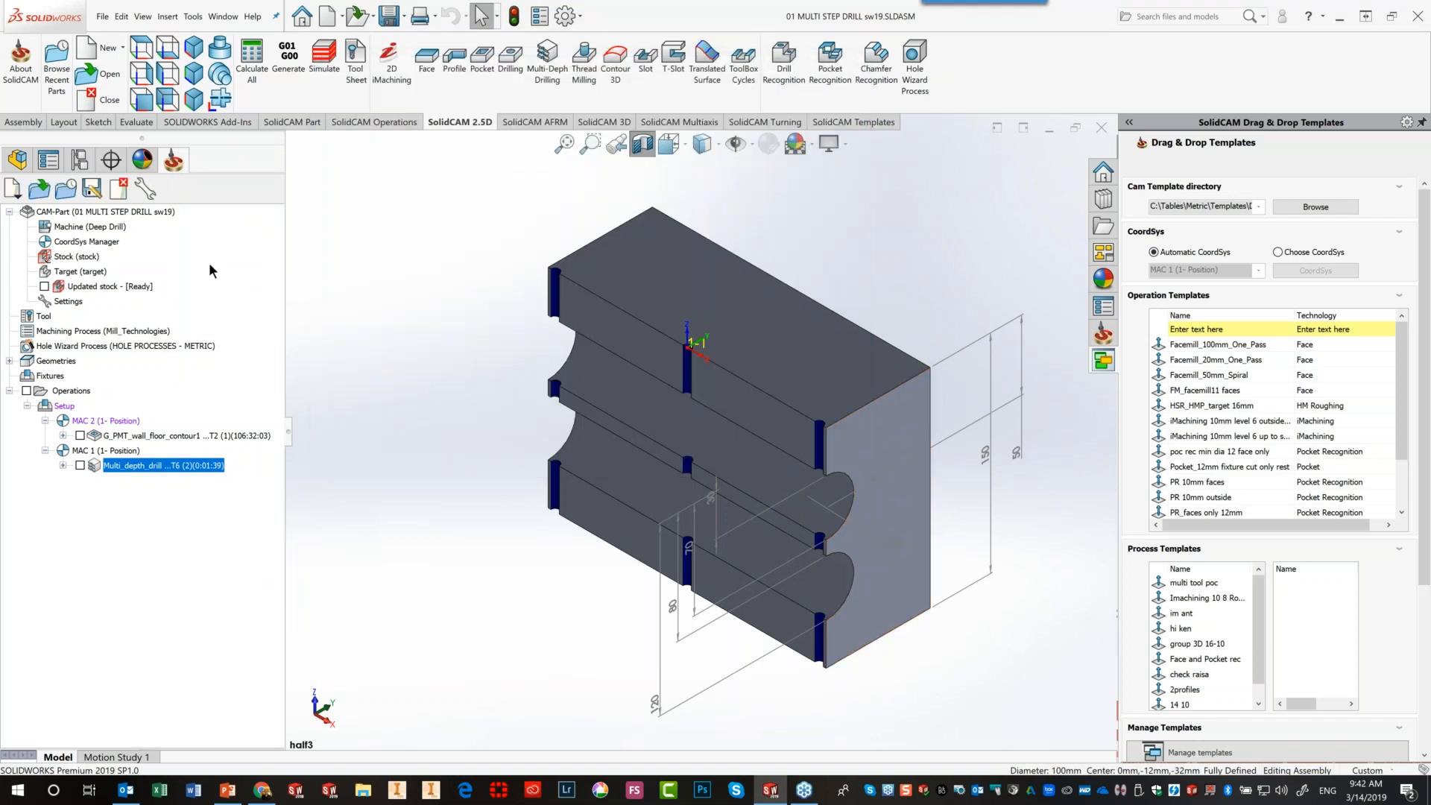
# Open the CAM-Part 02DISPENSER WITH DEEP DRILL-2 and display it in a saved section view through the deep holes
pyautogui.click(112, 75)
pyautogui.click(522, 324)
pyautogui.click(795, 553)
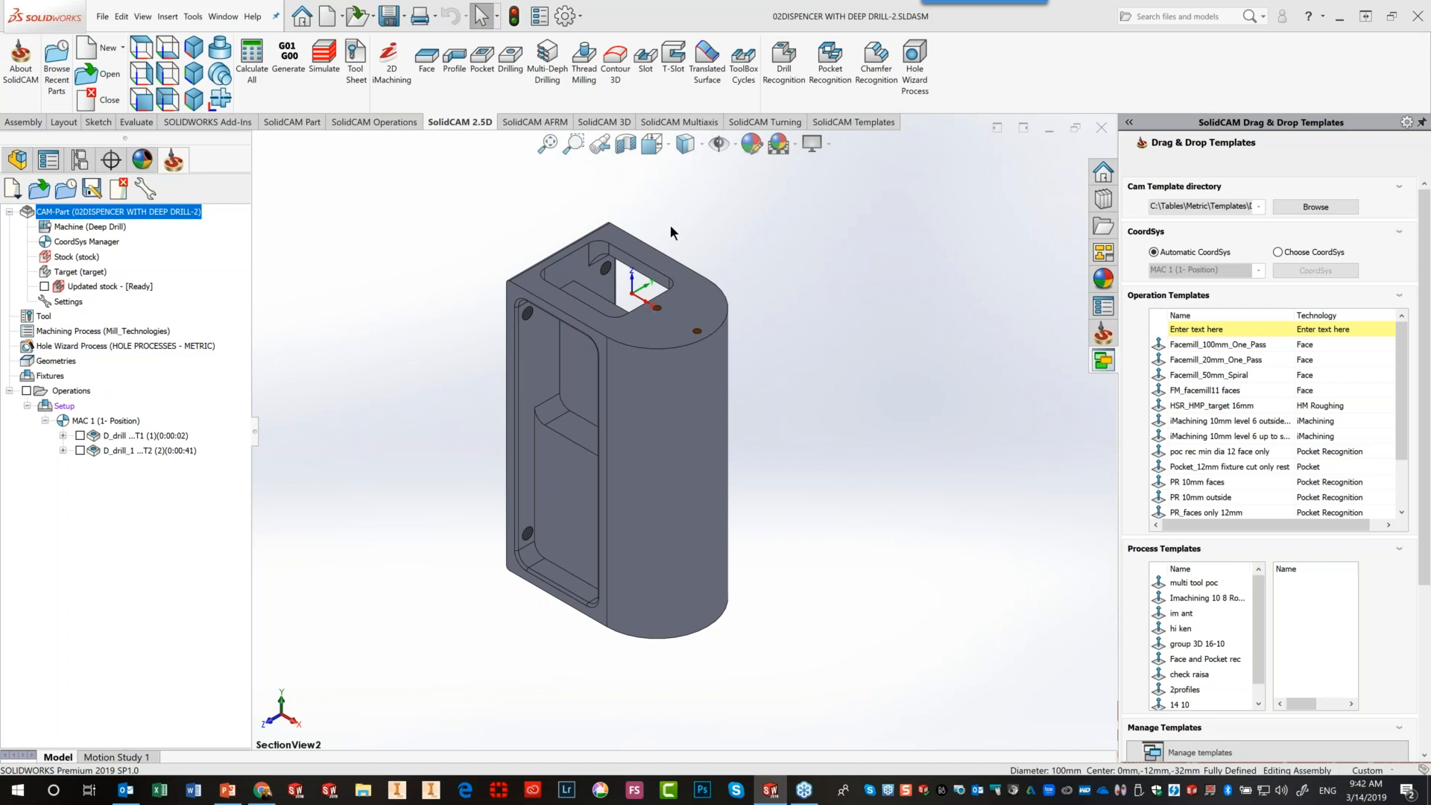
pyautogui.click(669, 144)
pyautogui.click(681, 288)
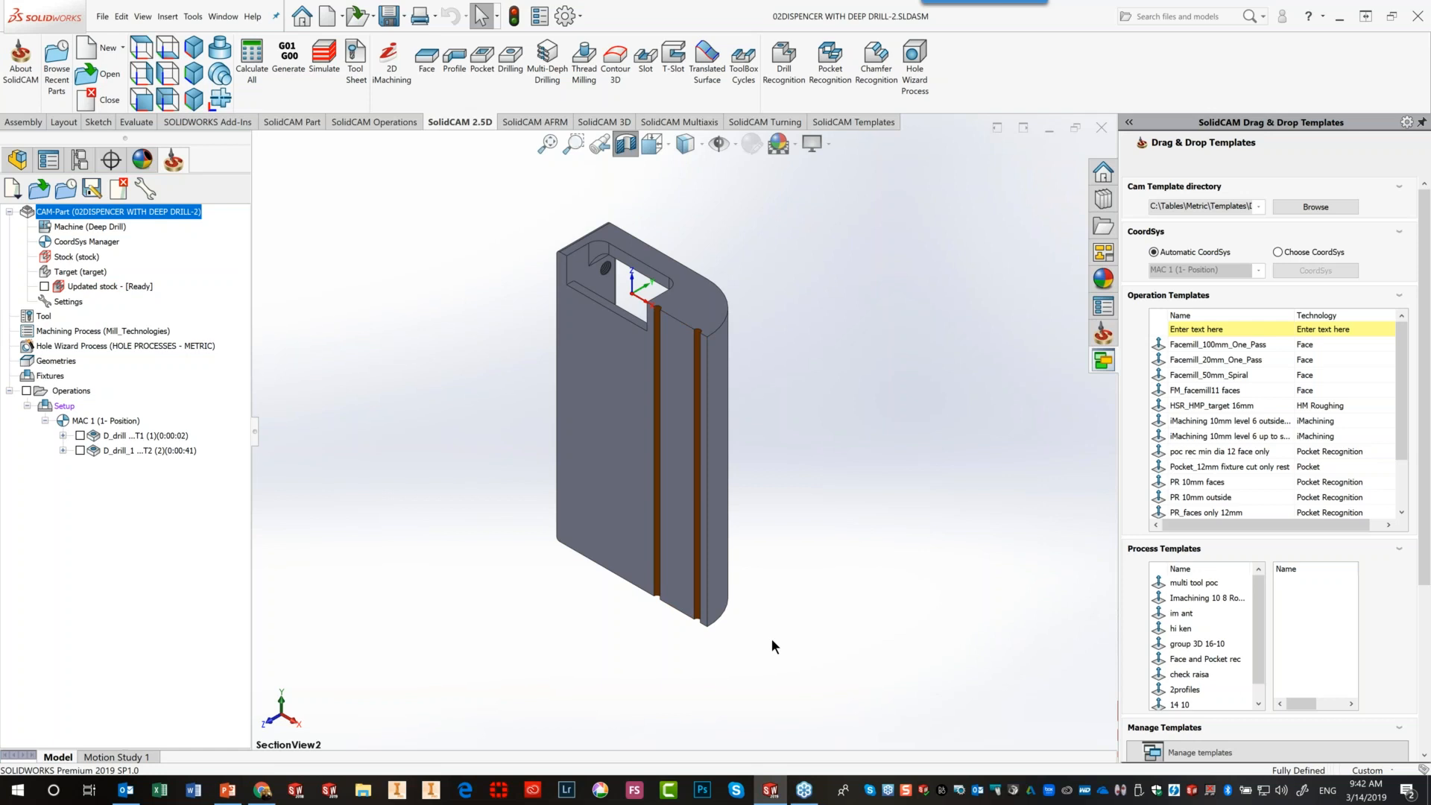
# Show the toolpath of the D_drill operation on the sectioned dispenser, and hide it again
pyautogui.click(79, 437)
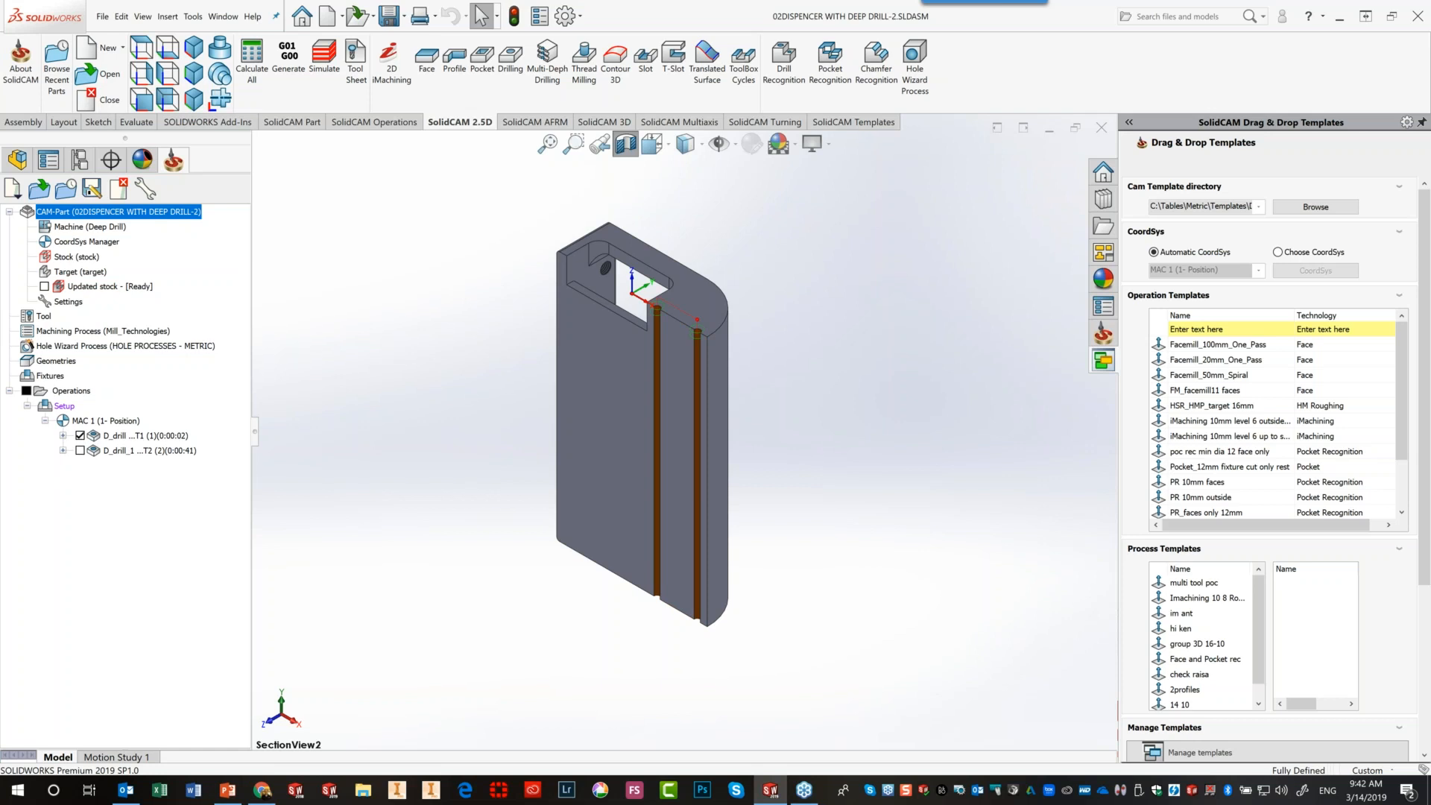
pyautogui.click(80, 437)
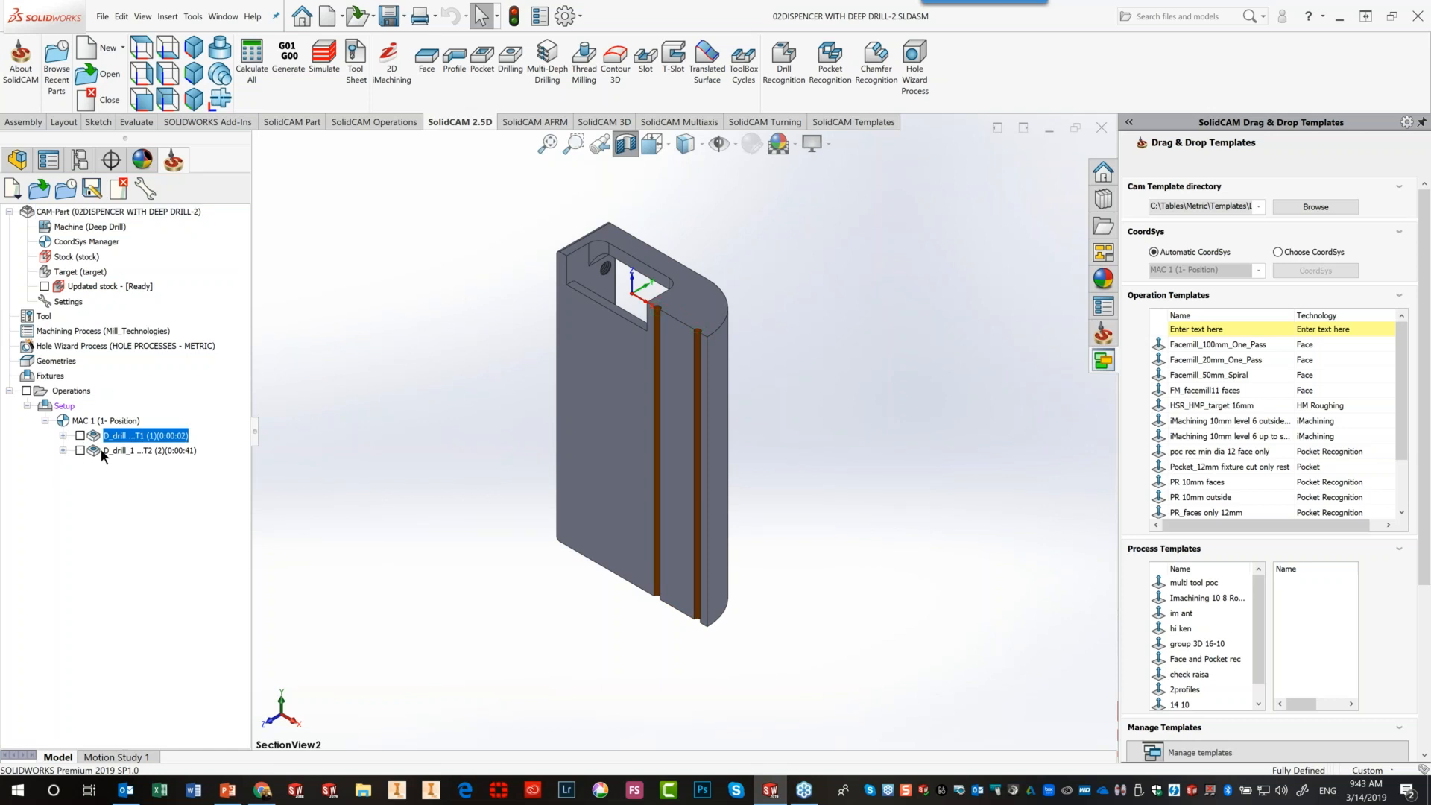
# Add a Multi-depth Drilling operation after D_drill_1 using the existing drill geometry, and preview that geometry on the model
pyautogui.click(102, 451)
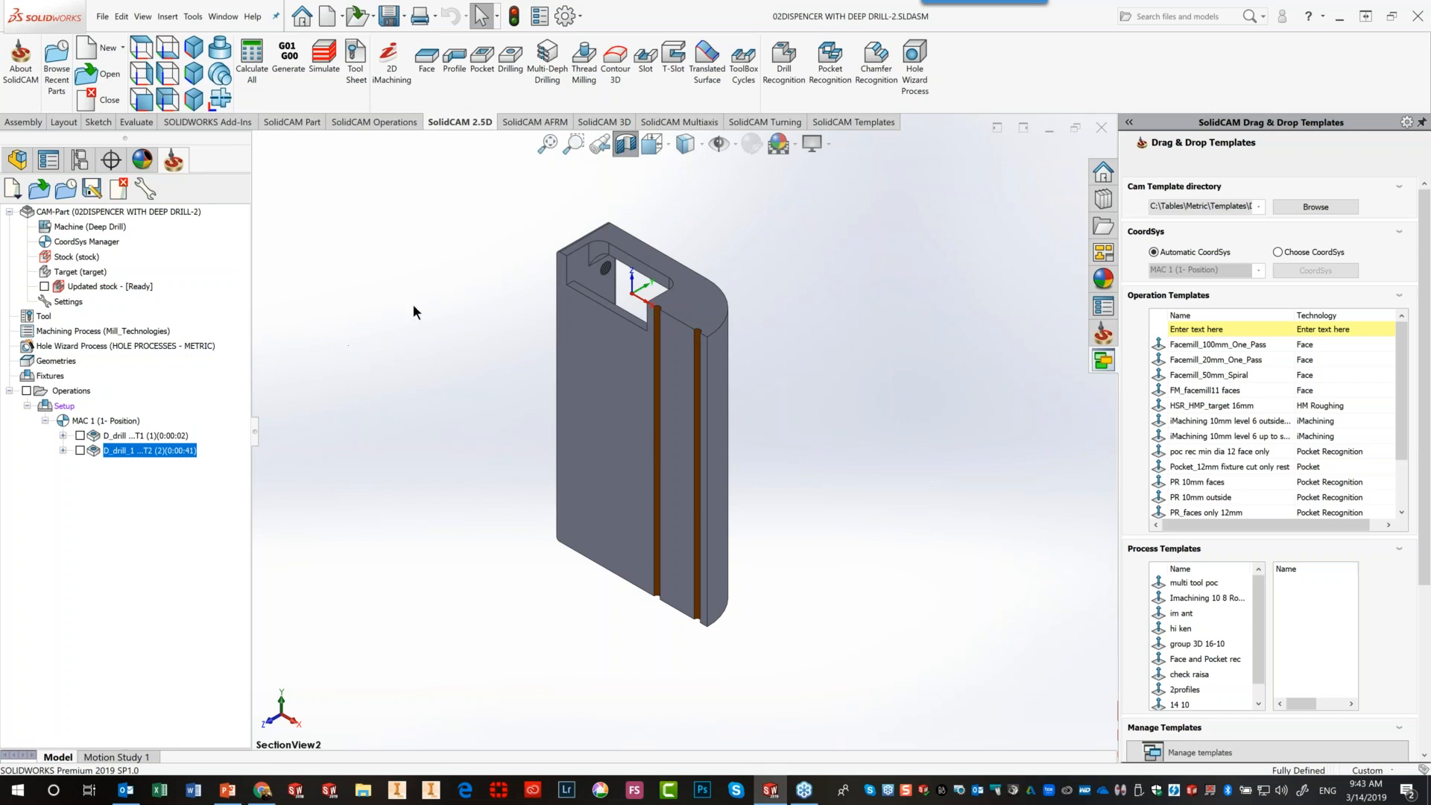
pyautogui.click(547, 75)
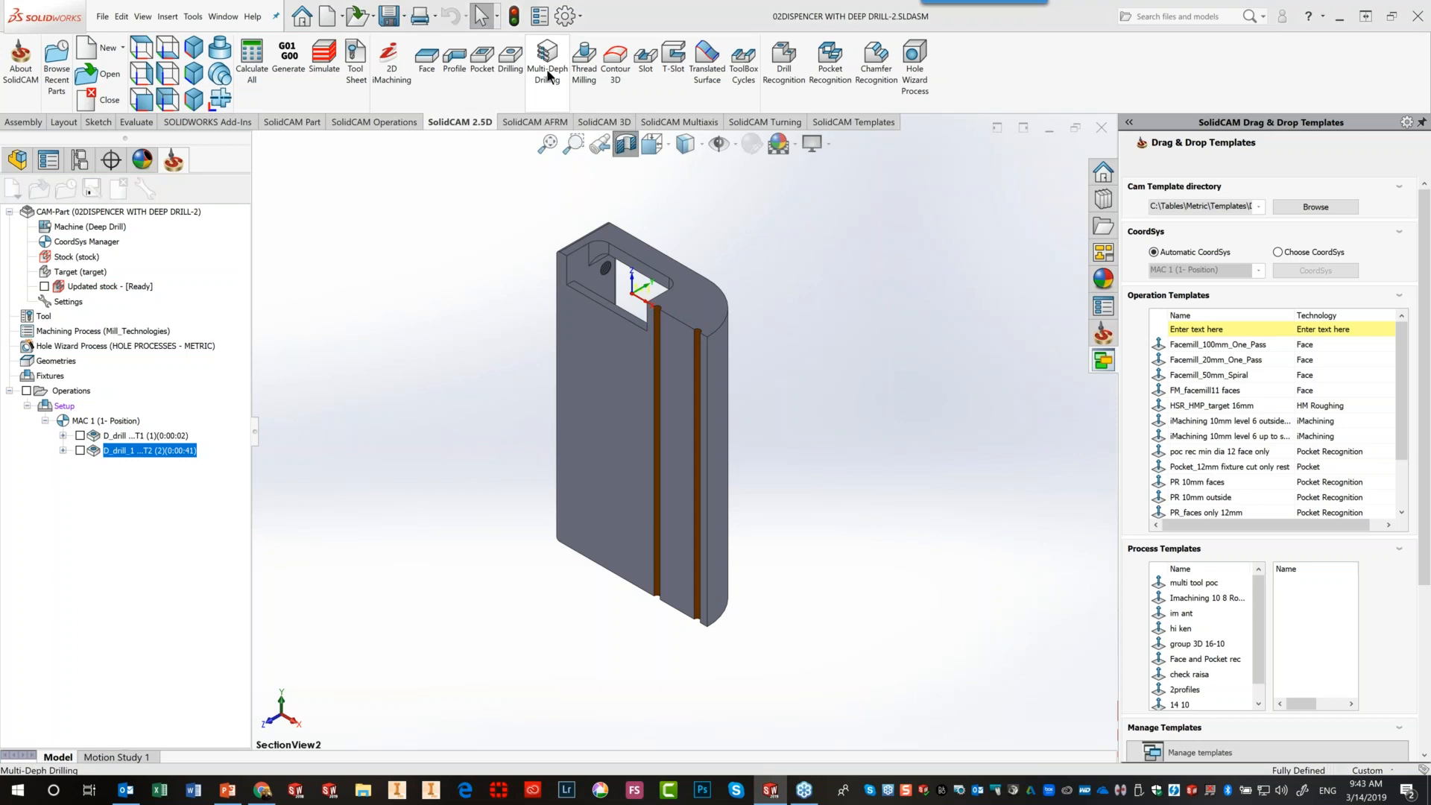
pyautogui.moveTo(543, 67); pyautogui.dragTo(627, 89)
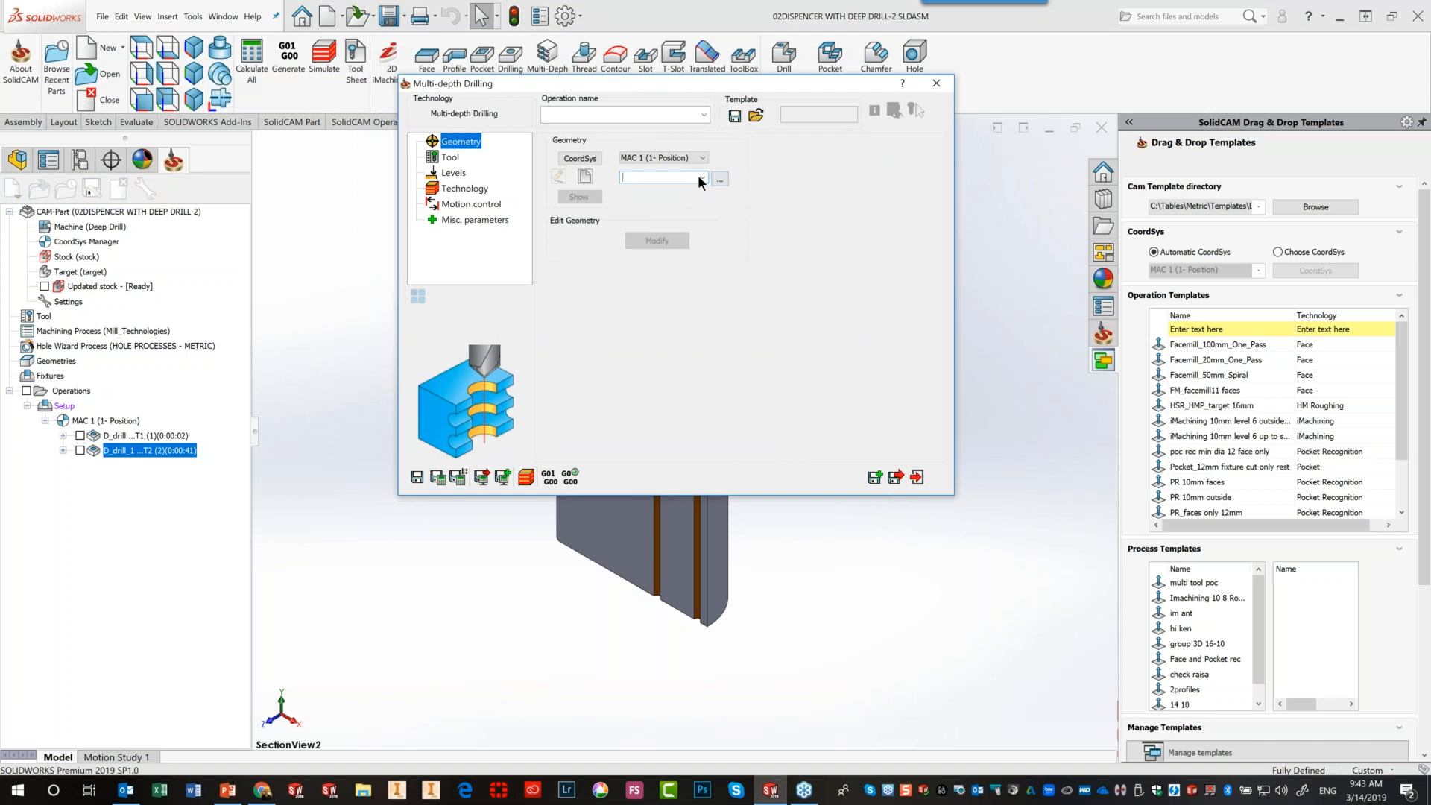
pyautogui.click(704, 178)
pyautogui.click(685, 195)
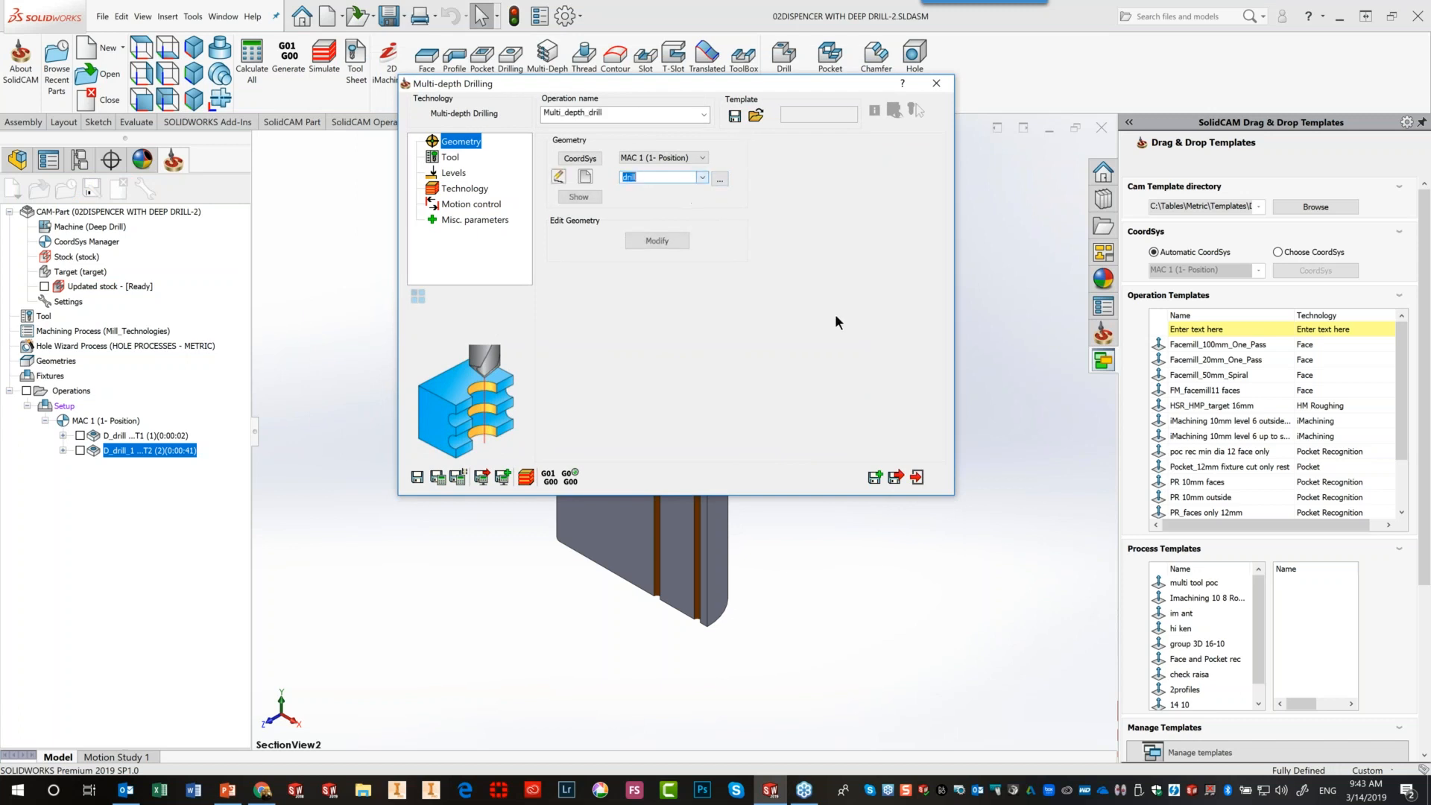
pyautogui.click(579, 197)
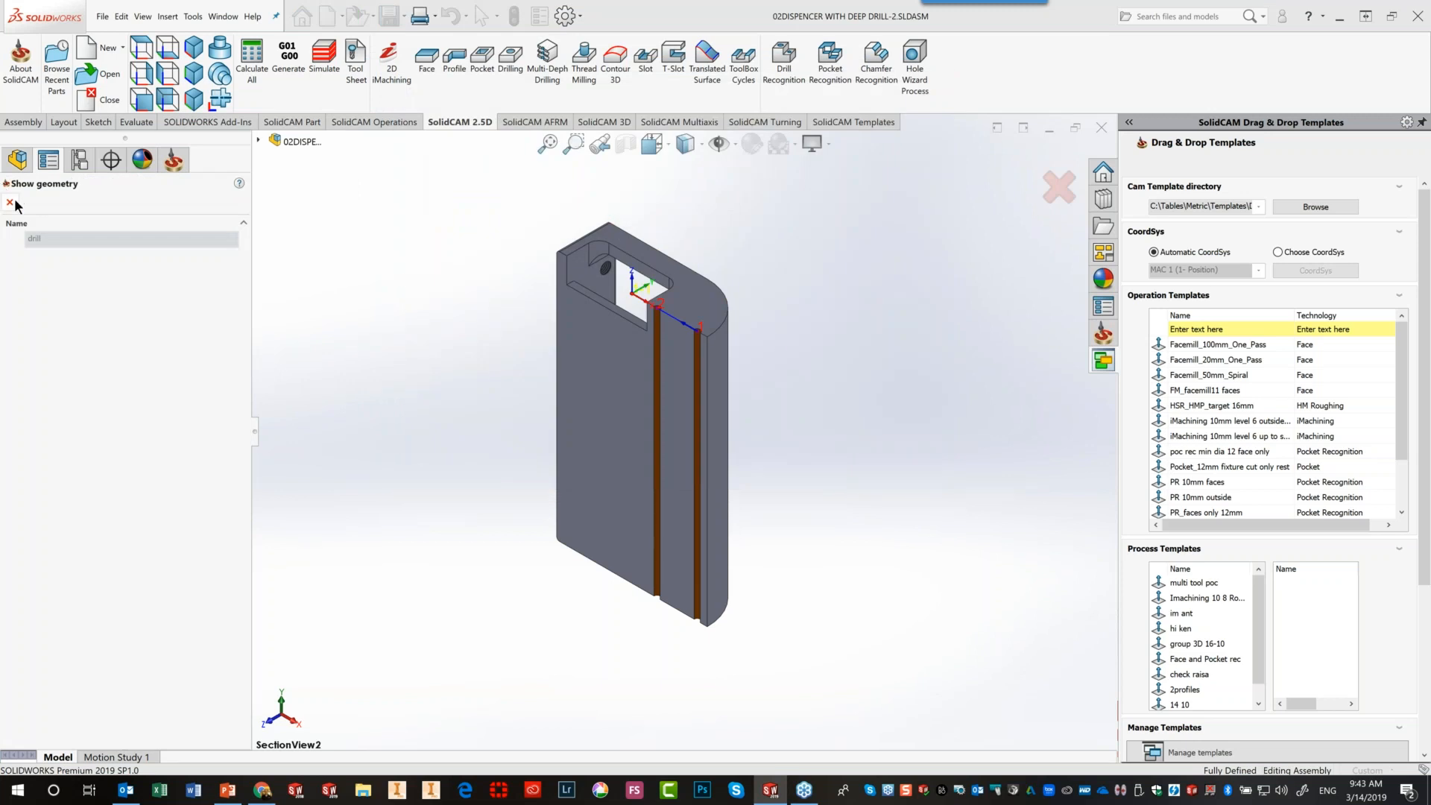
pyautogui.click(12, 202)
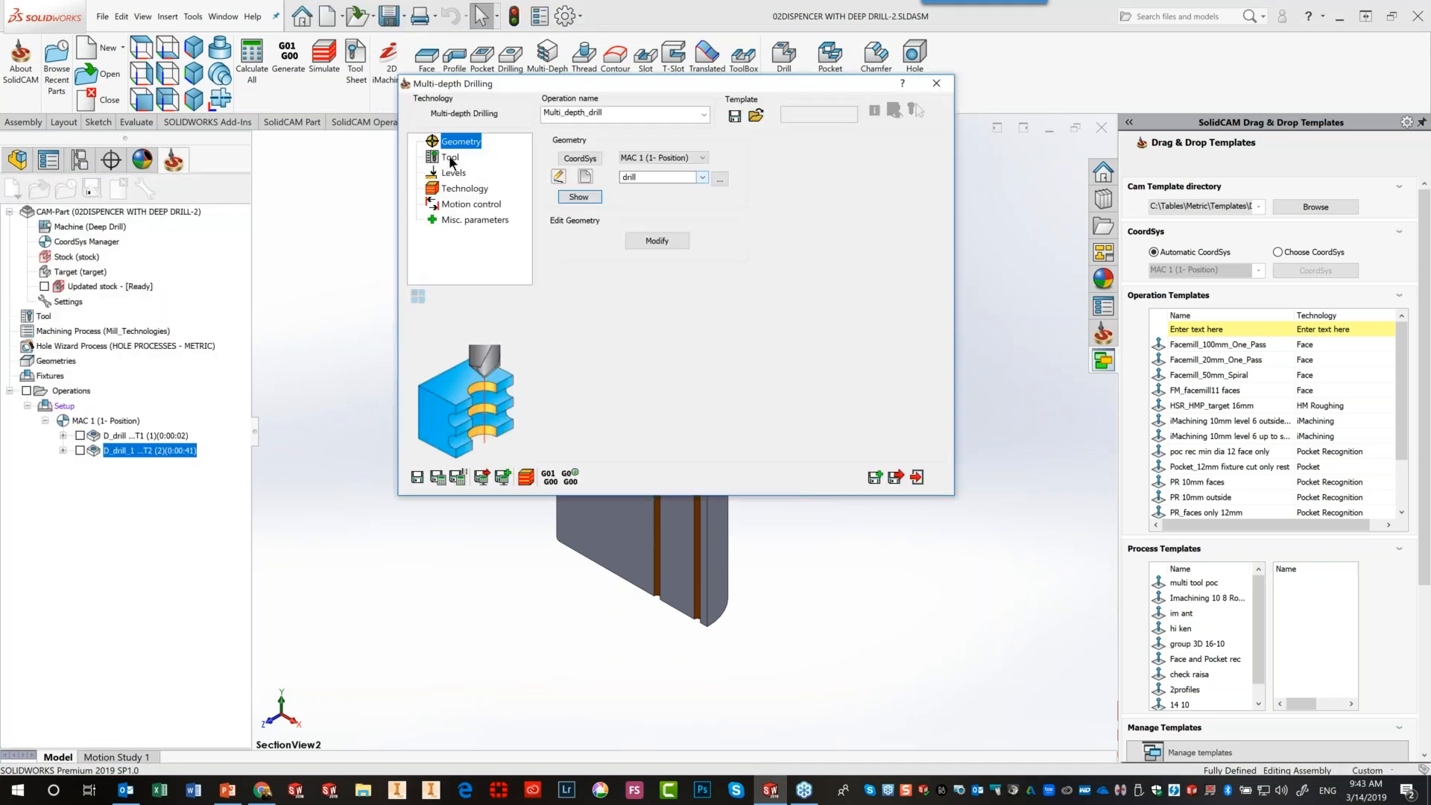
# Assign tool 3, the 6 mm drill with 260 mm cutting length, and set the depth type to Full diameter
pyautogui.click(450, 157)
pyautogui.click(657, 375)
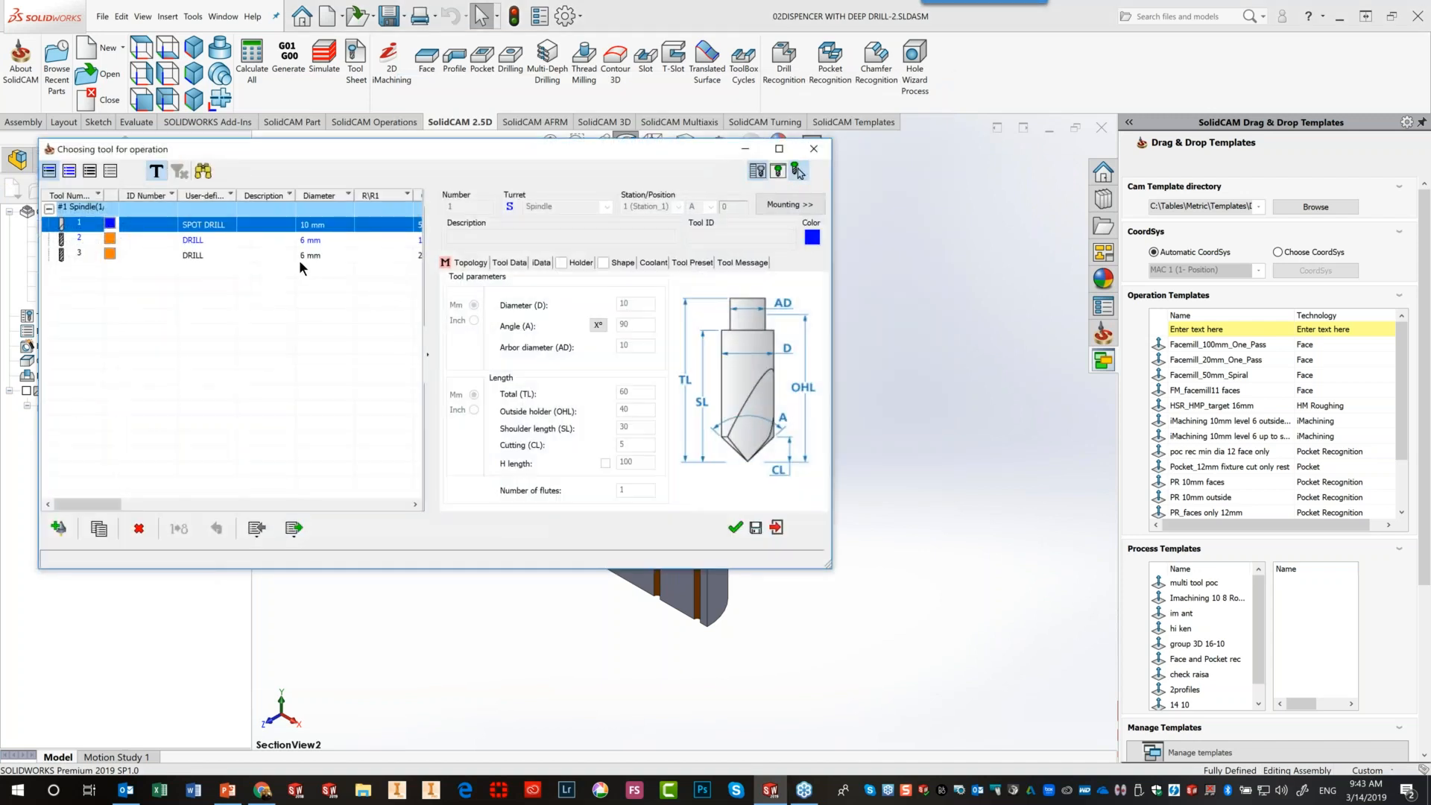
pyautogui.click(302, 257)
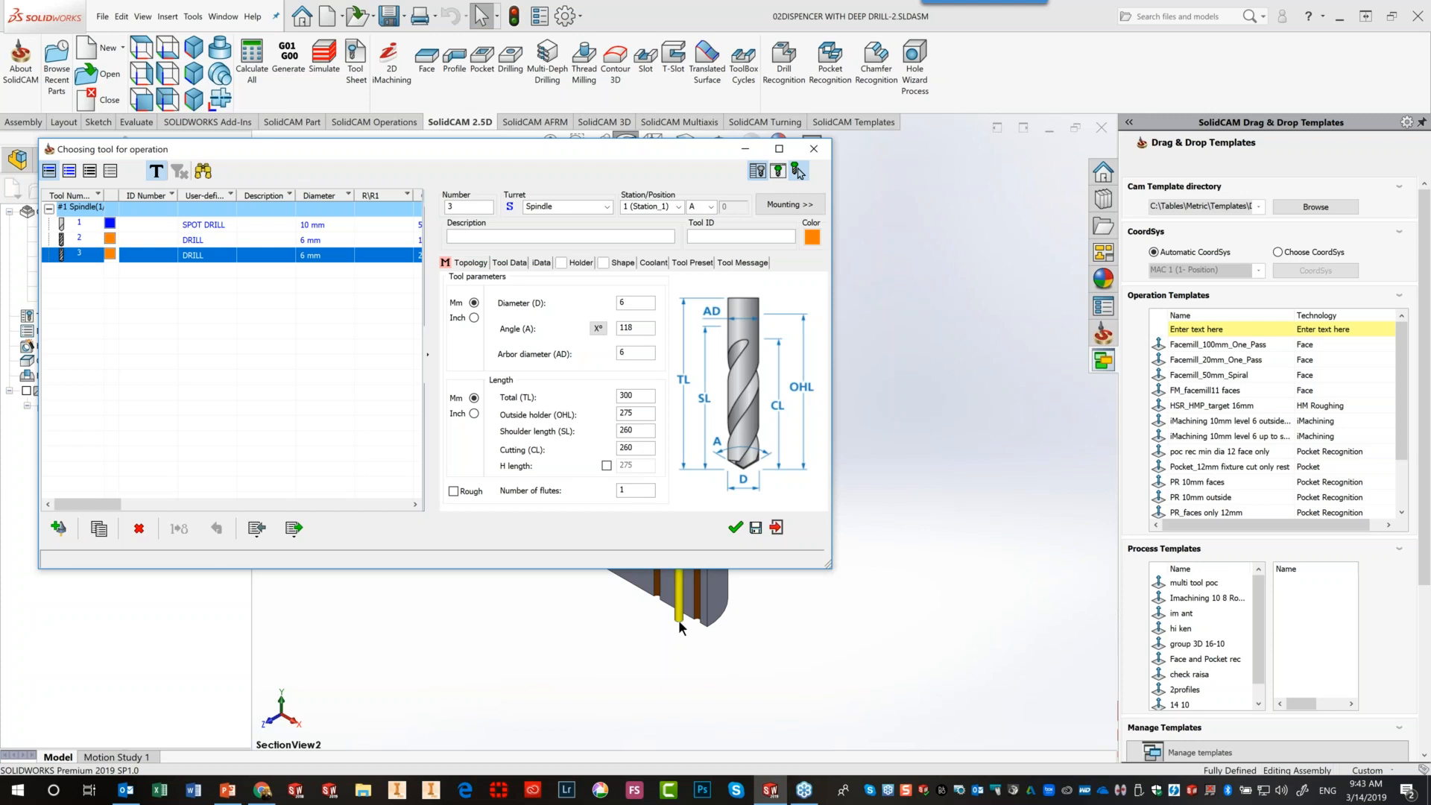
pyautogui.click(735, 528)
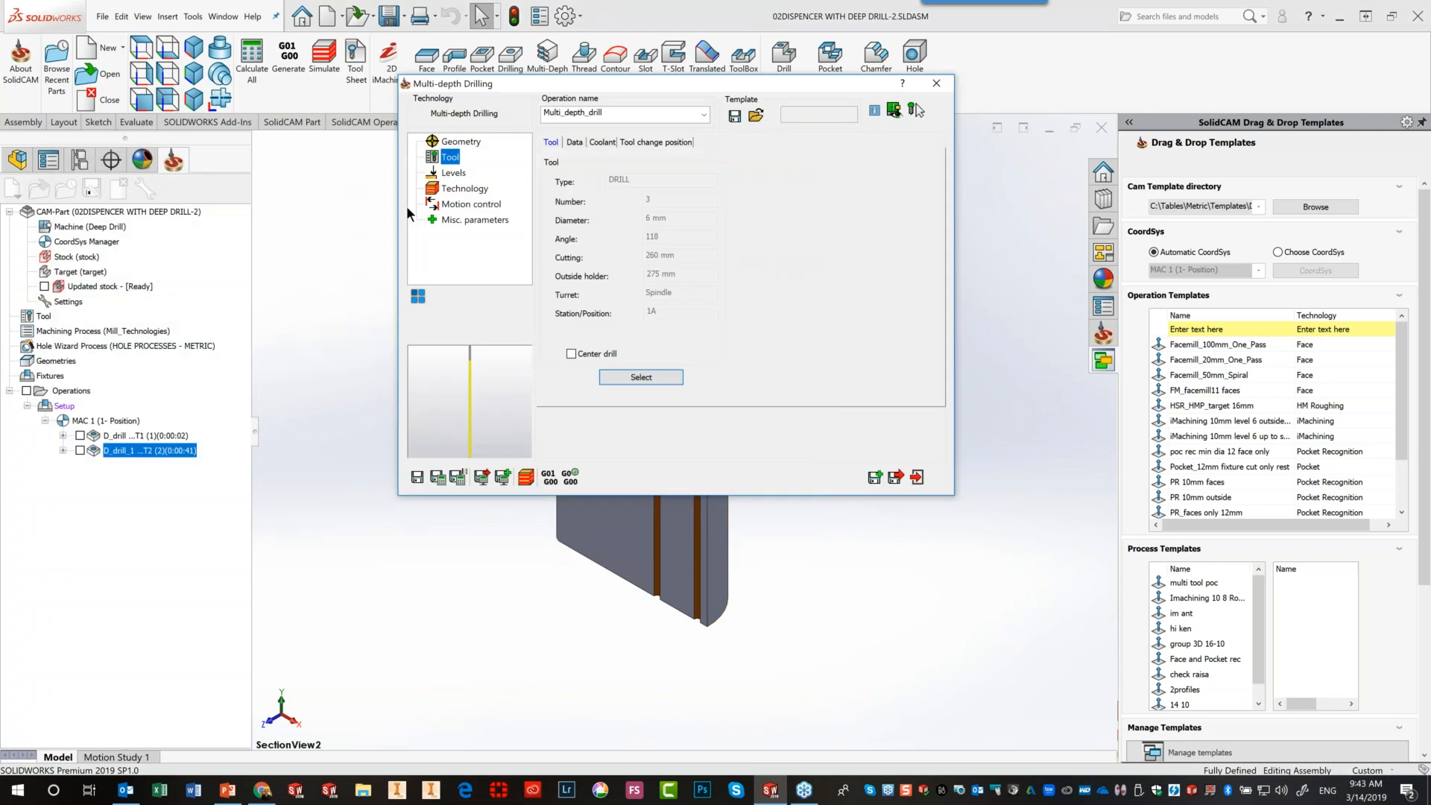
pyautogui.click(452, 173)
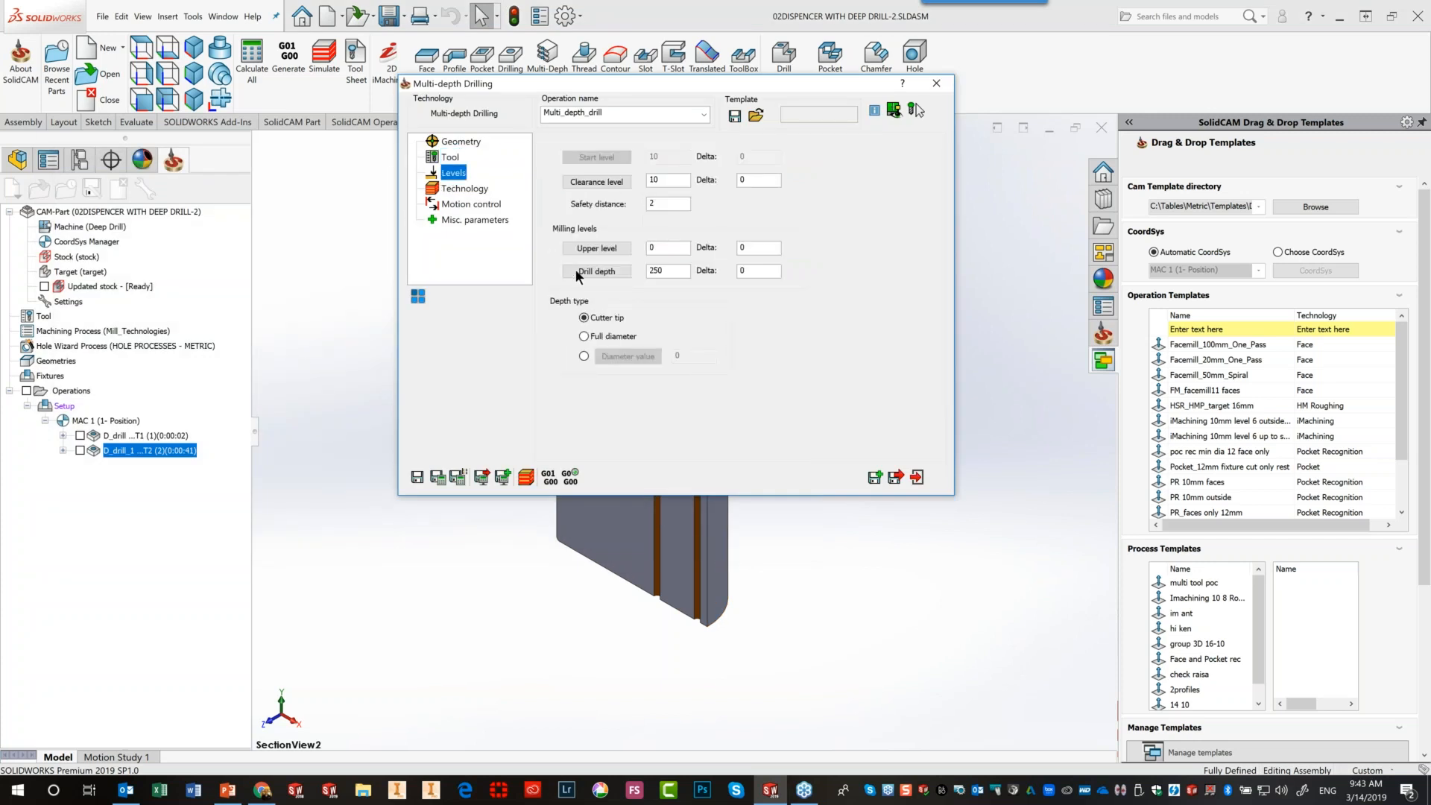
pyautogui.moveTo(673, 270)
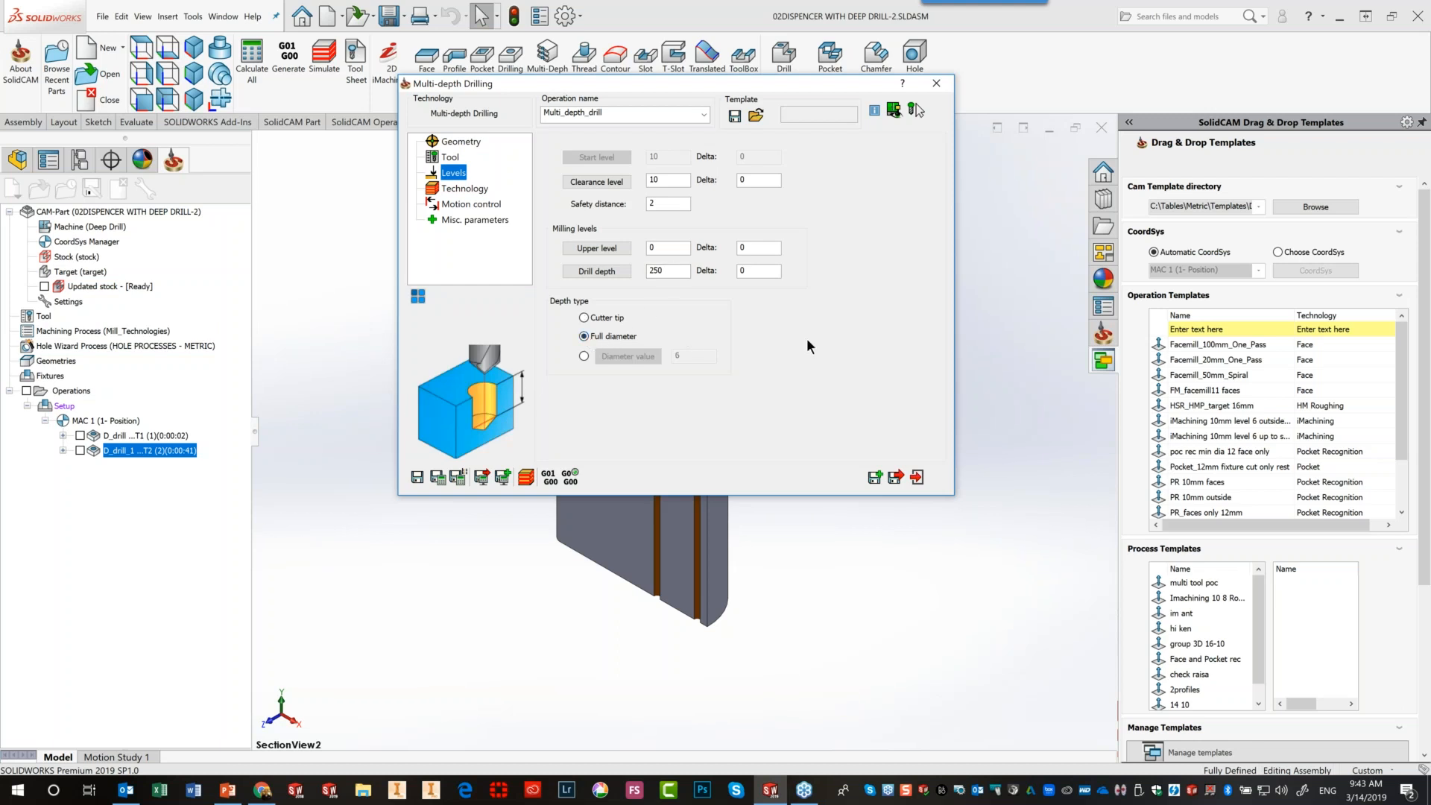
# Configure segment level 1 with dwell, coolant and spindle direction off, and a Rapid feed
pyautogui.click(460, 188)
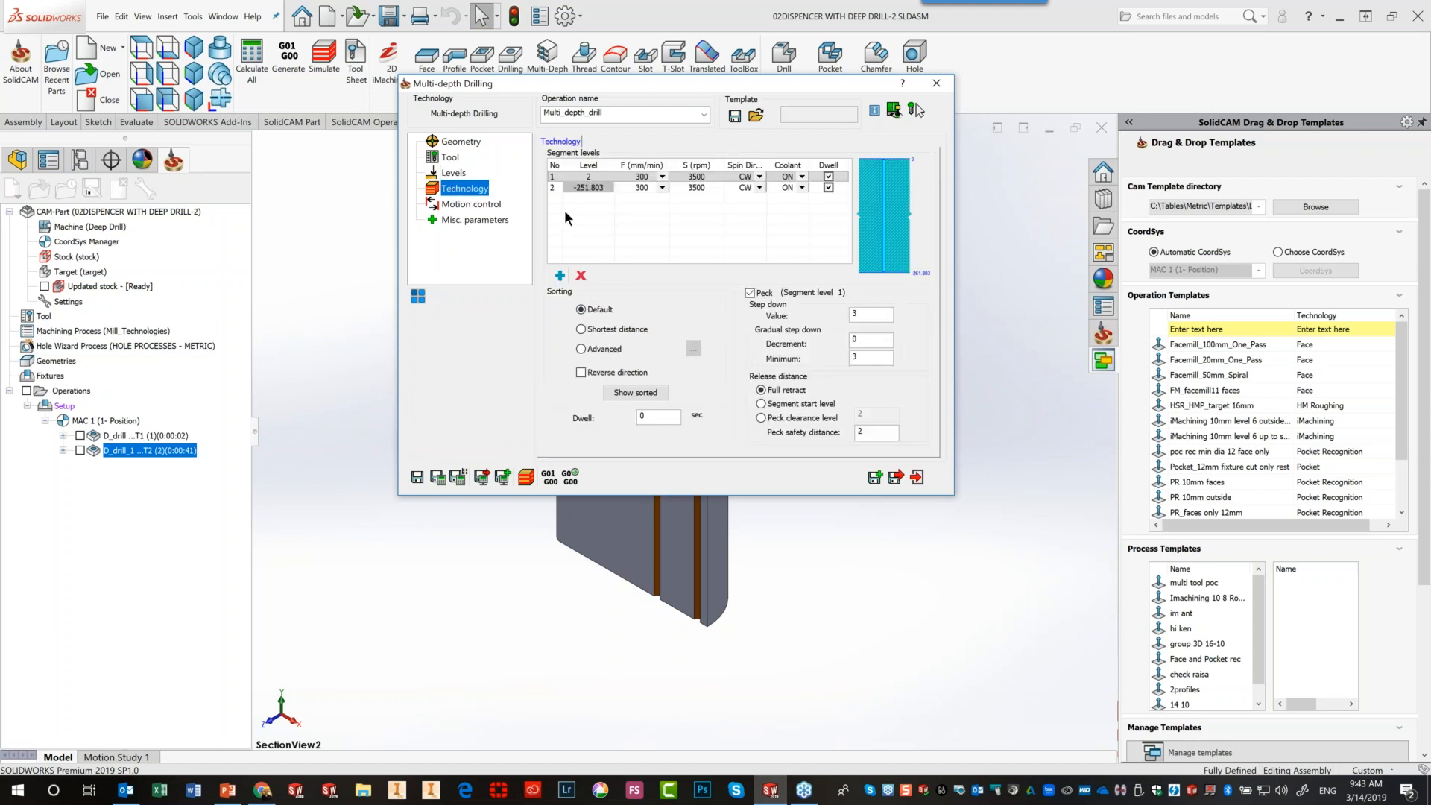
pyautogui.click(574, 186)
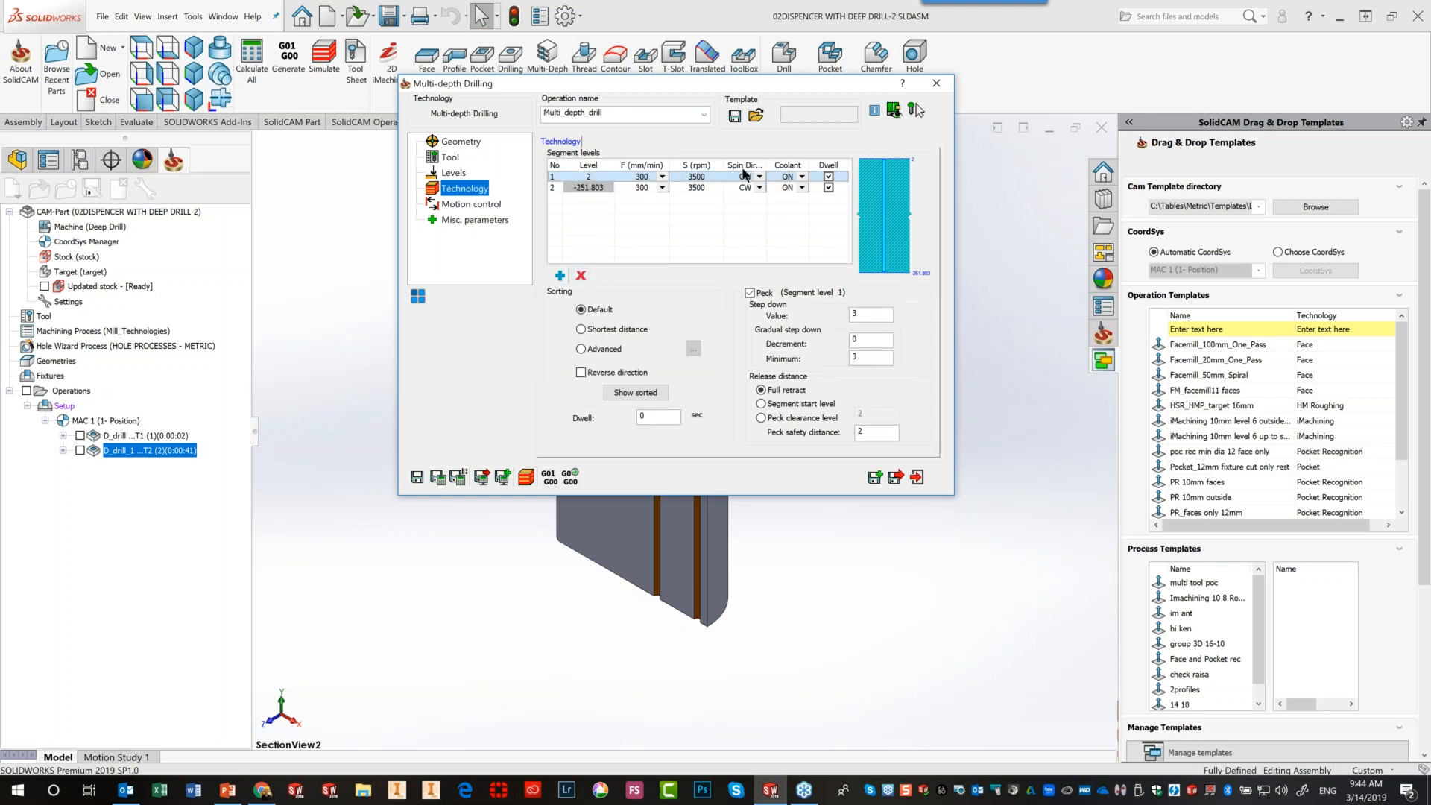
pyautogui.click(828, 177)
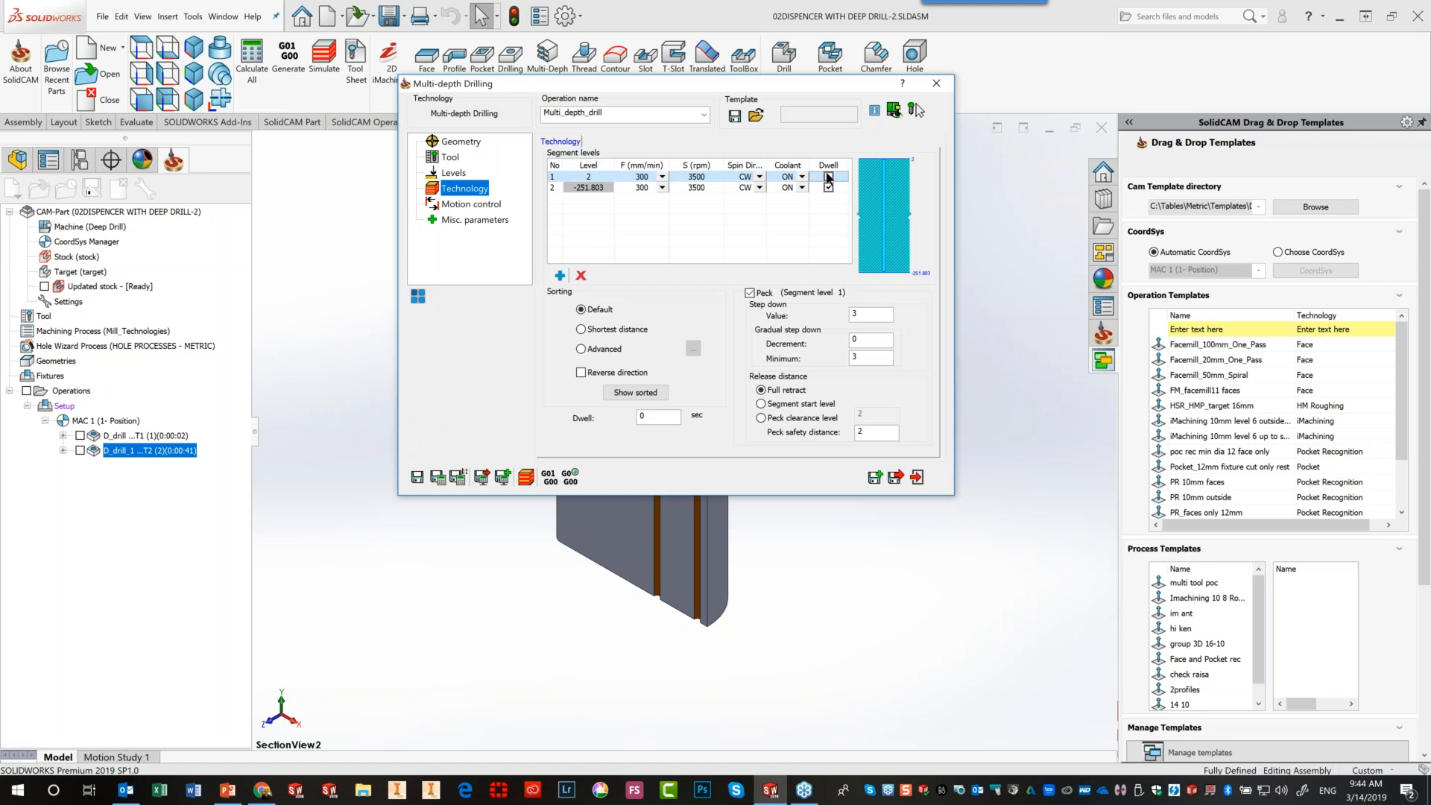
pyautogui.click(802, 176)
pyautogui.click(802, 176)
pyautogui.click(776, 184)
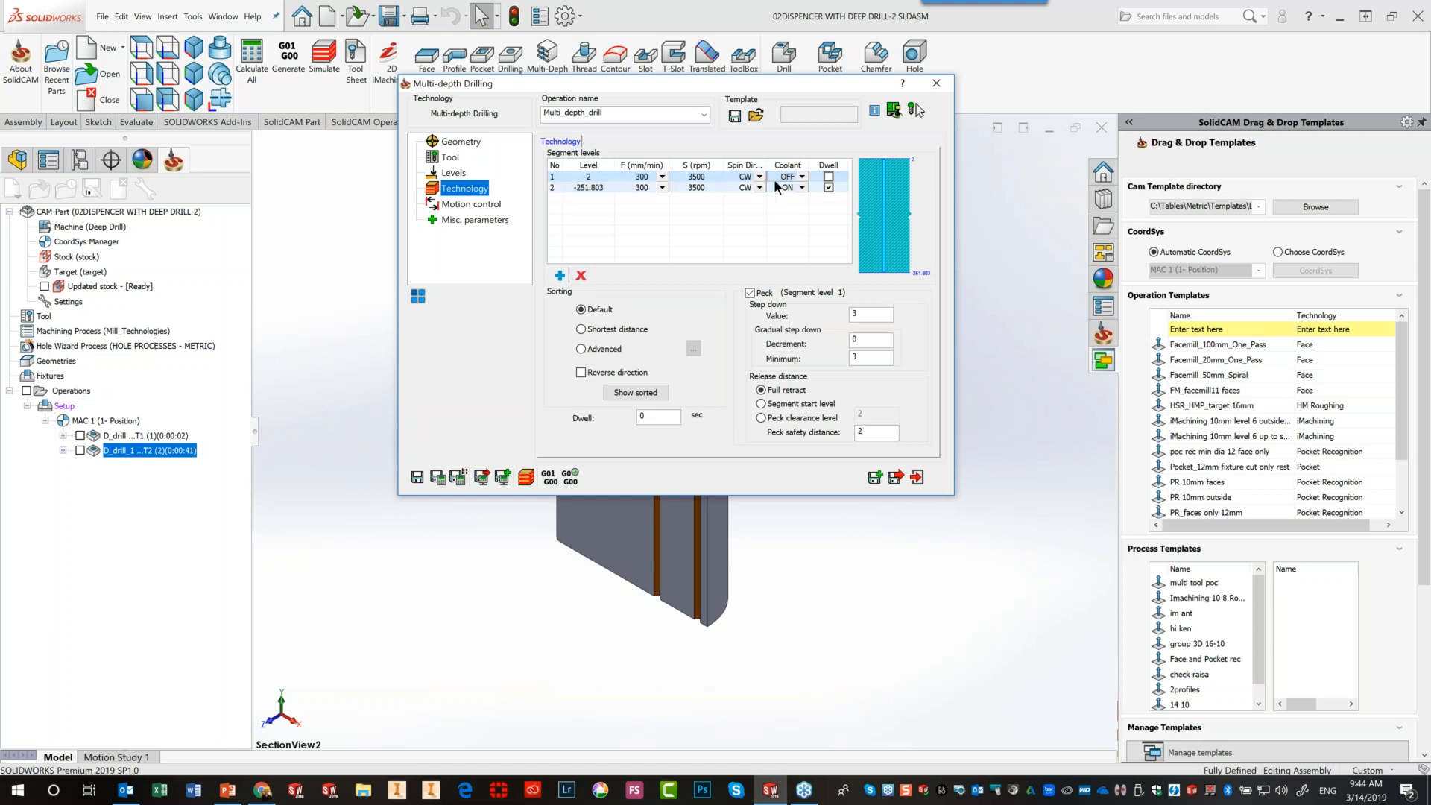
pyautogui.click(761, 179)
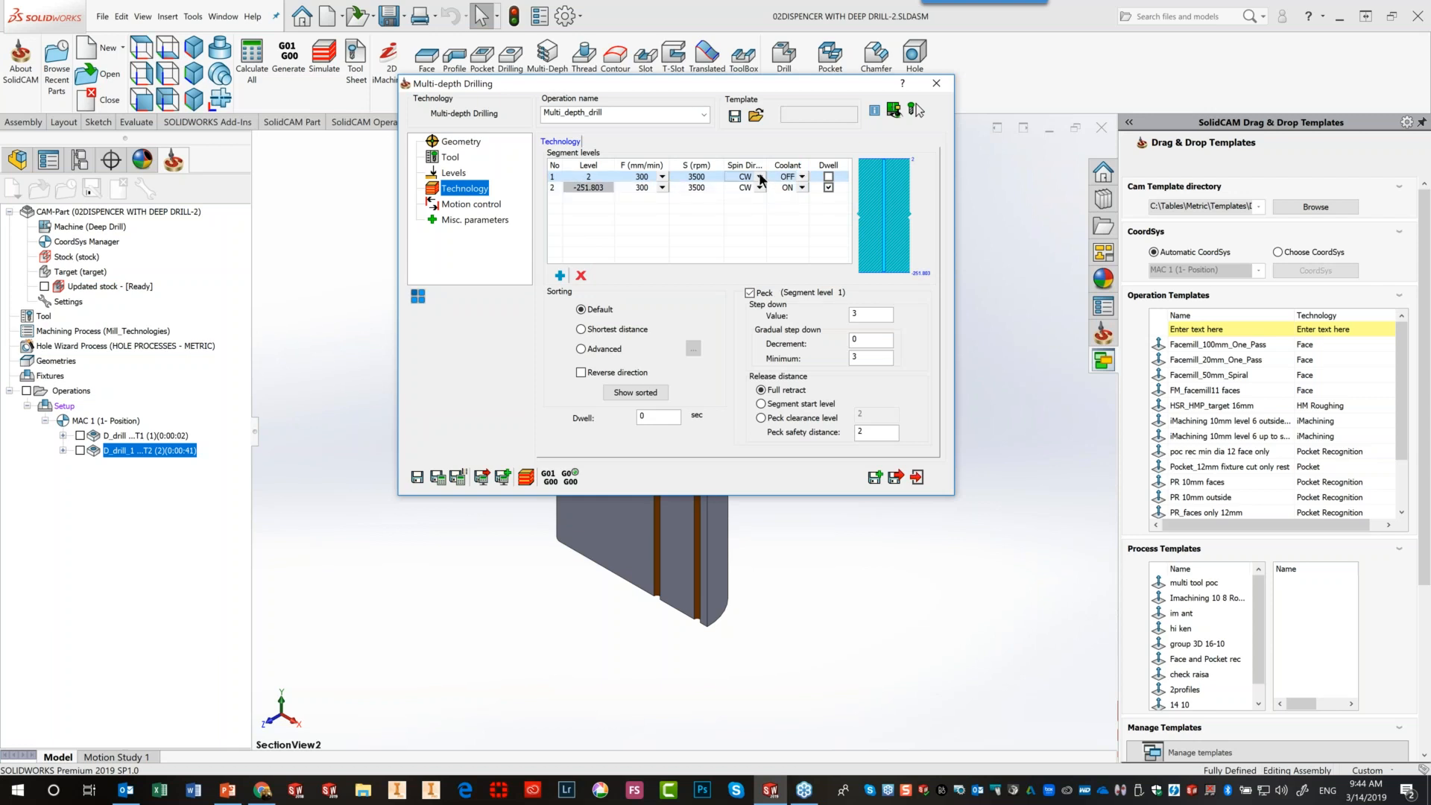
pyautogui.click(761, 179)
pyautogui.click(738, 207)
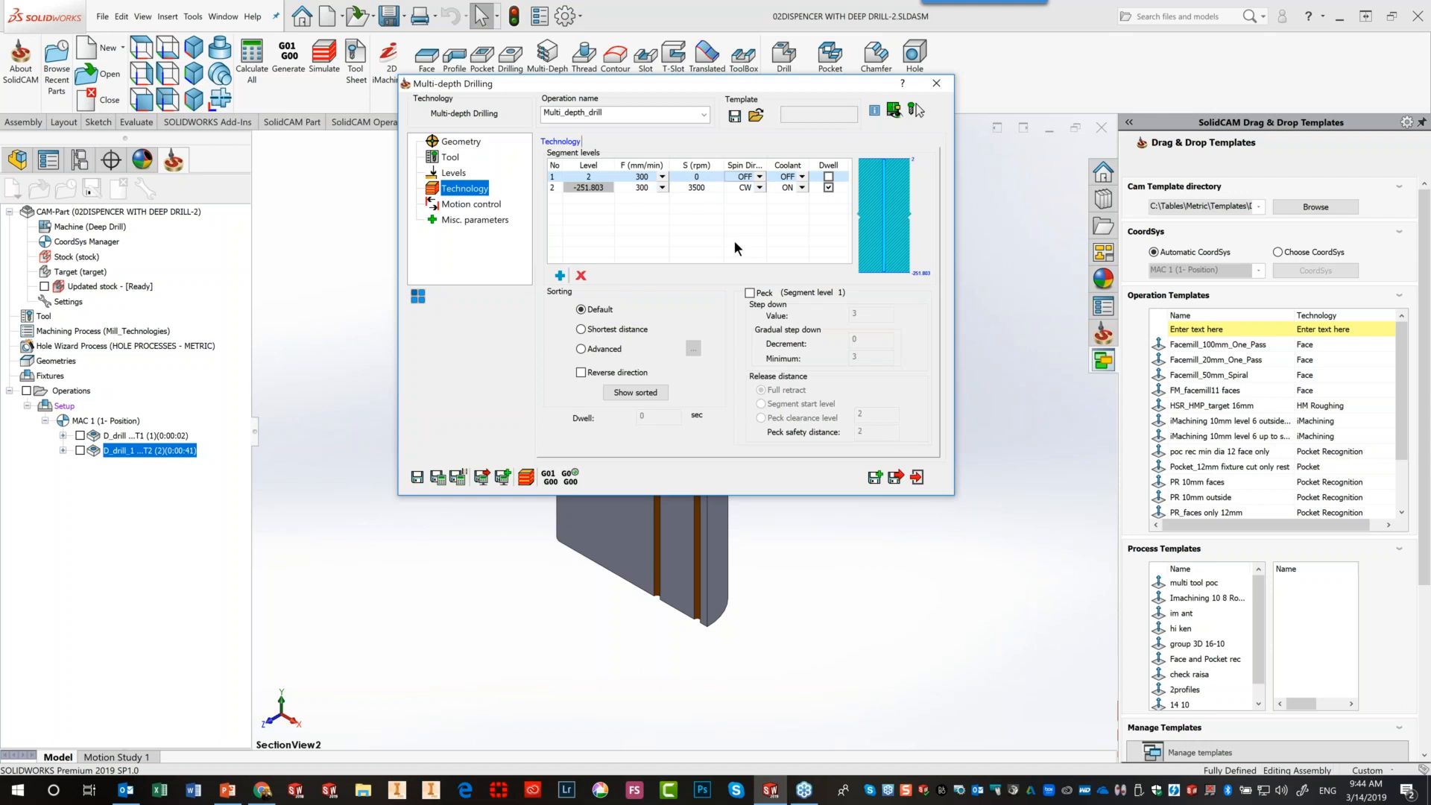
pyautogui.click(663, 176)
pyautogui.click(630, 189)
# Add a second segment at level -5 with a feed of 300 mm/min
pyautogui.click(560, 276)
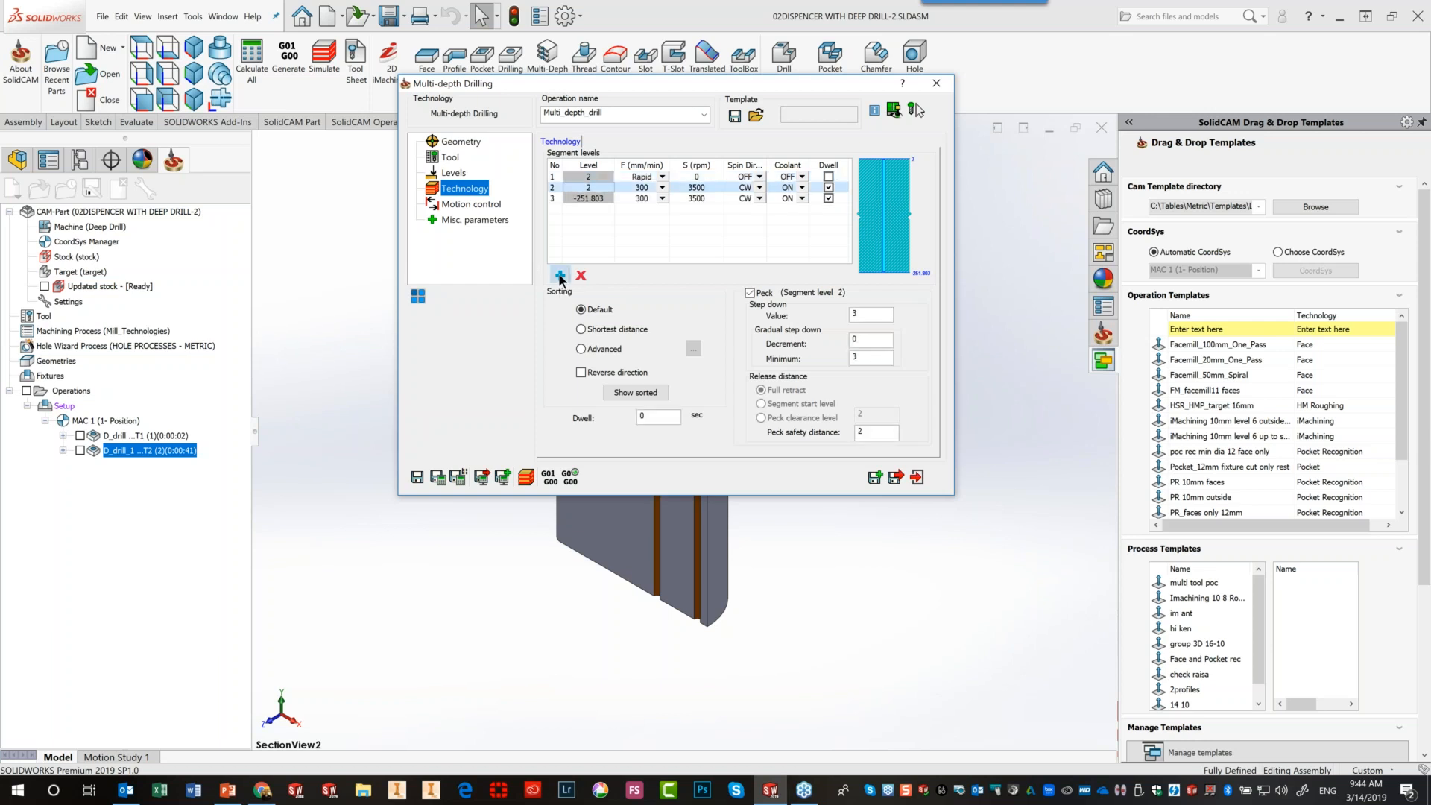
pyautogui.click(593, 191)
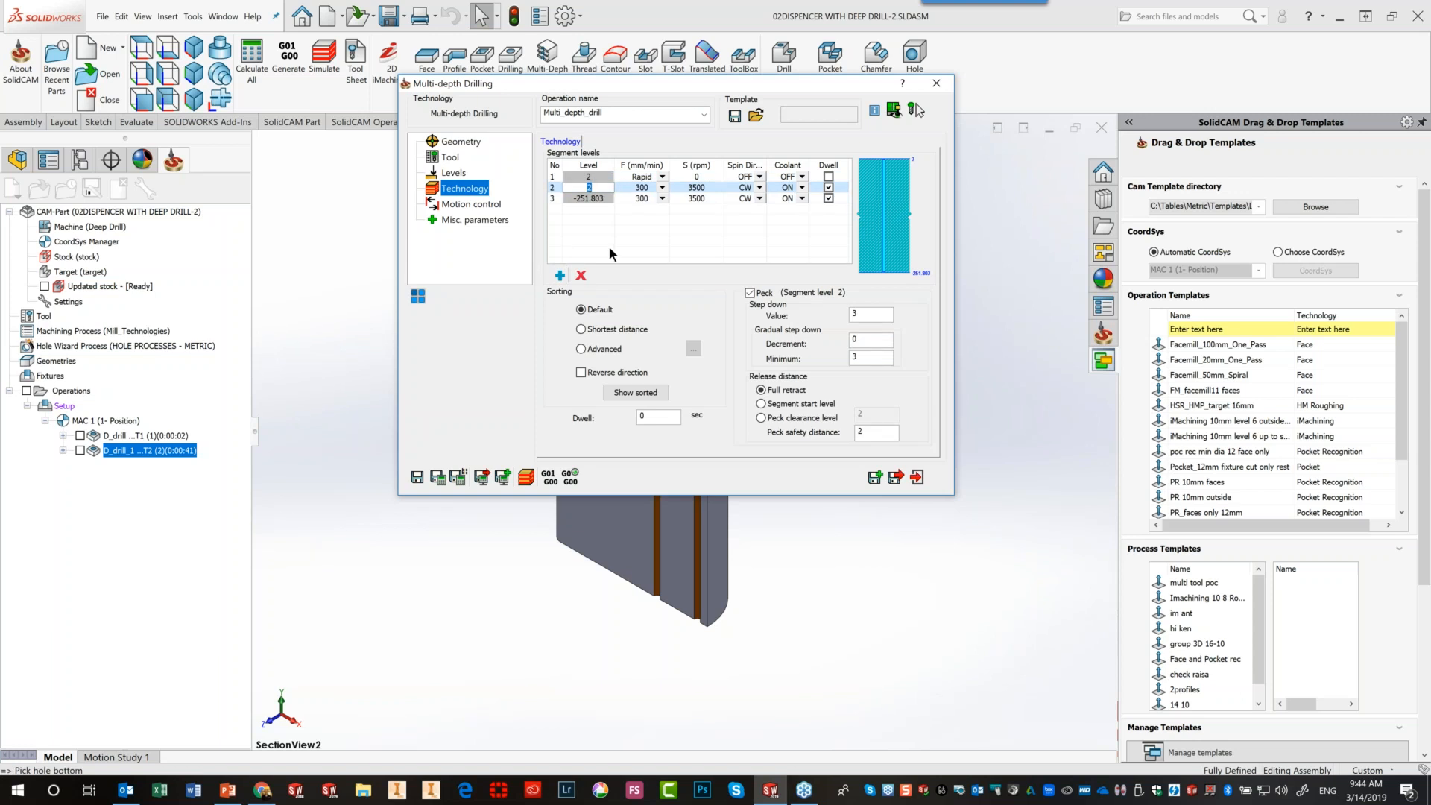
pyautogui.write('-5')
pyautogui.click(660, 186)
pyautogui.click(662, 188)
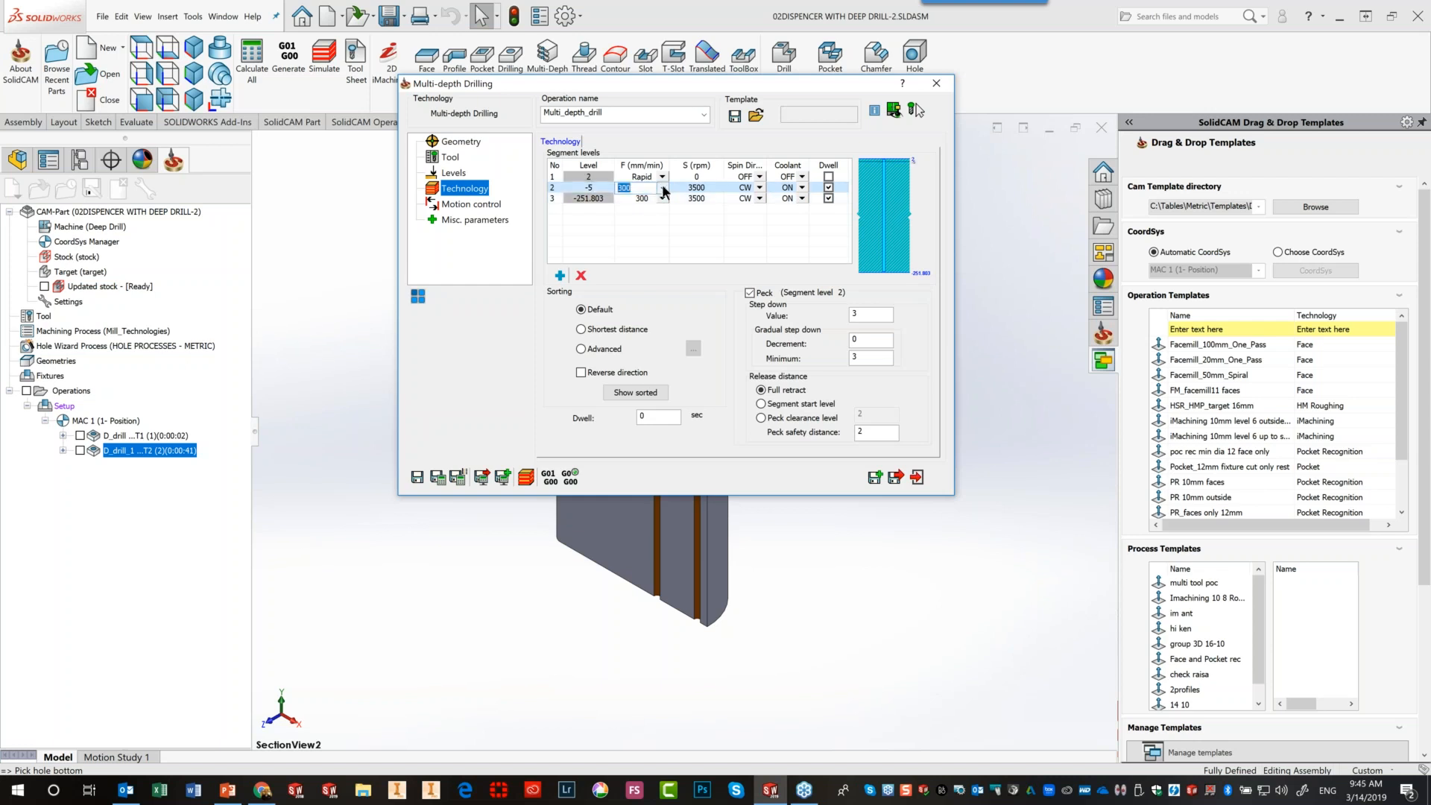
pyautogui.click(662, 187)
# Turn off the spindle direction, coolant and dwell for segment 2
pyautogui.click(760, 190)
pyautogui.click(760, 189)
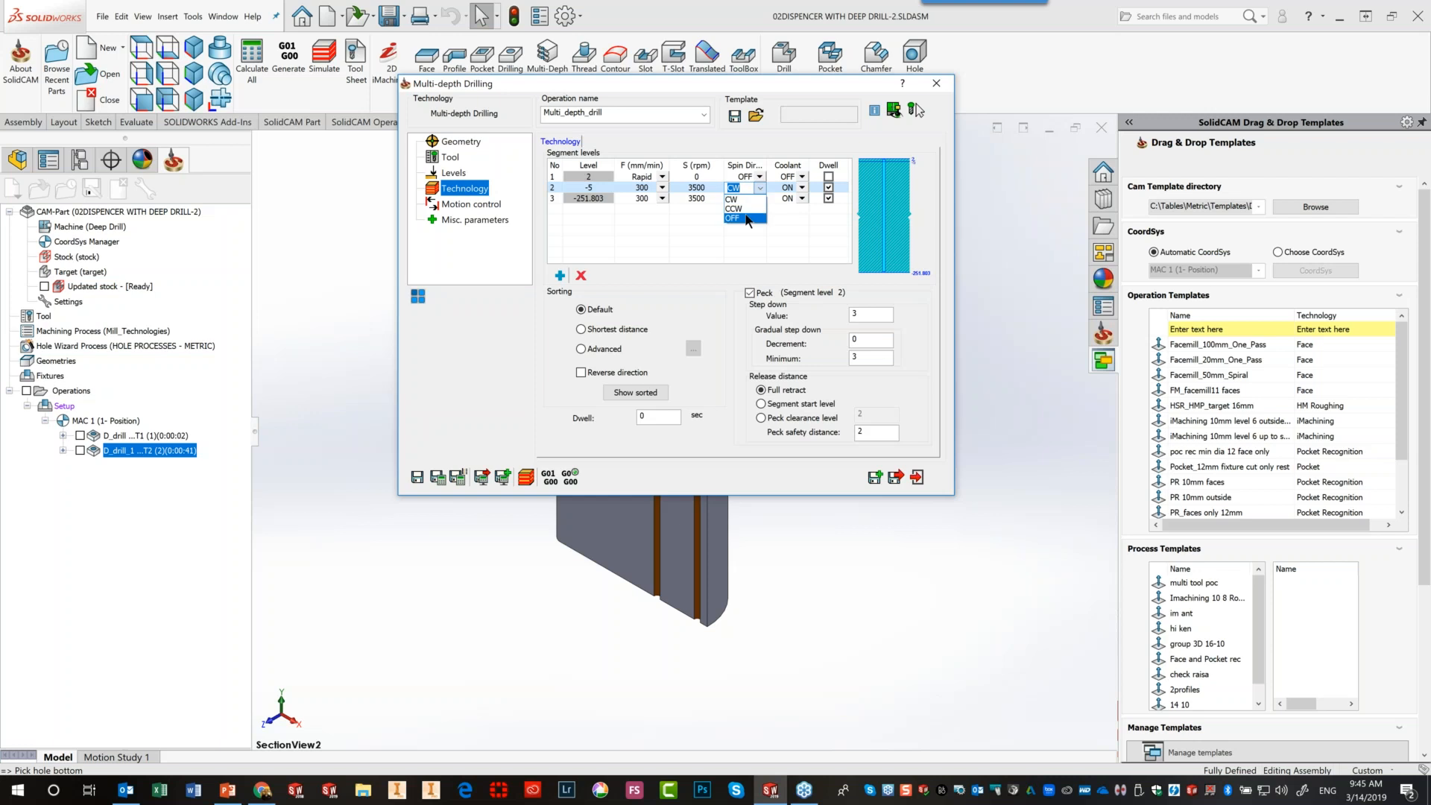
pyautogui.click(746, 219)
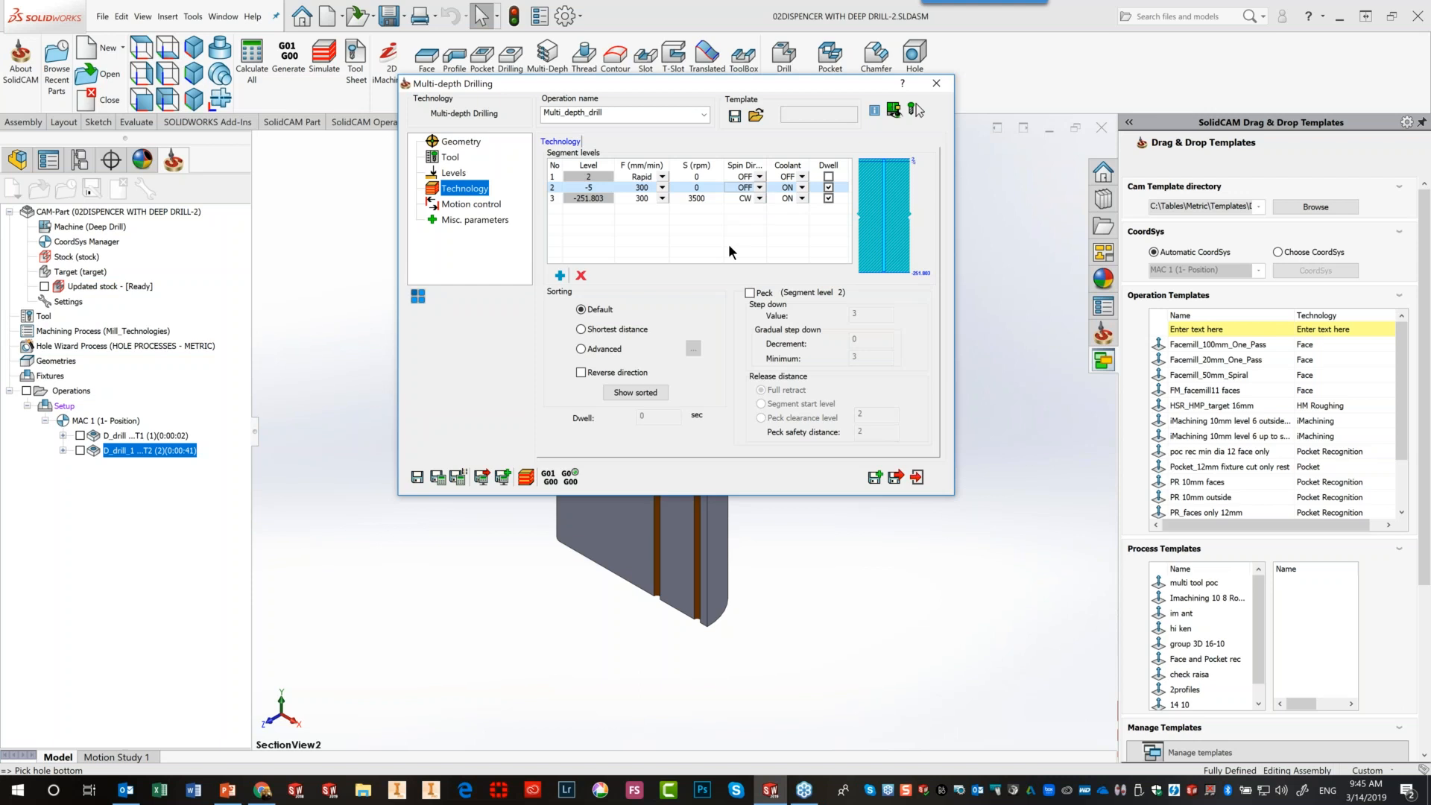
pyautogui.click(801, 188)
pyautogui.click(803, 189)
pyautogui.click(793, 199)
pyautogui.click(829, 188)
# Add a third segment at level -100 with a feed of 1000 mm/min
pyautogui.click(580, 191)
pyautogui.click(560, 276)
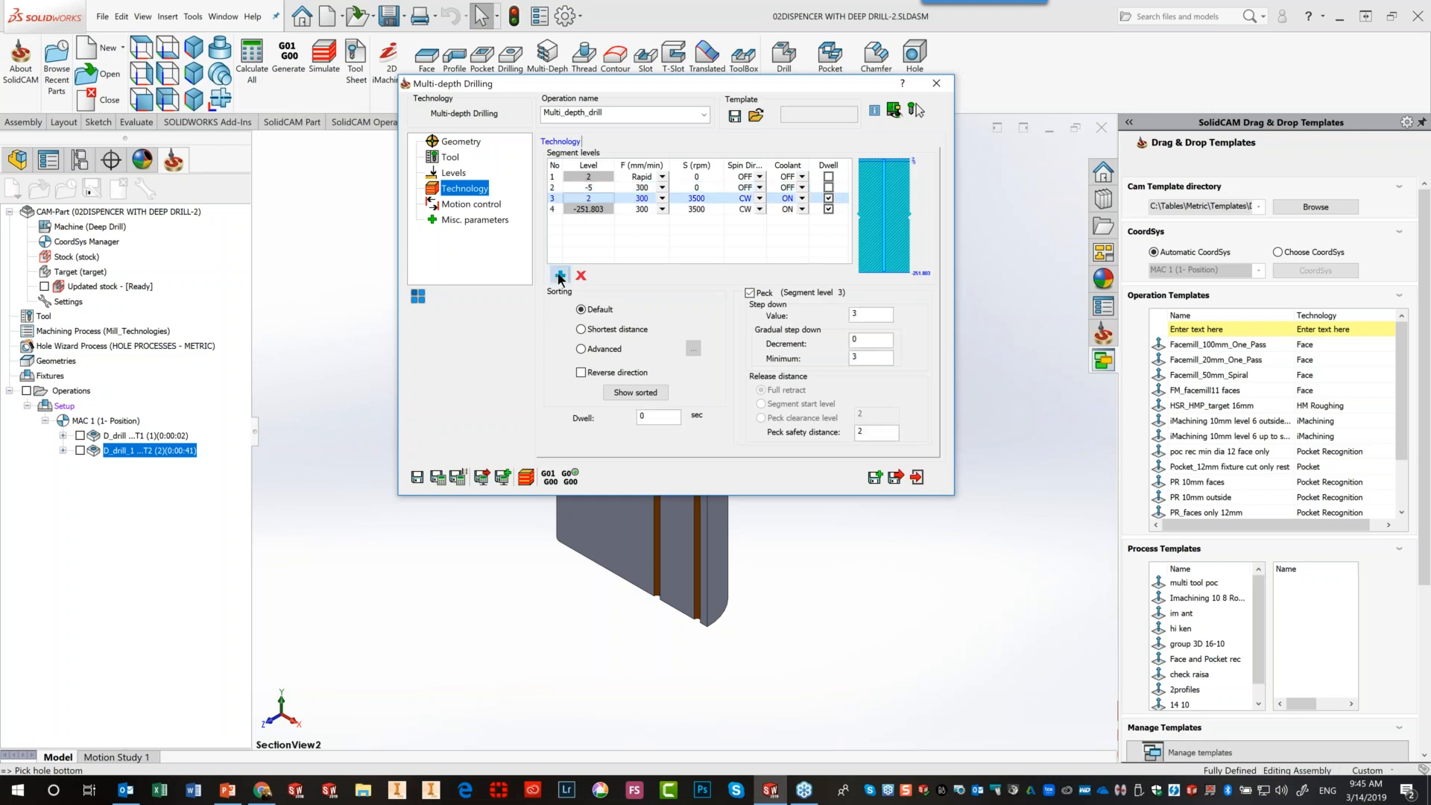
pyautogui.doubleClick(591, 199)
pyautogui.write('-100')
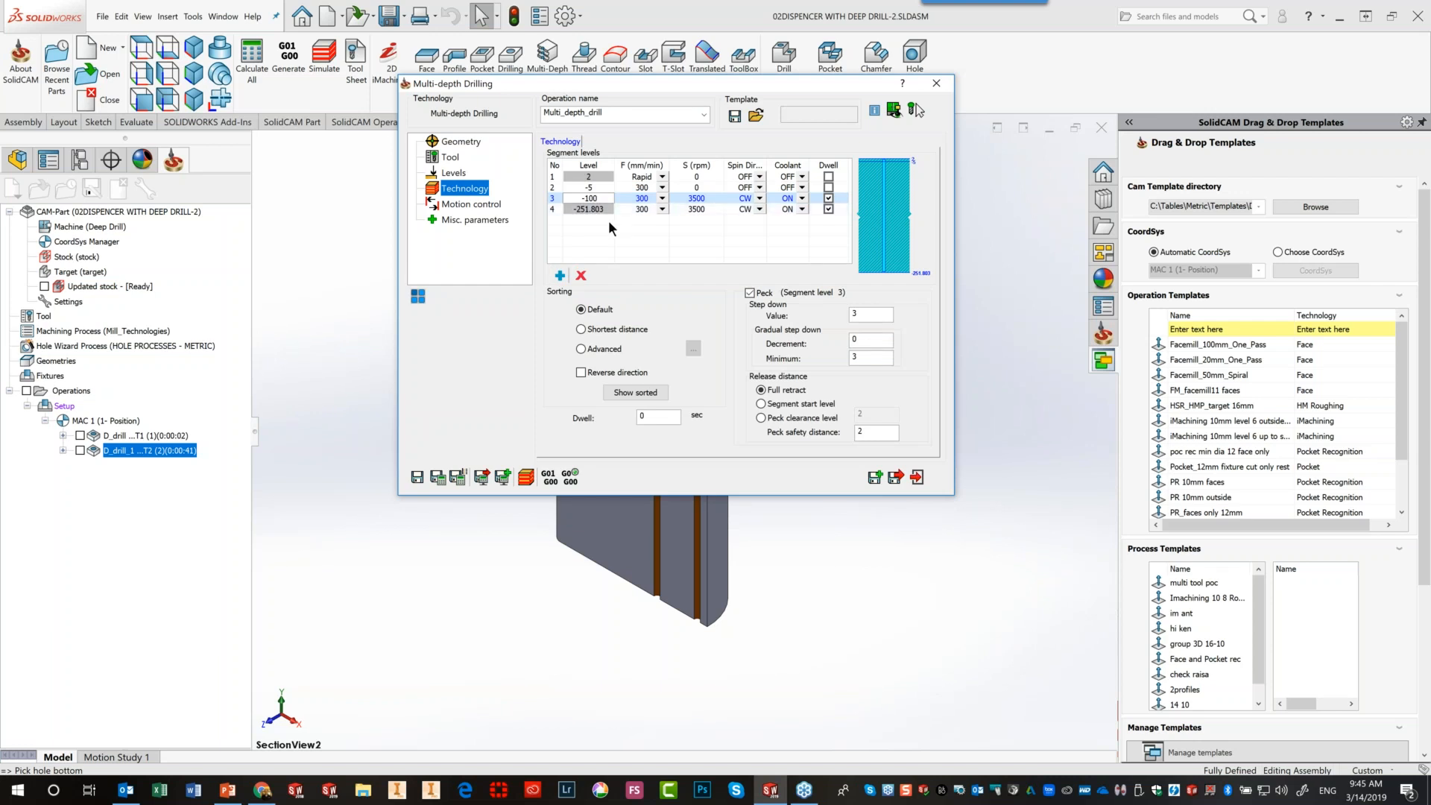
pyautogui.click(664, 199)
pyautogui.click(645, 199)
pyautogui.write('1000')
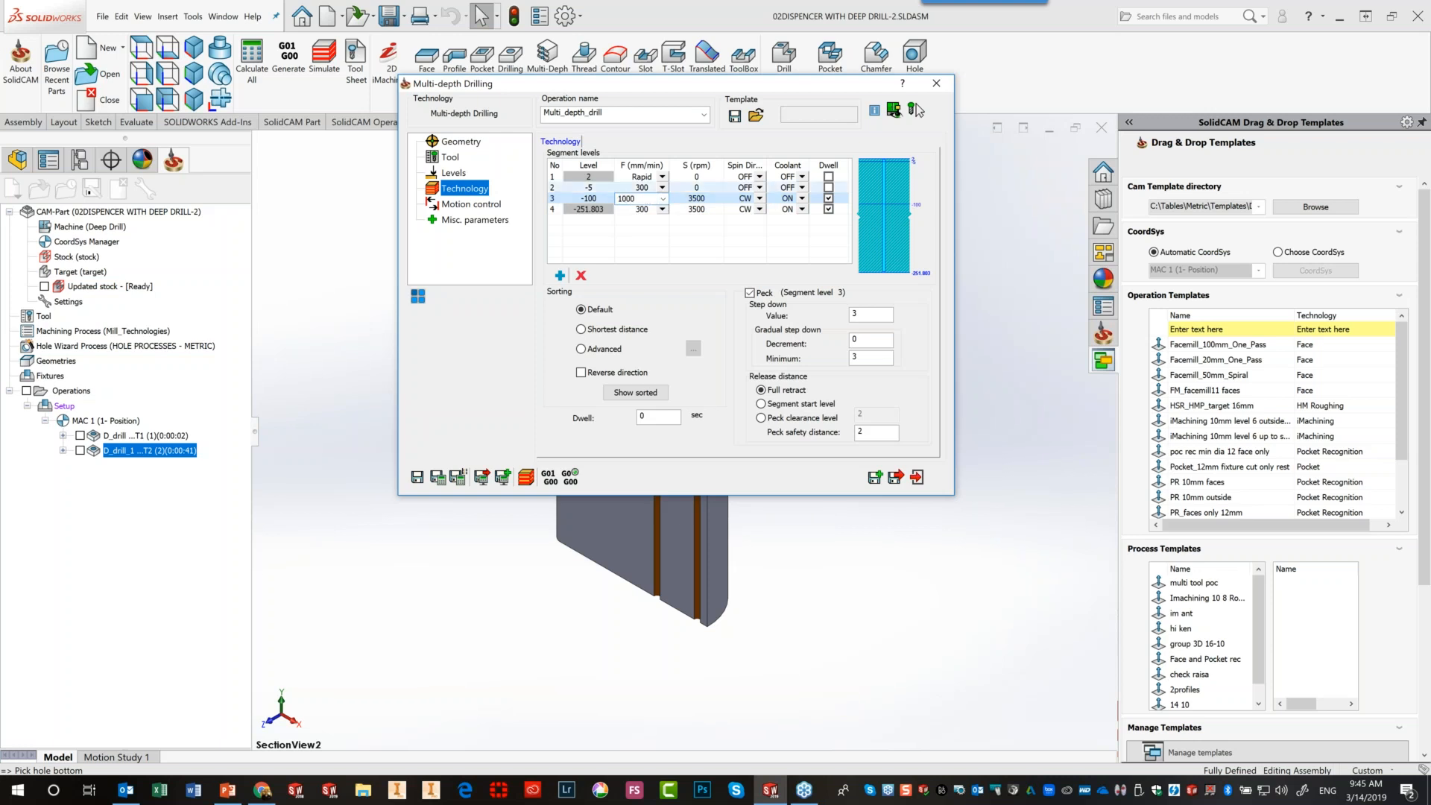
pyautogui.click(674, 197)
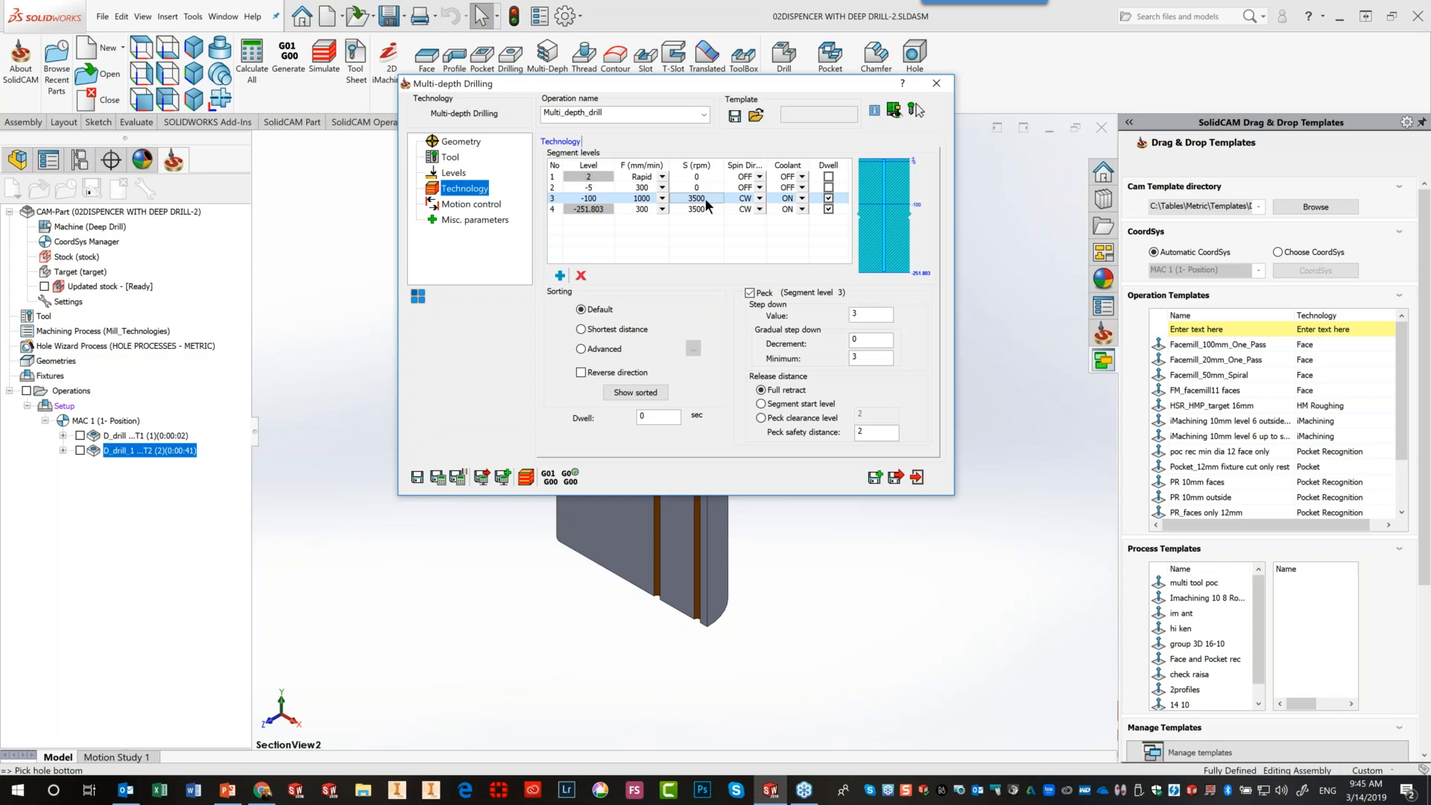
# Disable pecking and dwell for segment 3, and set its spindle direction to CCW
pyautogui.click(750, 293)
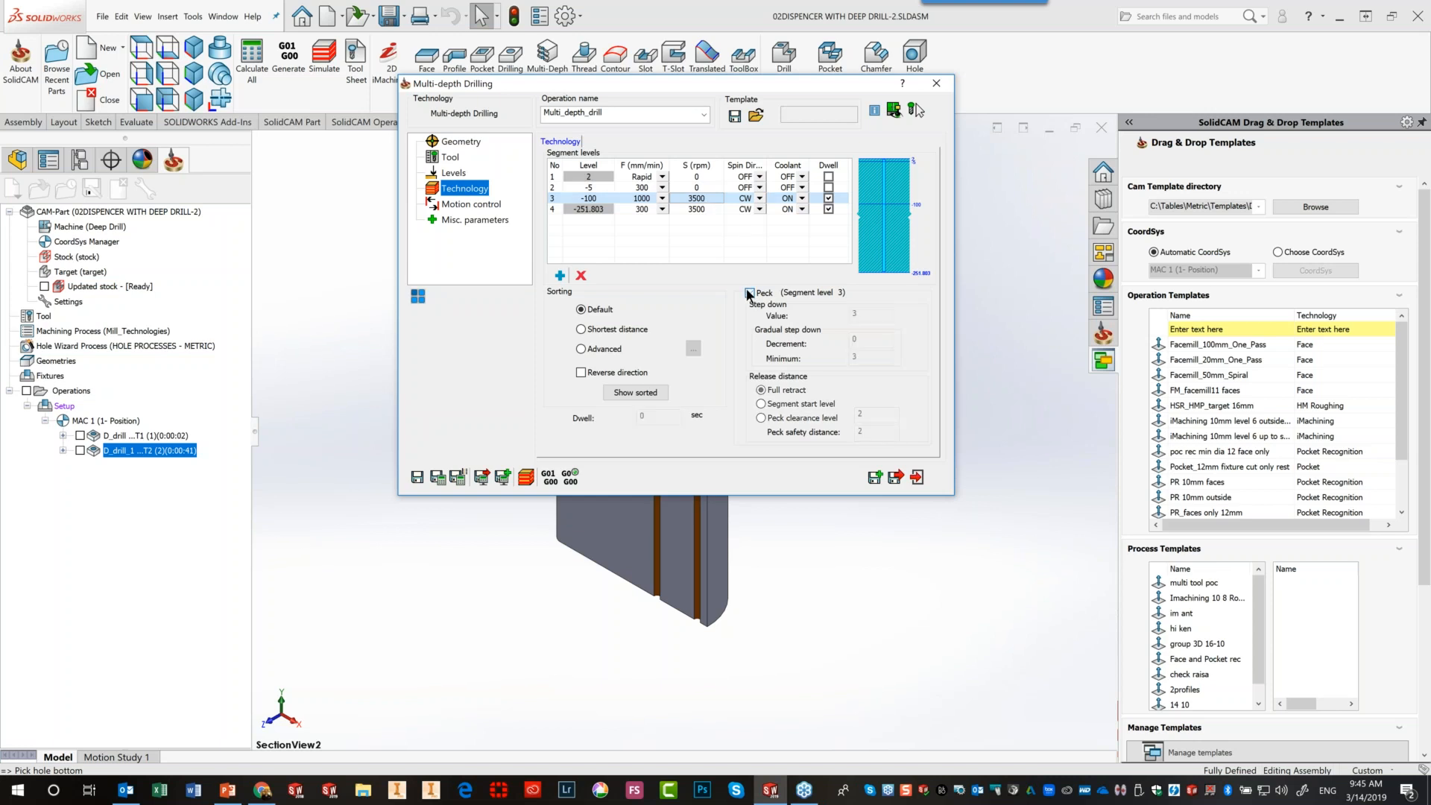
pyautogui.click(762, 203)
pyautogui.click(761, 199)
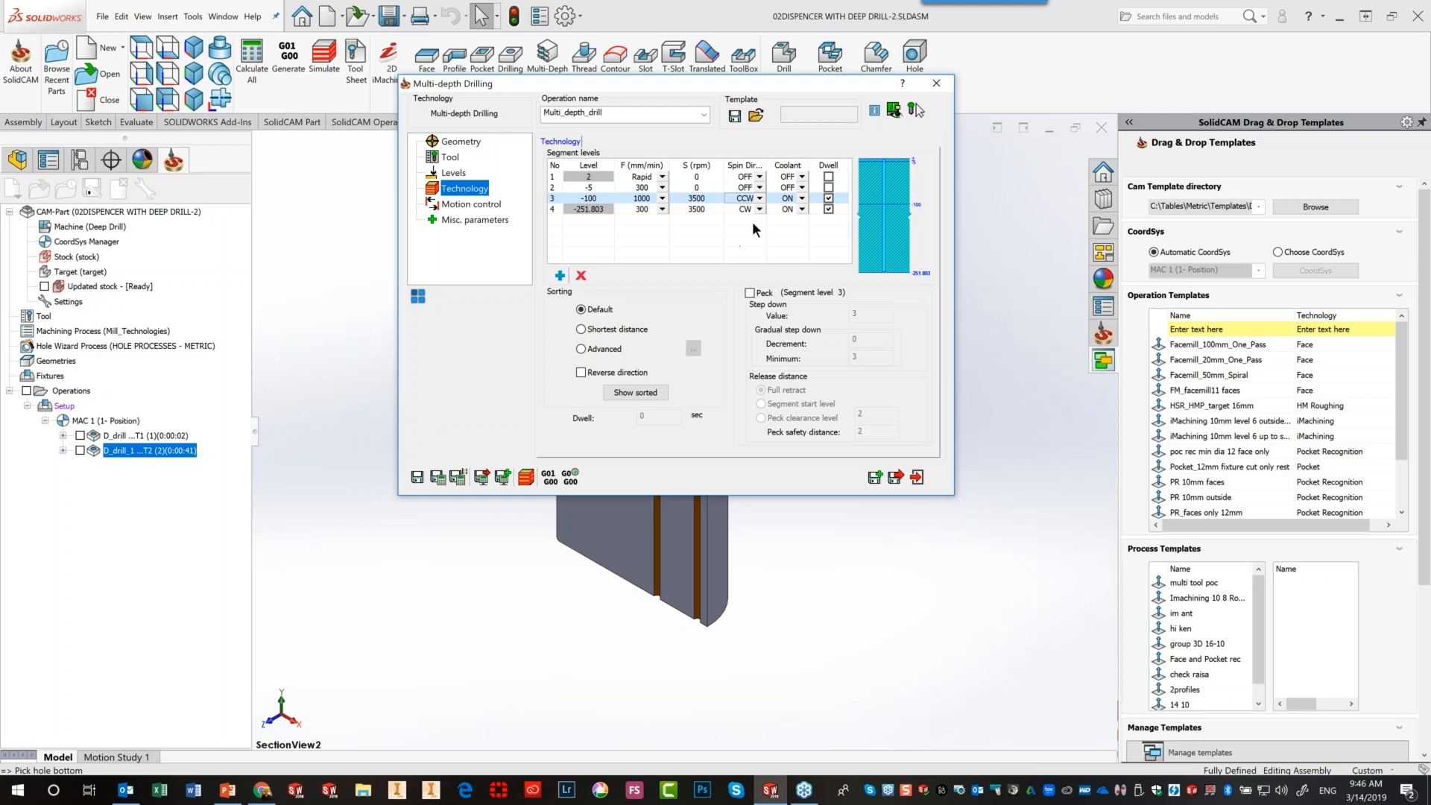
pyautogui.click(828, 198)
# Set the pecking of segment 4 to a step down of 6, decrement of 0.5 and minimum of 1
pyautogui.click(566, 208)
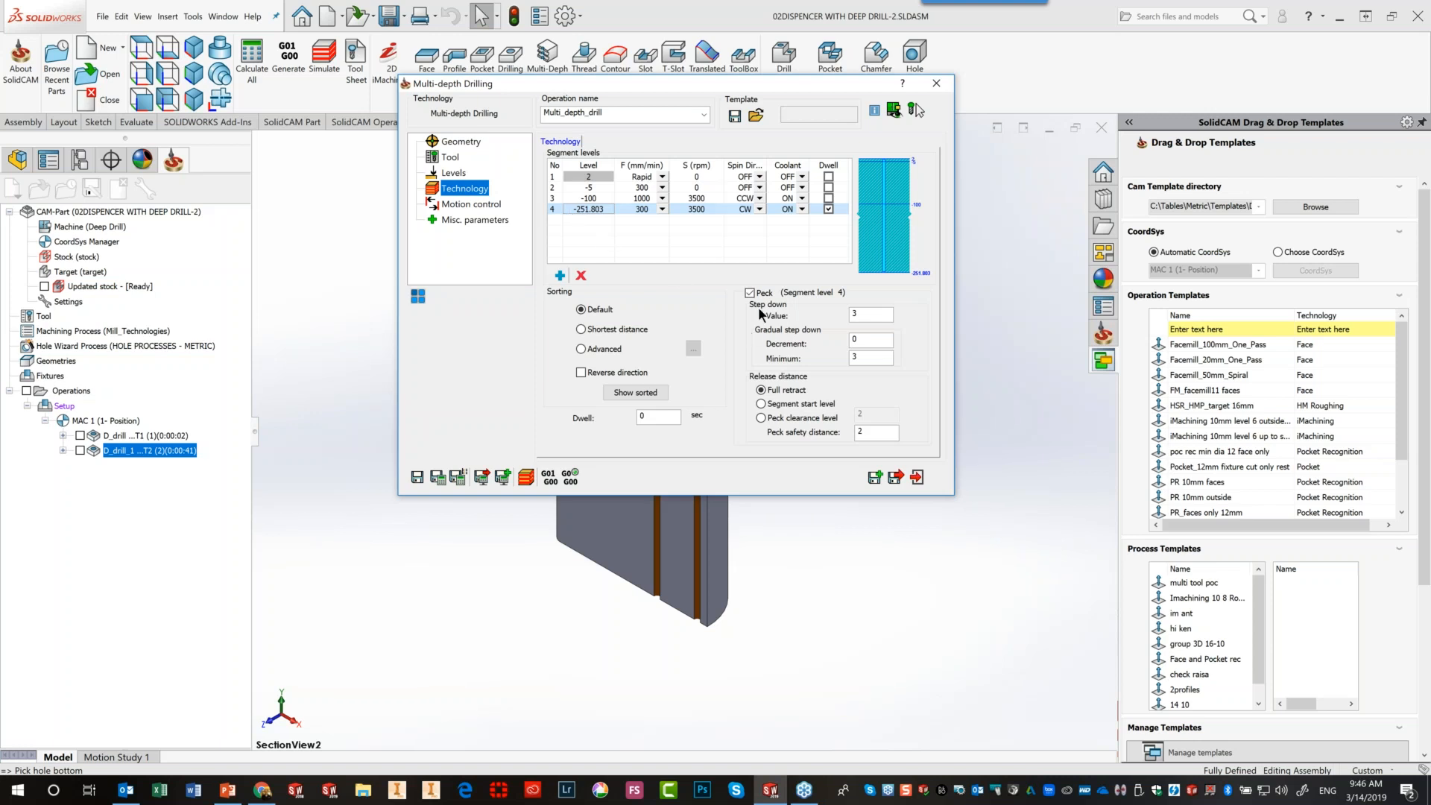
pyautogui.doubleClick(873, 315)
pyautogui.write('6')
pyautogui.doubleClick(863, 339)
pyautogui.write('.5')
pyautogui.click(858, 357)
pyautogui.moveTo(869, 356); pyautogui.dragTo(786, 349)
pyautogui.moveTo(872, 359); pyautogui.dragTo(817, 354)
pyautogui.write('1')
# Set segment 4's release distance to a peck clearance level of 1 with a 0.1 peck safety distance, and the dwell to 2 seconds
pyautogui.click(761, 418)
pyautogui.press('Tab')
pyautogui.write('1')
pyautogui.press('Tab')
pyautogui.write('.1')
pyautogui.doubleClick(654, 419)
# Add a fifth segment after the full-depth one, at level -5
pyautogui.click(567, 209)
pyautogui.click(559, 275)
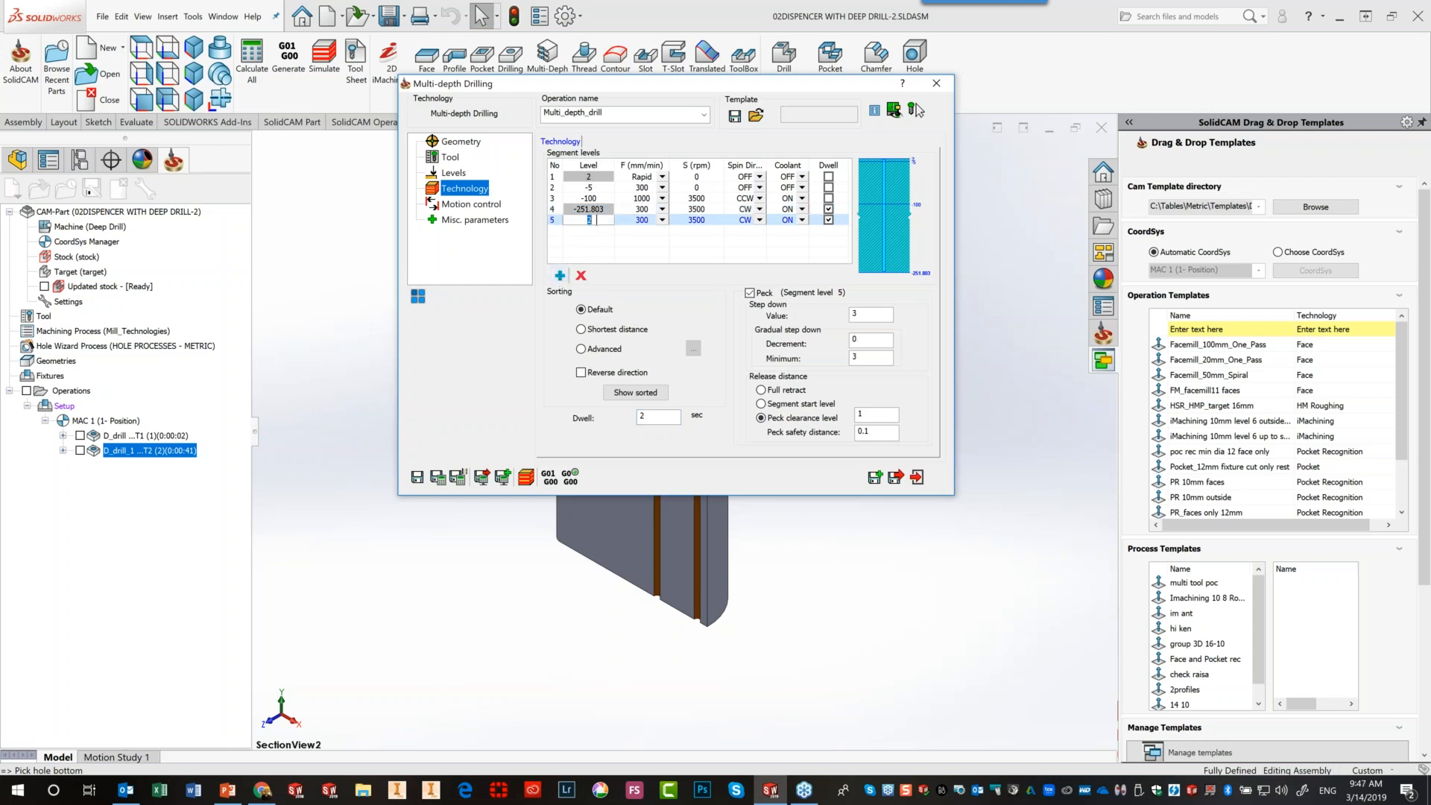
pyautogui.write('-5')
pyautogui.click(594, 248)
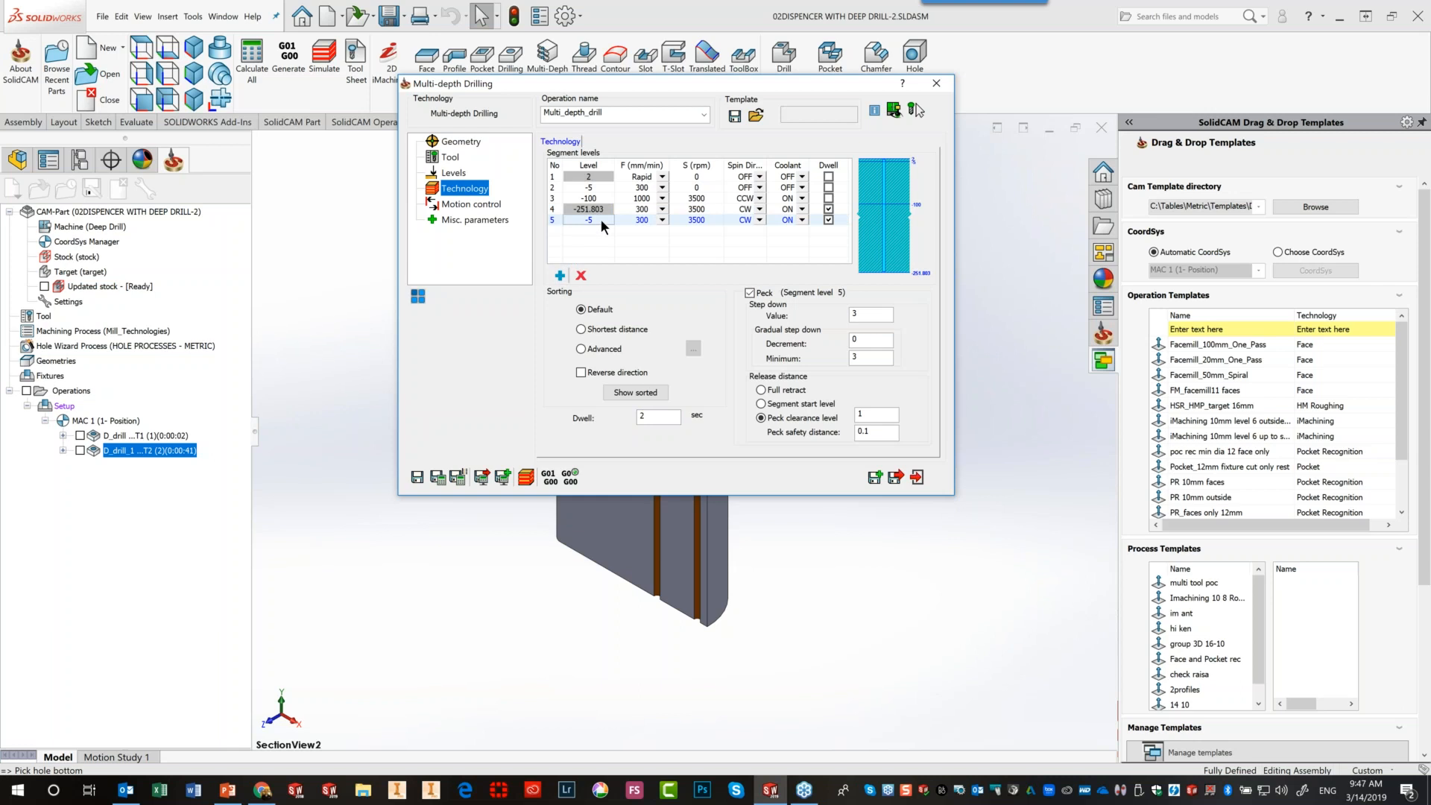
# Set segment 5's spindle direction to CCW, and disable its dwell and pecking
pyautogui.click(758, 218)
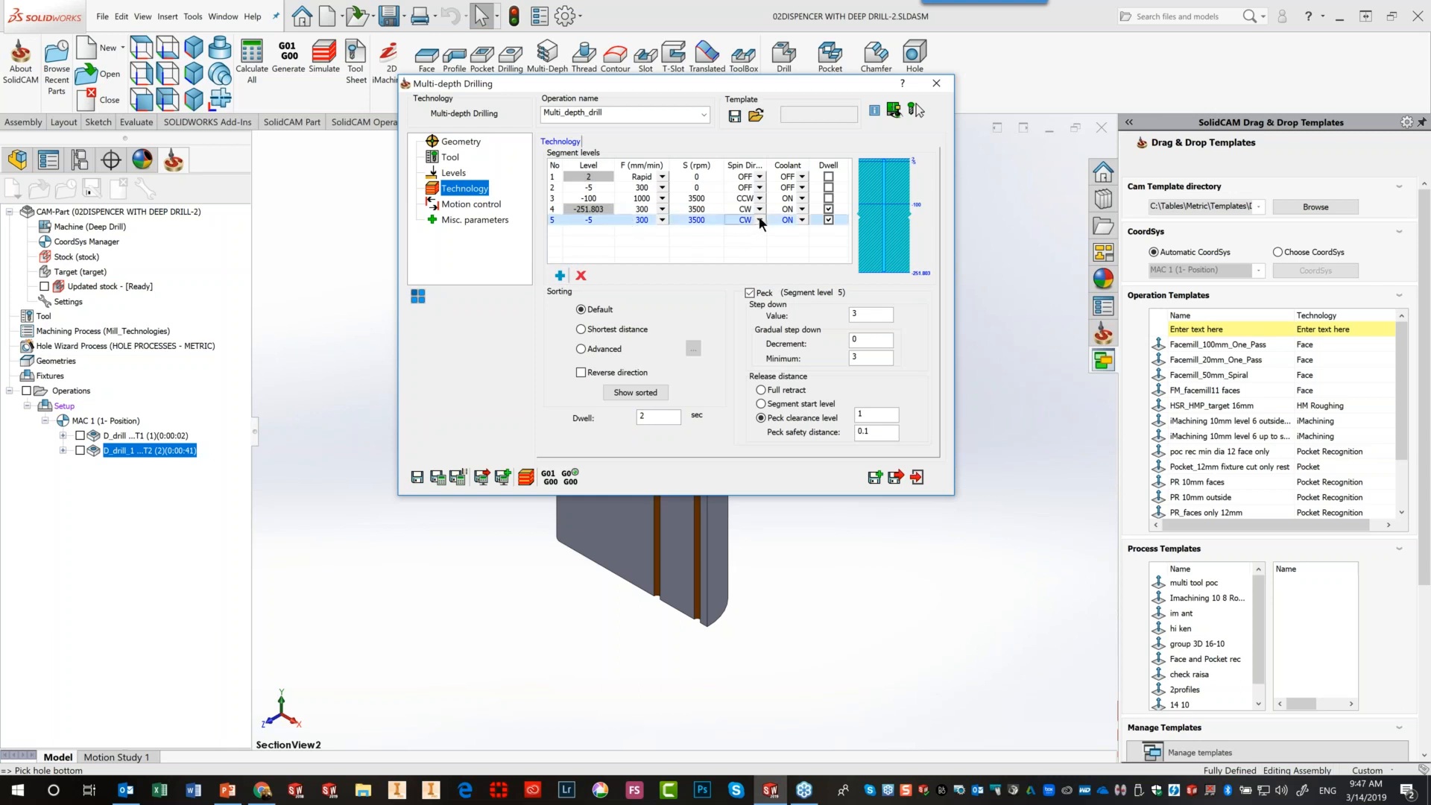
pyautogui.click(759, 219)
pyautogui.click(748, 249)
pyautogui.click(829, 219)
pyautogui.click(750, 293)
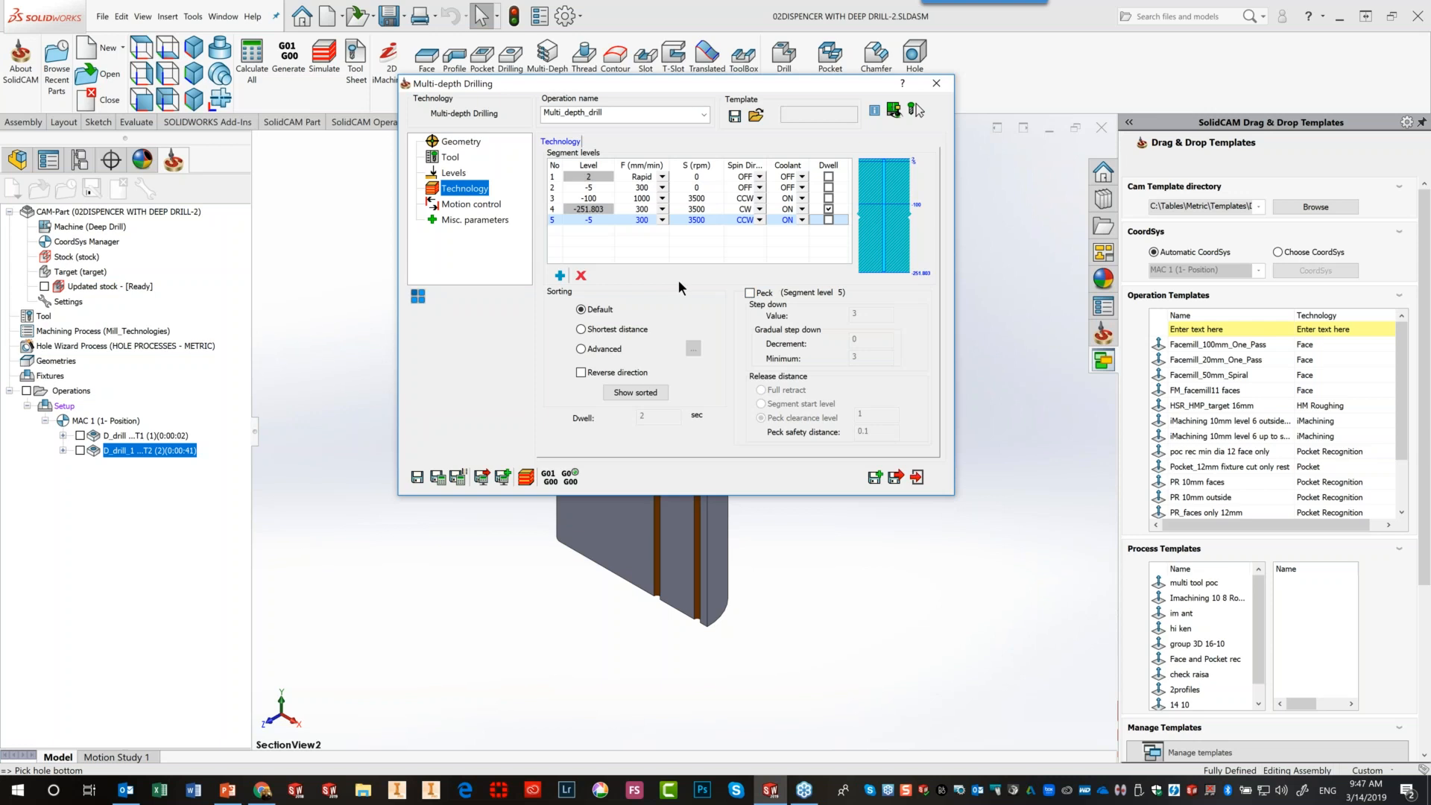
# Add a sixth segment at level 2 with the spindle direction off
pyautogui.click(559, 276)
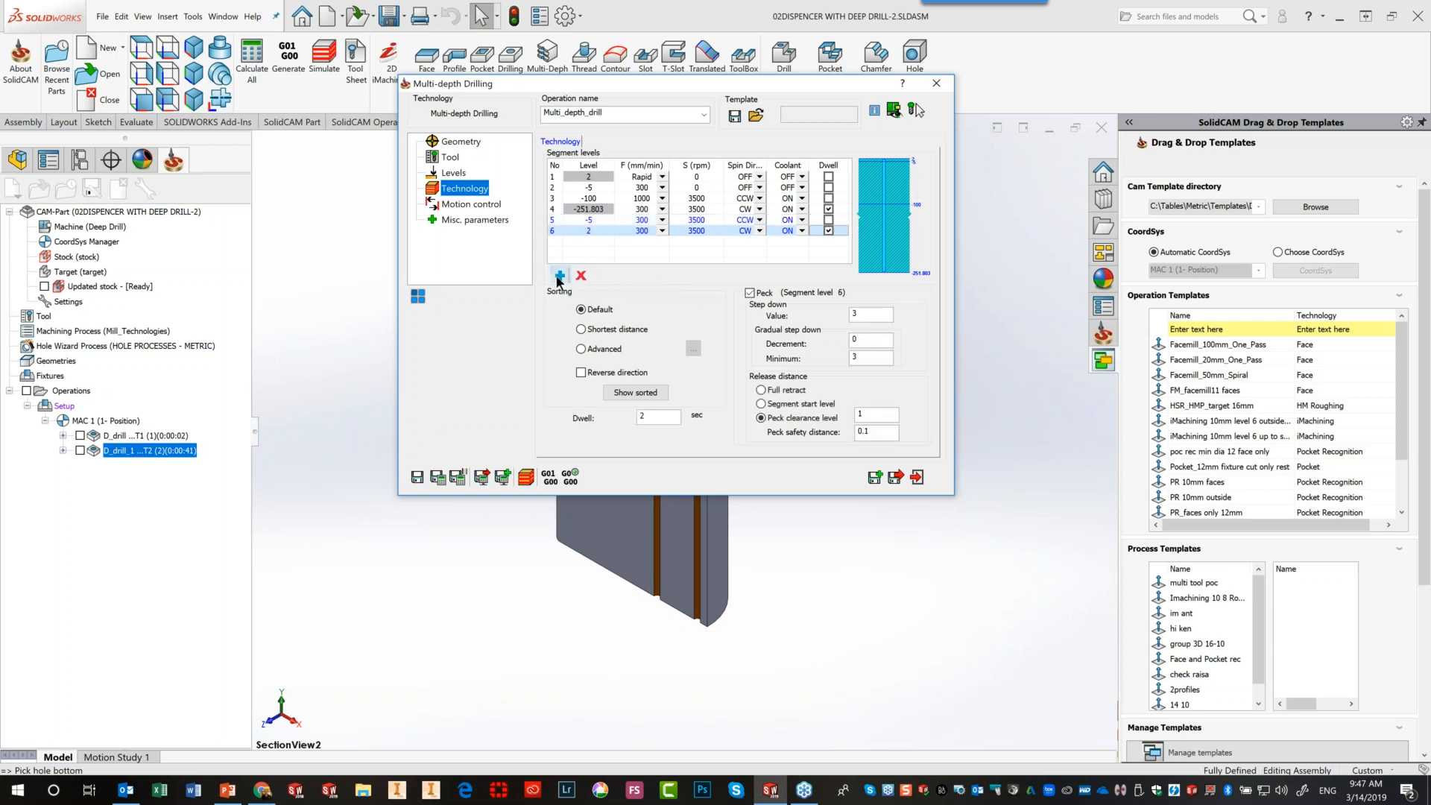
pyautogui.click(589, 177)
pyautogui.click(758, 228)
pyautogui.click(760, 230)
pyautogui.click(735, 261)
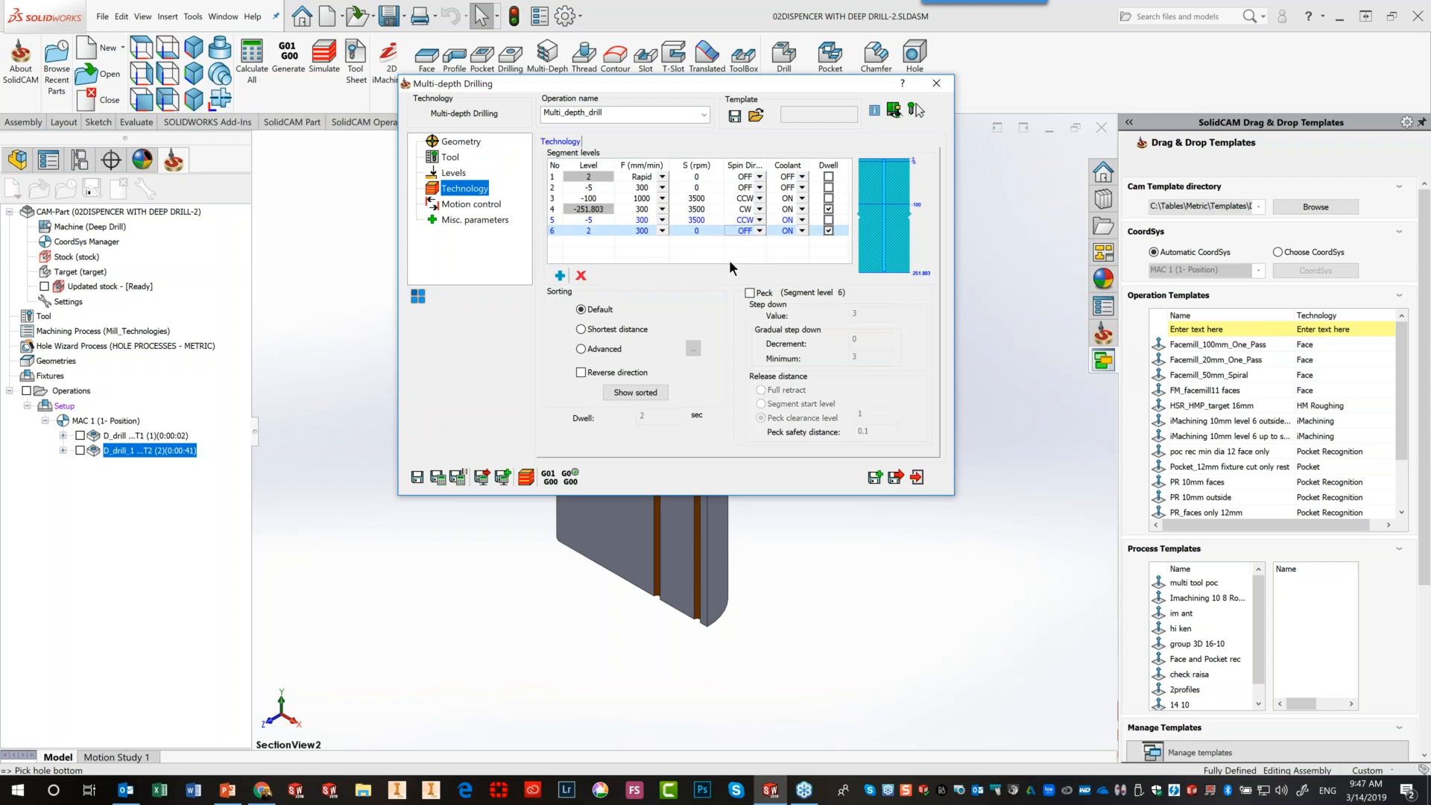
# Disable segment 6's dwell, turn its coolant off, and save and calculate the multi-depth drilling operation
pyautogui.click(829, 229)
pyautogui.click(801, 230)
pyautogui.click(790, 242)
pyautogui.click(443, 477)
# Simulate the multi-depth drilling operation in Host CAD mode, advancing move by move to check each segment's feed and spin
pyautogui.click(481, 478)
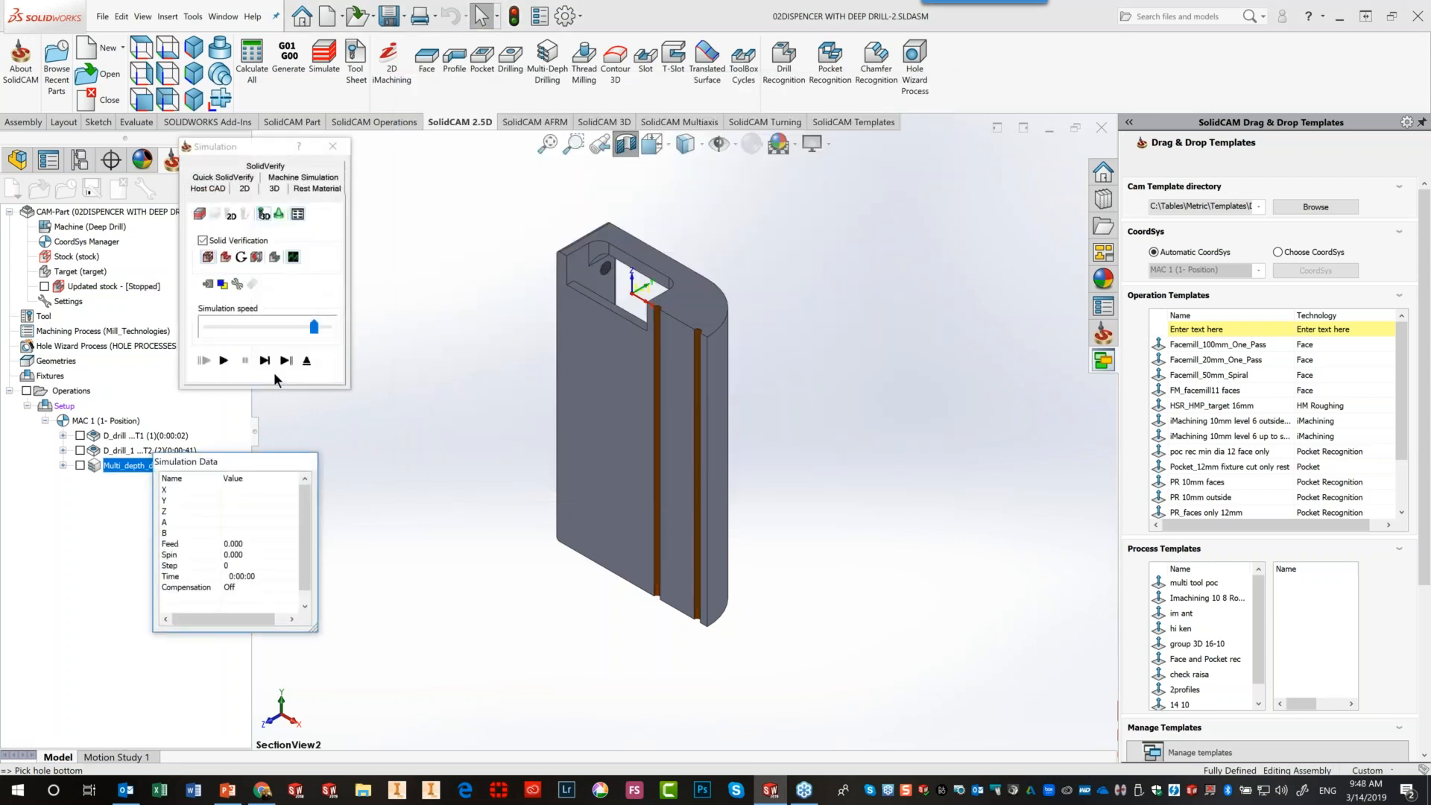
pyautogui.click(265, 361)
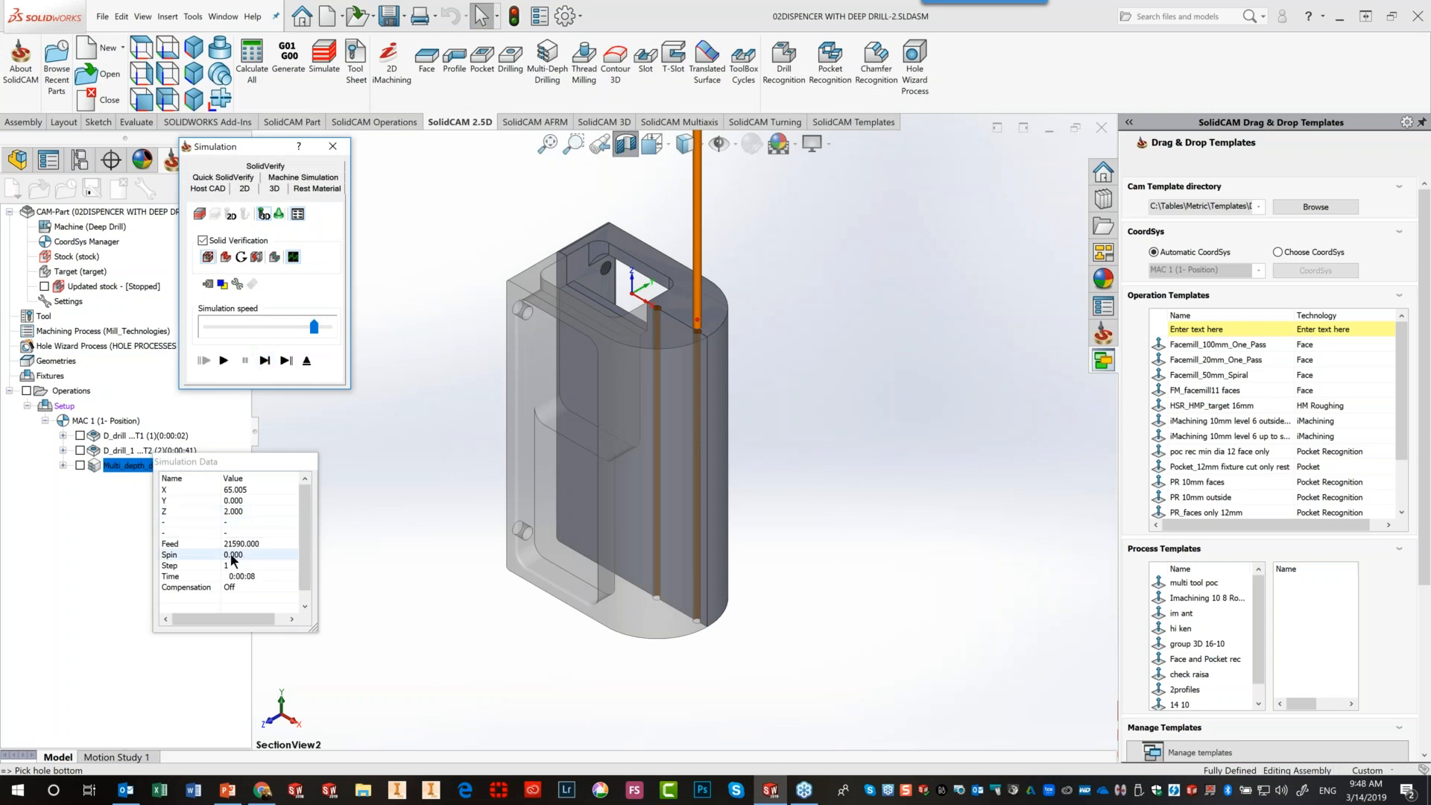
pyautogui.click(266, 362)
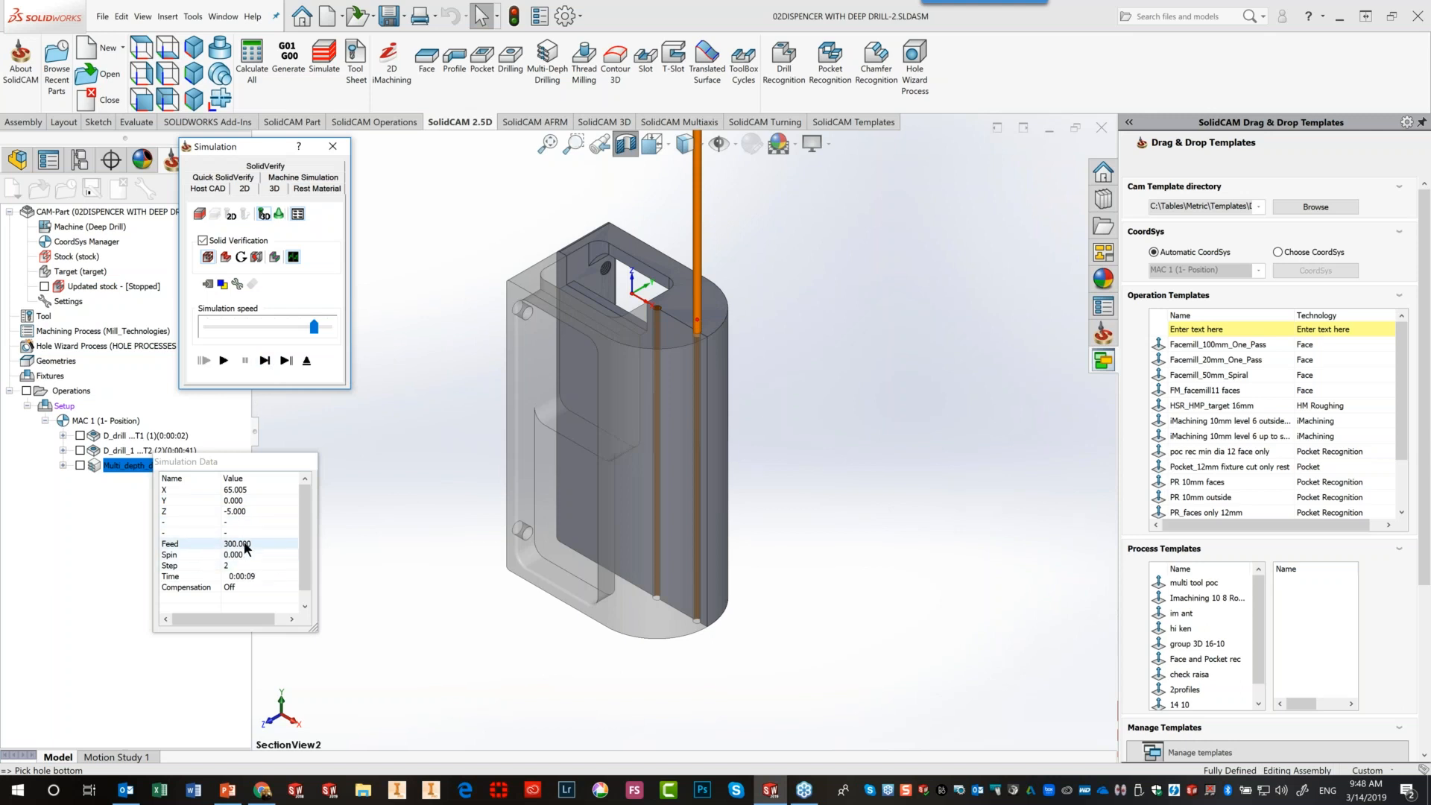
pyautogui.click(266, 362)
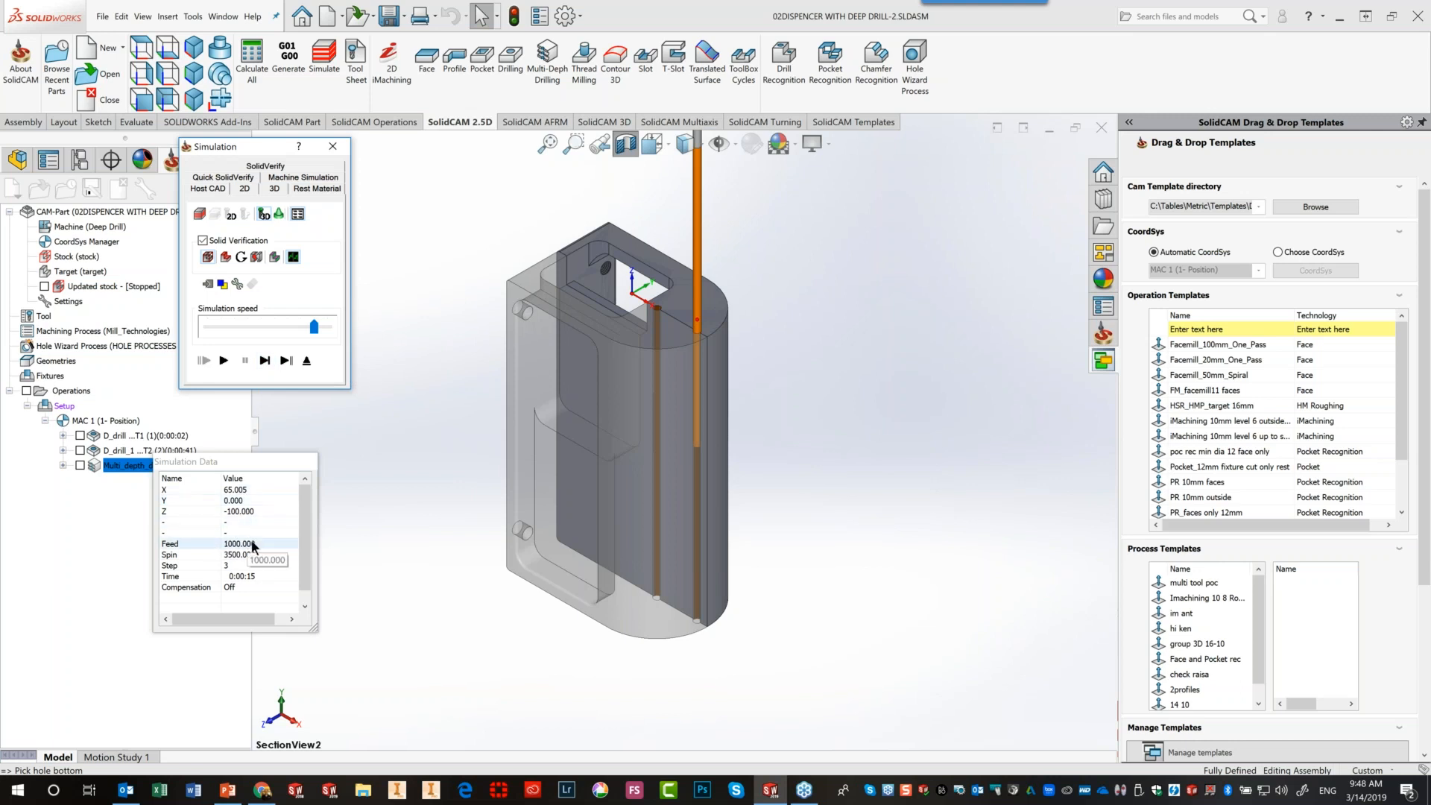
pyautogui.click(266, 362)
pyautogui.click(266, 362)
pyautogui.click(267, 363)
pyautogui.click(268, 364)
pyautogui.click(268, 365)
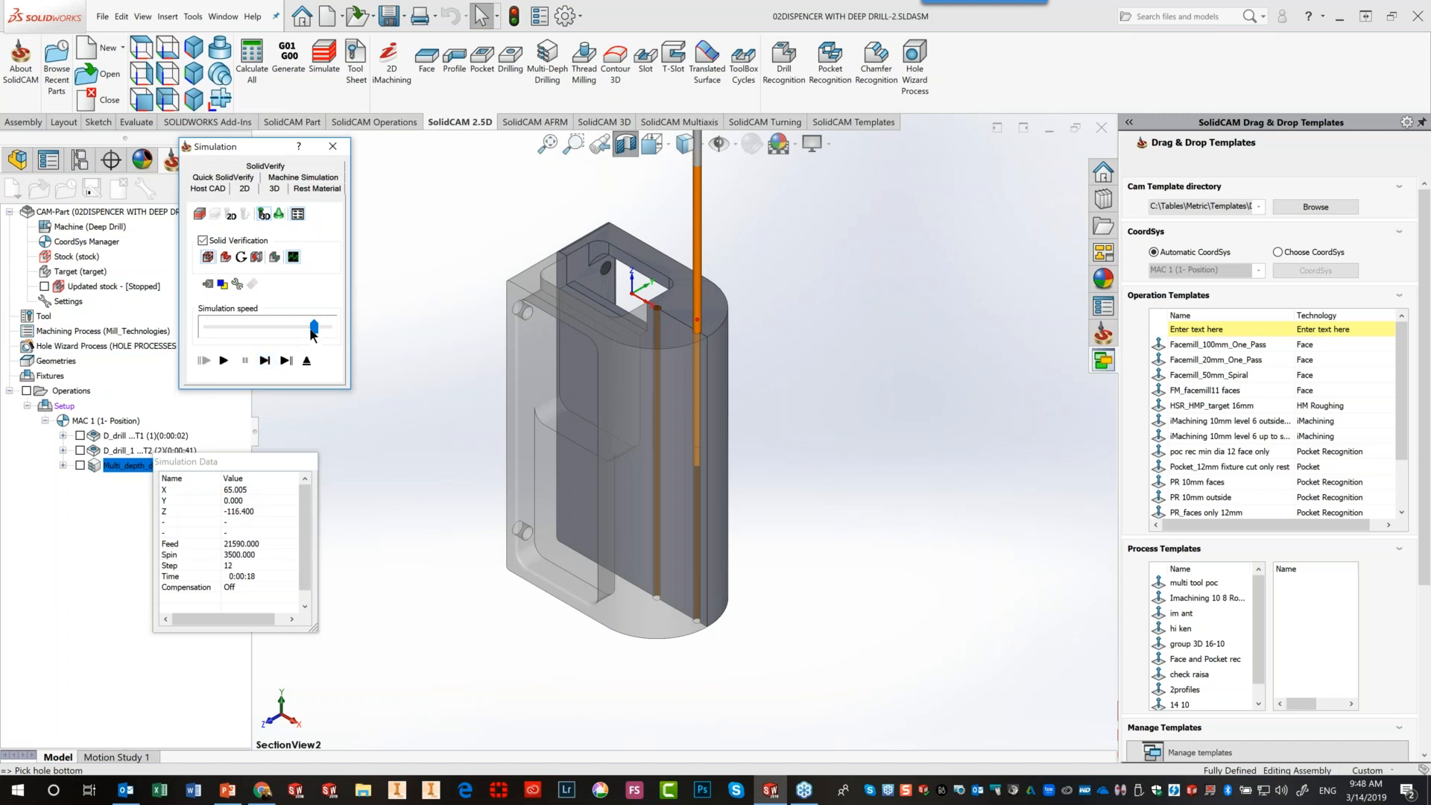
# Play the rest of the drilling simulation at a reduced speed, and exit both the simulation and the drilling operation
pyautogui.moveTo(314, 328); pyautogui.dragTo(220, 329)
pyautogui.click(224, 360)
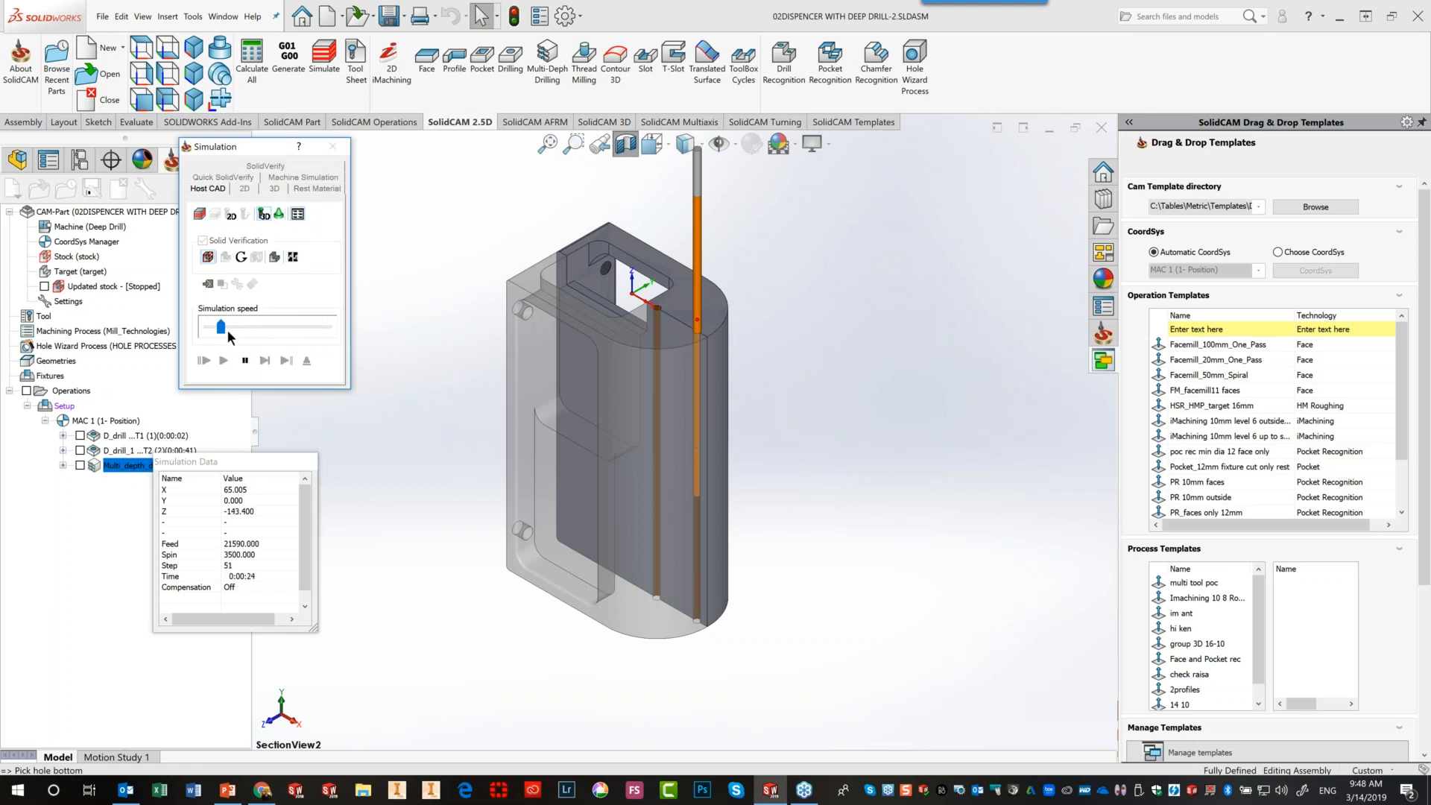
pyautogui.click(229, 326)
pyautogui.click(259, 327)
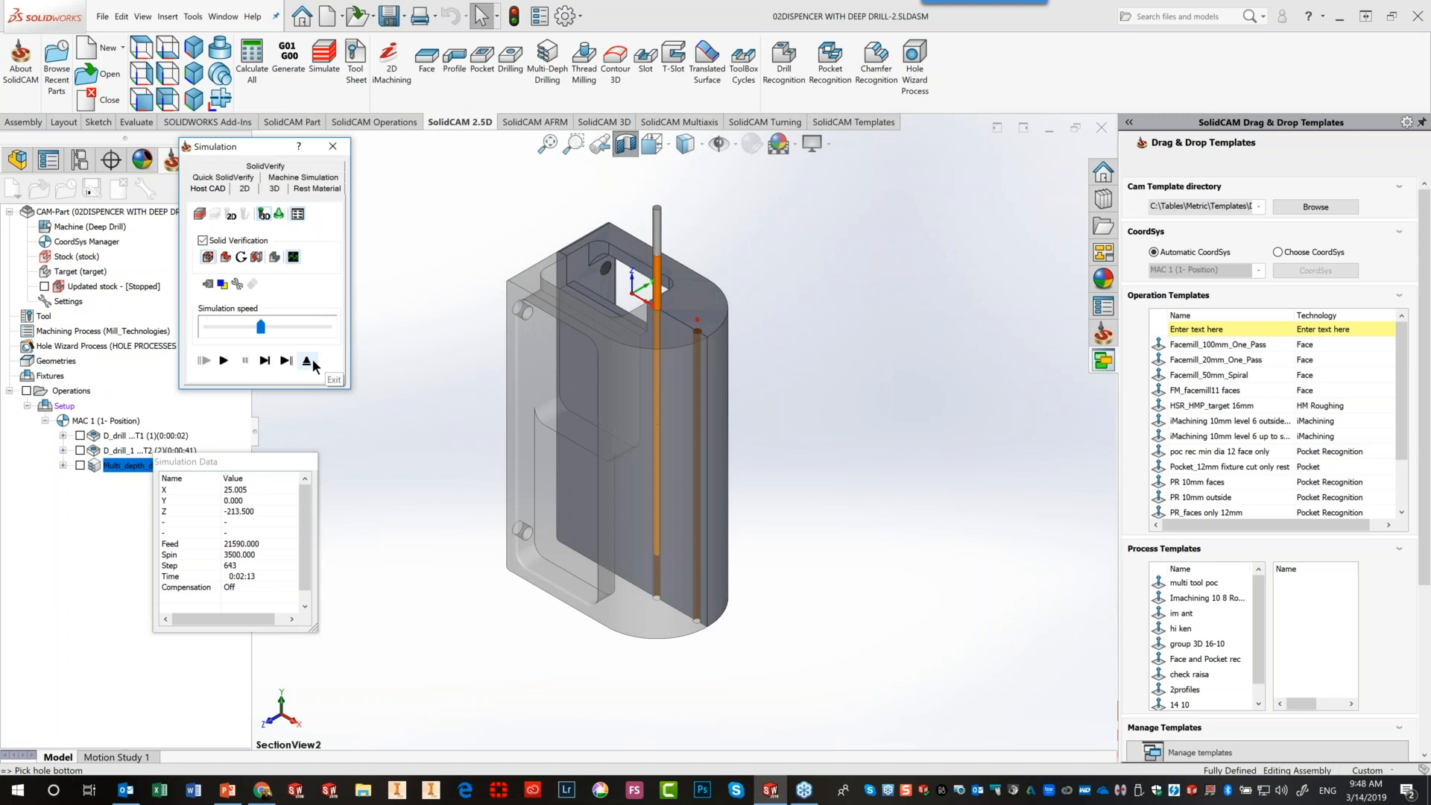
pyautogui.click(308, 361)
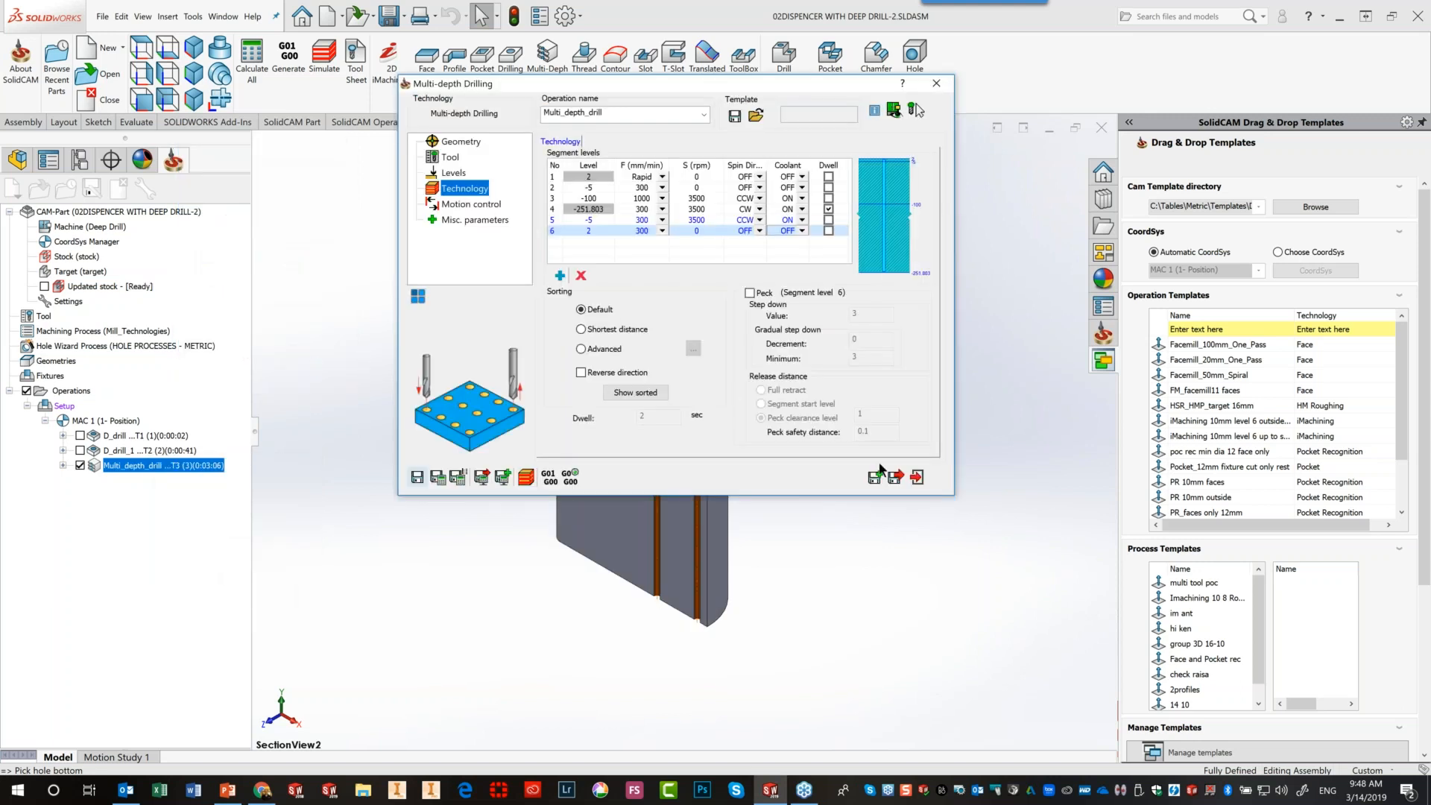
pyautogui.click(916, 478)
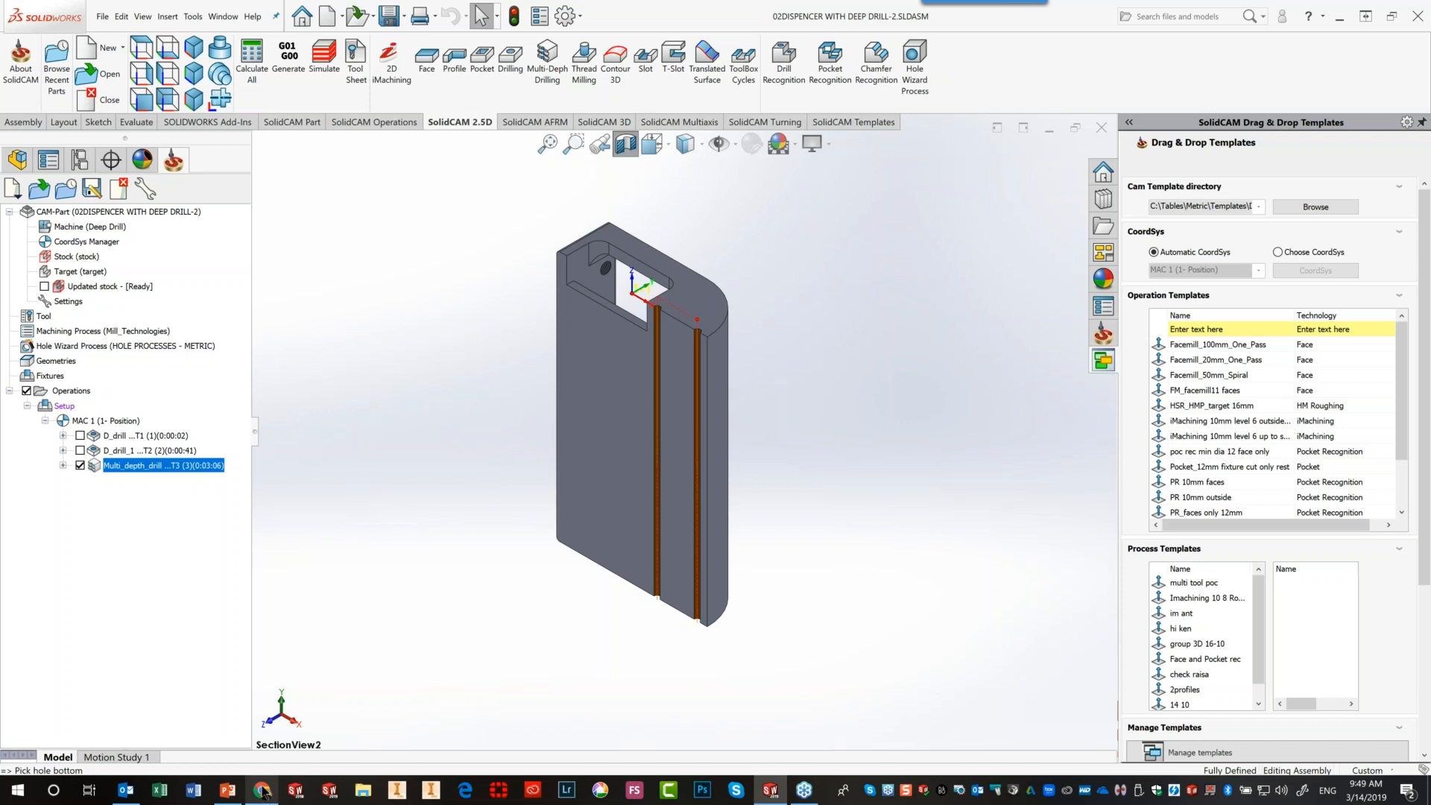
# Switch to the PowerPoint presentation and advance to the slide on the face mill boundary based on updated stock
pyautogui.click(228, 790)
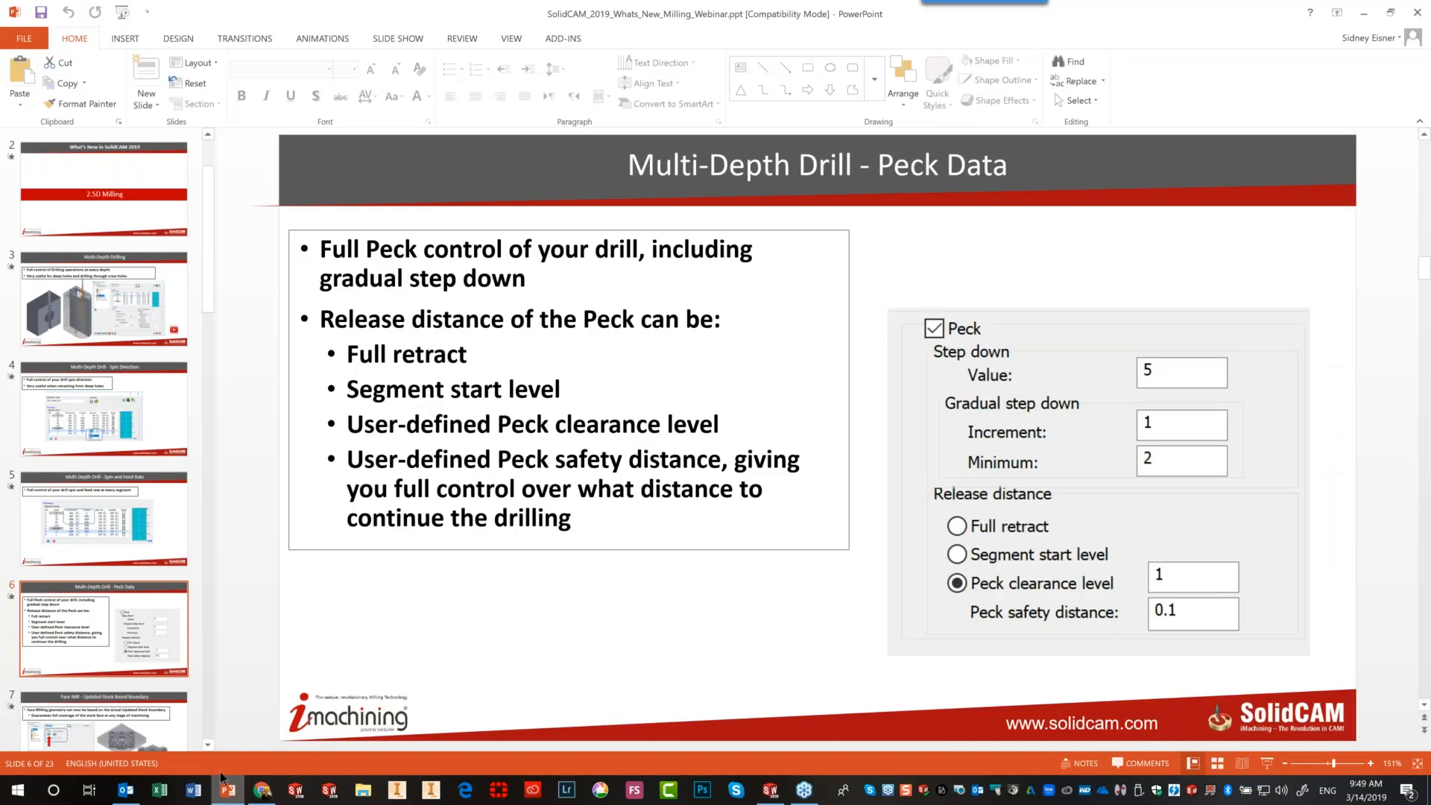
pyautogui.press('Down')
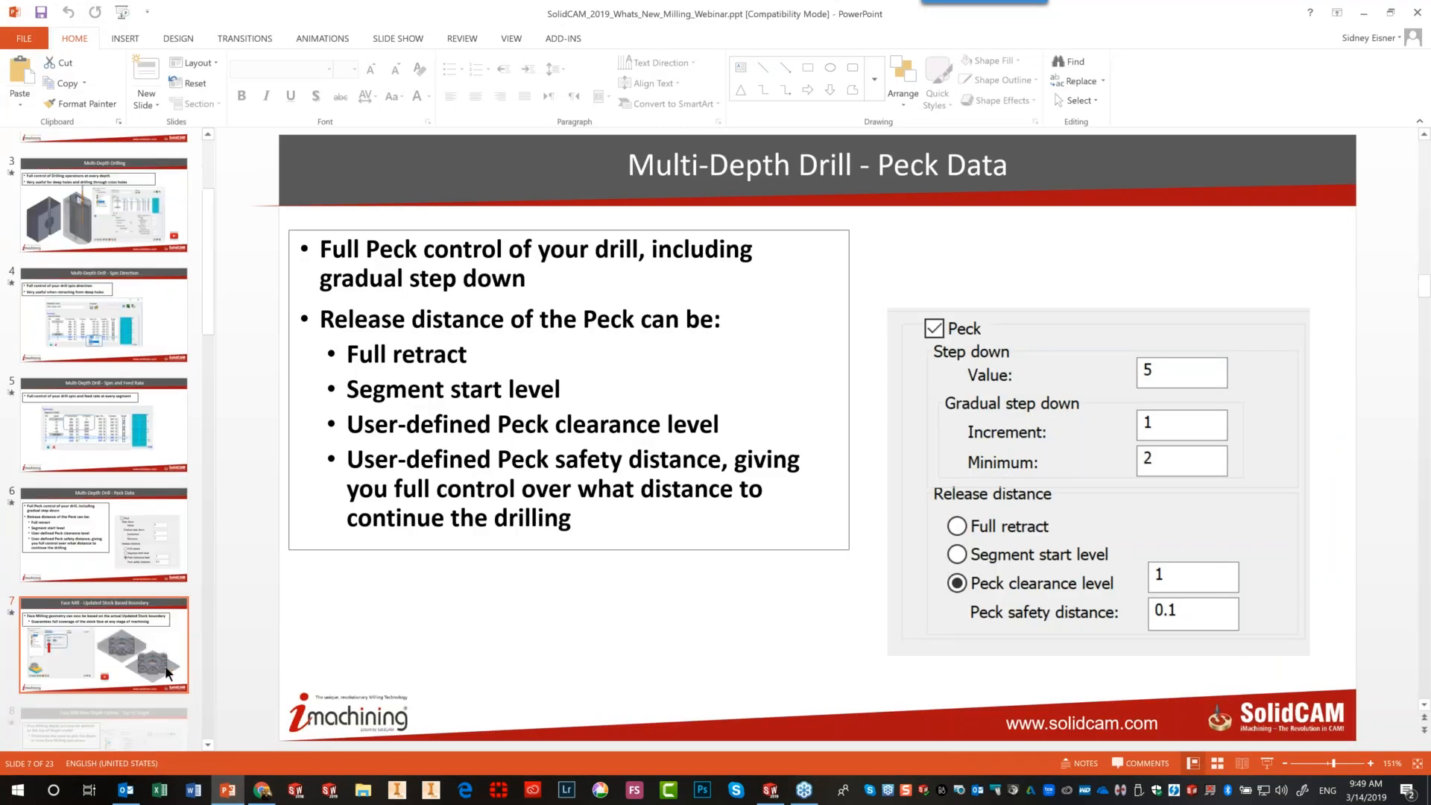
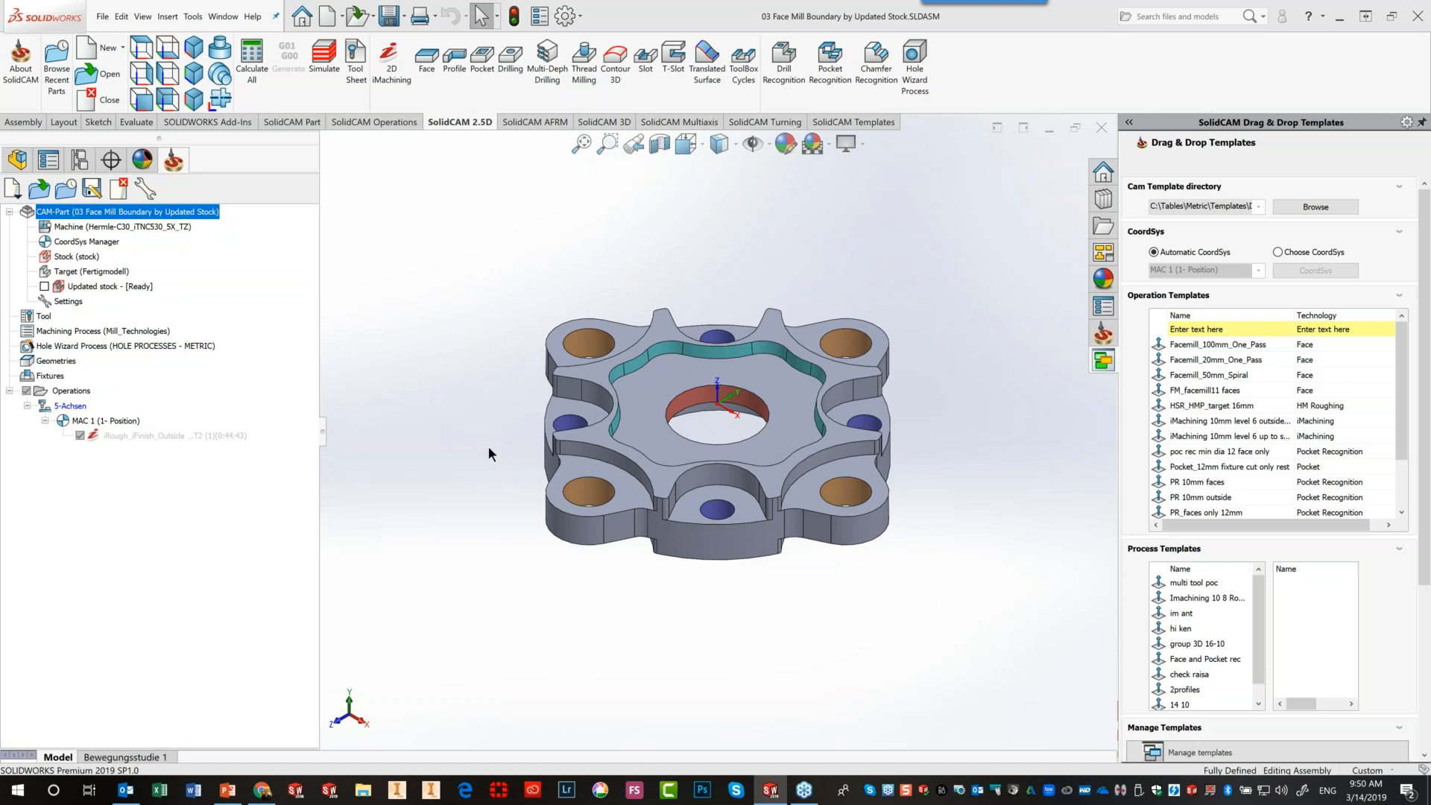
# Create a face milling operation on the updated stock and assign it the 10 mm end mill, tool number 2
pyautogui.click(431, 64)
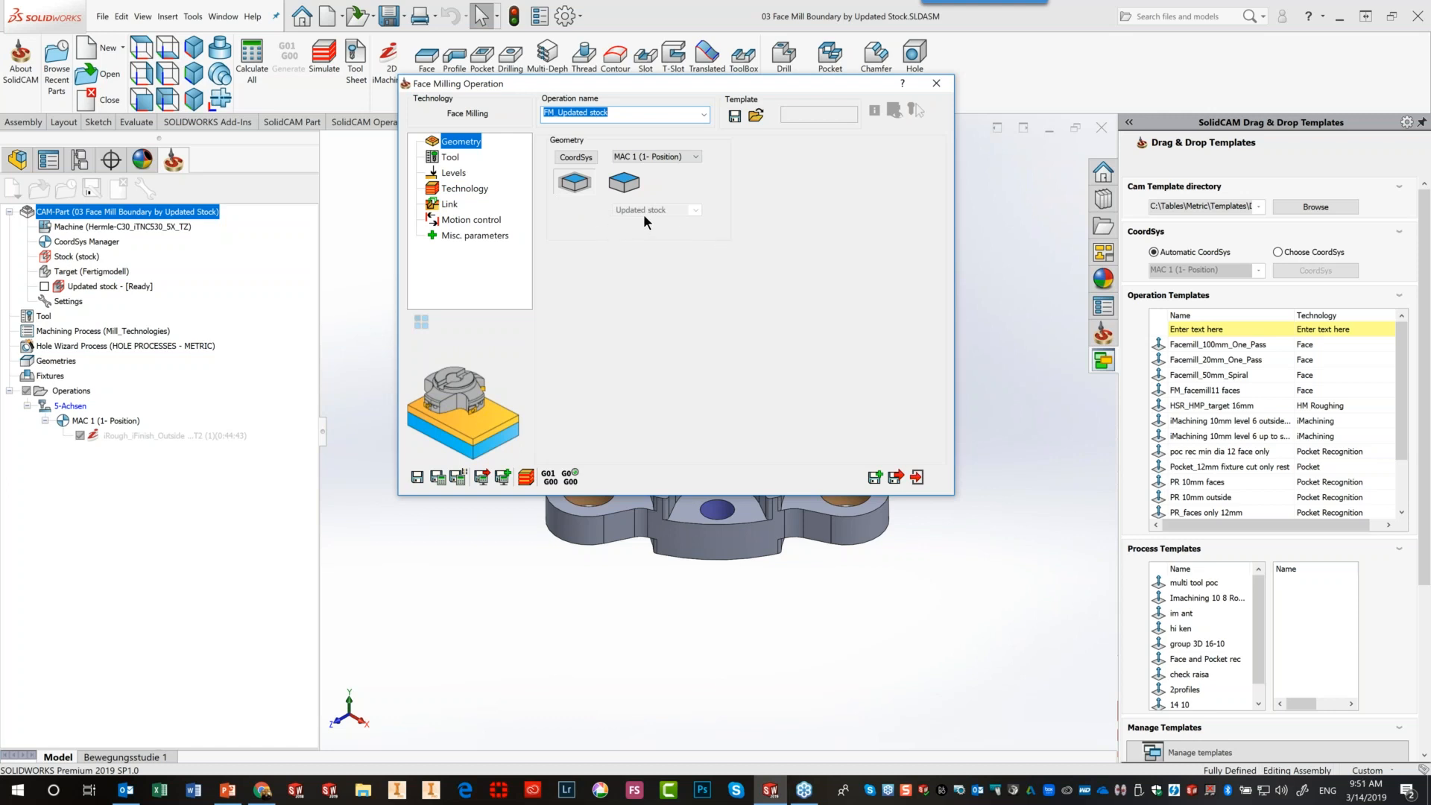
pyautogui.click(450, 158)
pyautogui.click(635, 358)
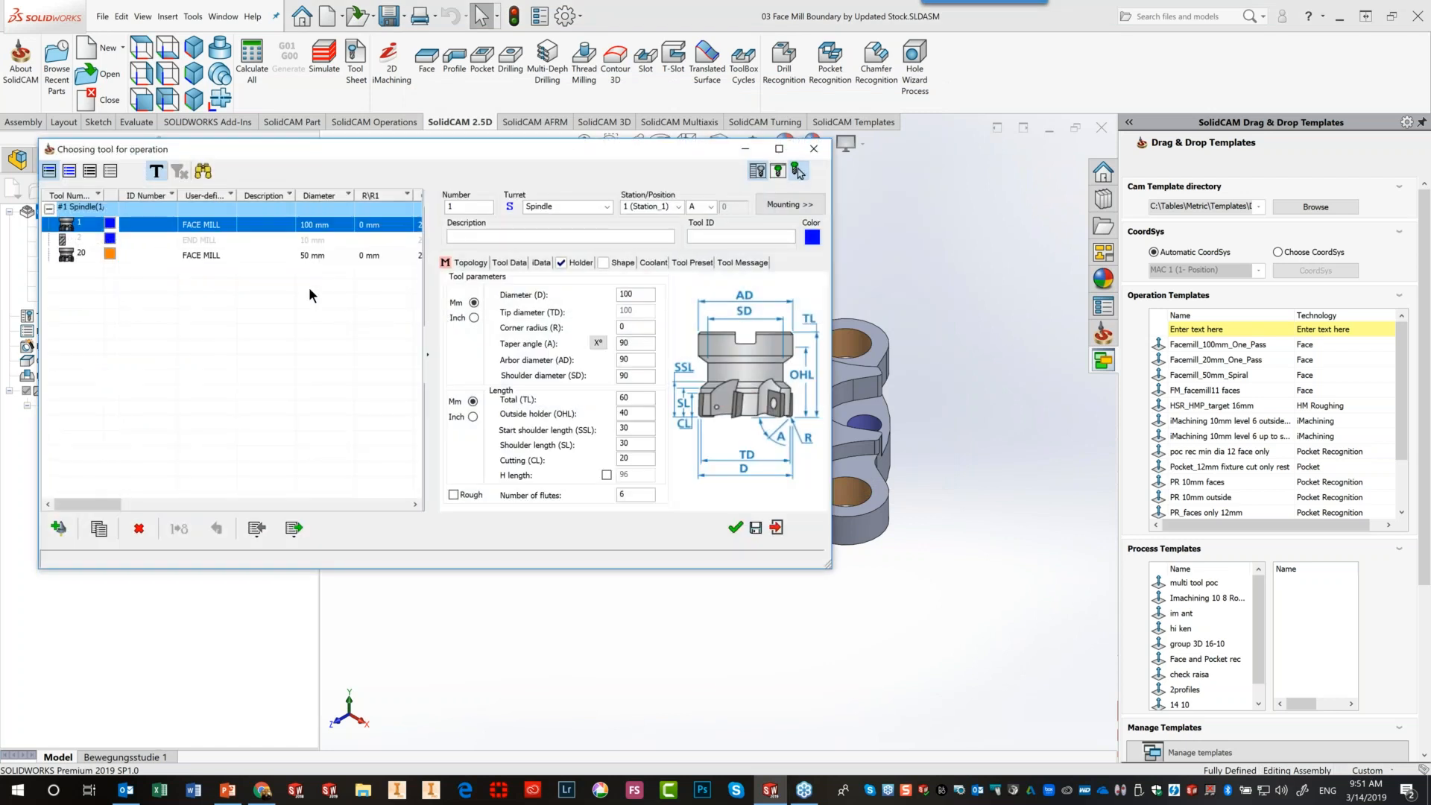
pyautogui.click(298, 241)
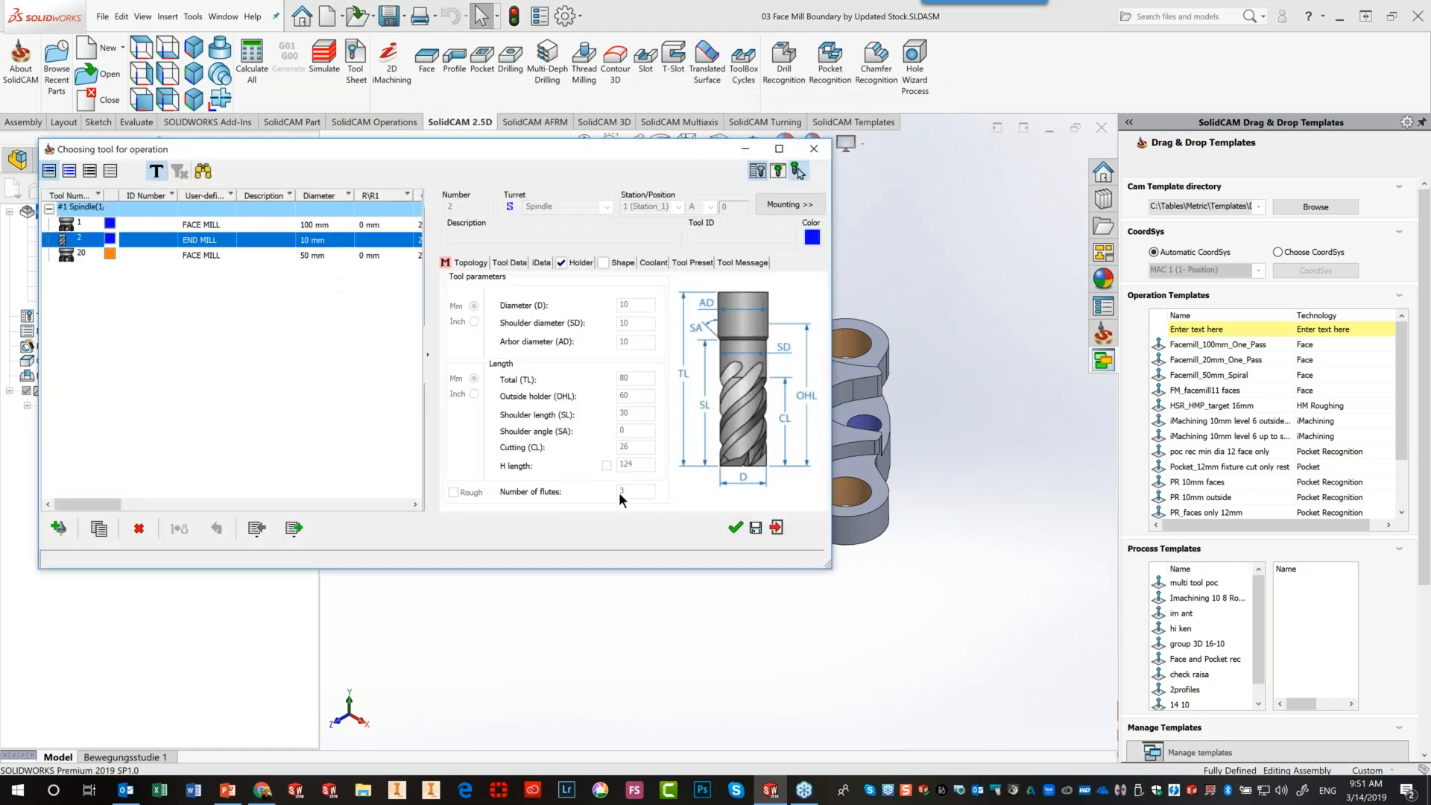
pyautogui.click(732, 528)
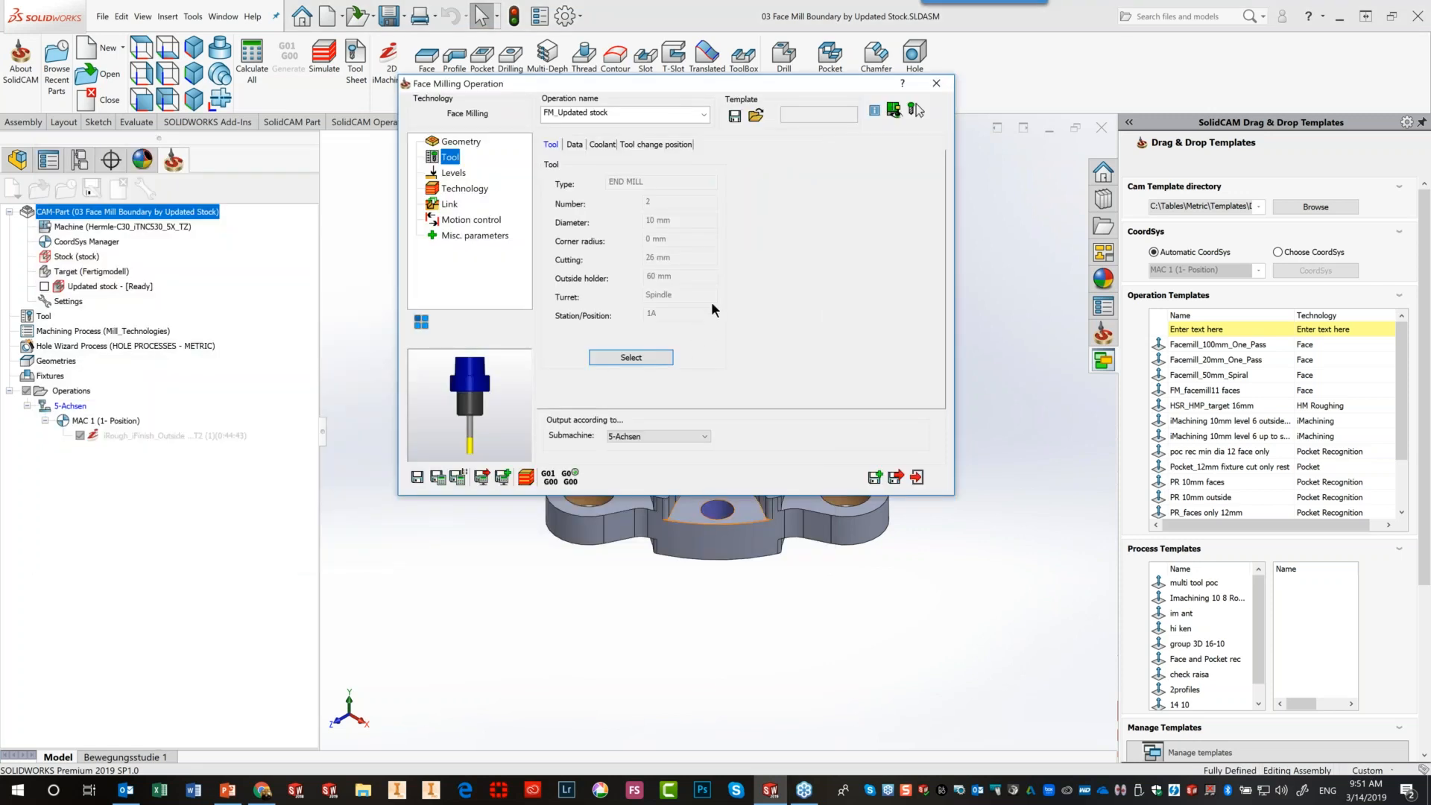
# Try a face depth picked on the model, and restore the depth definition to By top of target
pyautogui.click(451, 173)
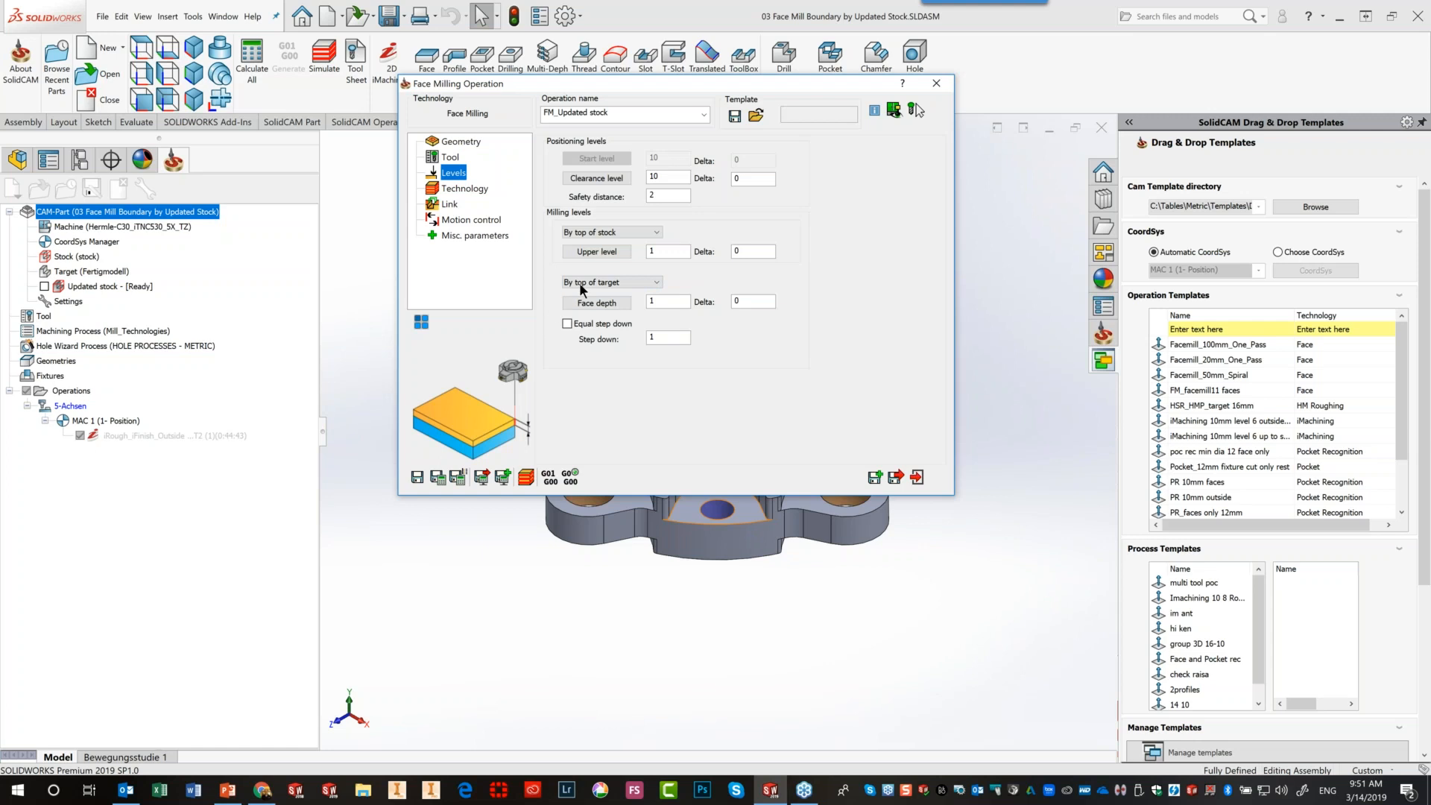
pyautogui.click(668, 302)
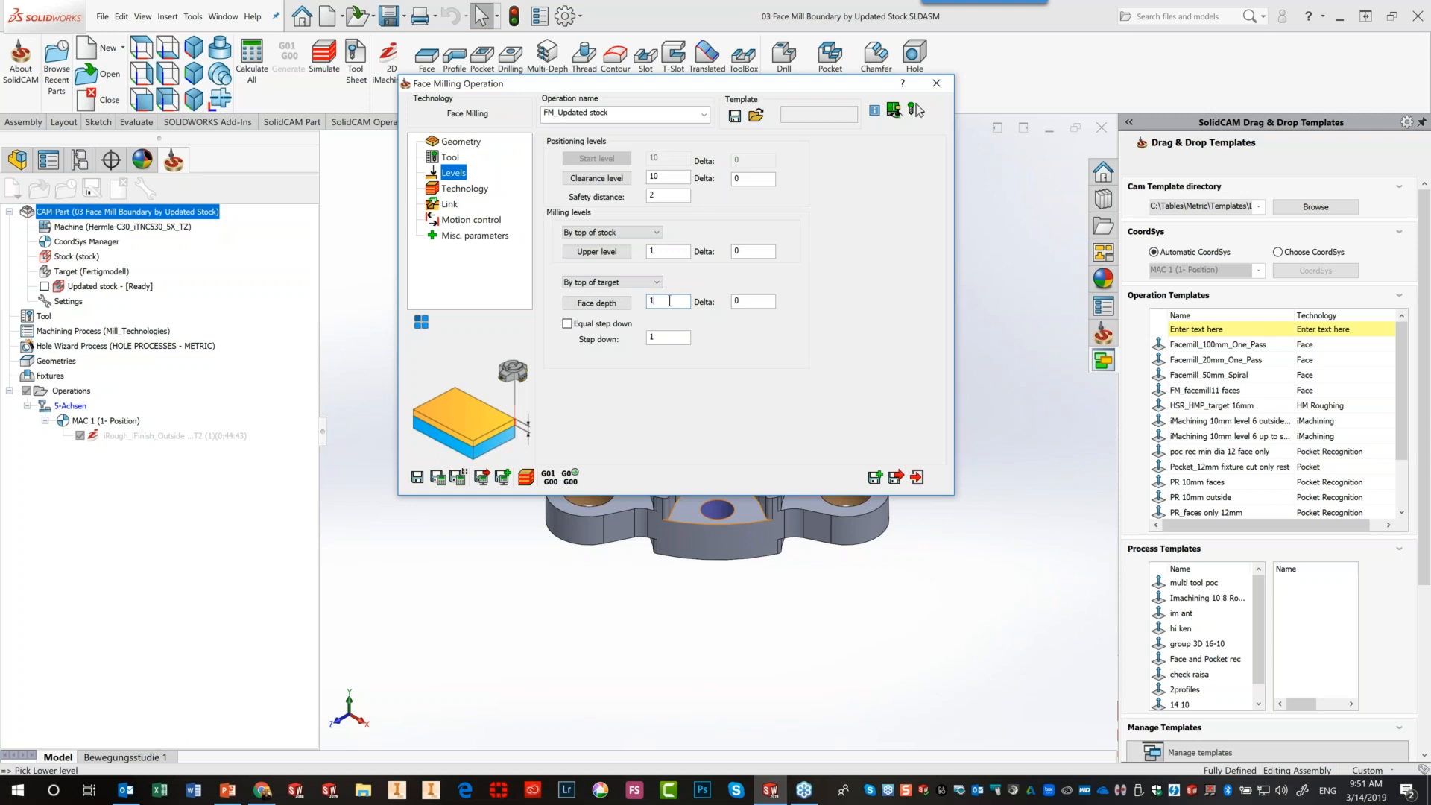
pyautogui.click(688, 514)
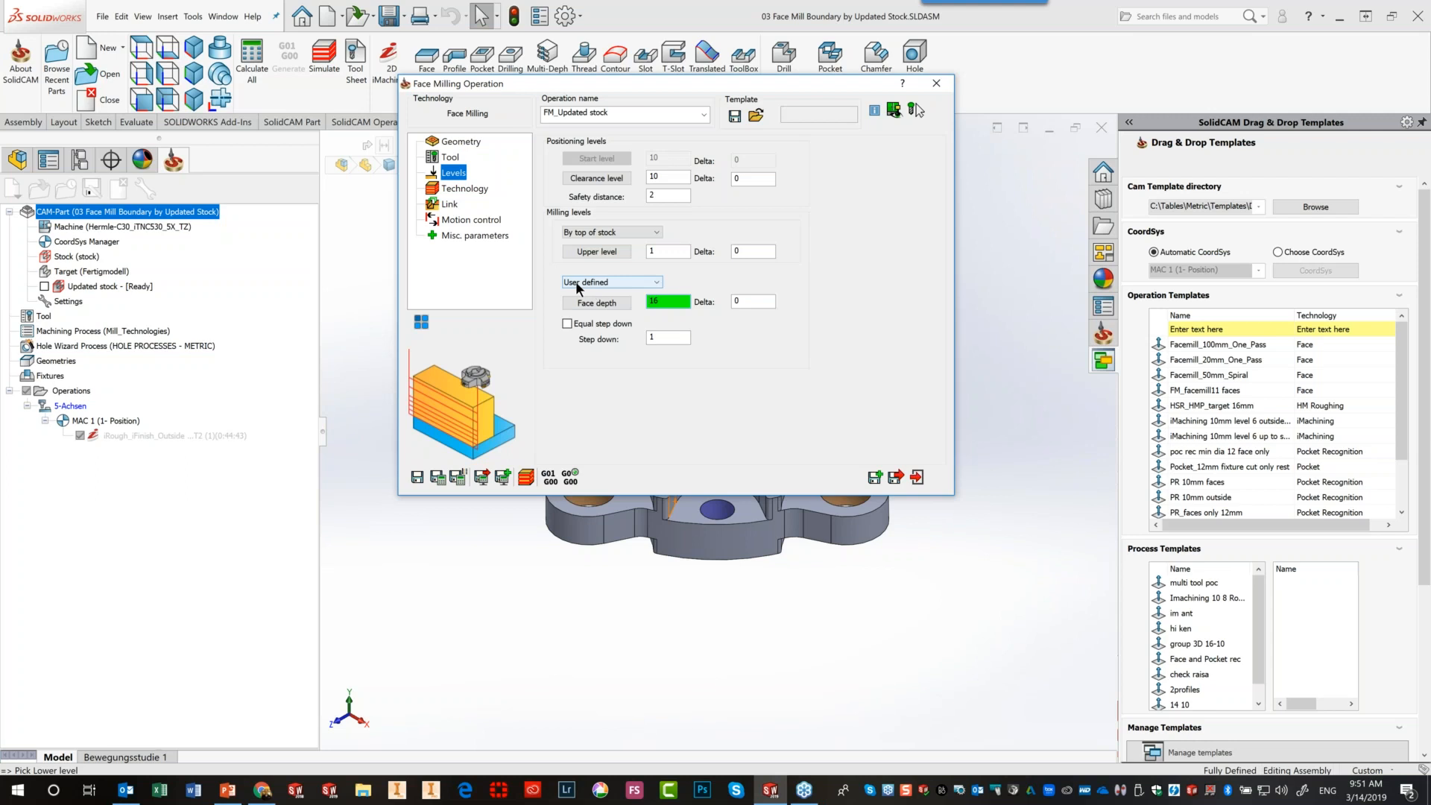
pyautogui.click(597, 282)
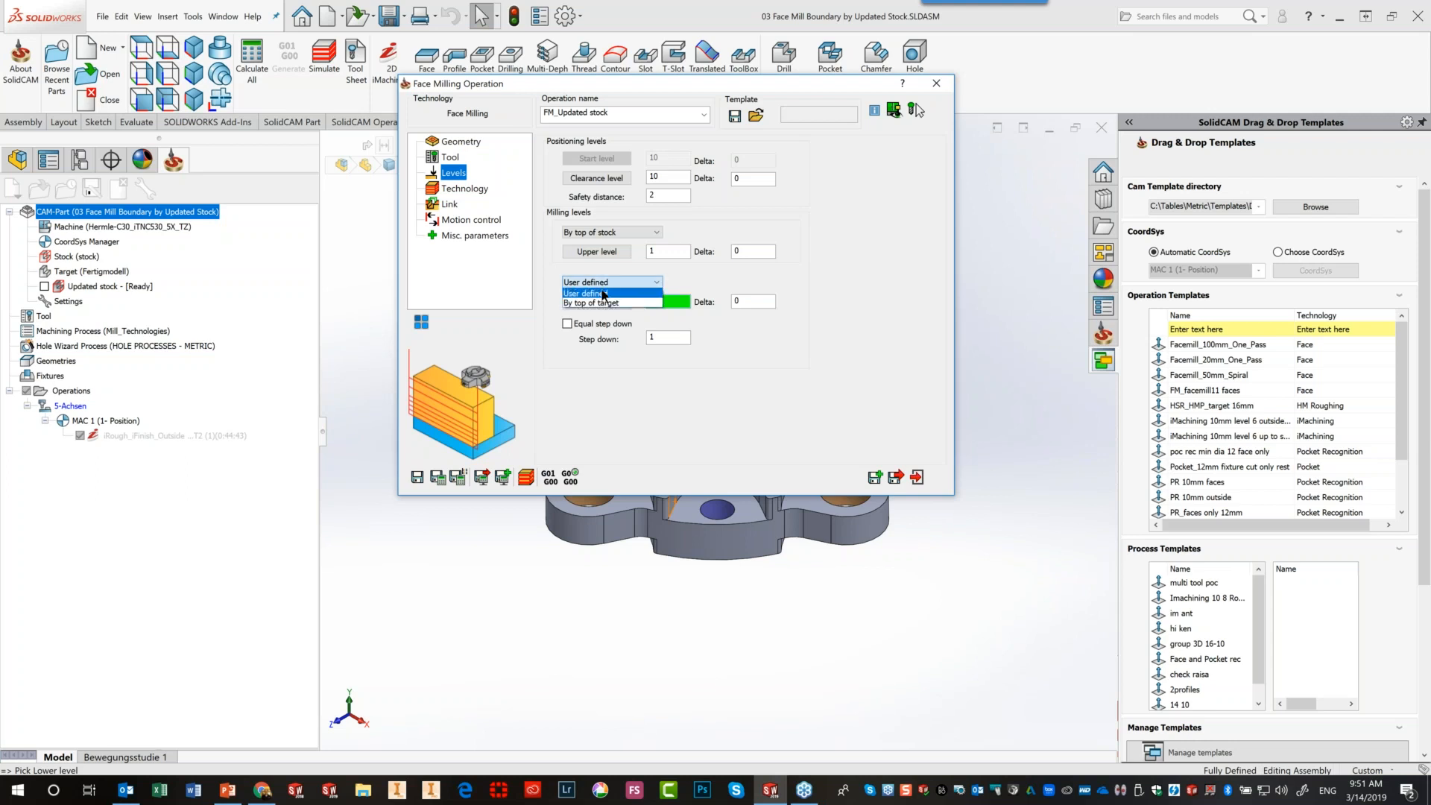
pyautogui.click(598, 301)
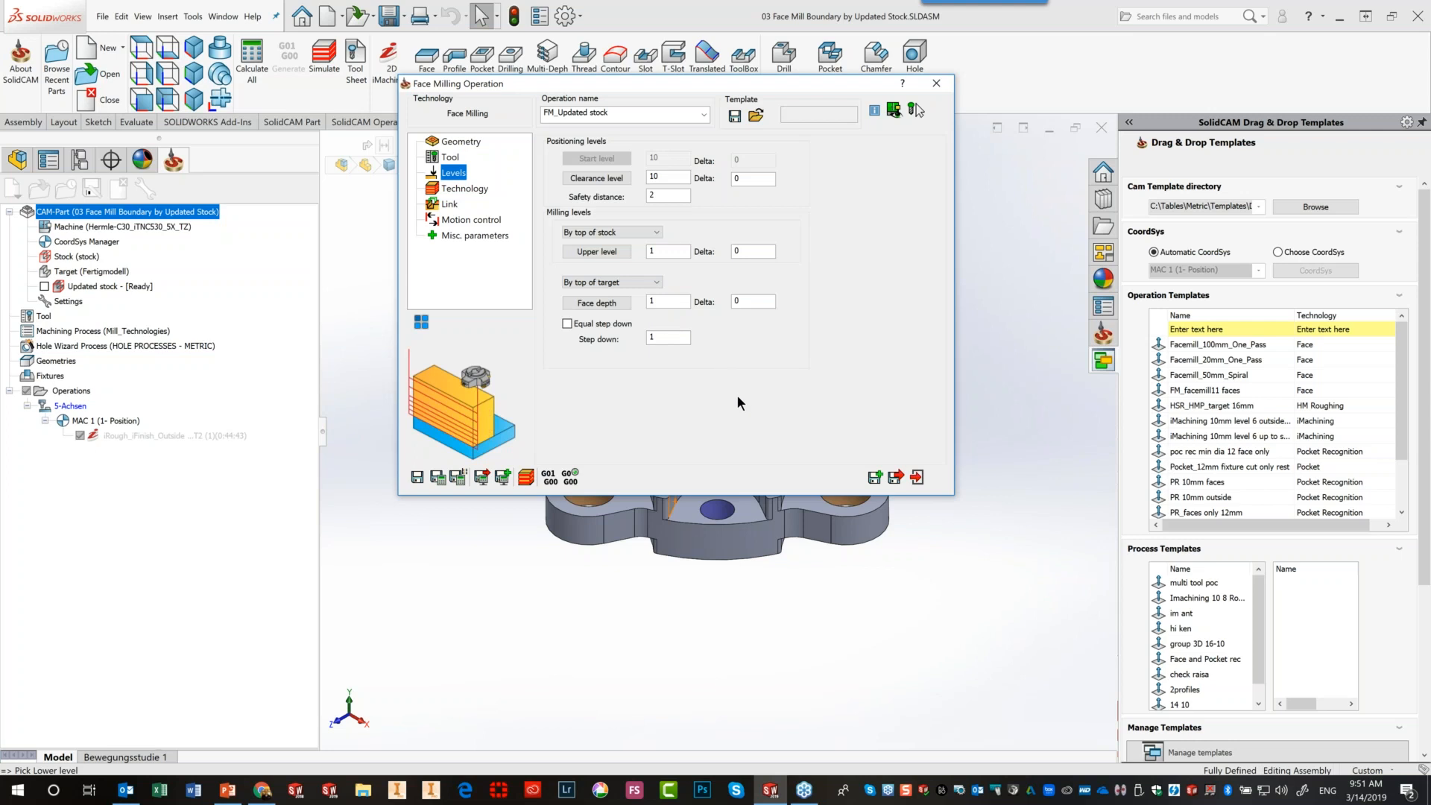
# Review the face milling technology settings, save and calculate the operation, and close it
pyautogui.click(464, 190)
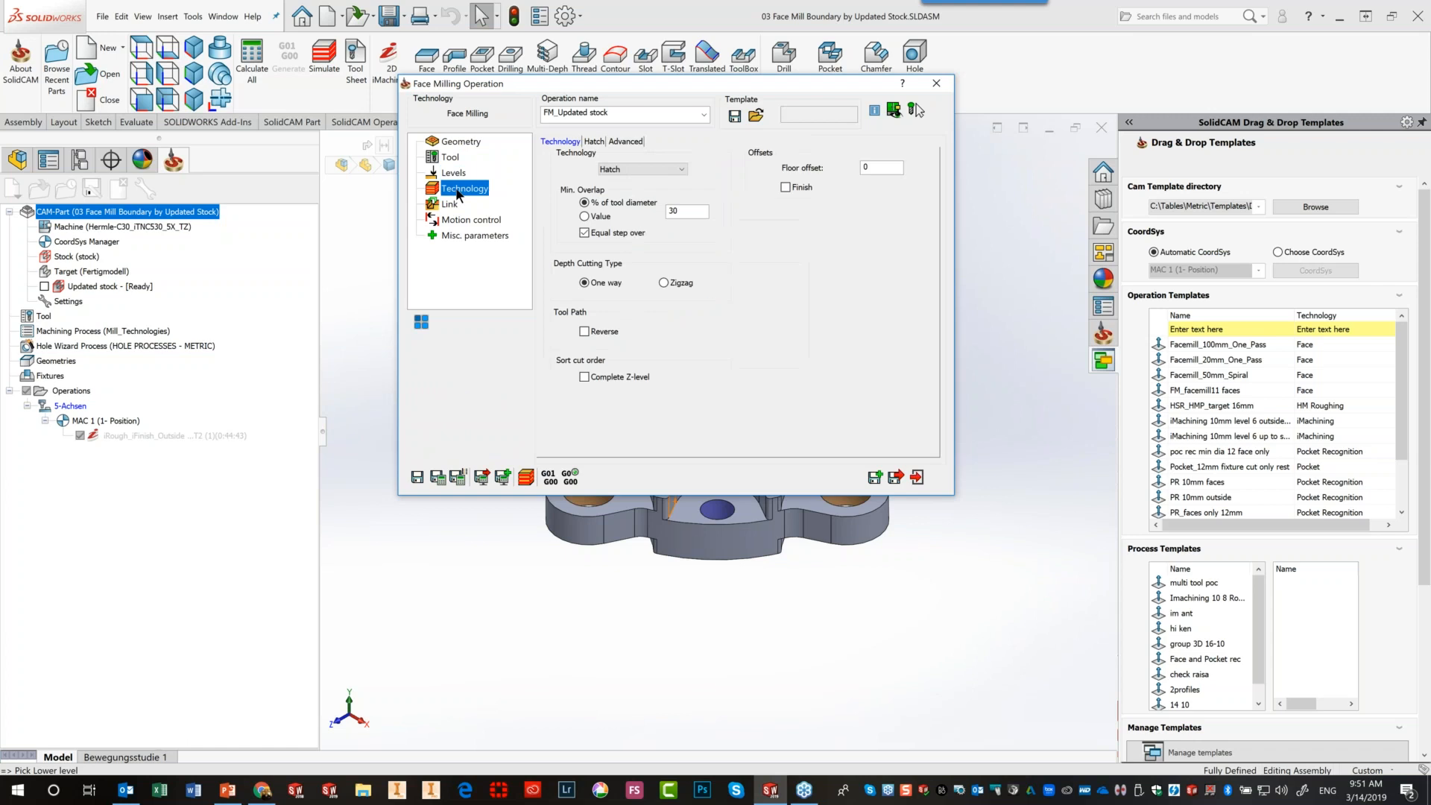
pyautogui.click(437, 480)
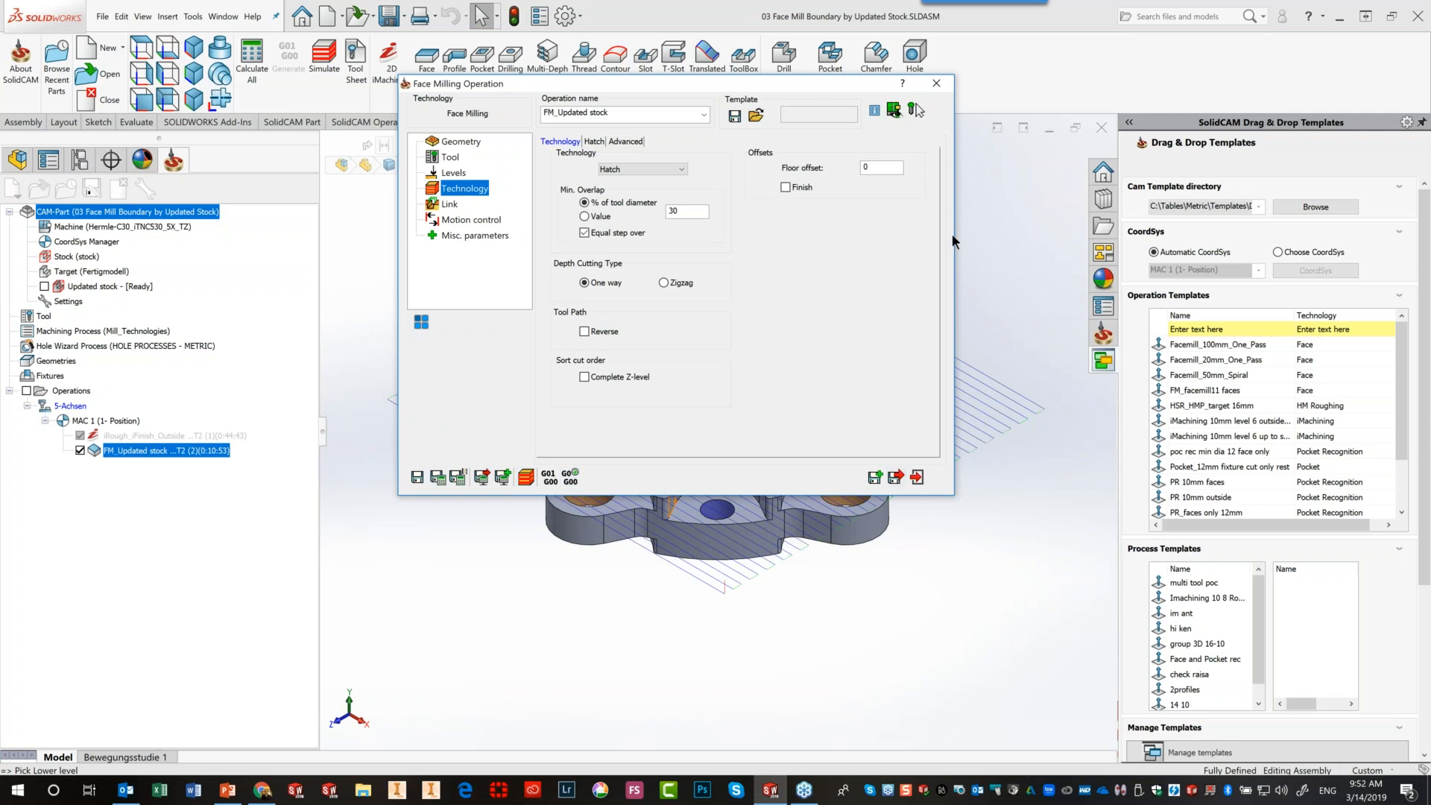
pyautogui.click(937, 85)
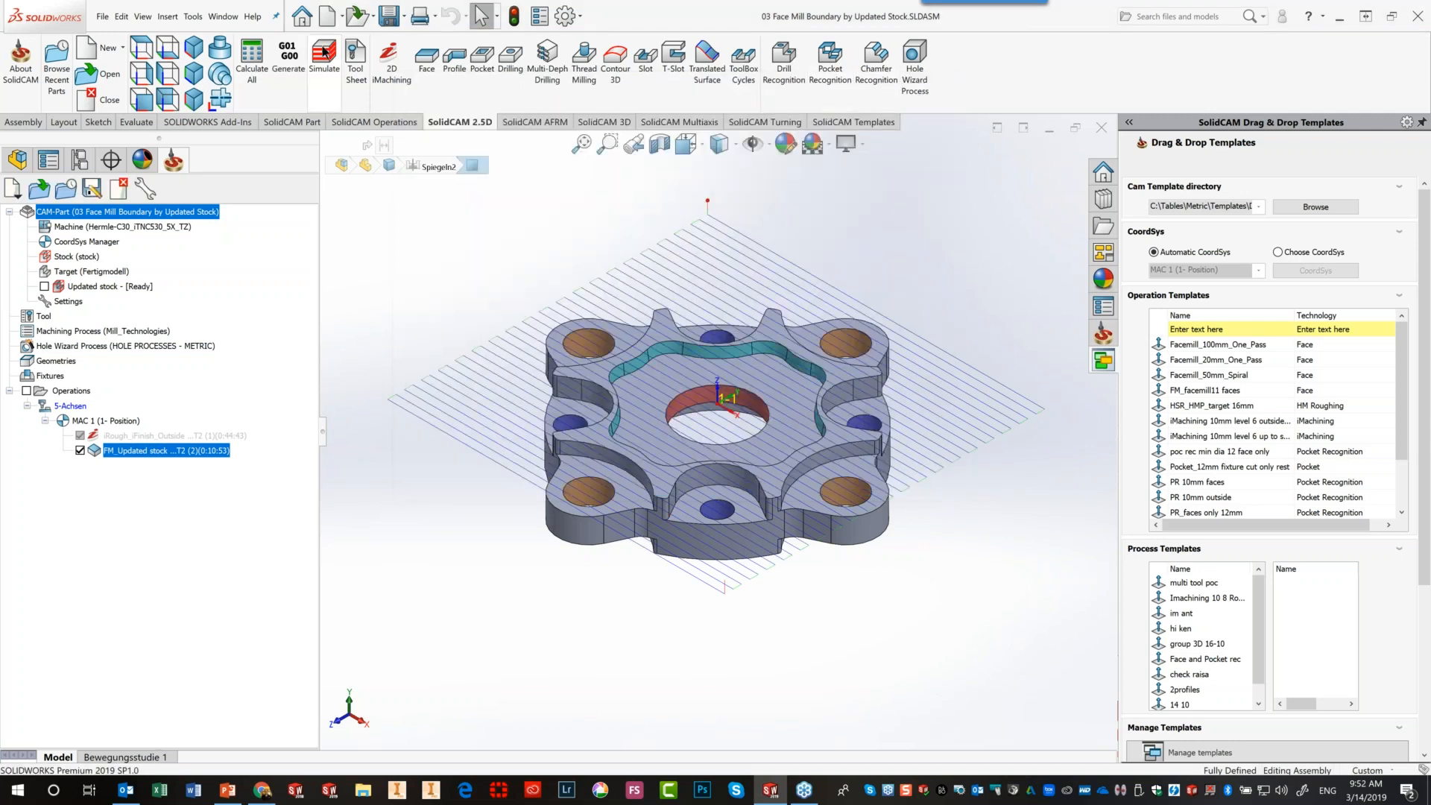
# View the face milling toolpath from the top and display the updated stock
pyautogui.click(141, 51)
pyautogui.moveTo(149, 450); pyautogui.dragTo(283, 382)
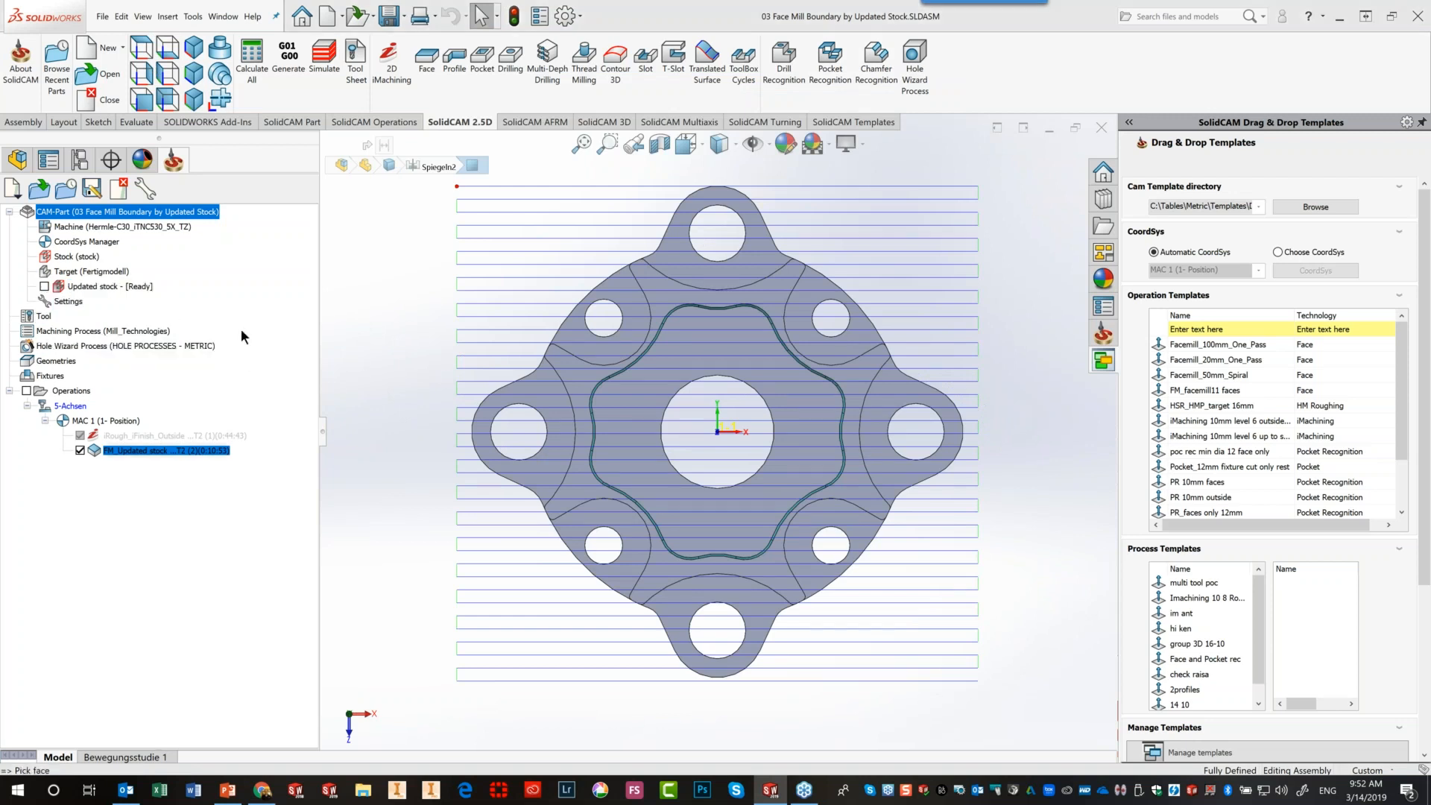
pyautogui.click(44, 287)
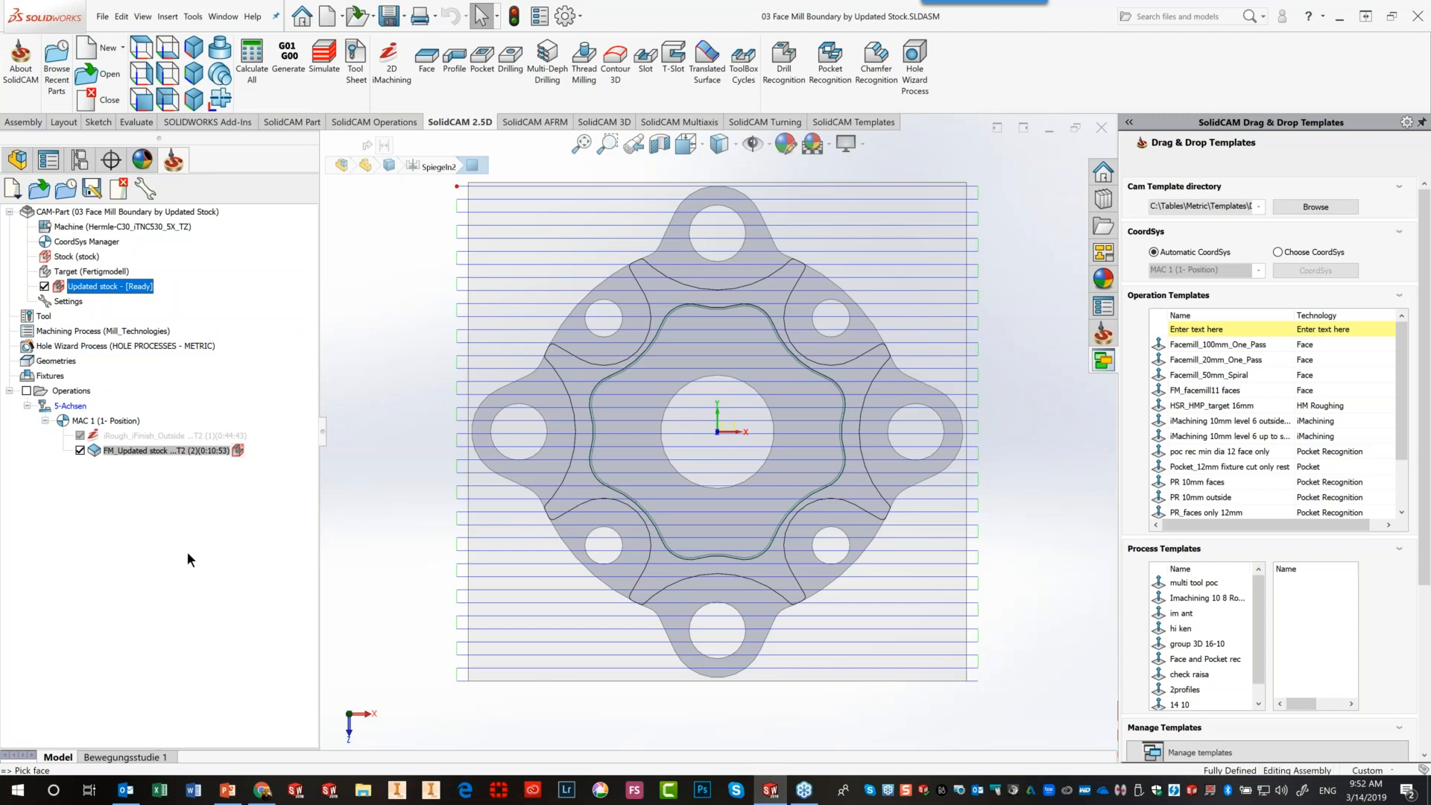
# Unsuppress the iRough_iFinish_Outside operation, and recalculate the FM_Updated stock face milling operation
pyautogui.rightClick(130, 442)
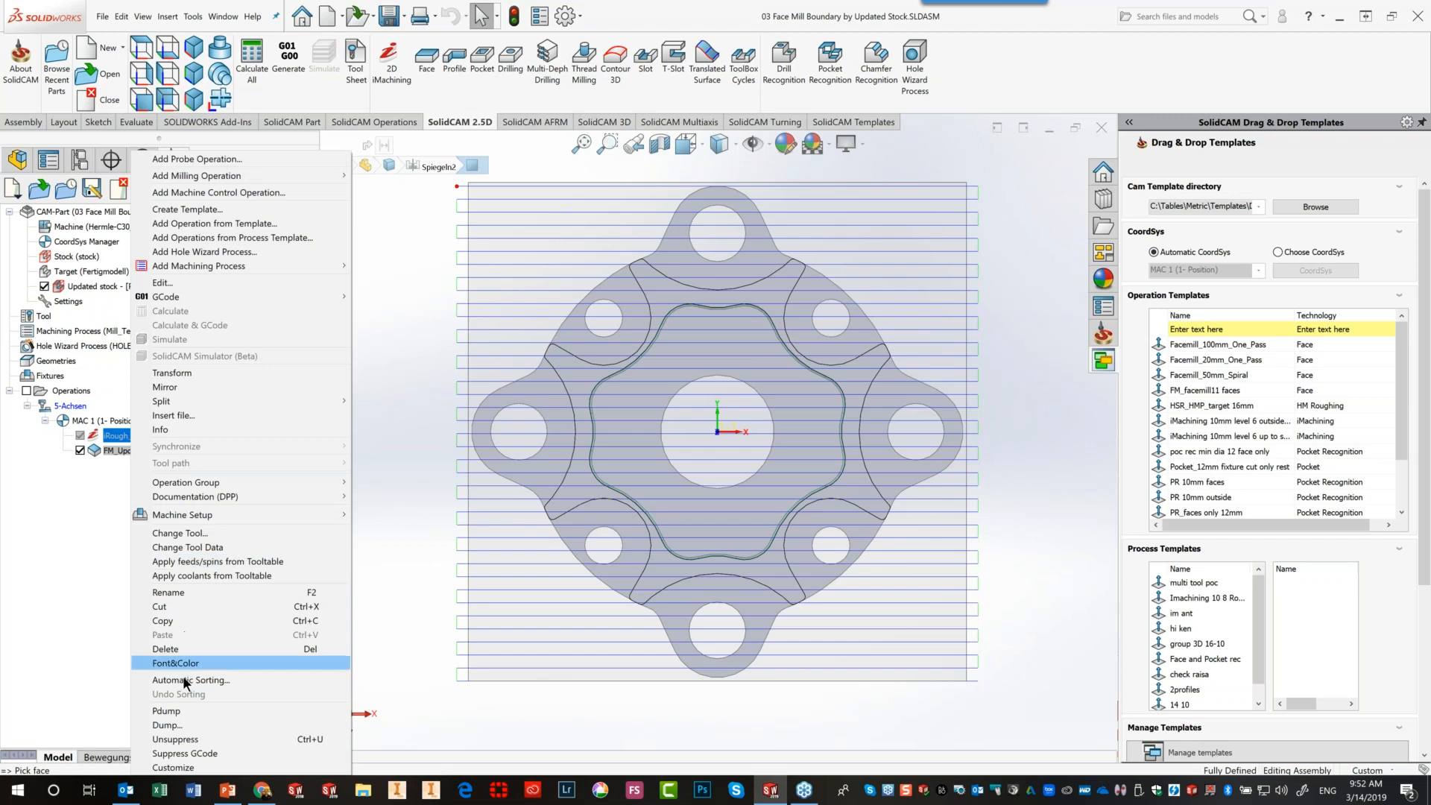
pyautogui.click(181, 739)
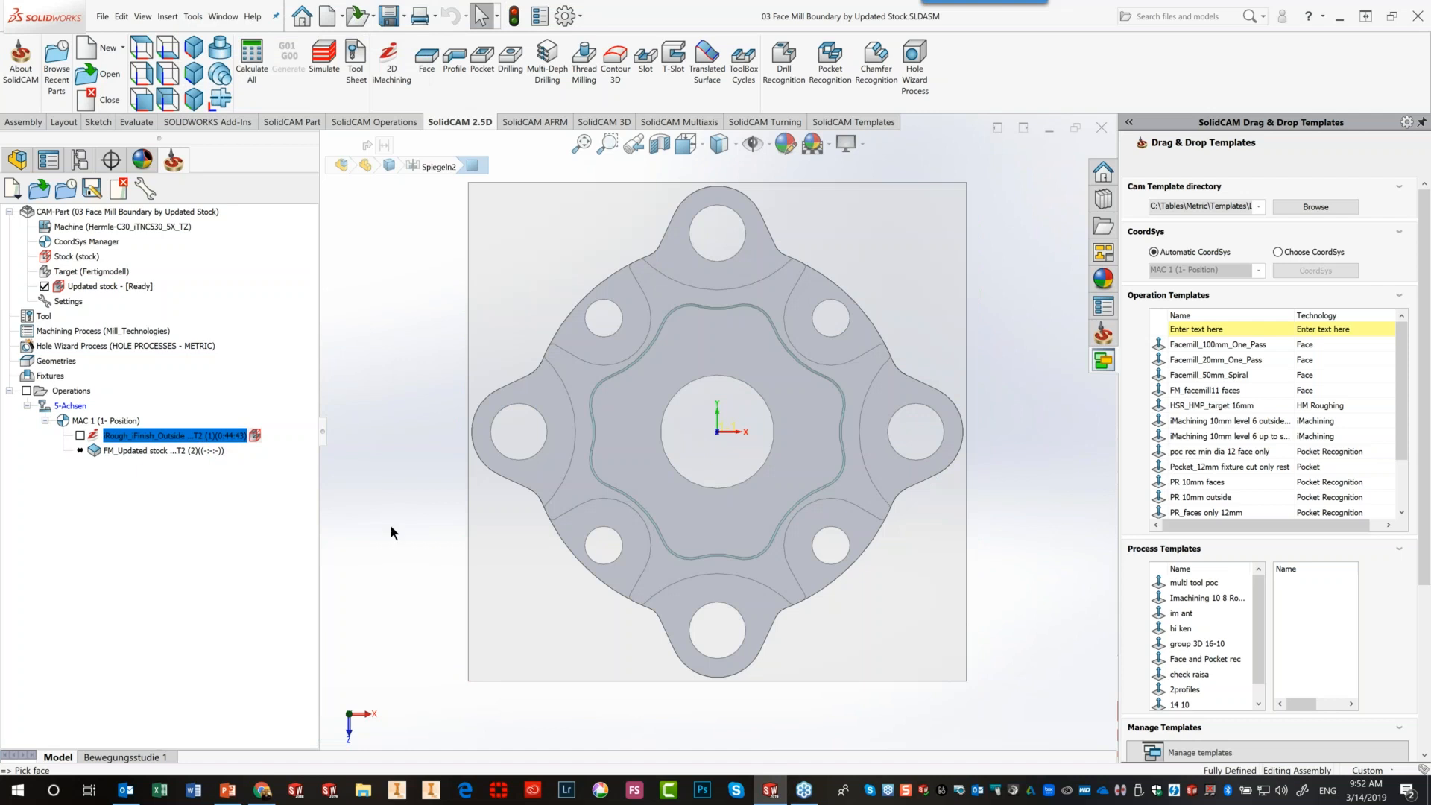
pyautogui.moveTo(447, 537); pyautogui.dragTo(495, 559, button='middle')
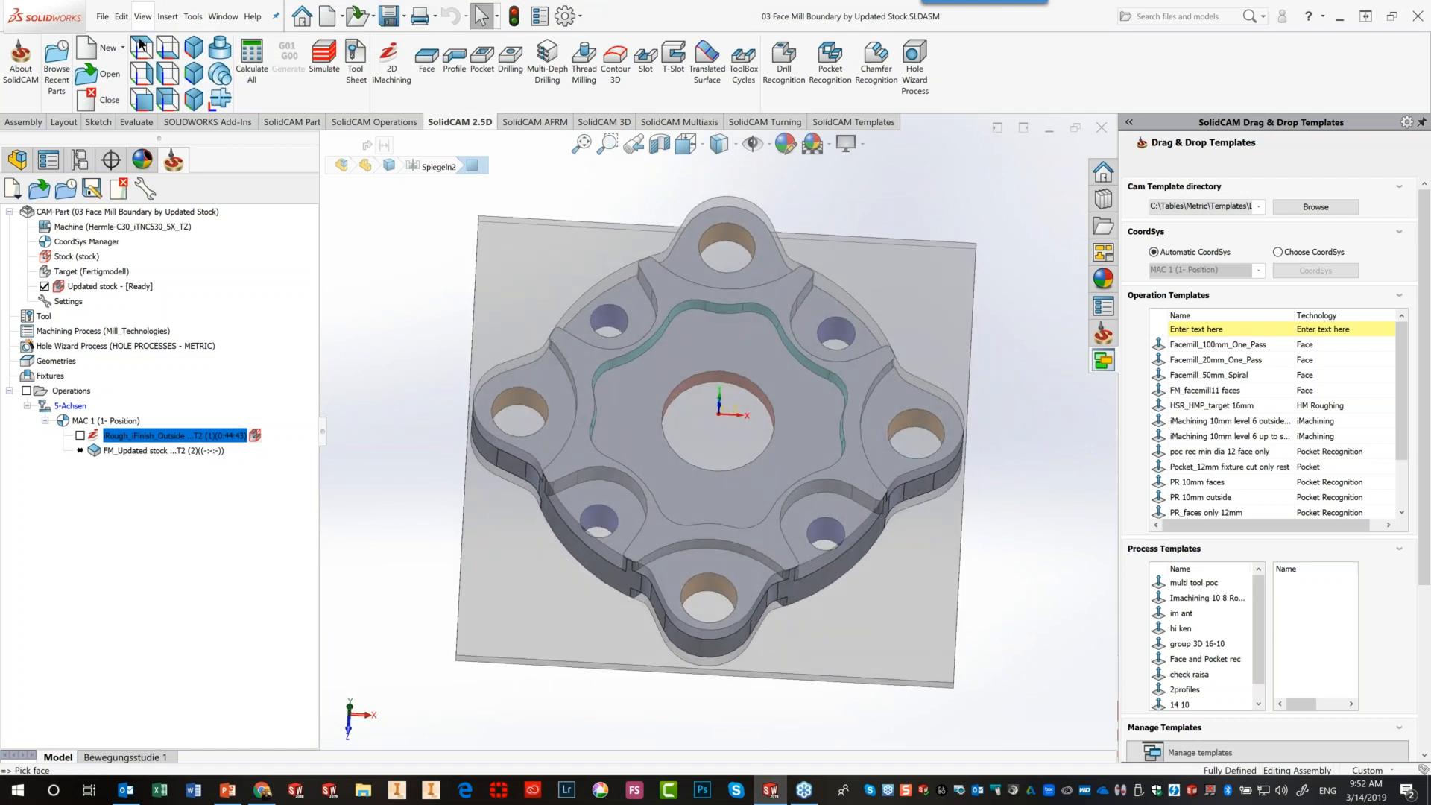
pyautogui.click(139, 50)
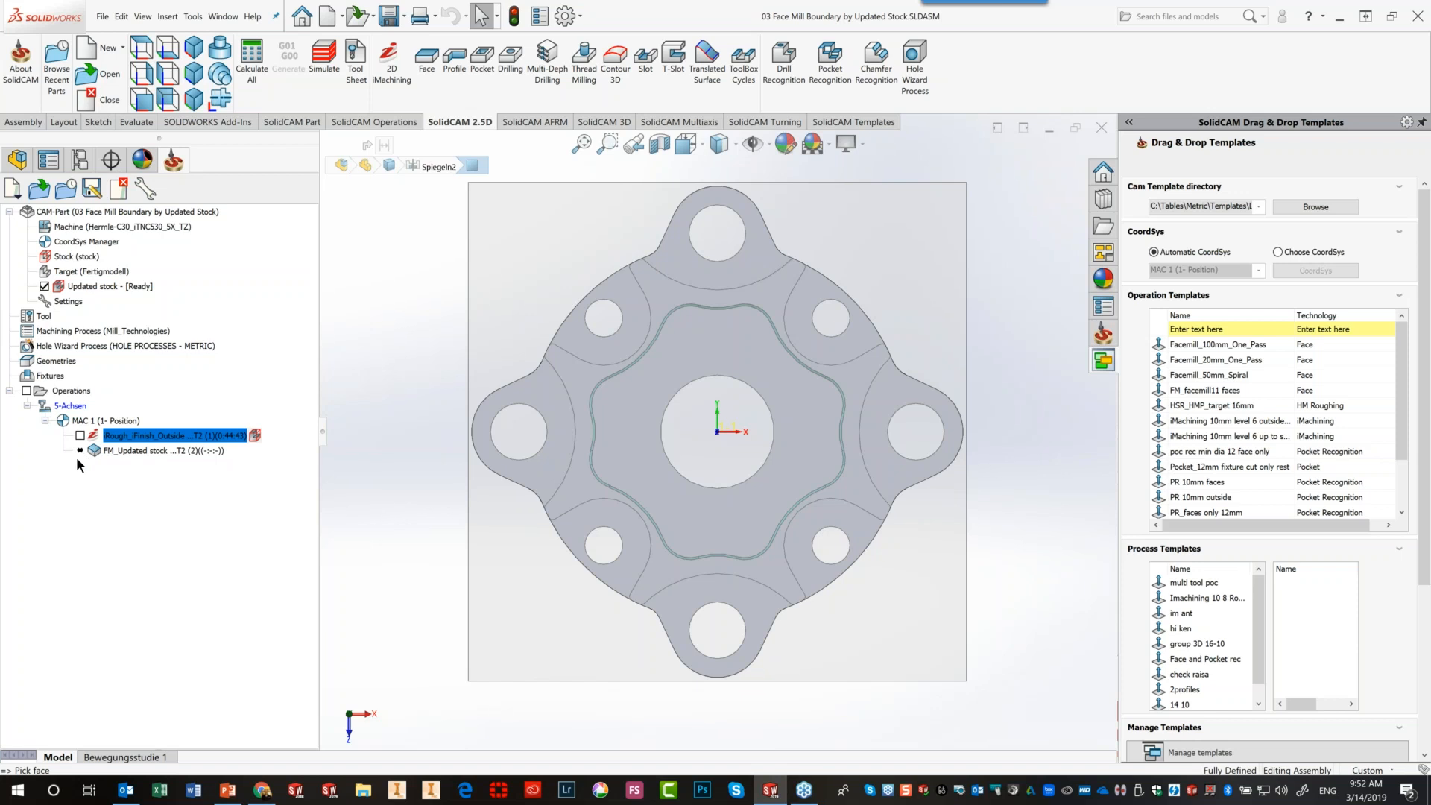
pyautogui.rightClick(123, 452)
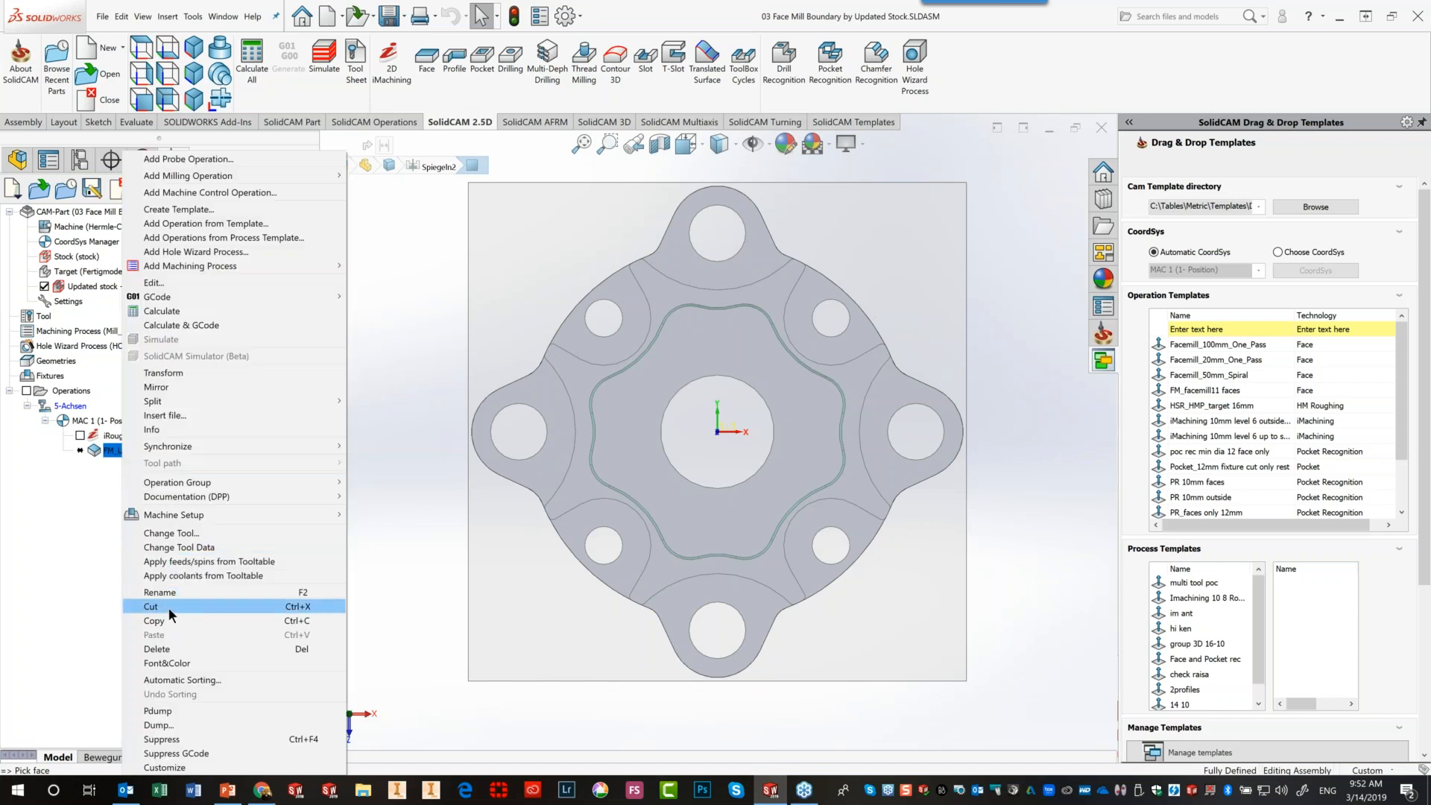
pyautogui.click(190, 311)
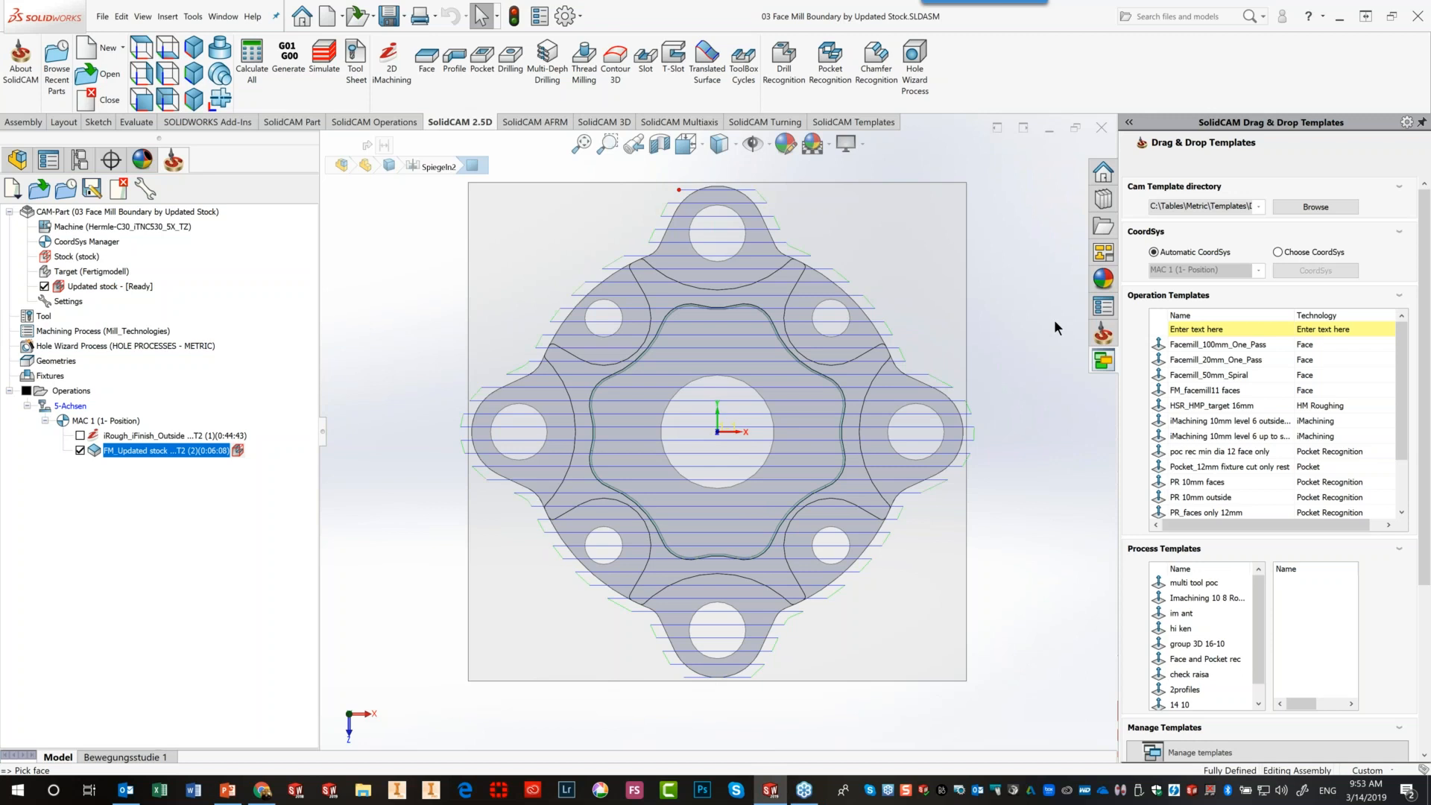
# Switch to the PowerPoint presentation and advance to the slide on ignoring chamfered edges in Chamfer Recognition
pyautogui.click(228, 792)
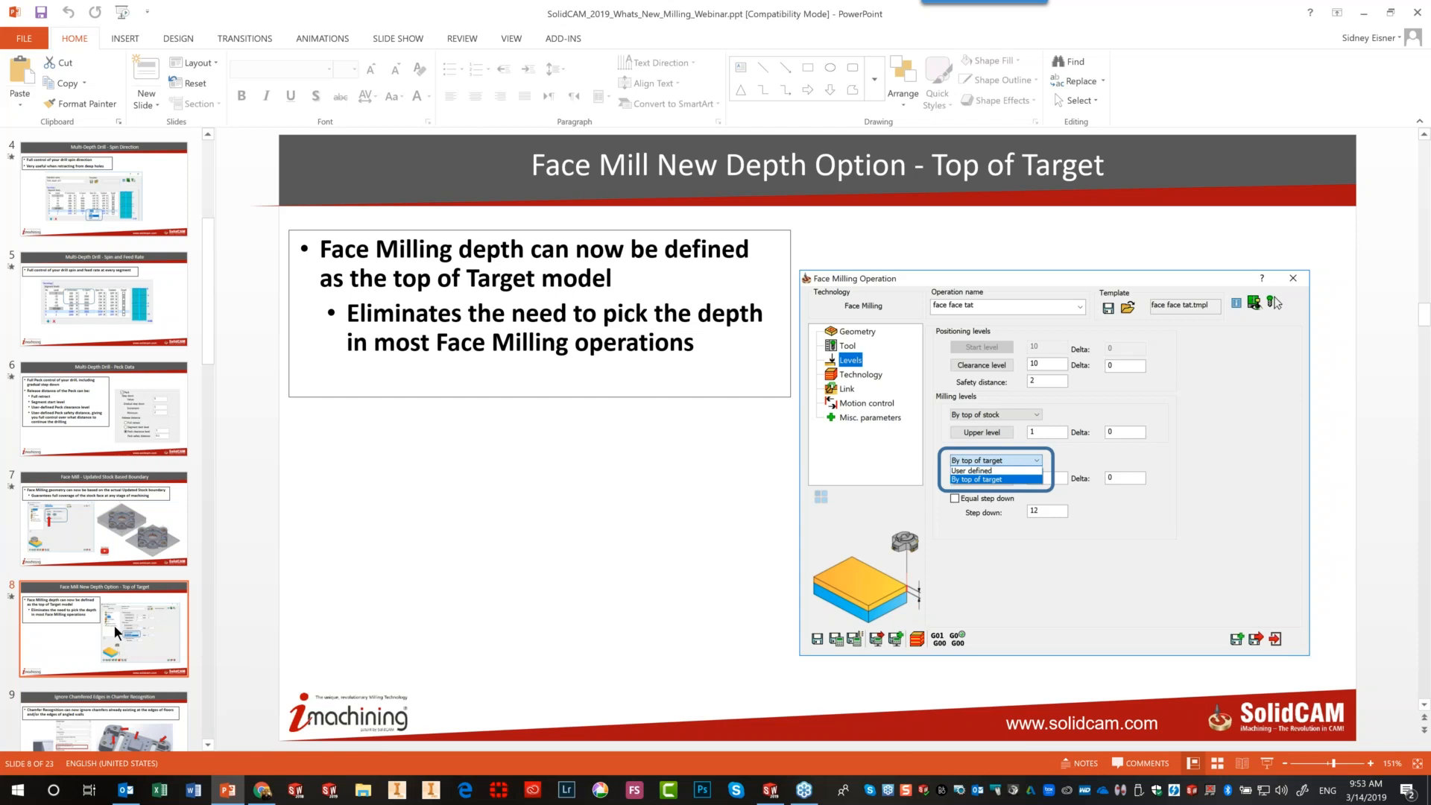
pyautogui.press('Down')
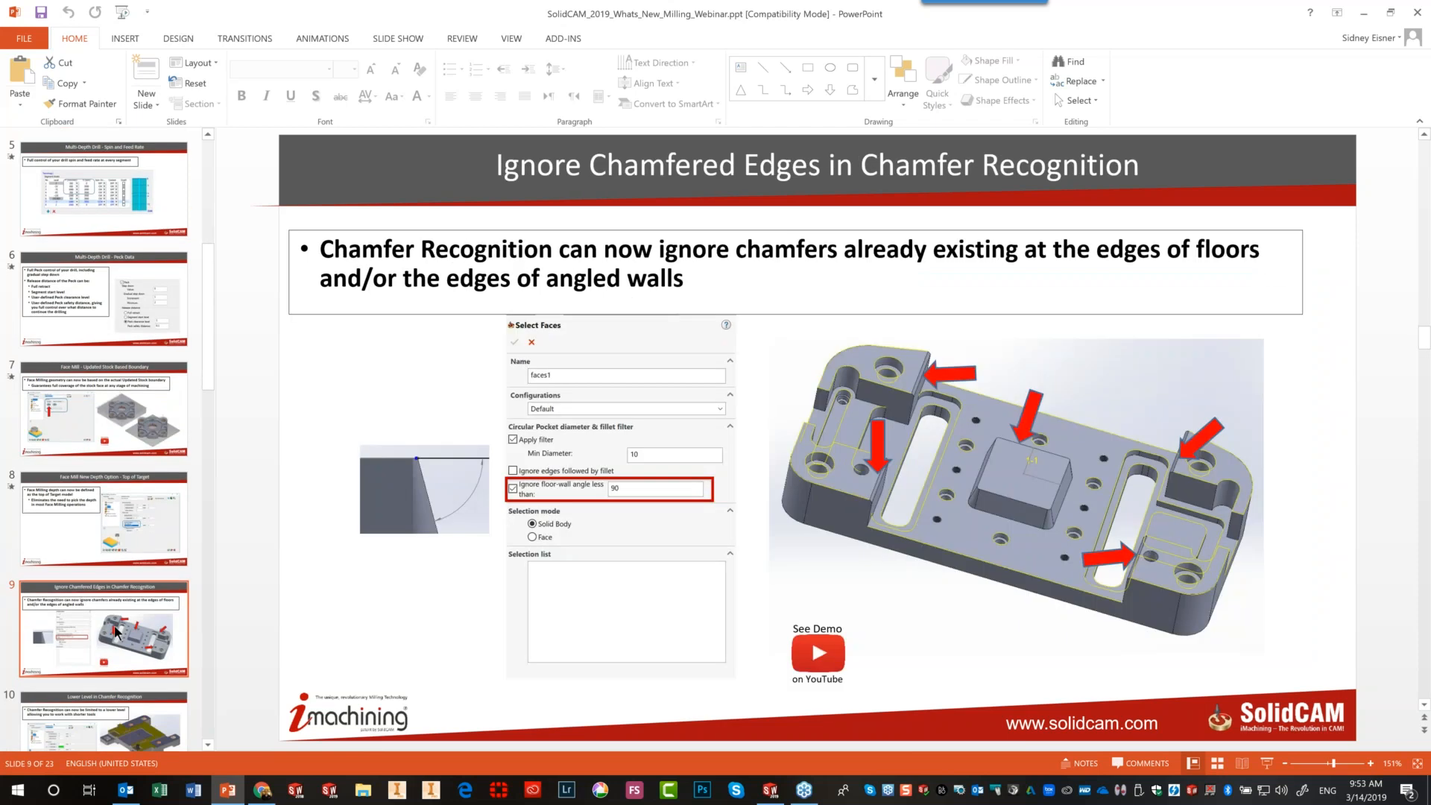
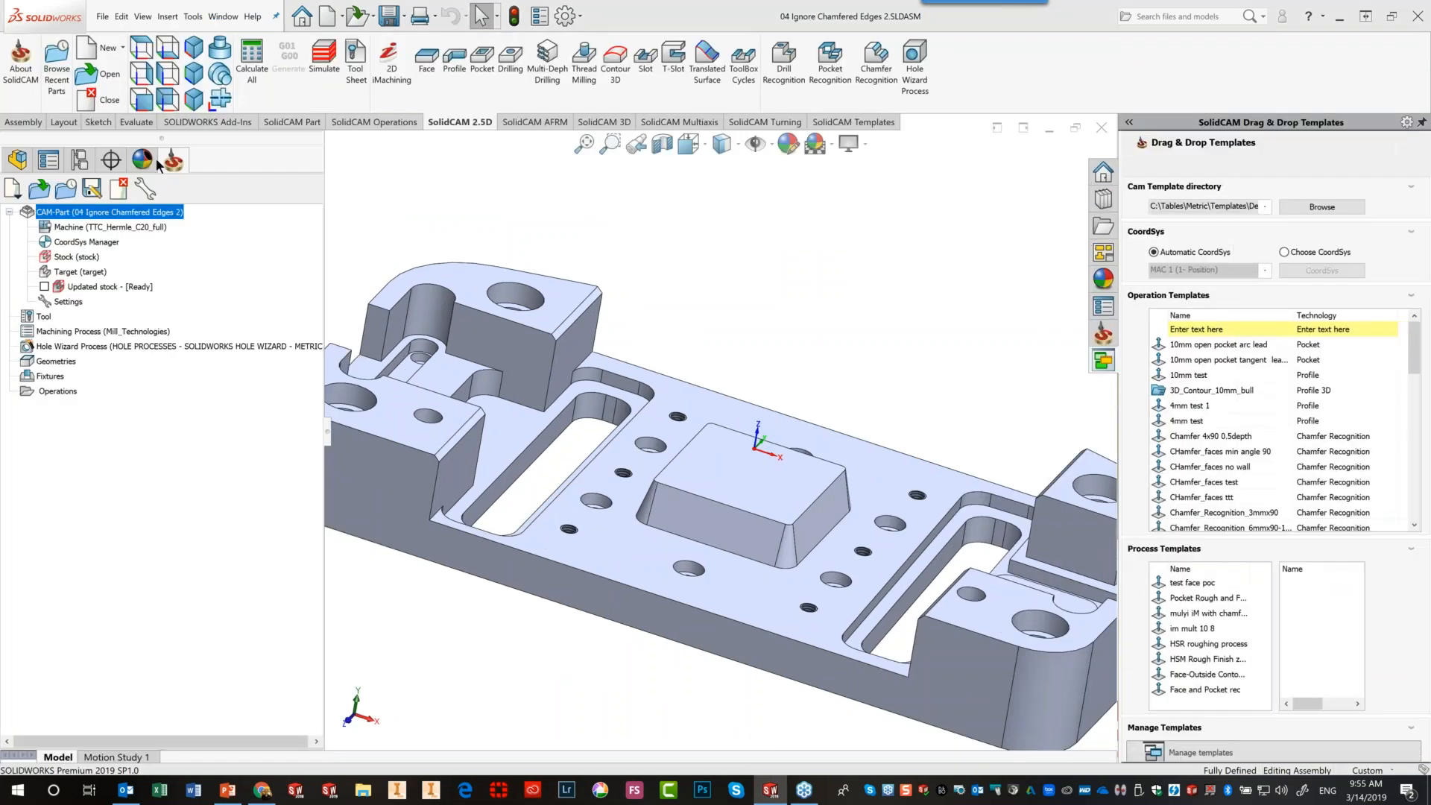
# Create a Chamfer Recognition operation with 3D Model protection on the target and start a new faces geometry
pyautogui.click(192, 54)
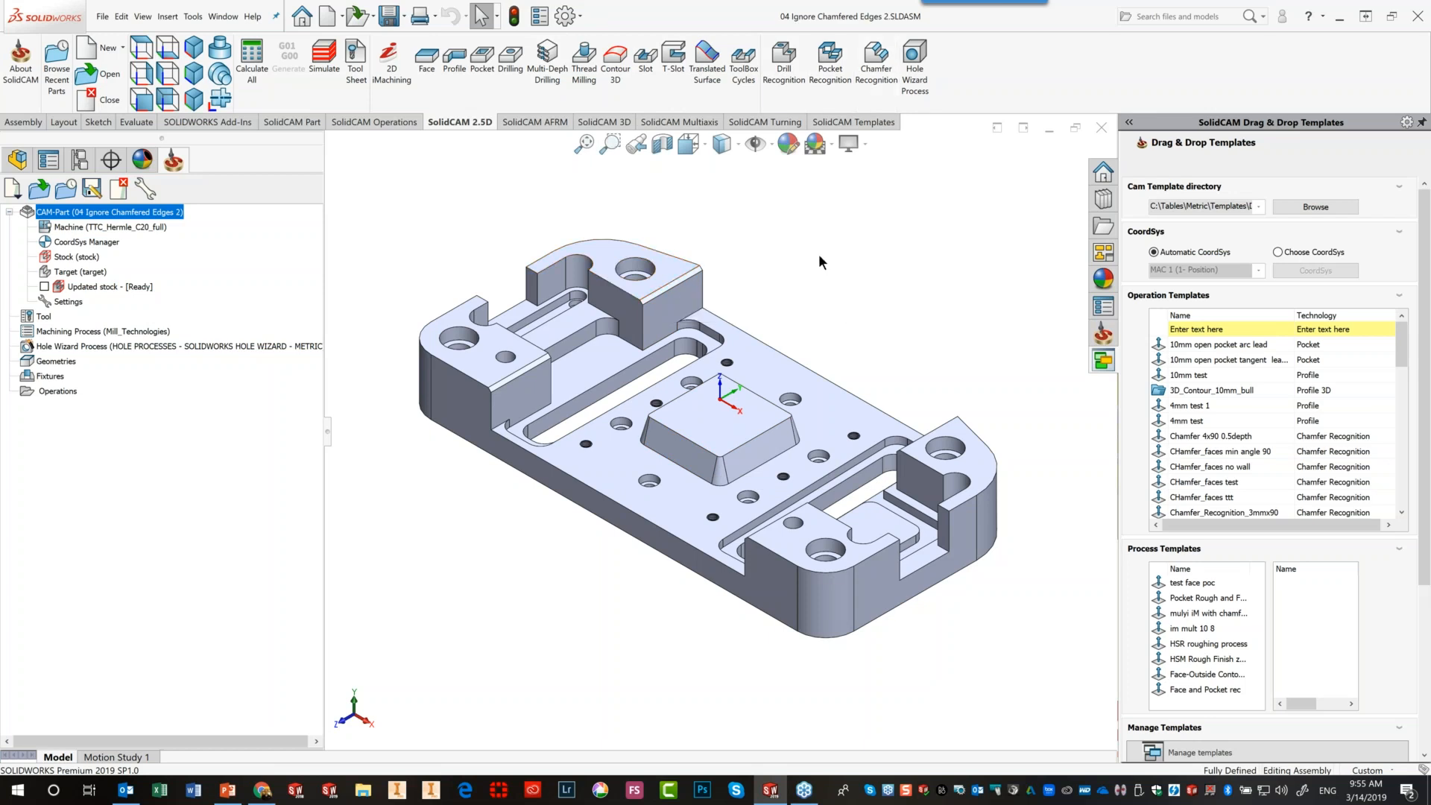
pyautogui.click(880, 74)
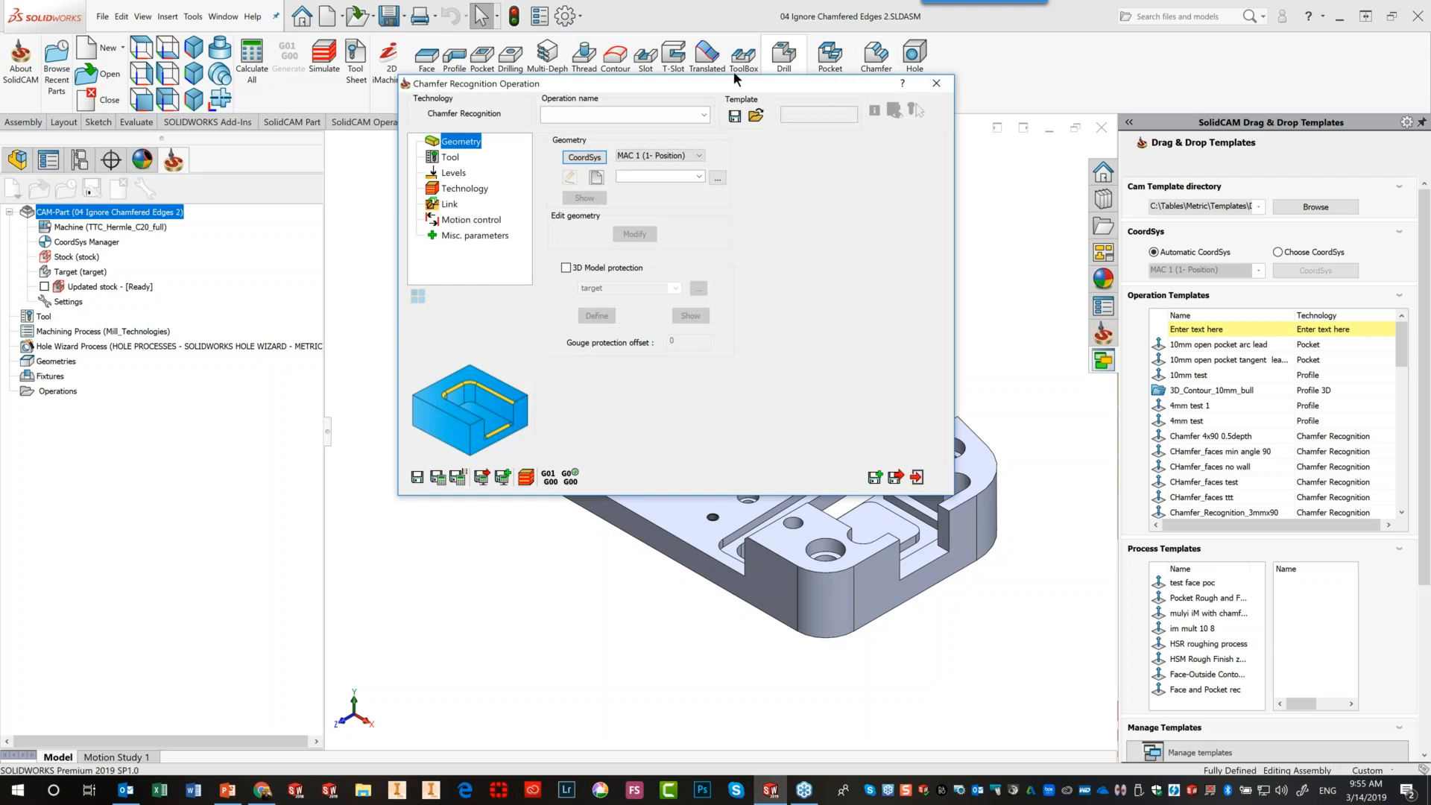
pyautogui.moveTo(701, 81); pyautogui.dragTo(845, 84)
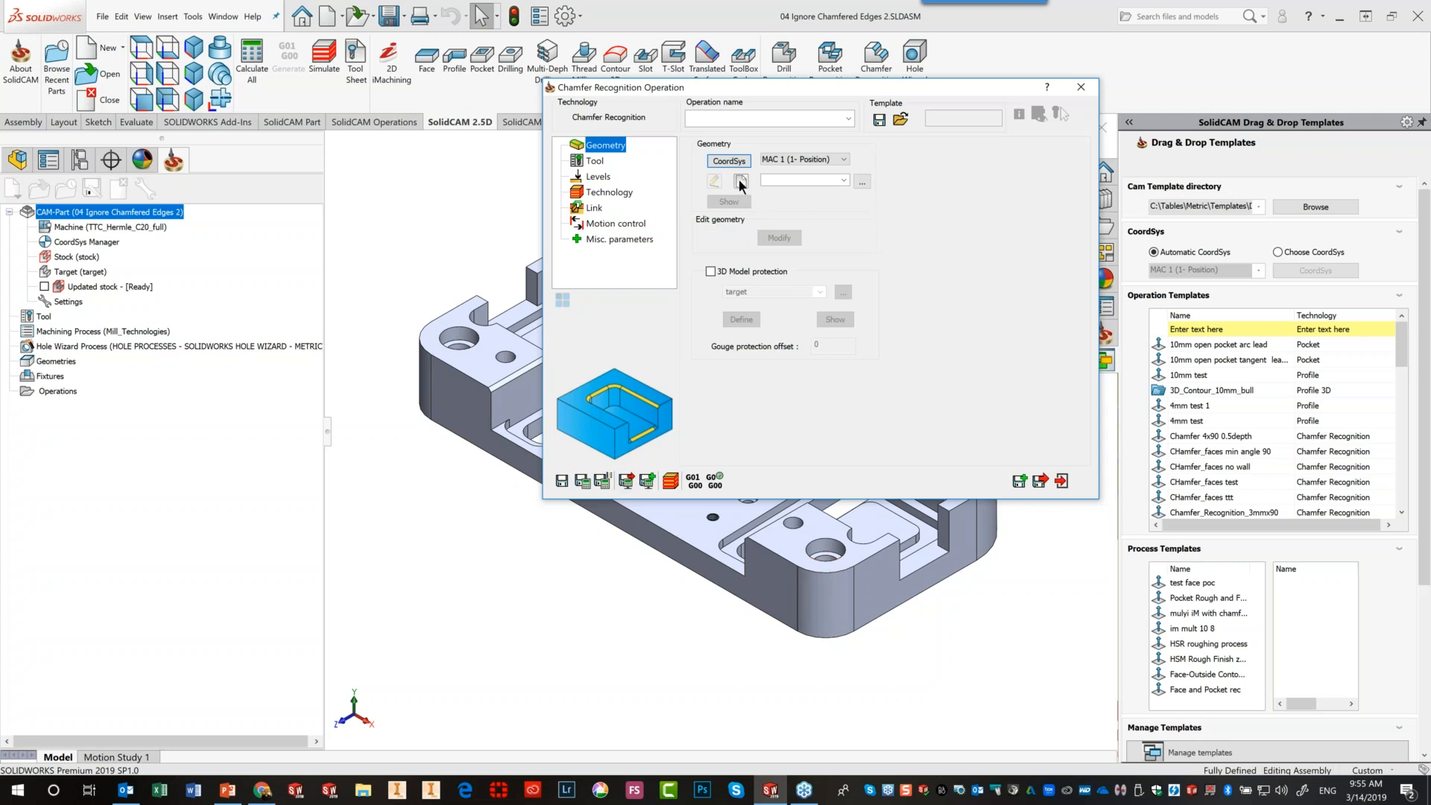
pyautogui.click(711, 271)
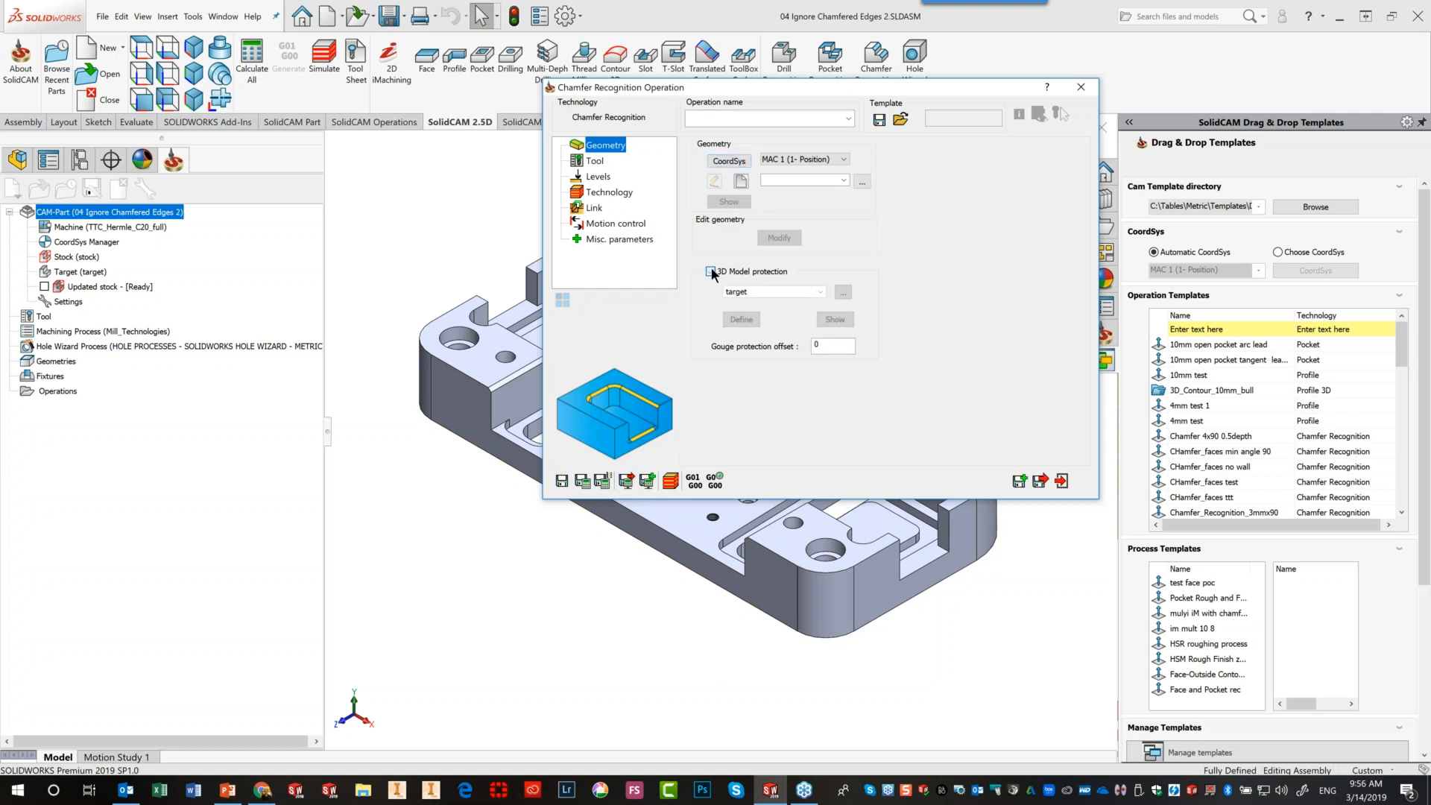
pyautogui.click(739, 181)
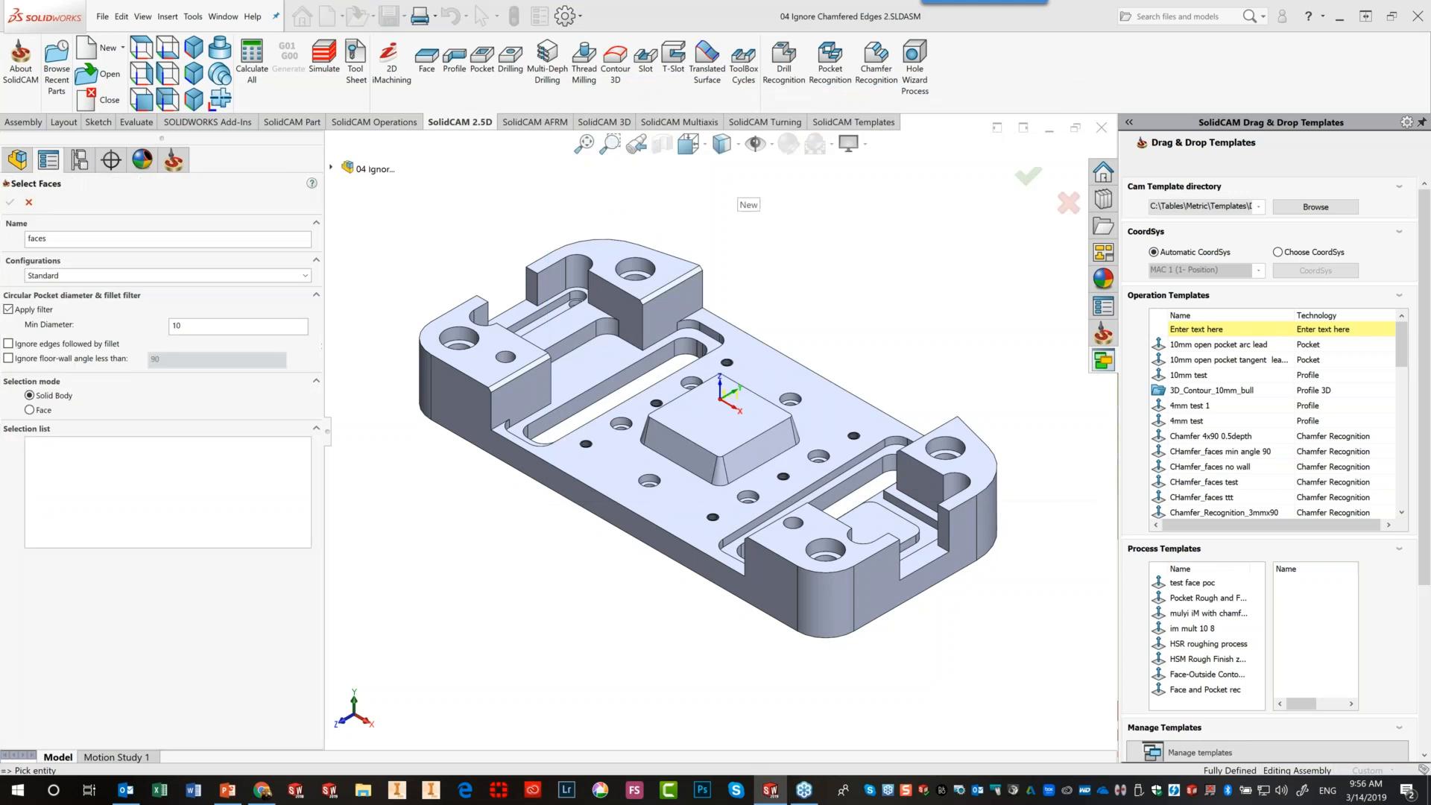
# Try selecting the solid body without the floor-wall angle filter, examine the recognized edges, and clear the selection
pyautogui.click(614, 477)
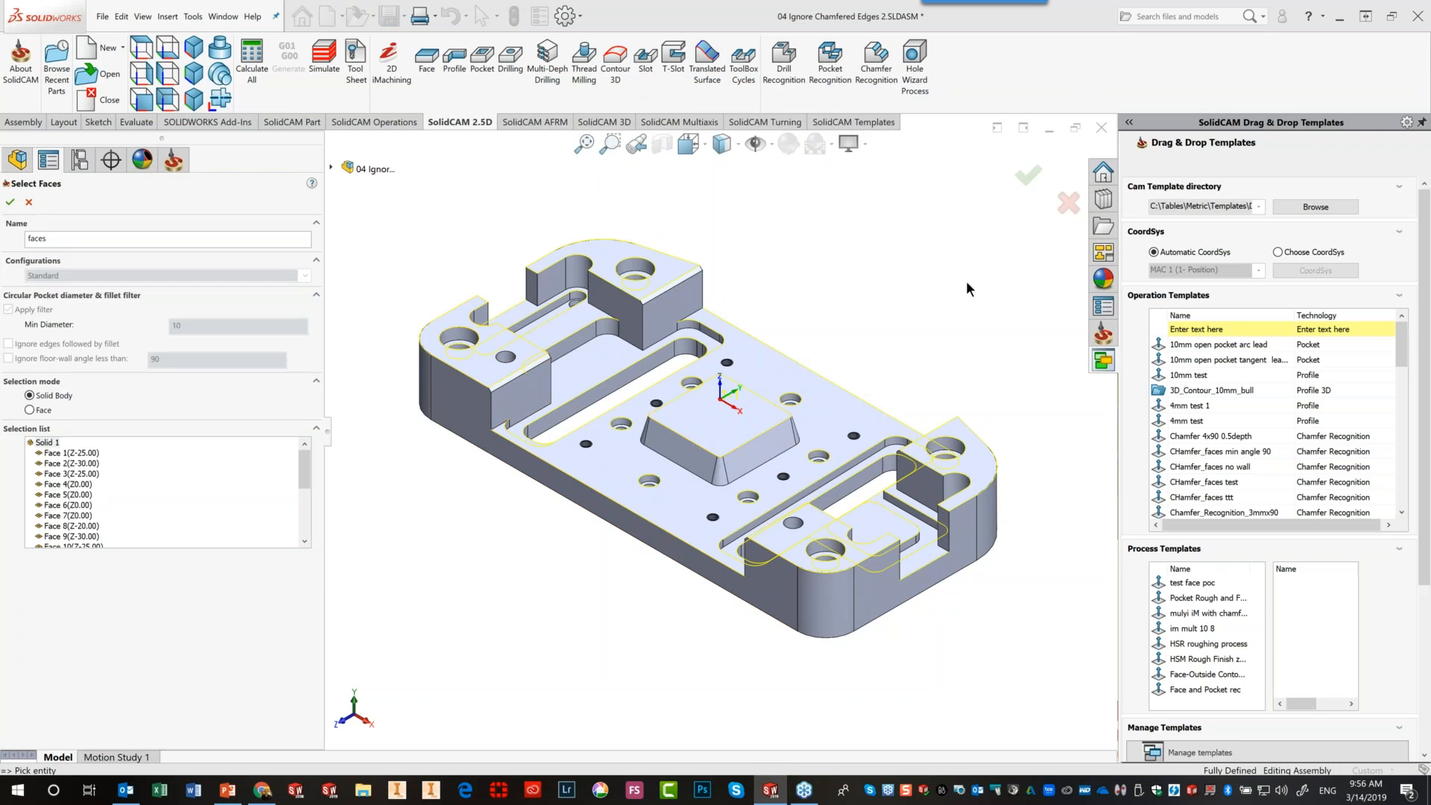
pyautogui.moveTo(686, 415); pyautogui.dragTo(694, 314, button='middle')
pyautogui.scroll(-5, 656, 435)
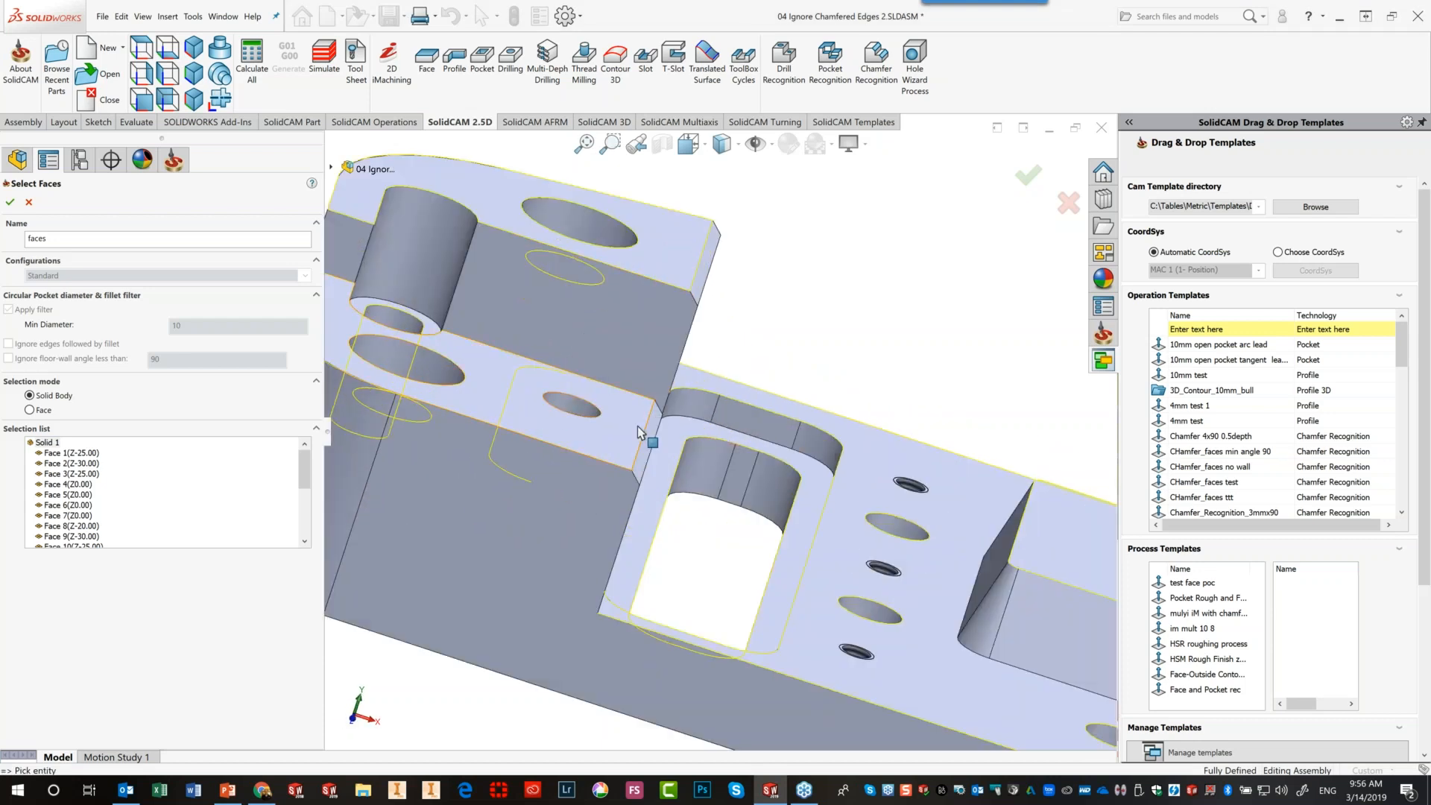
pyautogui.scroll(6, 909, 389)
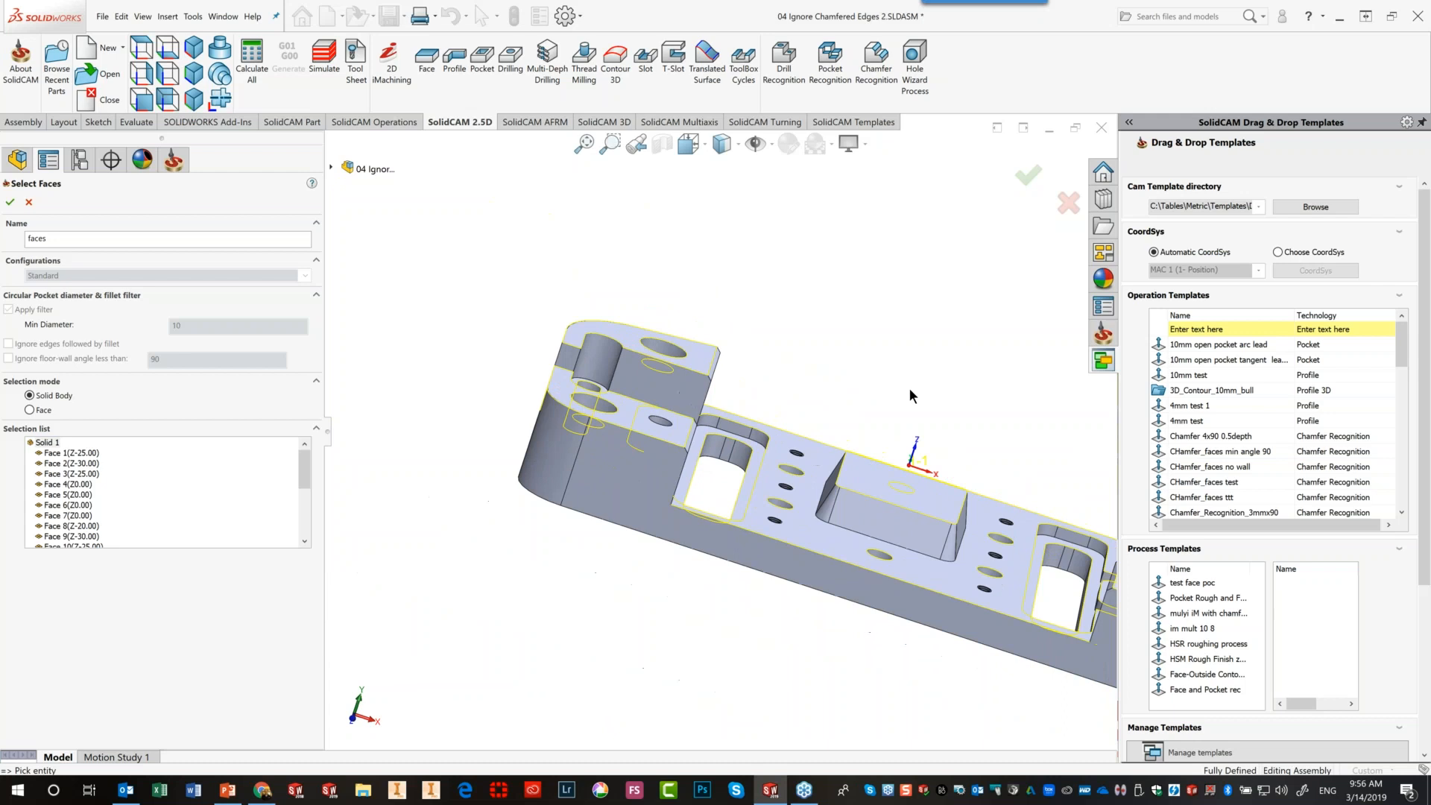
pyautogui.scroll(1, 942, 391)
pyautogui.moveTo(945, 392); pyautogui.dragTo(923, 391, button='middle')
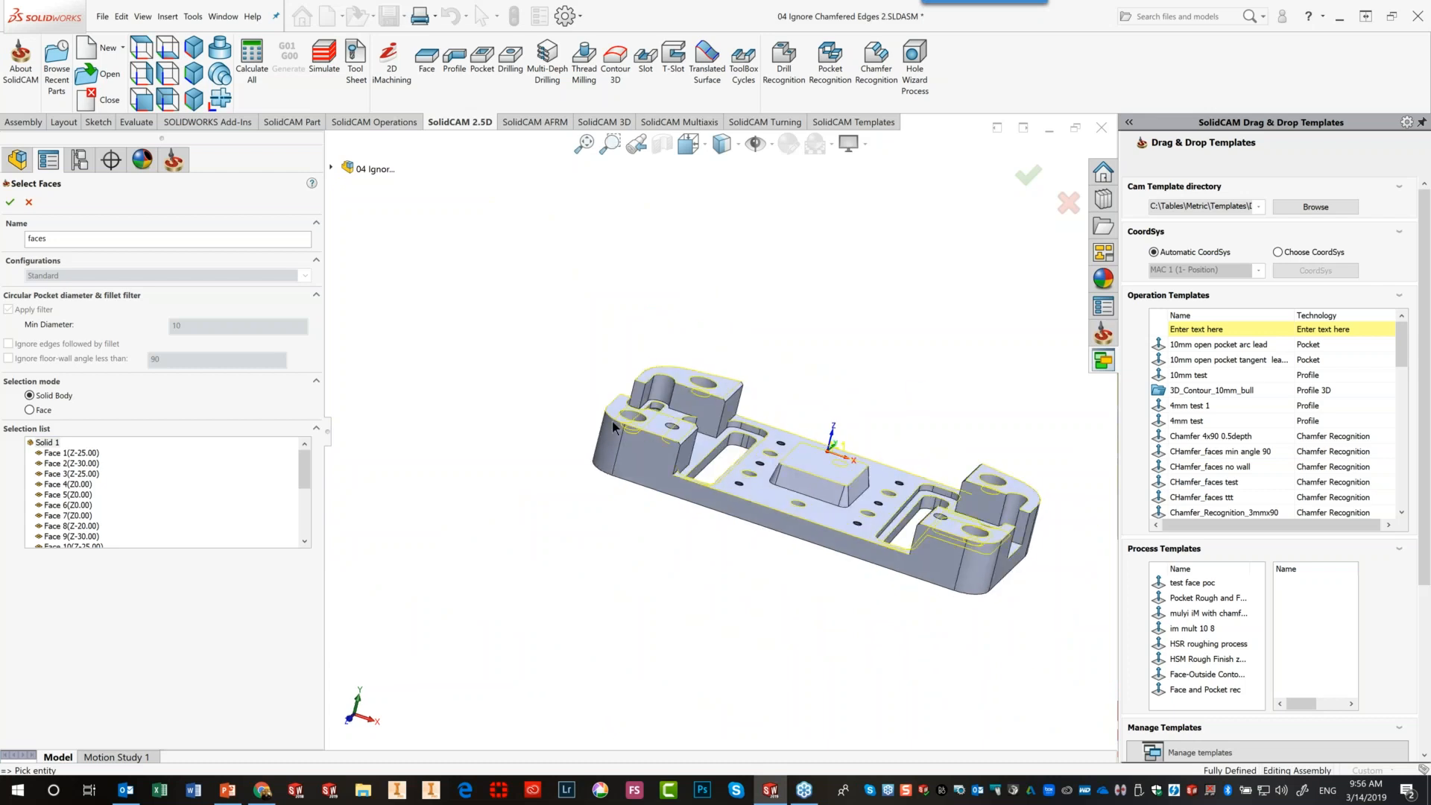
pyautogui.scroll(-2, 612, 422)
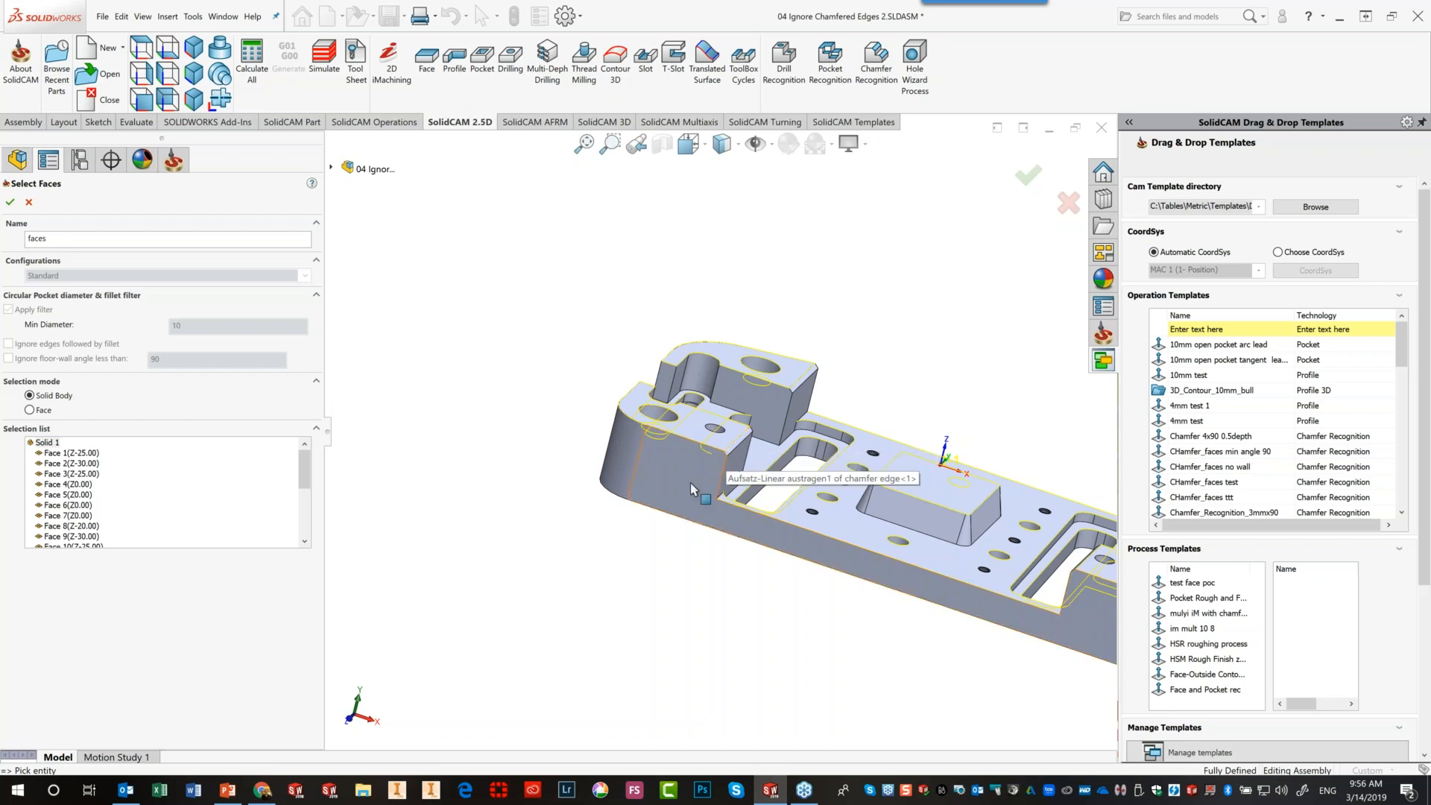
pyautogui.scroll(2, 902, 520)
pyautogui.scroll(-1, 973, 450)
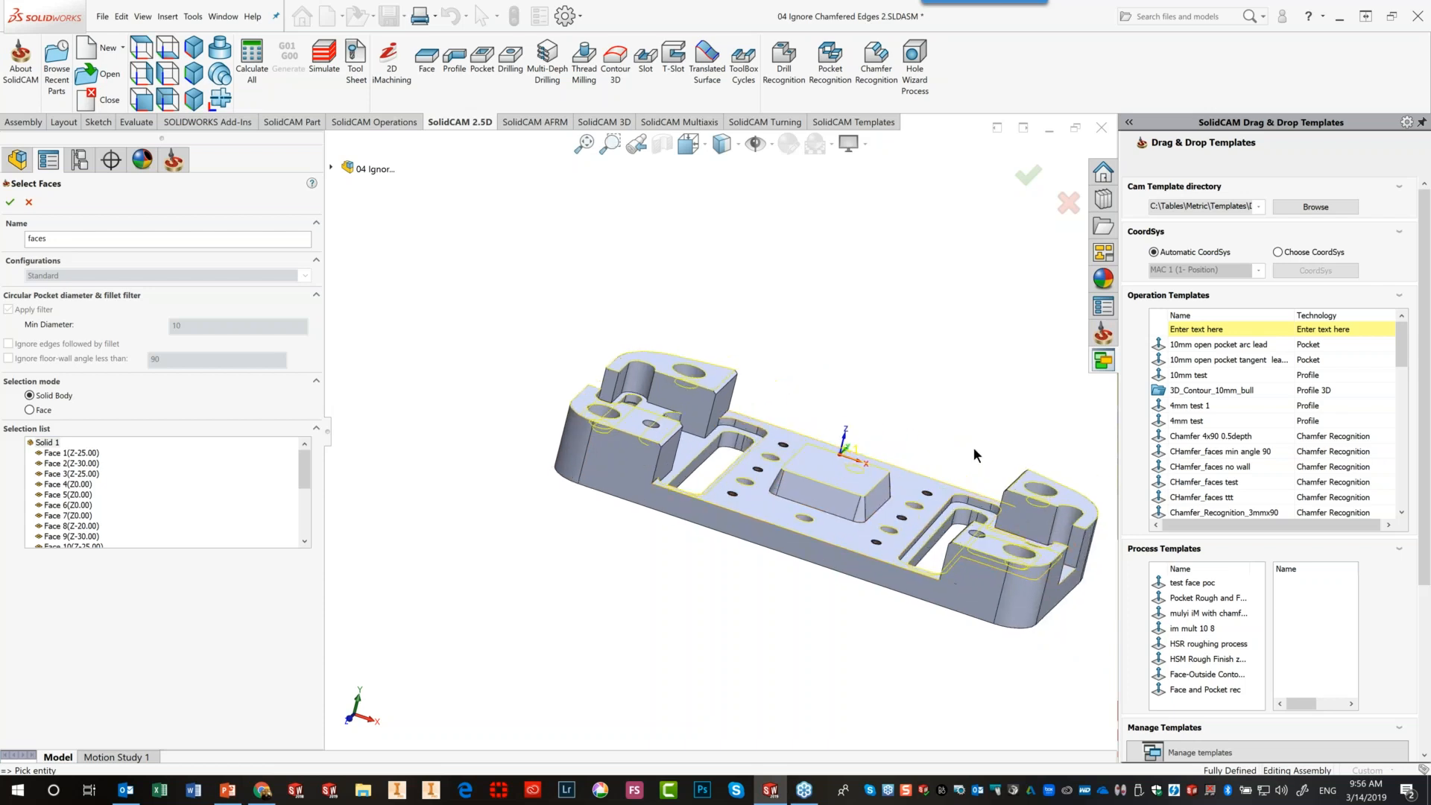
pyautogui.scroll(-1, 932, 445)
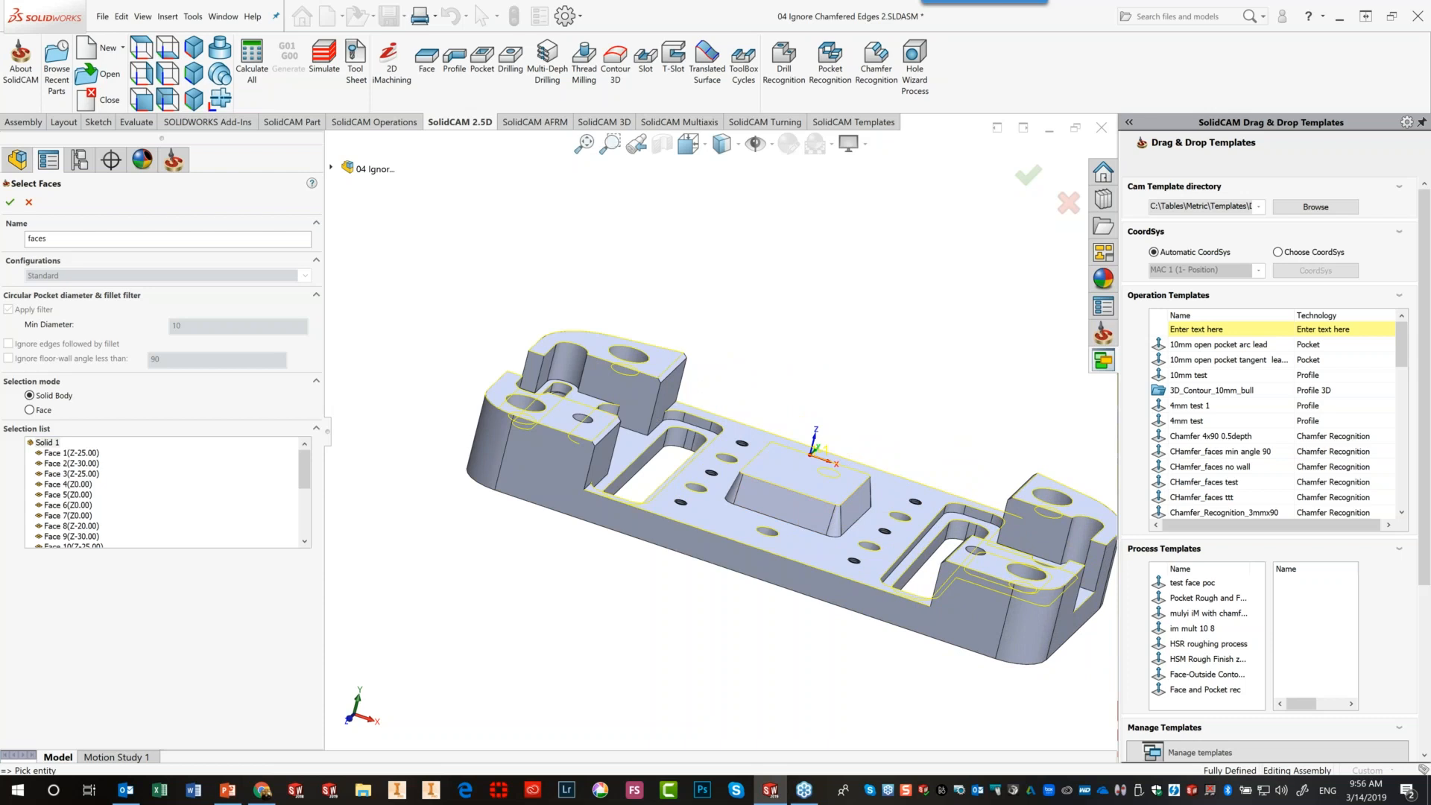
pyautogui.rightClick(39, 444)
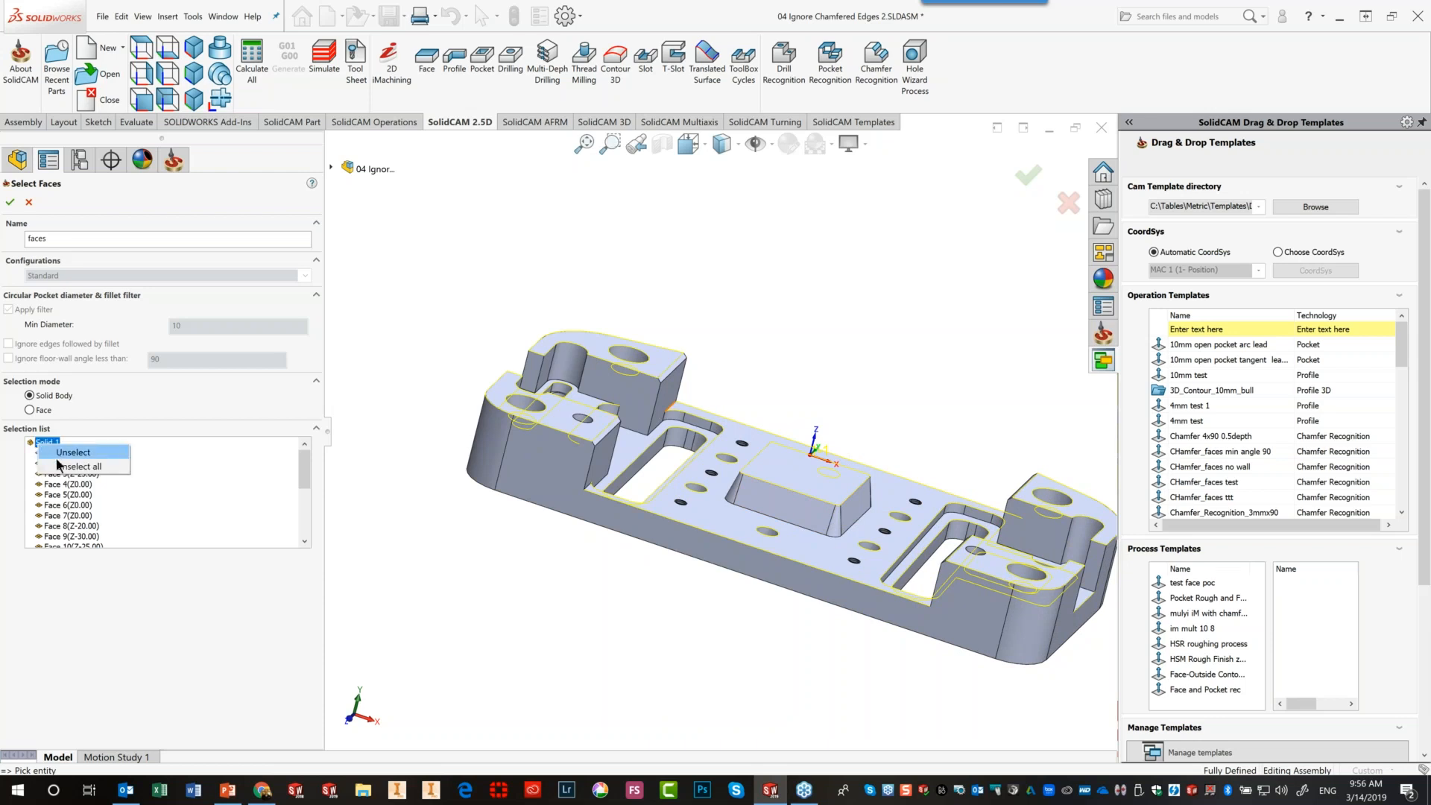
pyautogui.click(57, 465)
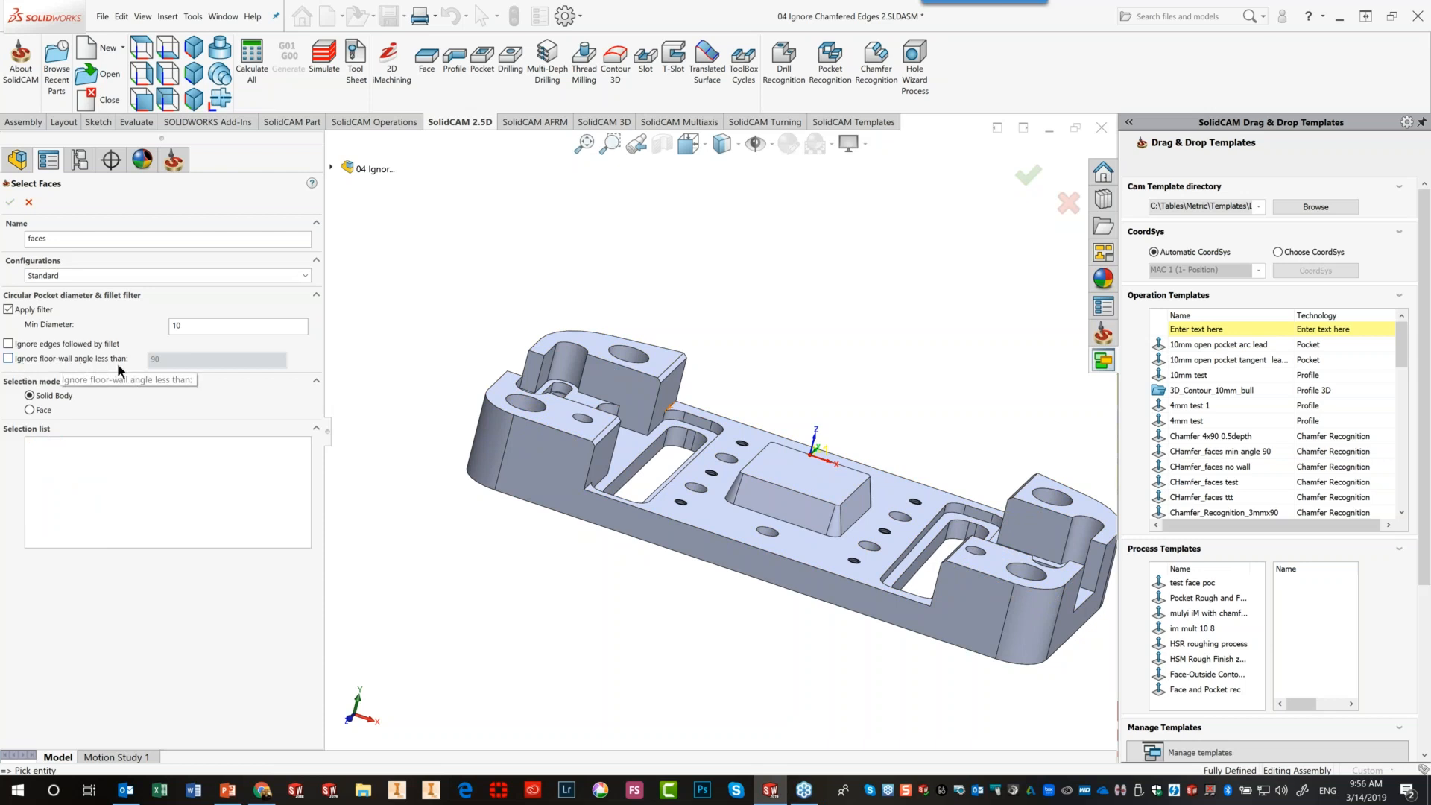
# Ignore floor-wall angles less than 90 and select the solid body as the faces geometry
pyautogui.click(10, 360)
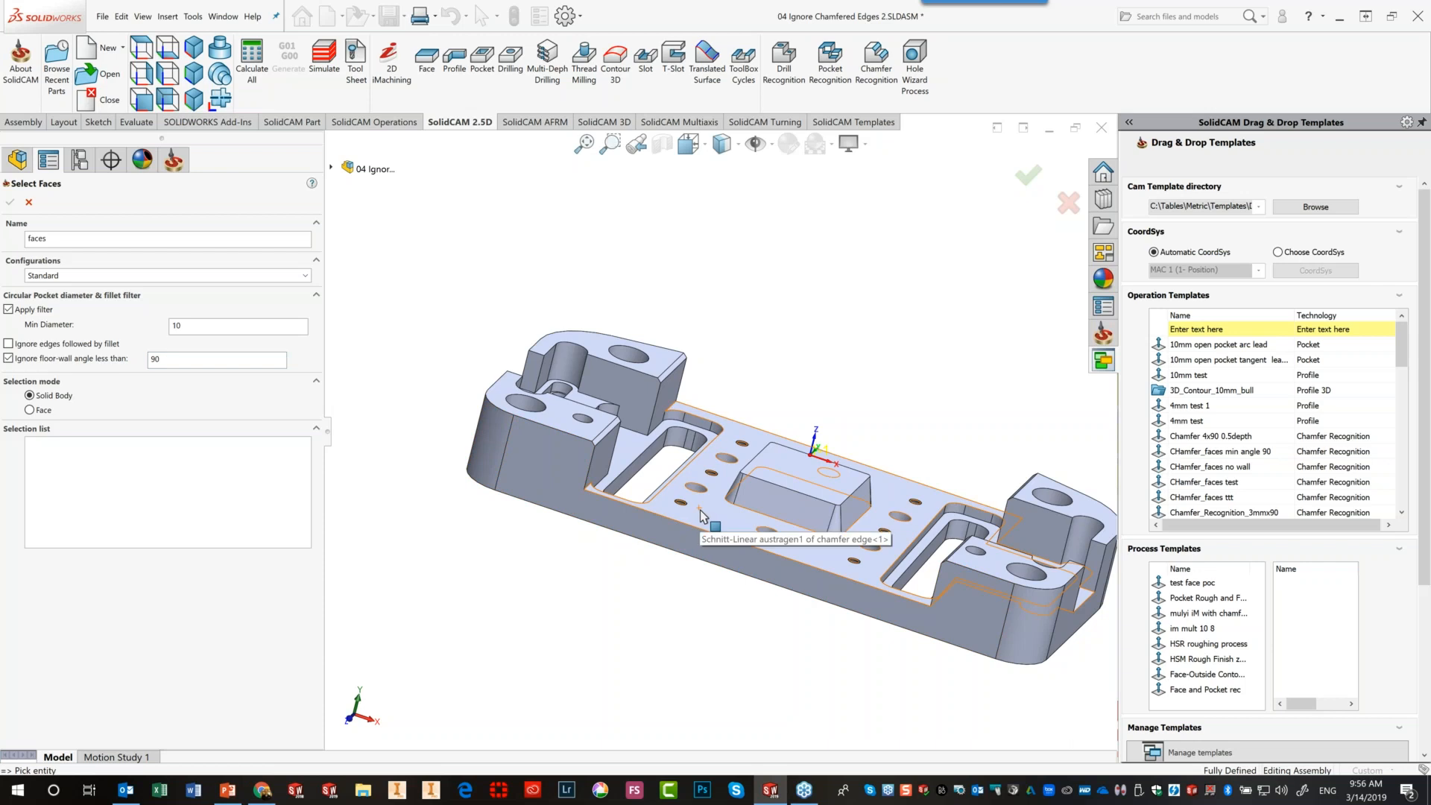
pyautogui.click(704, 516)
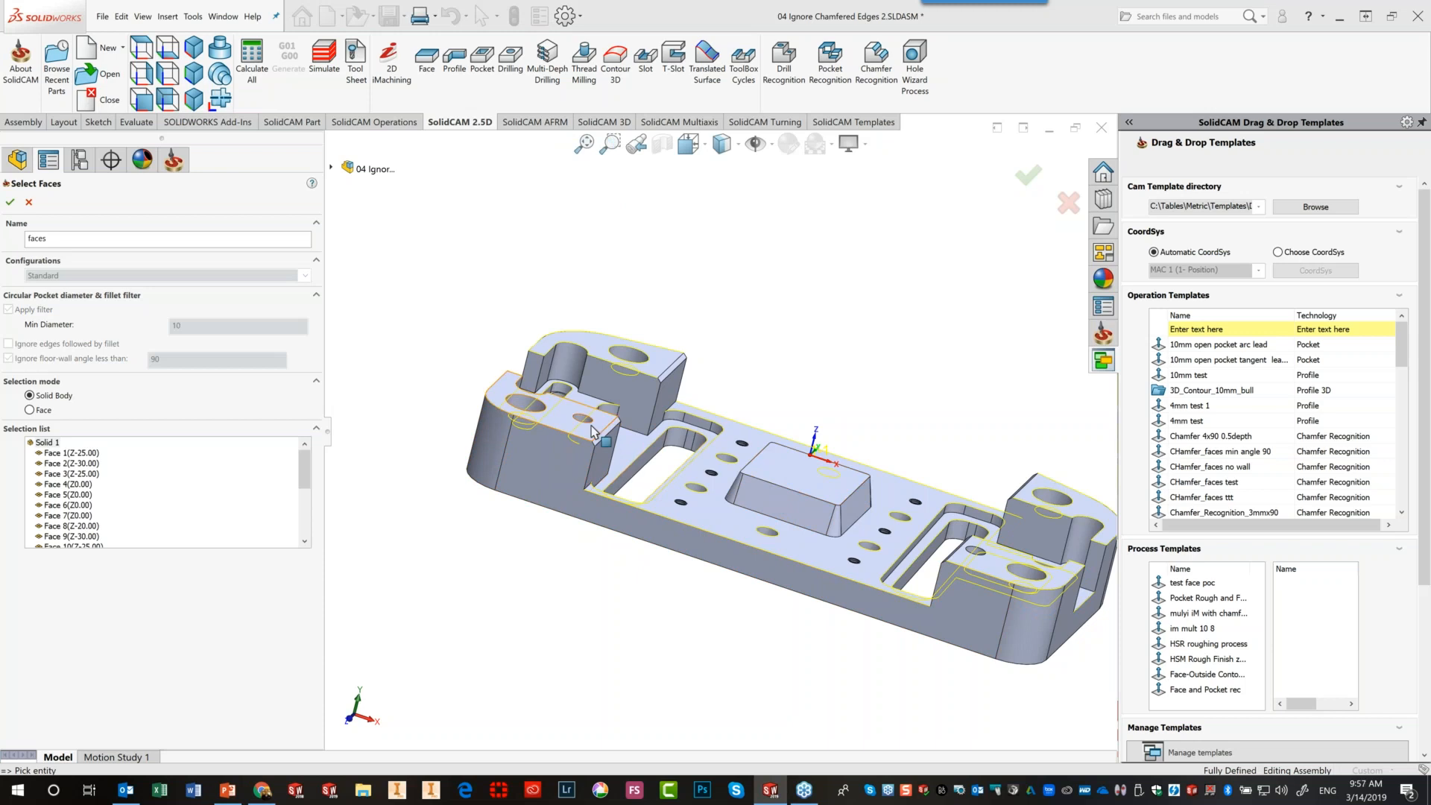
pyautogui.scroll(-2, 856, 398)
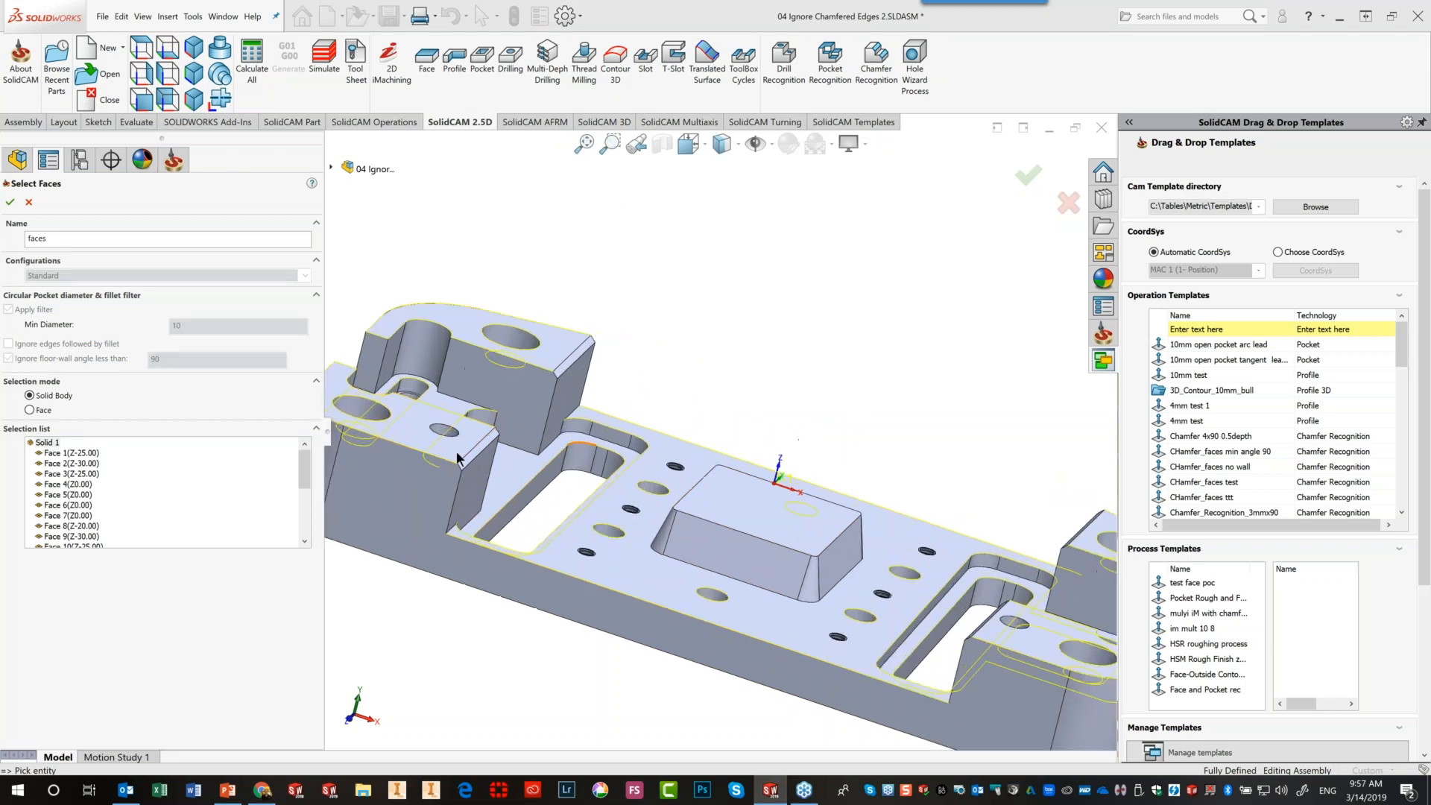
pyautogui.scroll(2, 449, 453)
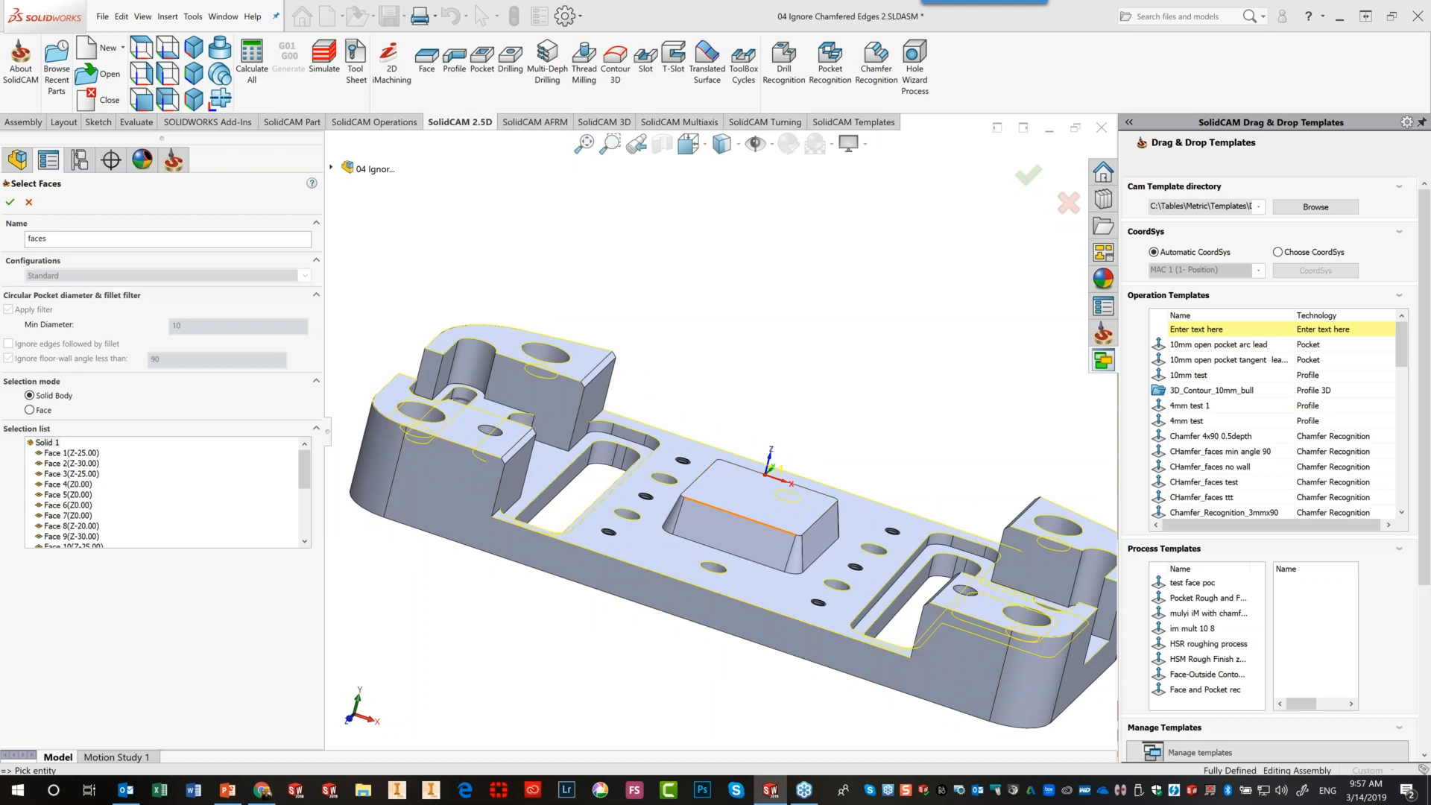
pyautogui.click(9, 203)
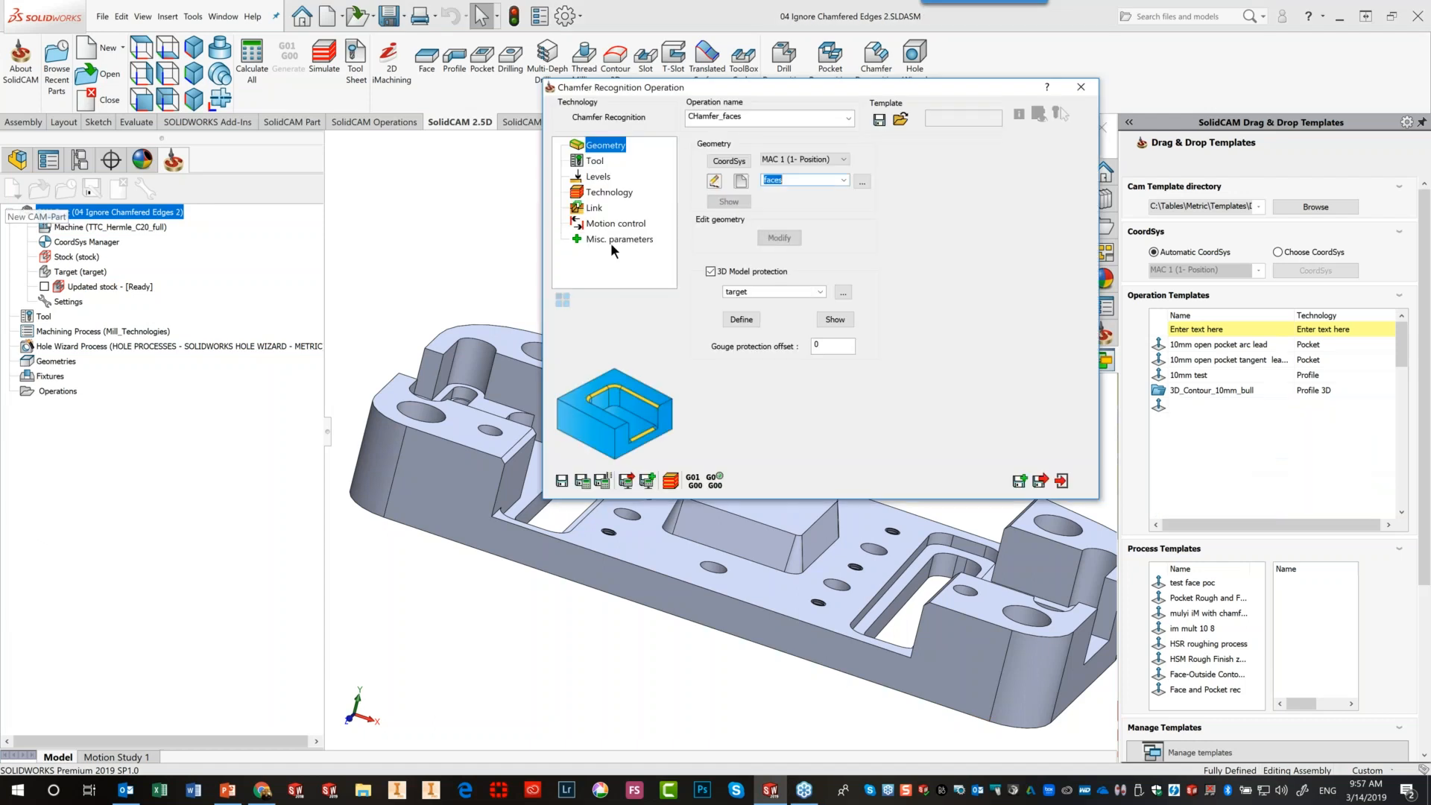
# Assign the 6 mm, 90-degree spot drill, tool number 7, to the chamfer operation
pyautogui.click(595, 162)
pyautogui.click(753, 359)
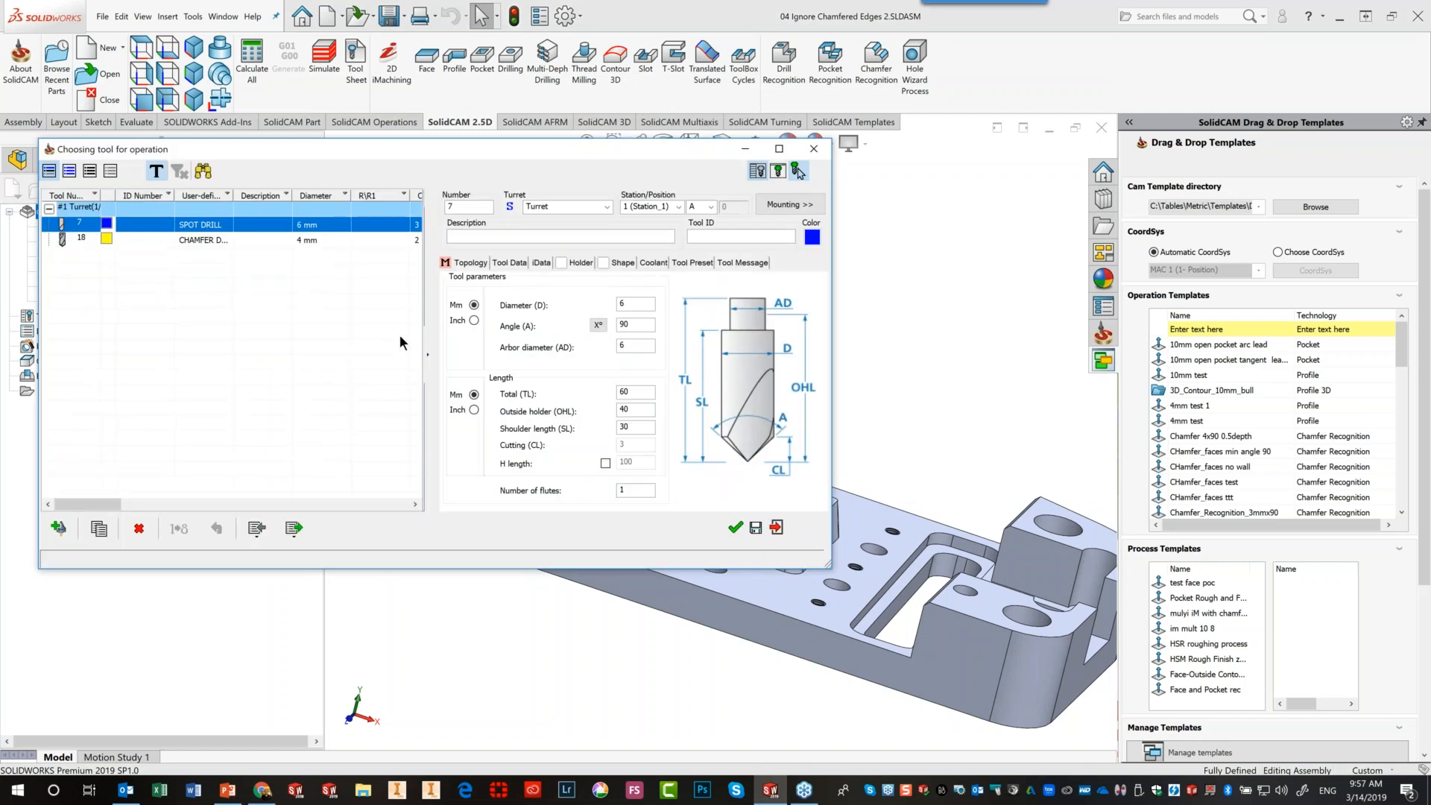
pyautogui.click(734, 529)
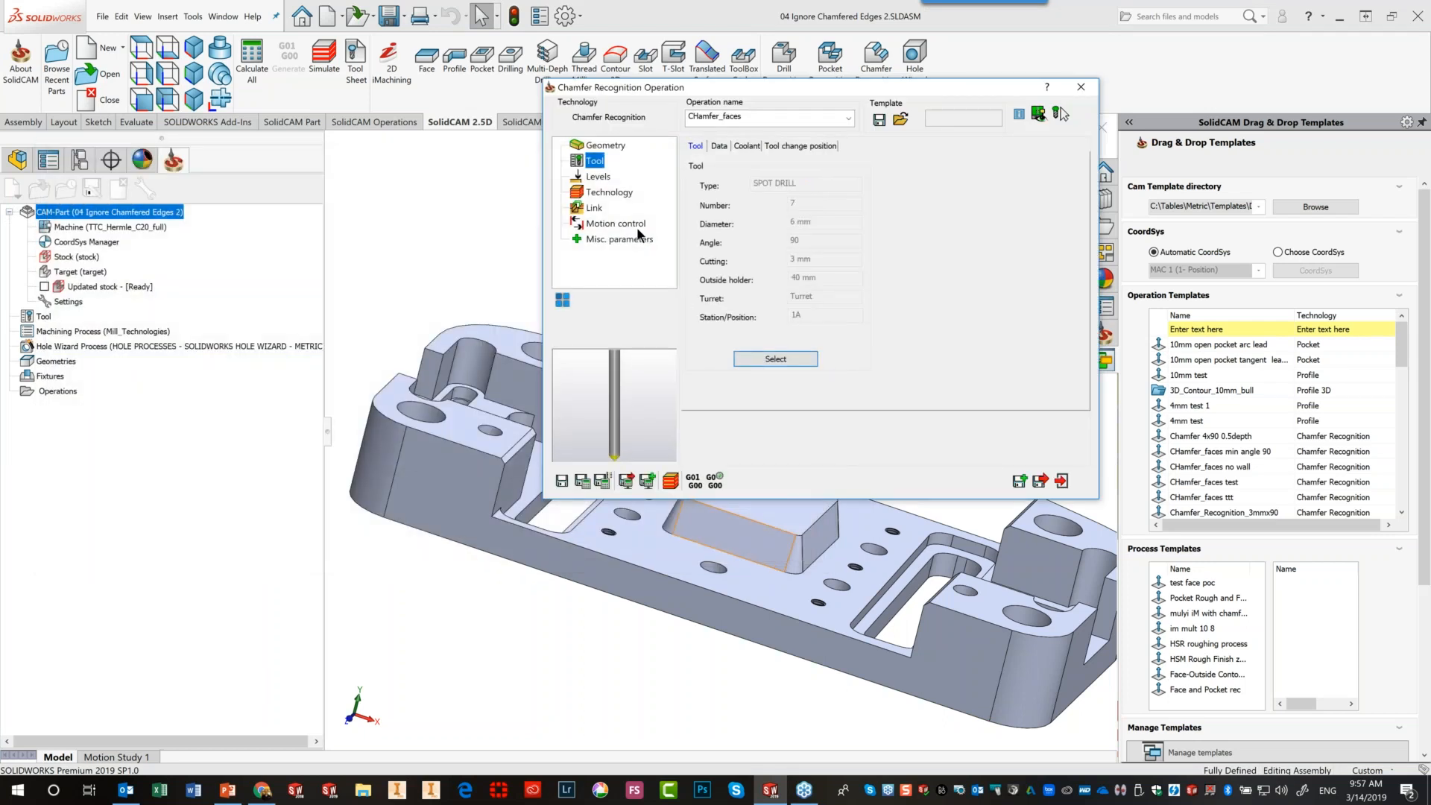
# Set the chamfer depth to 1, leaving the lower level limit disabled
pyautogui.click(594, 178)
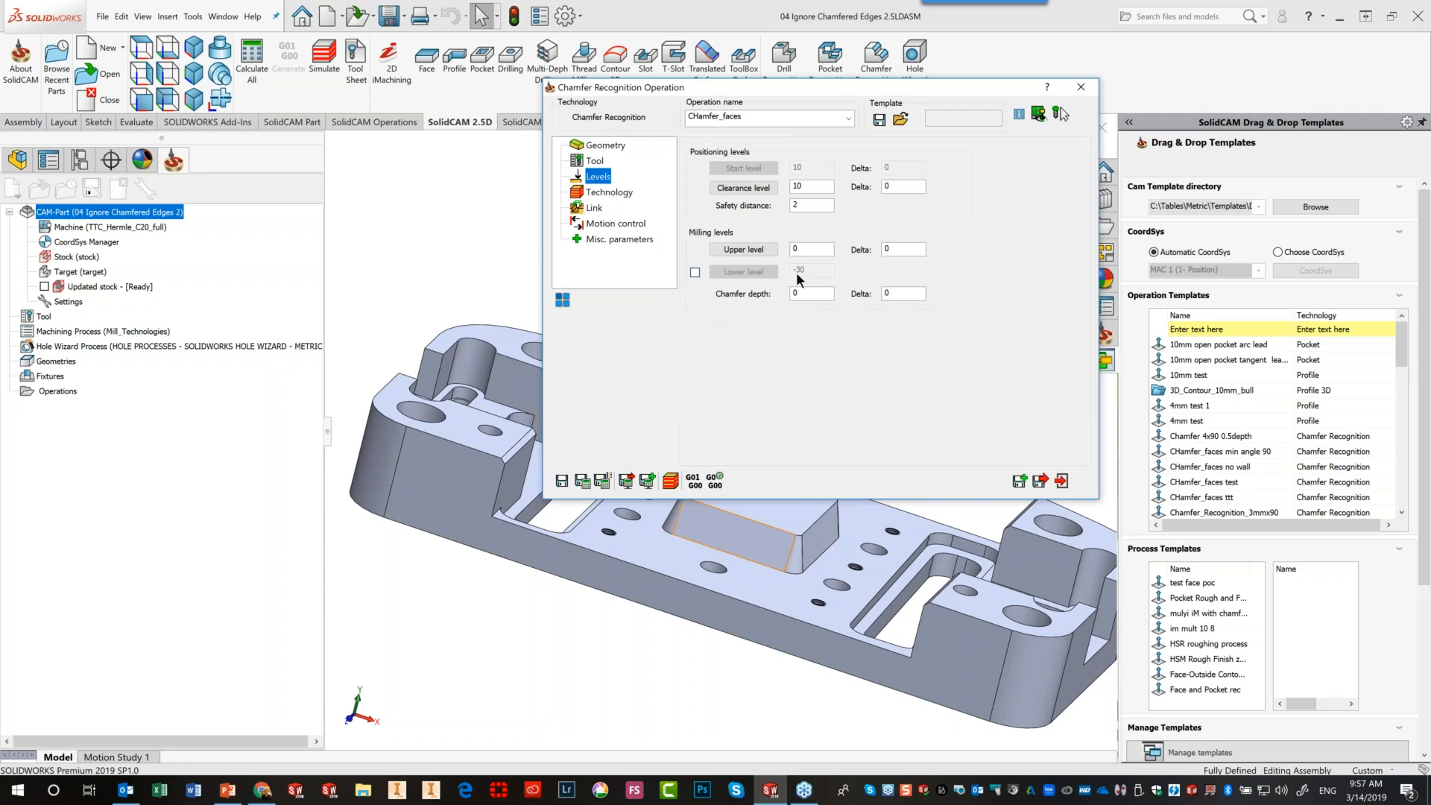
pyautogui.click(695, 273)
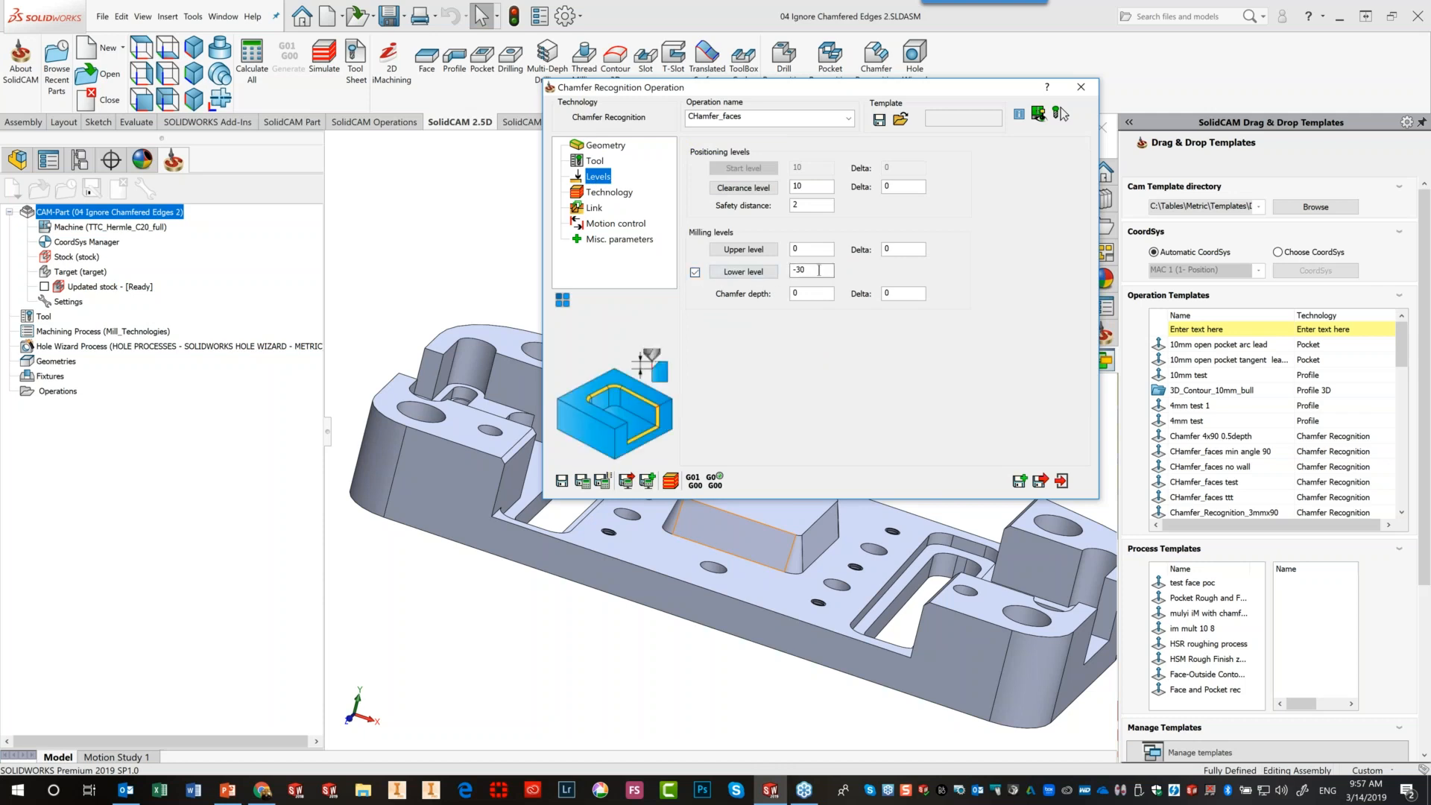
pyautogui.click(695, 271)
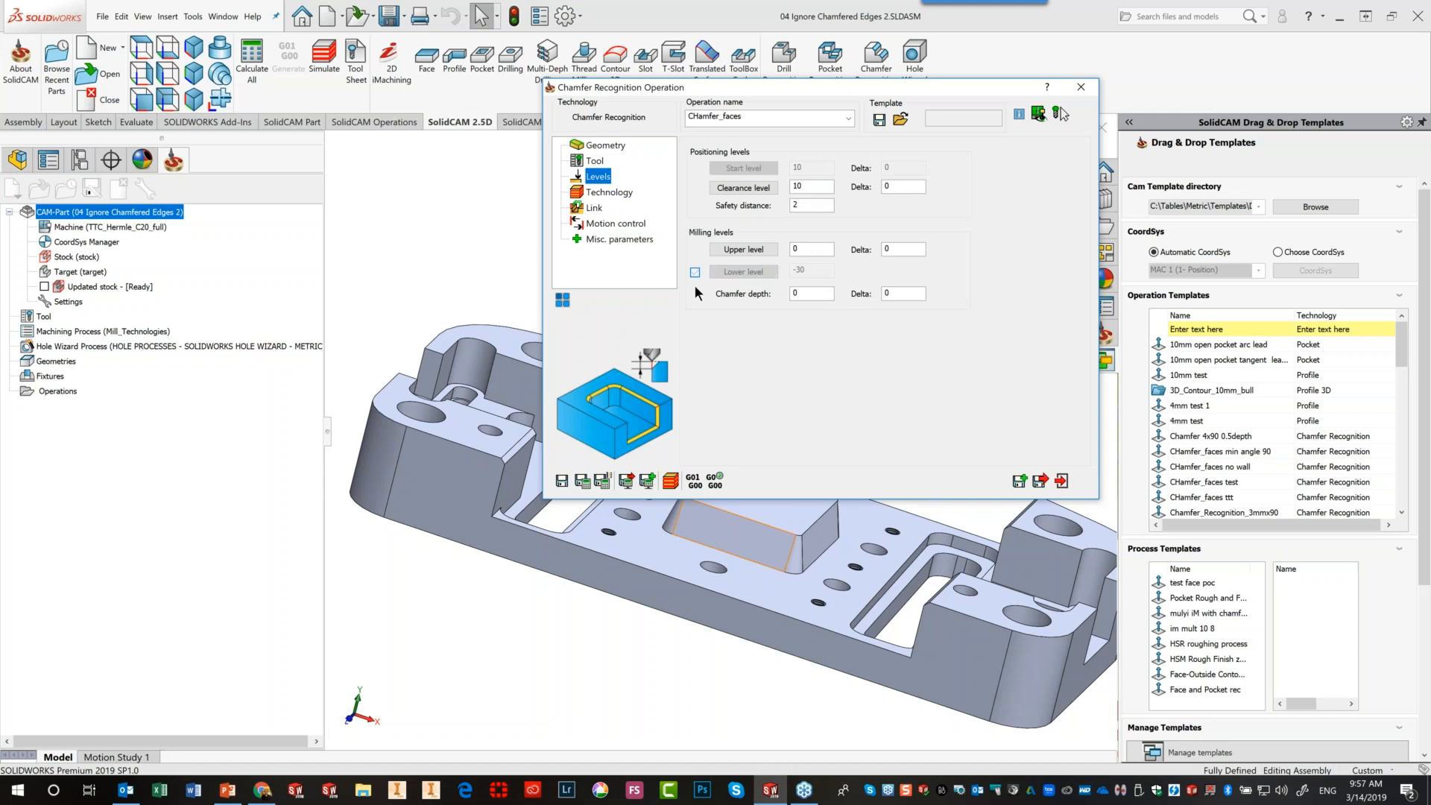
pyautogui.moveTo(802, 294); pyautogui.dragTo(716, 298)
pyautogui.write('1')
# Check the cutting diameter in the chamfer technology settings, and save and calculate the operation
pyautogui.click(624, 193)
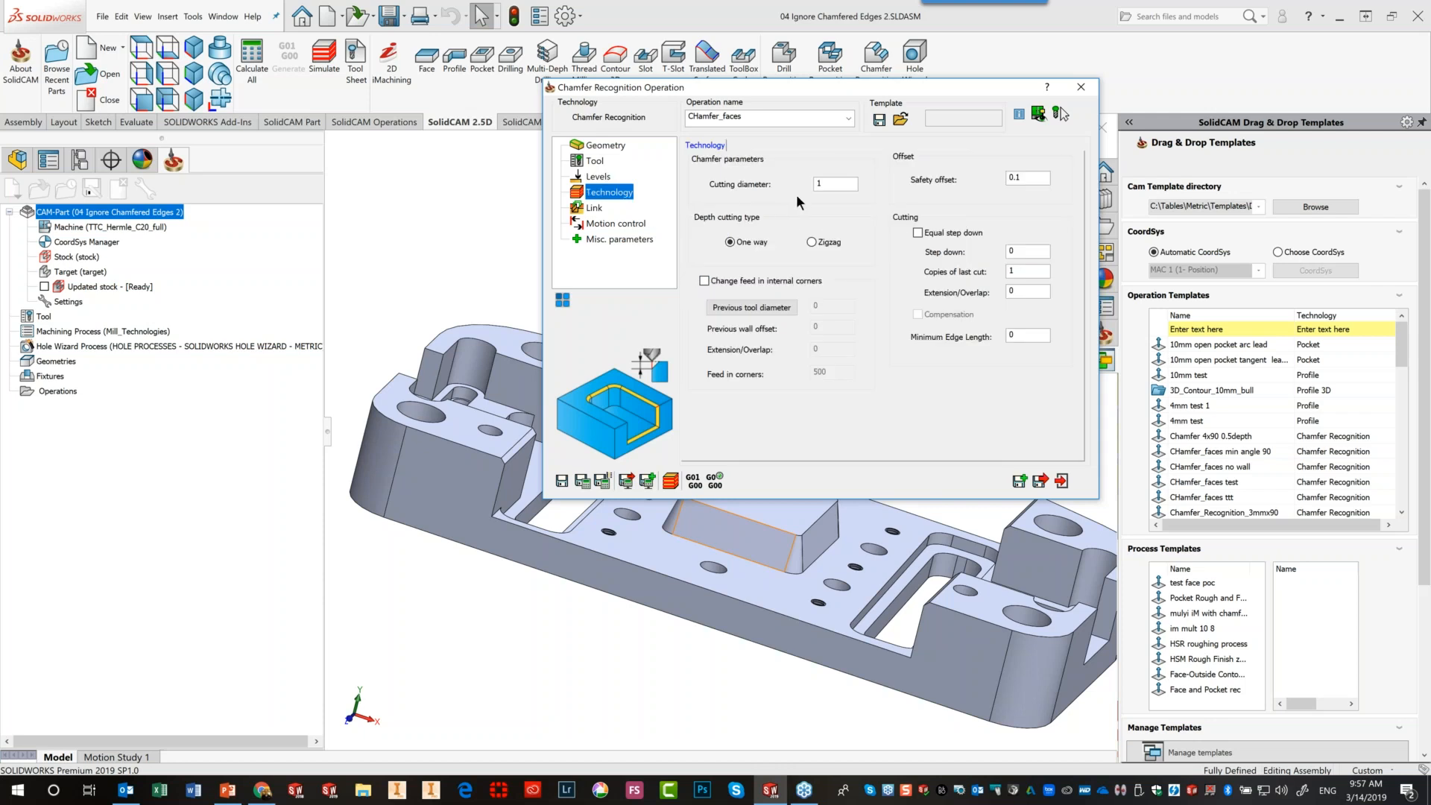
pyautogui.click(826, 183)
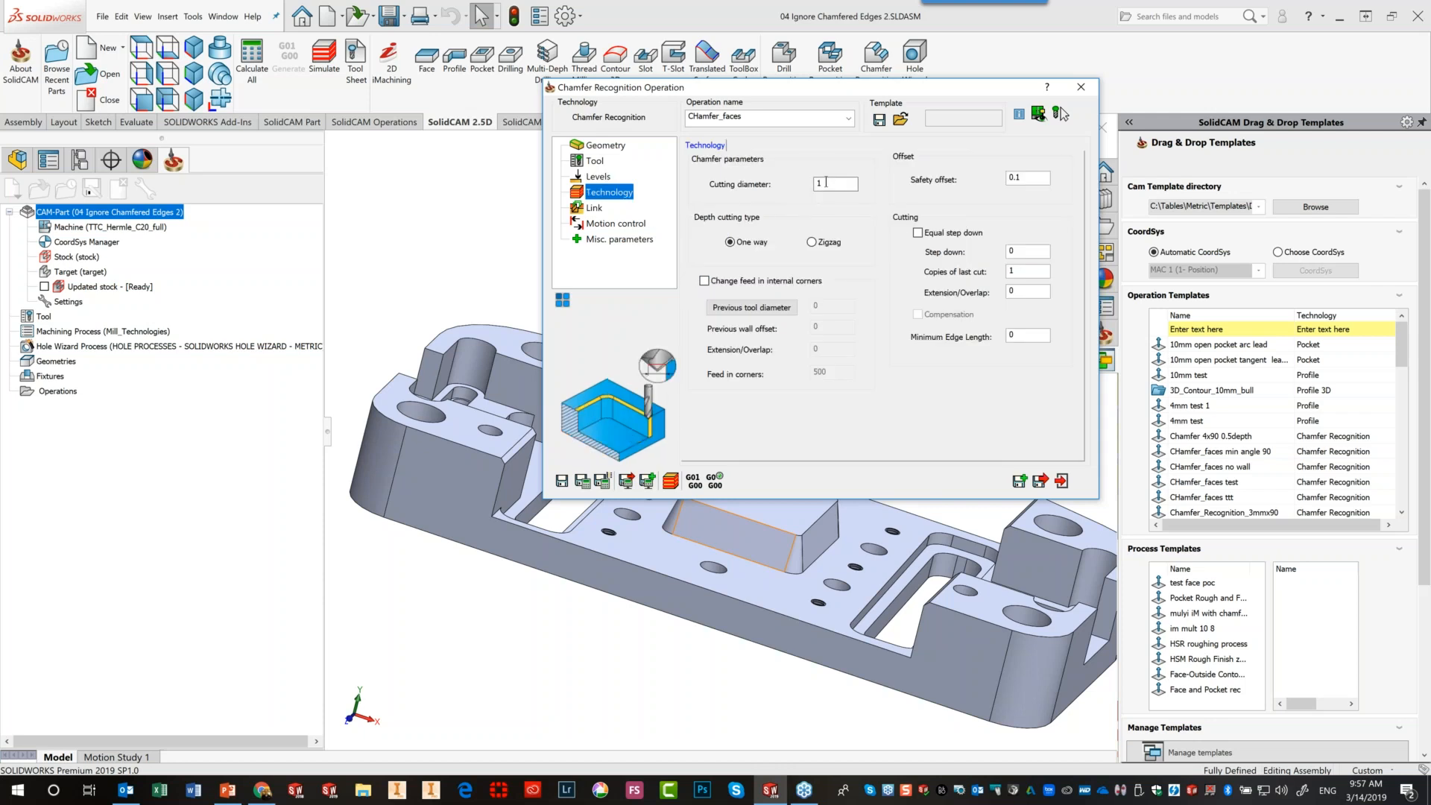
pyautogui.click(583, 482)
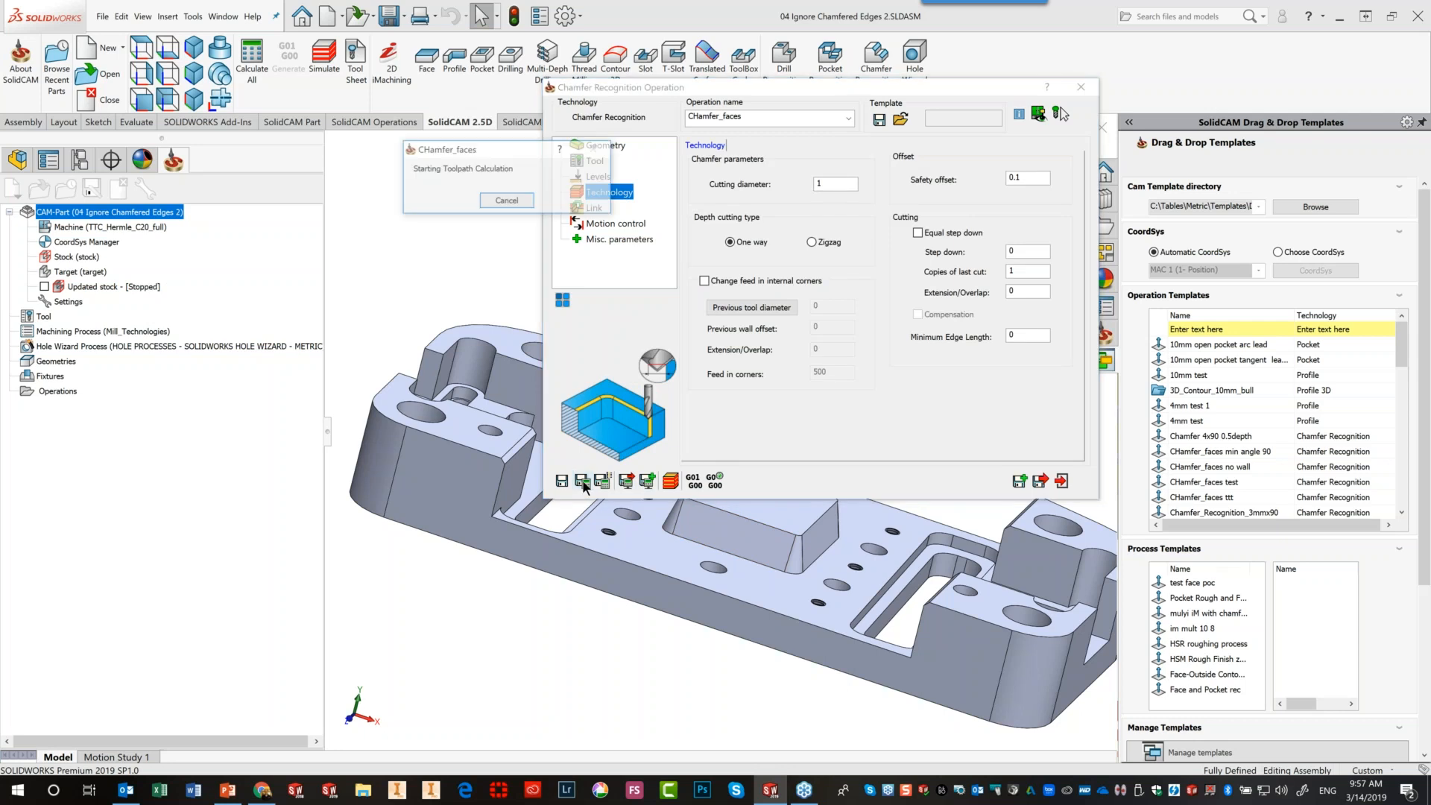
# Simulate the chamfer operation in SolidVerify, inspect the machined edges around the angled block and slot, and exit the simulation
pyautogui.click(668, 482)
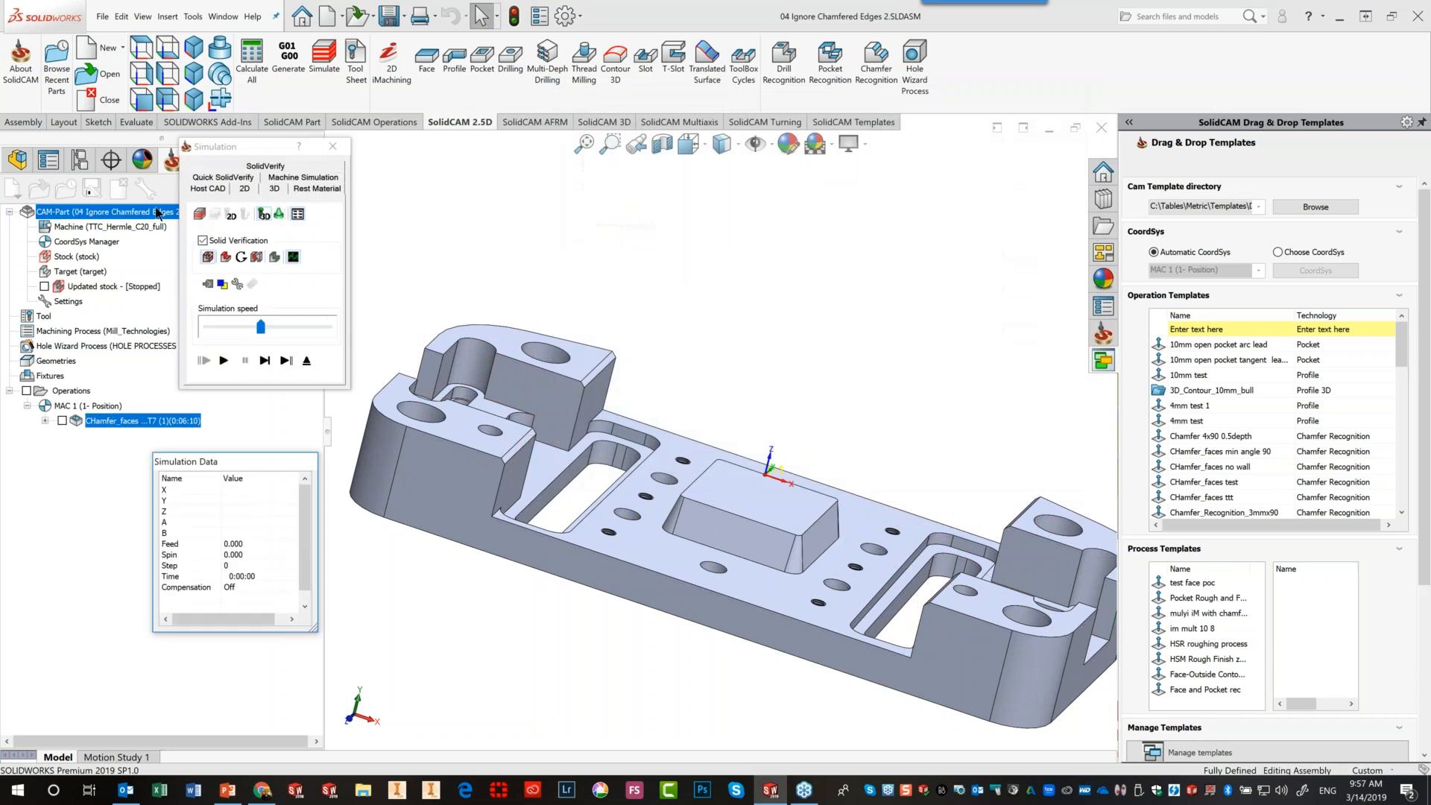
pyautogui.click(253, 164)
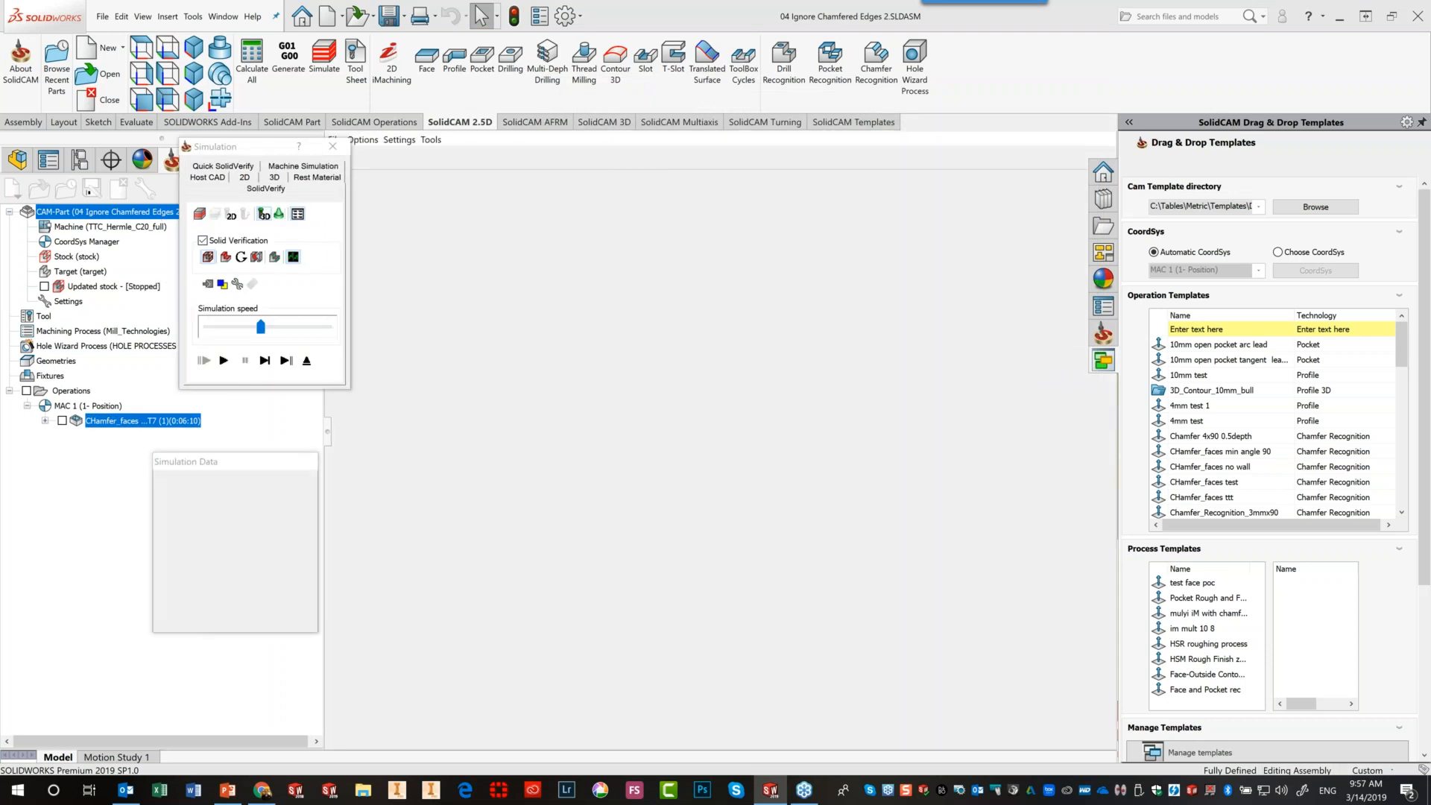
pyautogui.click(222, 353)
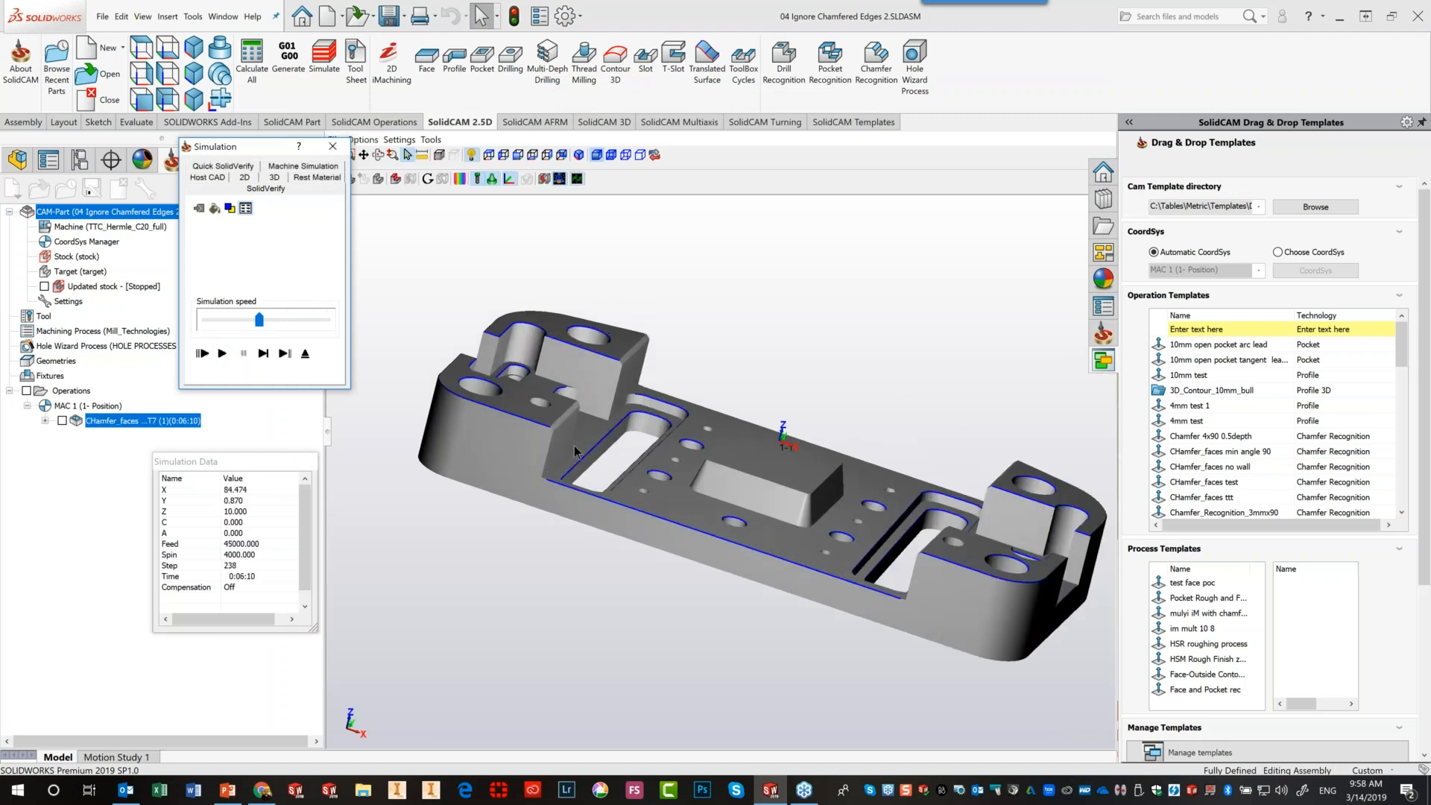
pyautogui.scroll(5, 570, 446)
pyautogui.scroll(3, 511, 405)
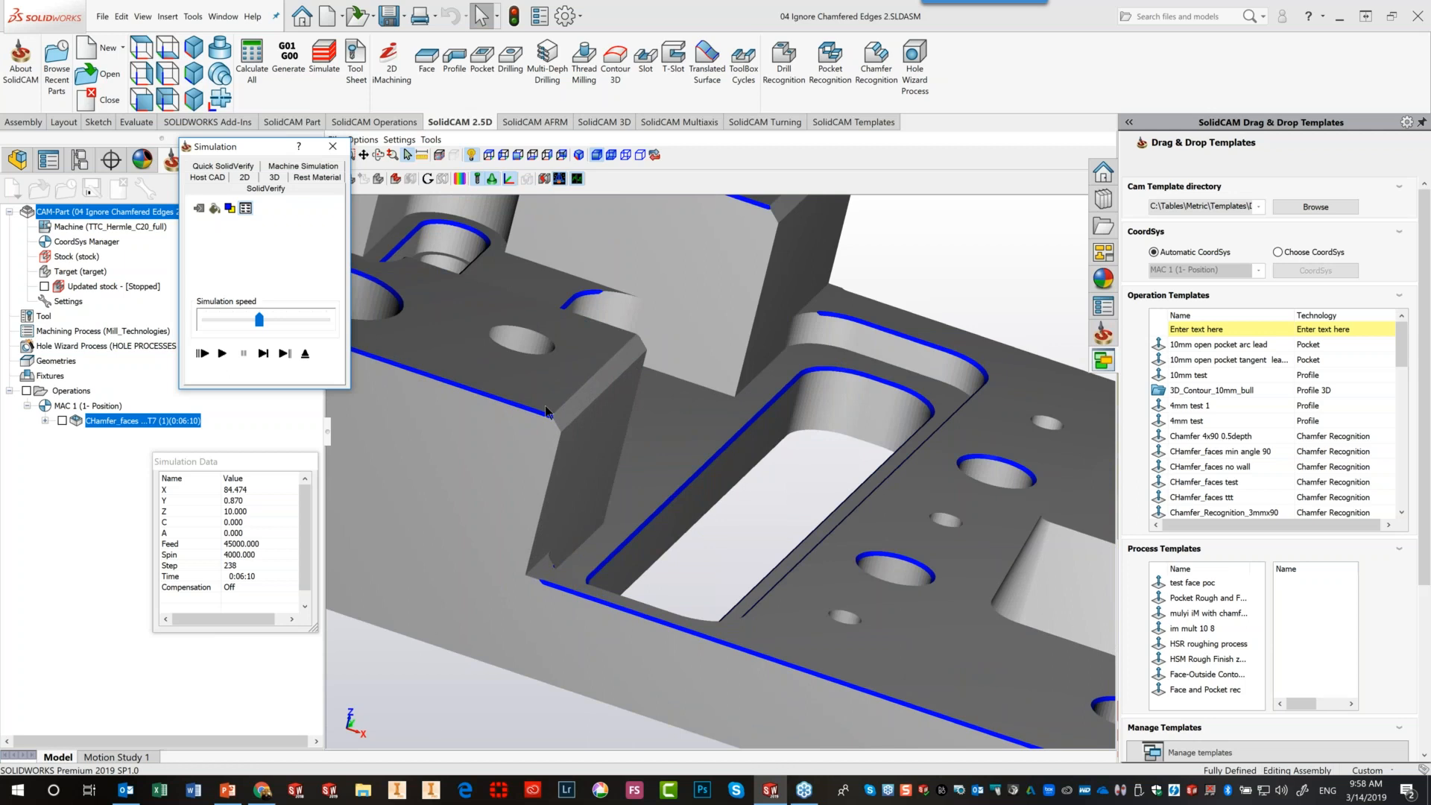
pyautogui.scroll(-4, 682, 454)
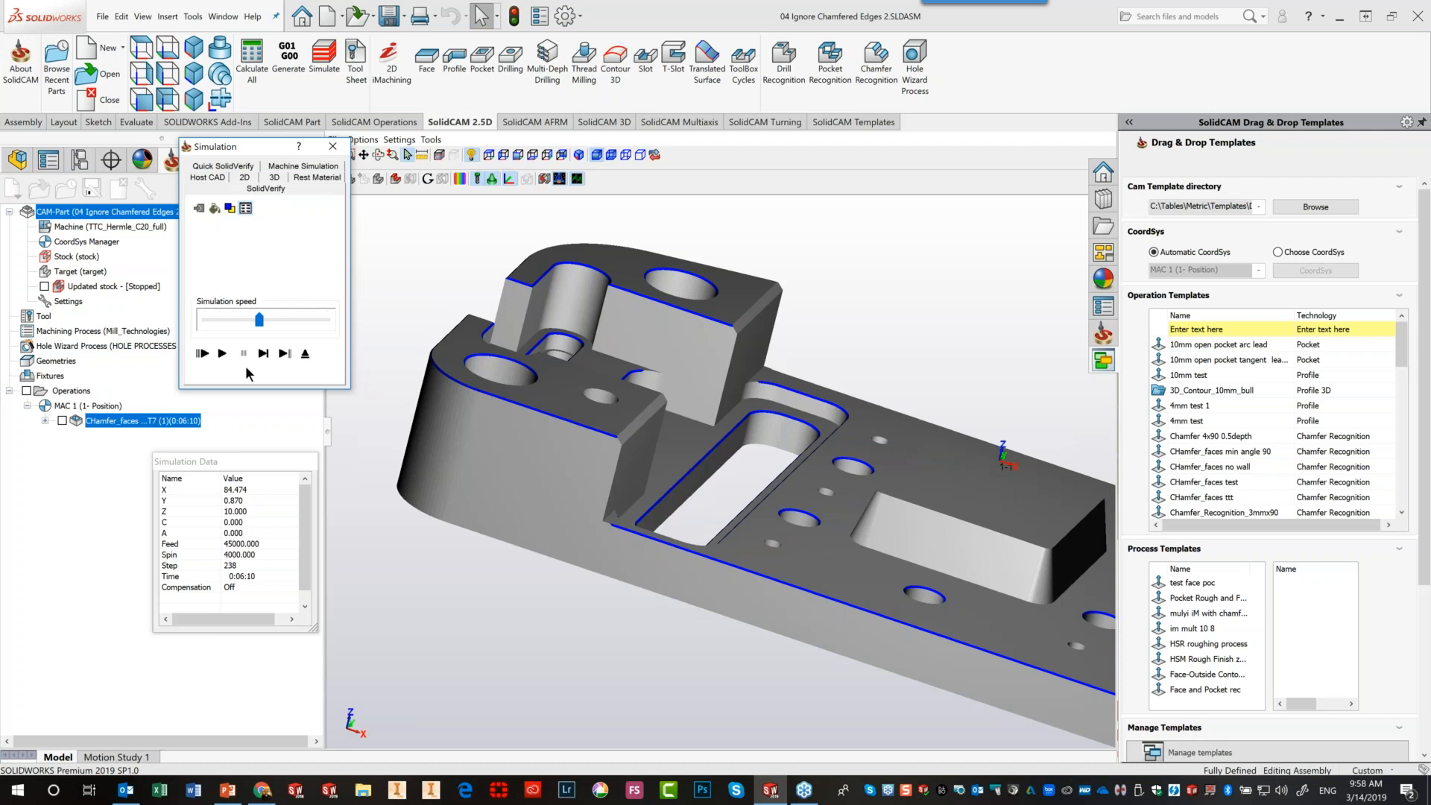
pyautogui.click(313, 360)
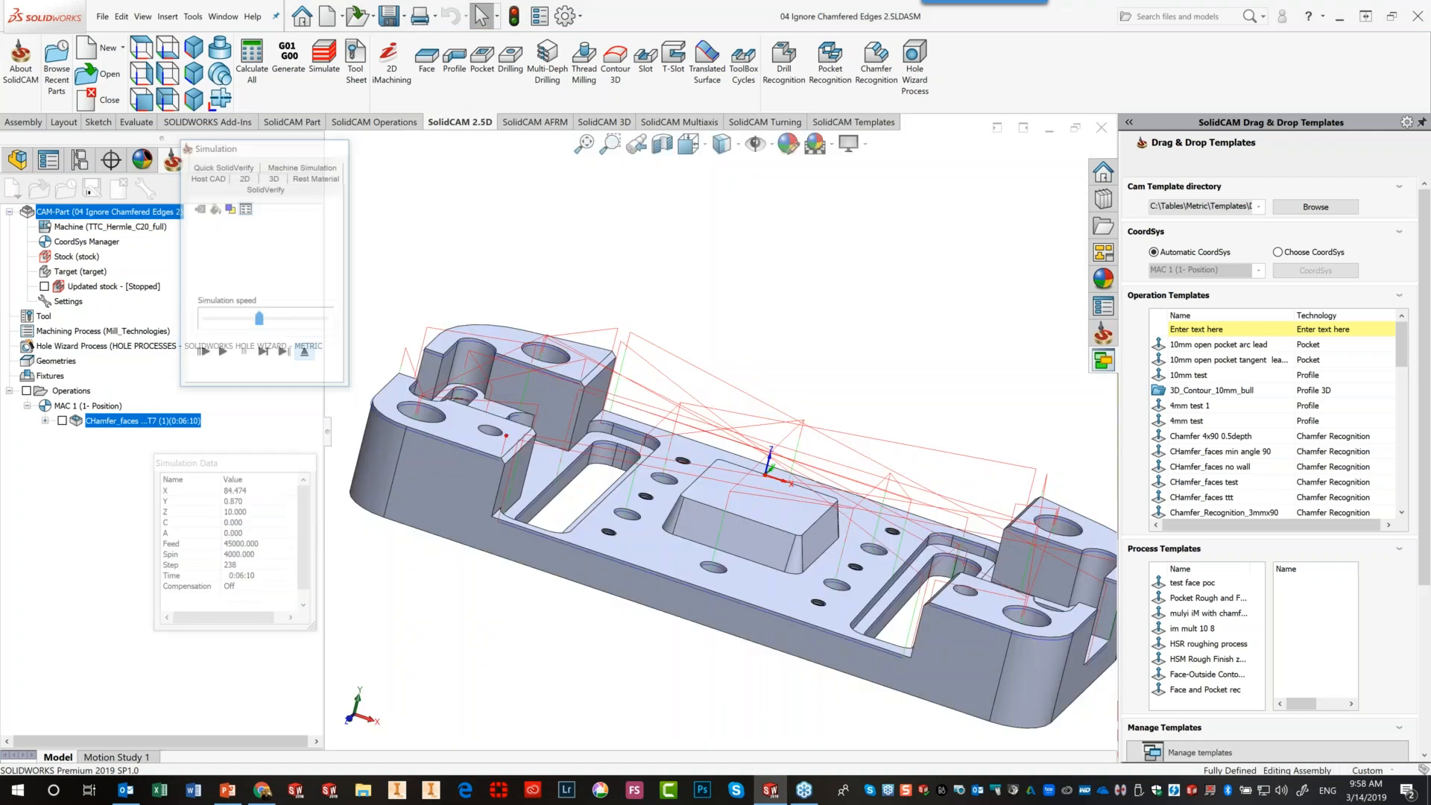
# Edit the chamfer operation's faces geometry and clear the existing solid body selection
pyautogui.click(608, 145)
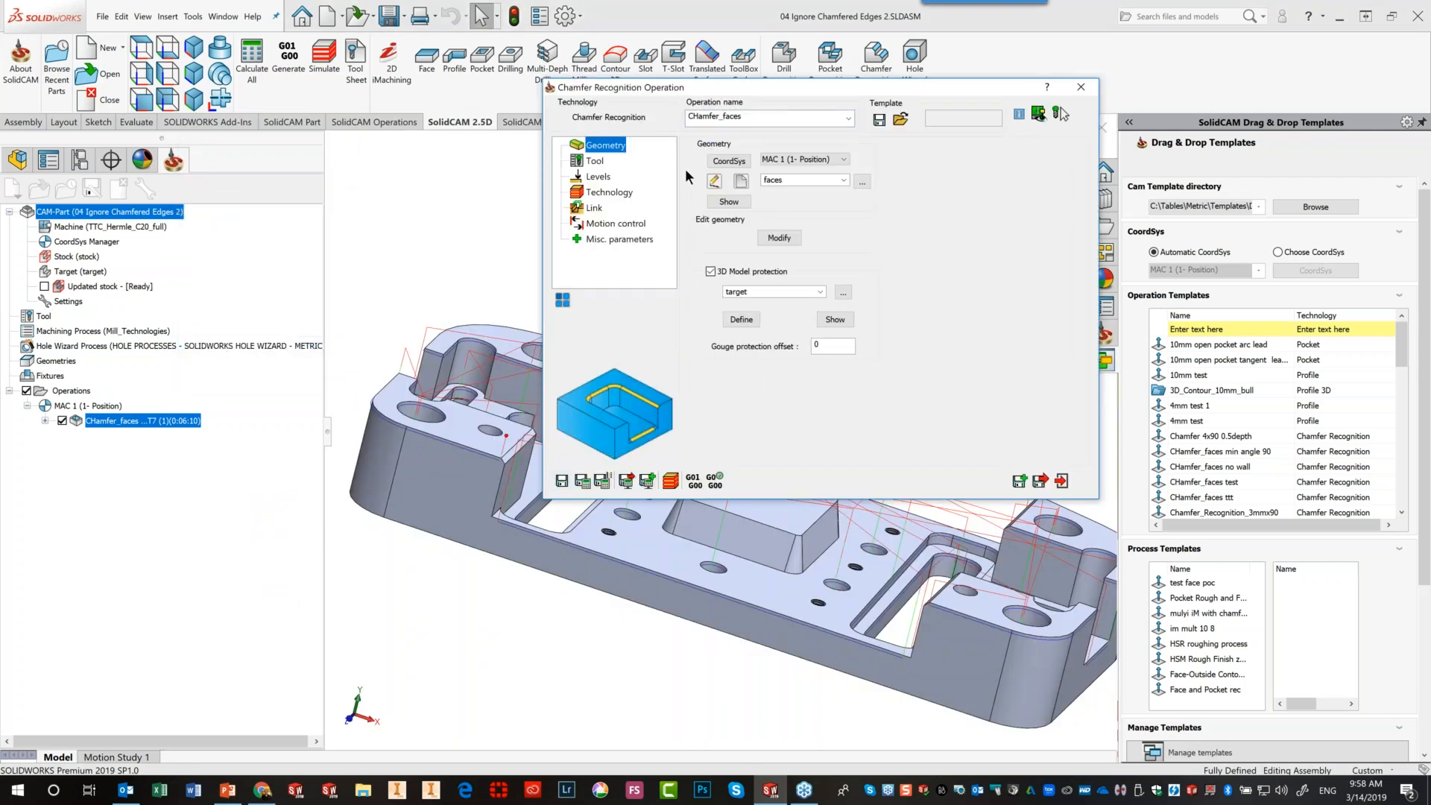
pyautogui.click(713, 180)
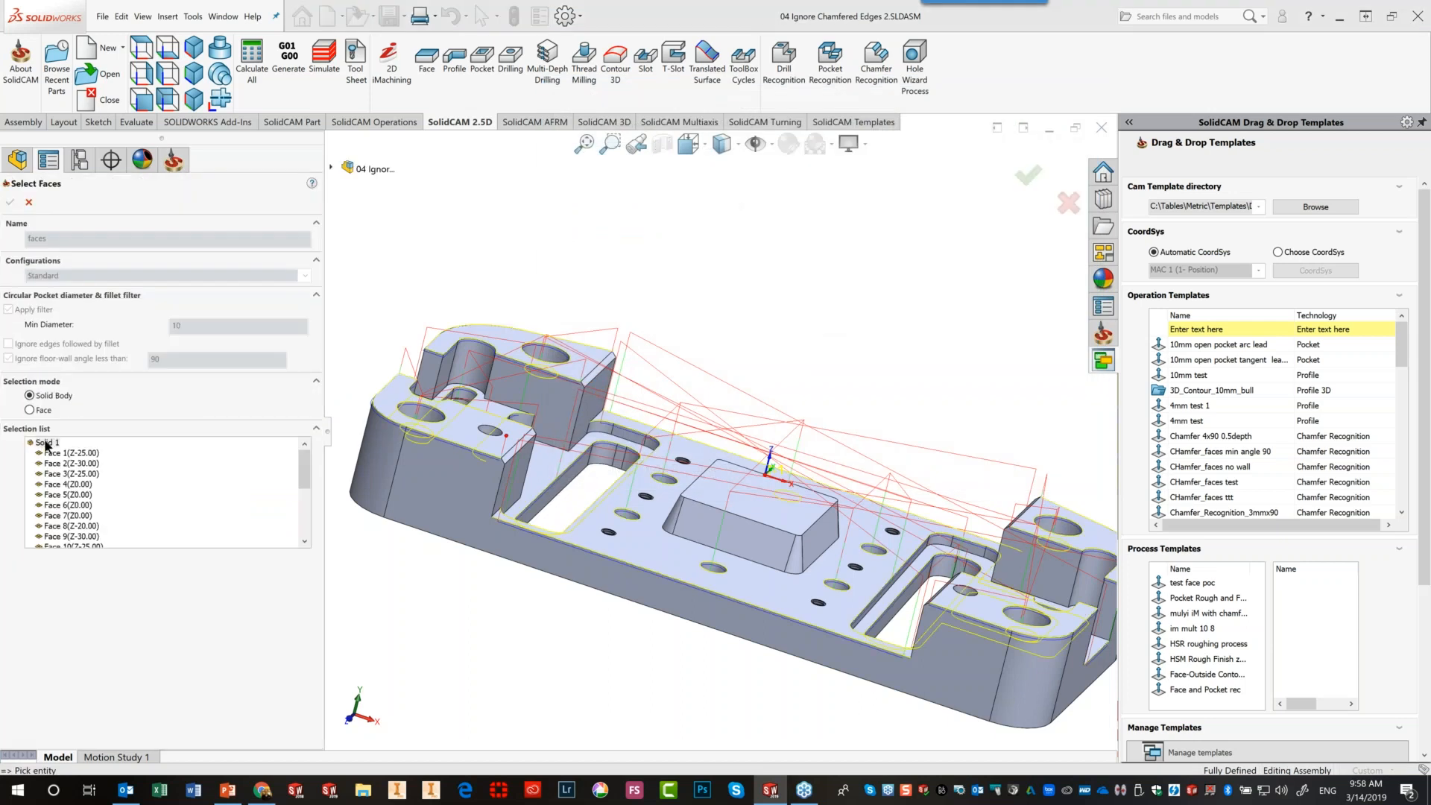
pyautogui.rightClick(46, 443)
pyautogui.click(65, 464)
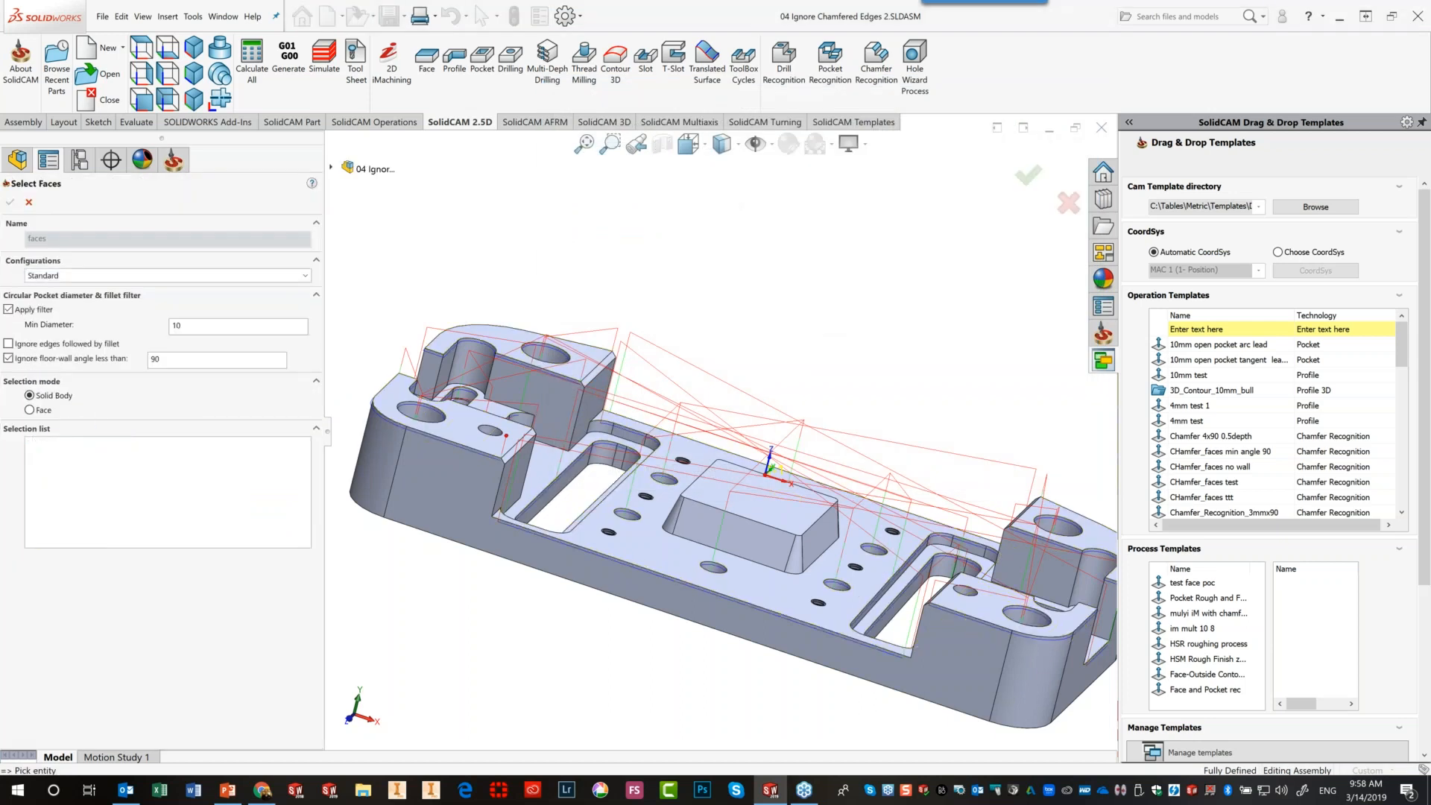
# Set the filter ignoring floor-wall angles to less than 70, select the solid body again and accept the faces geometry
pyautogui.moveTo(140, 361); pyautogui.dragTo(85, 356)
pyautogui.write('7')
pyautogui.click(636, 564)
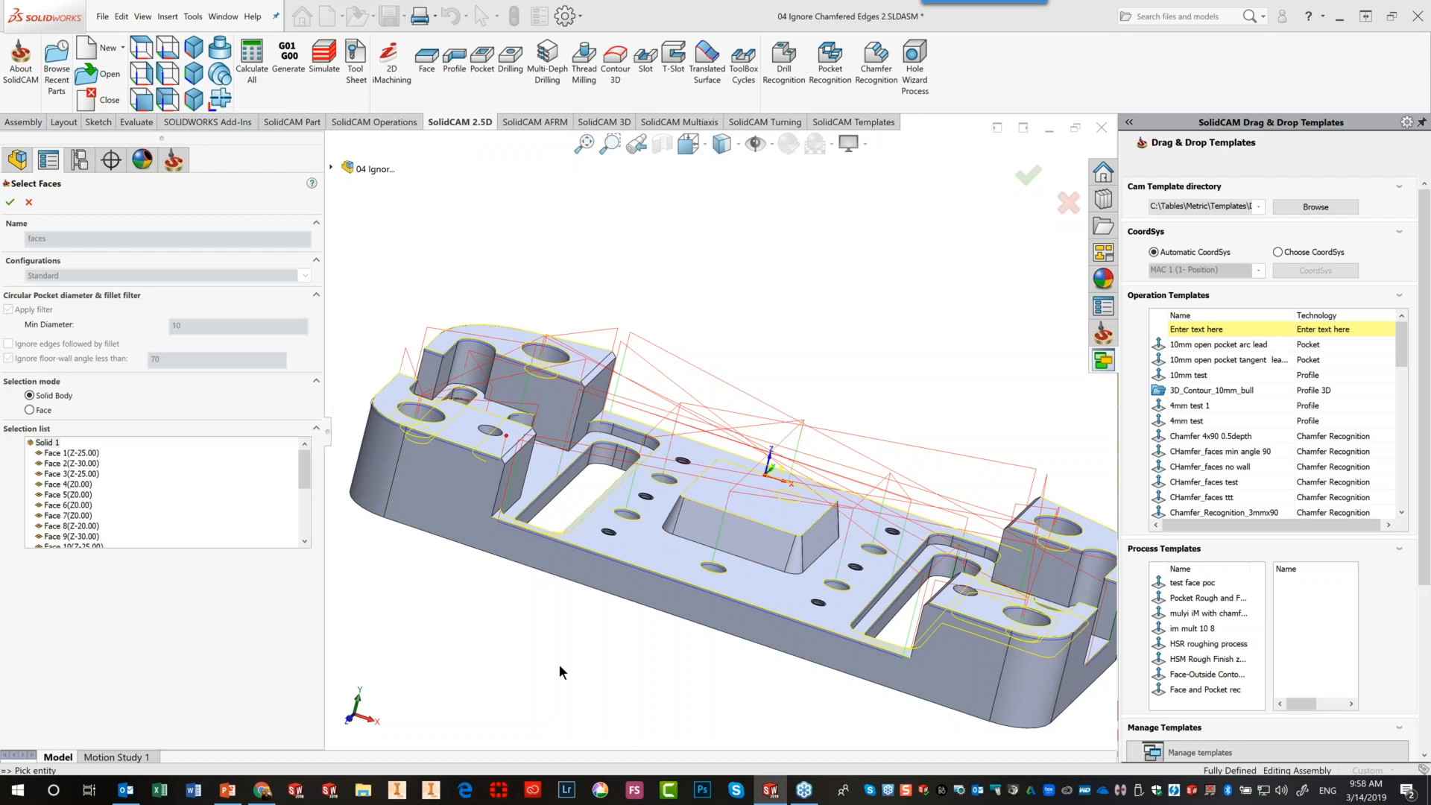
pyautogui.click(10, 202)
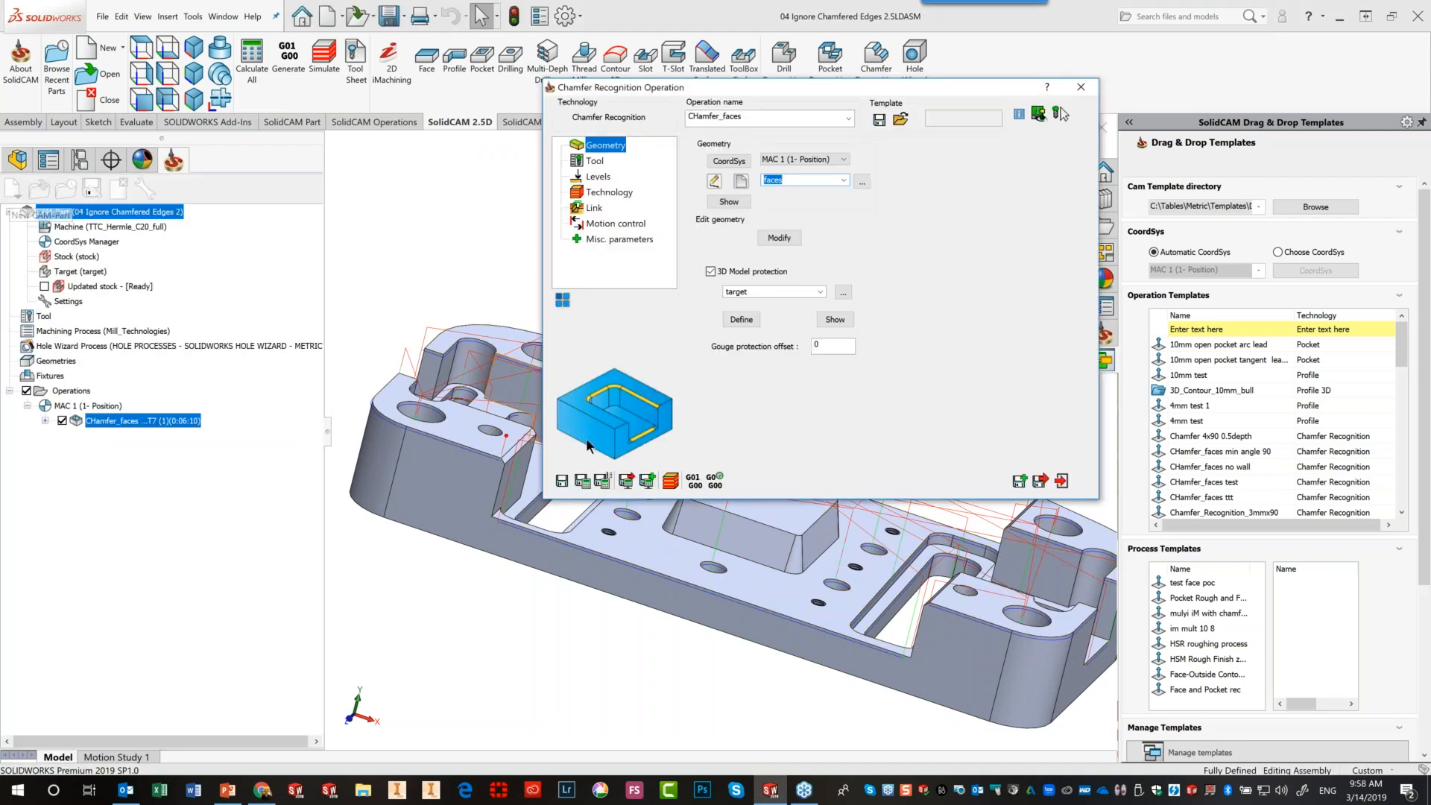
# Save, calculate and simulate the chamfer operation in SolidVerify, examine the edges around the angled block, and exit the simulation and operation
pyautogui.click(584, 480)
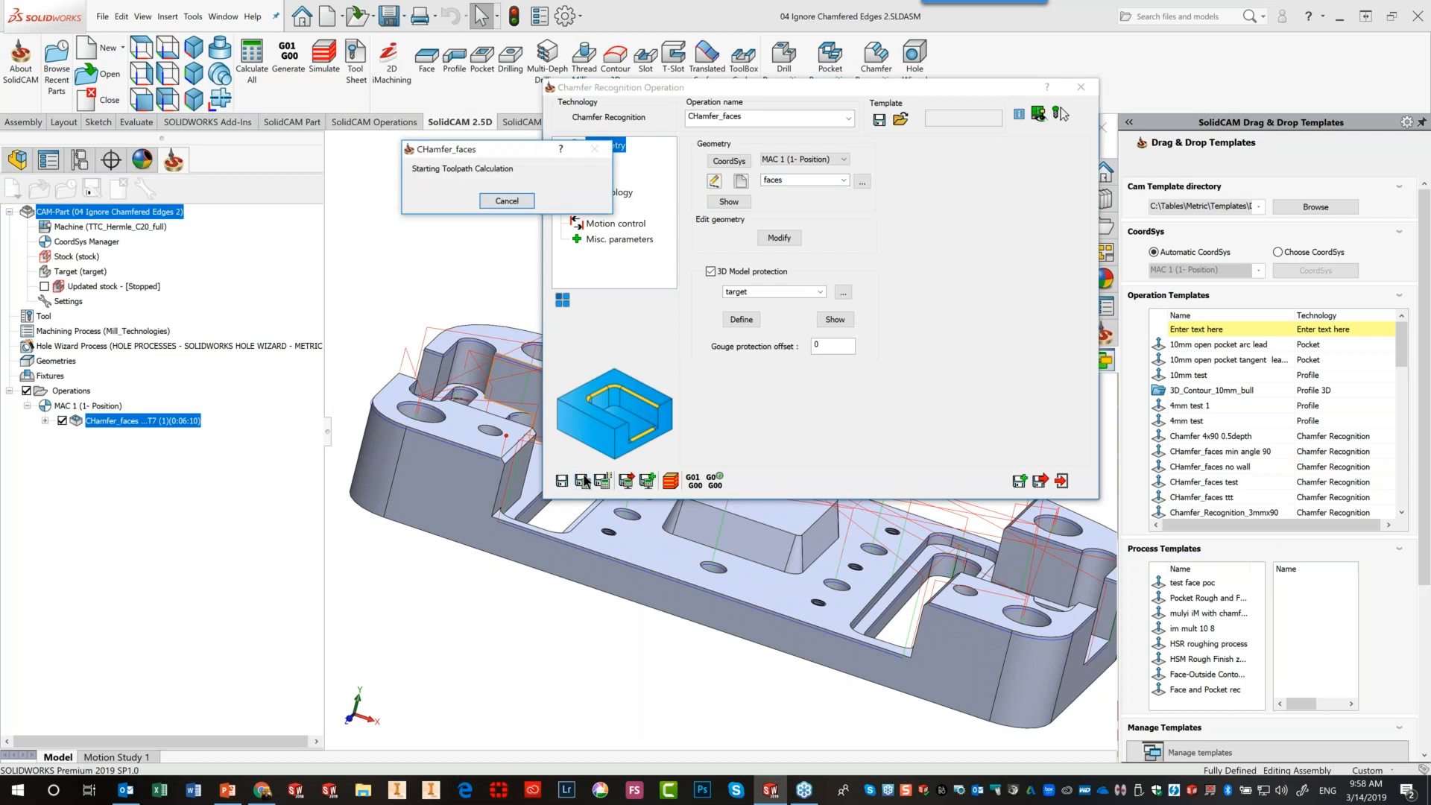
pyautogui.click(673, 481)
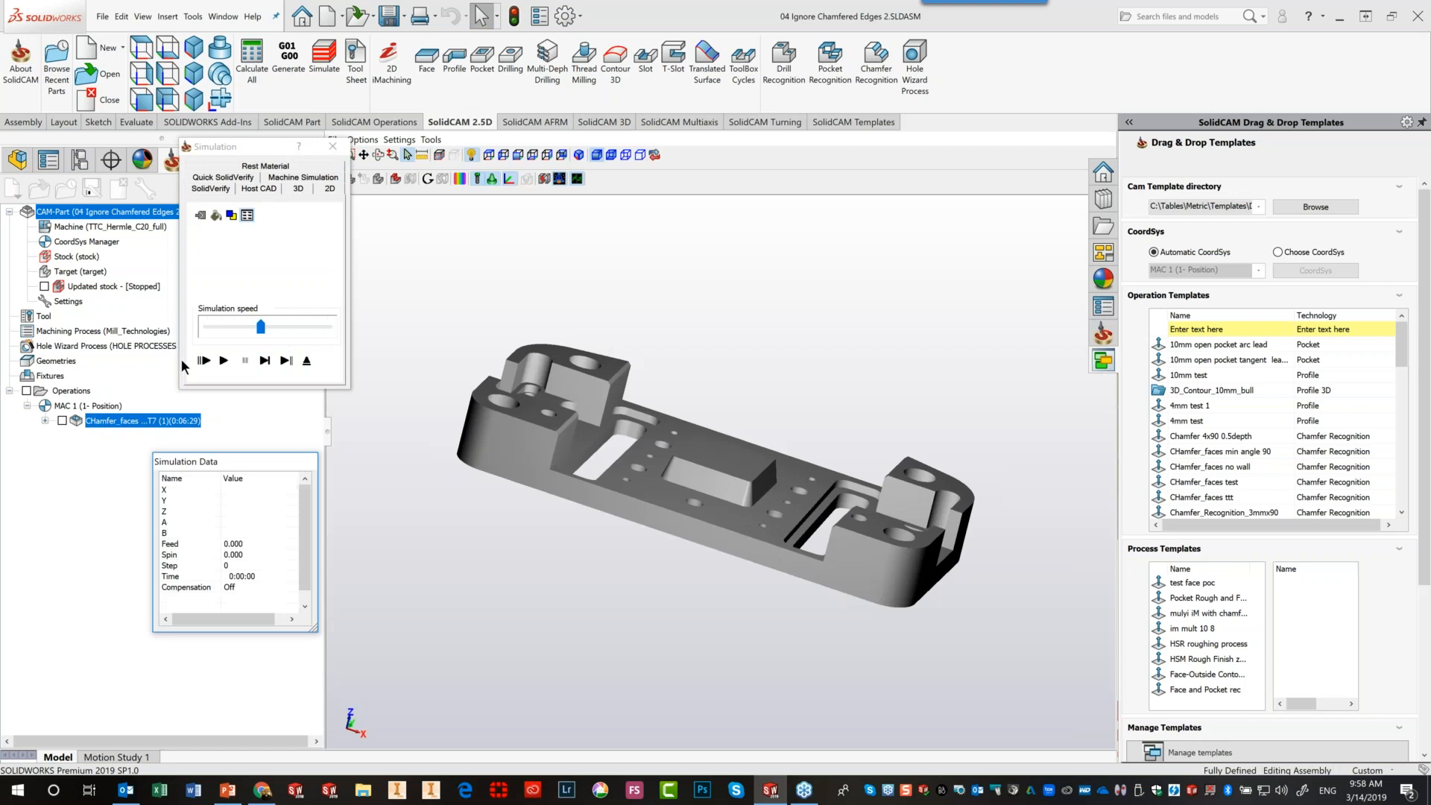
pyautogui.click(204, 358)
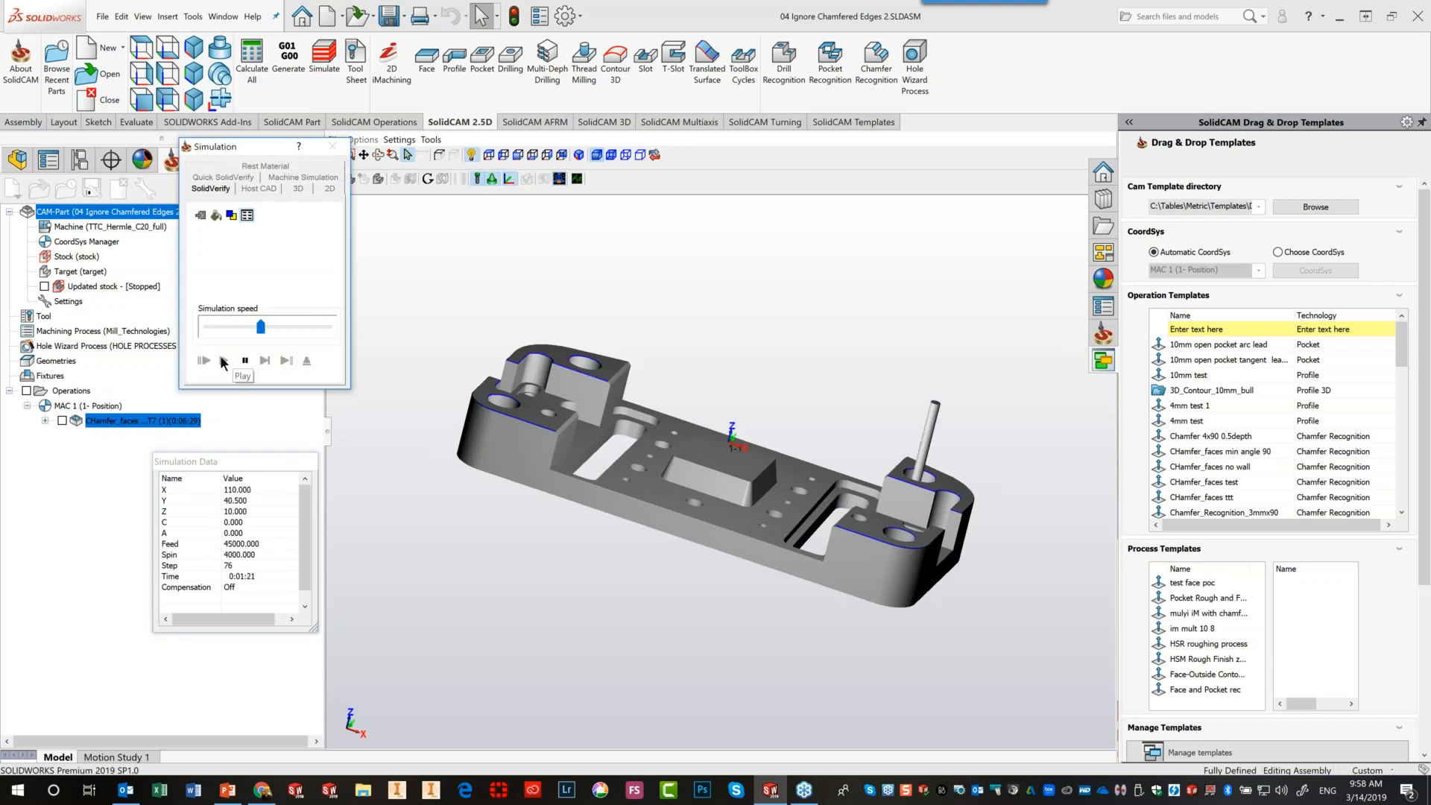
pyautogui.scroll(5, 714, 499)
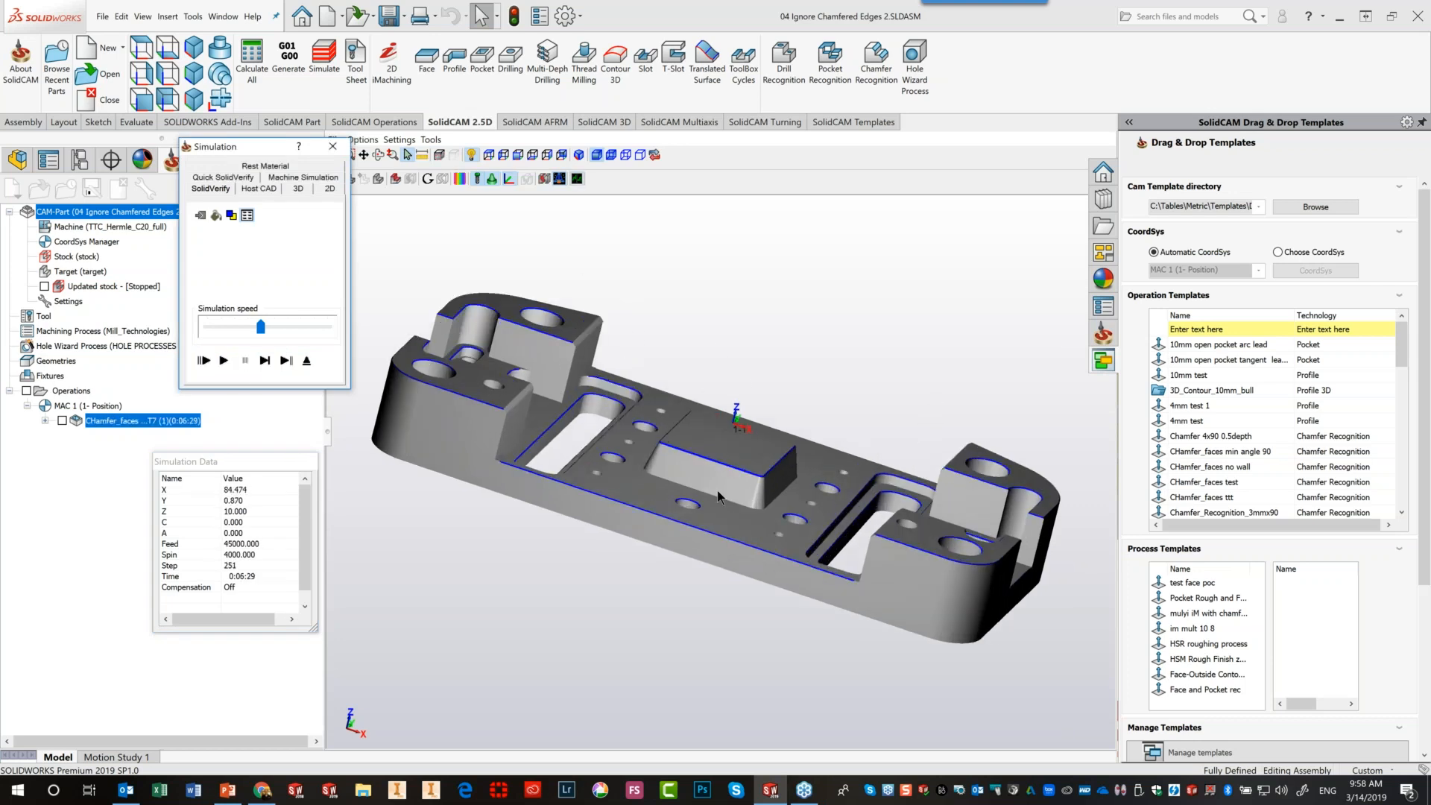
pyautogui.scroll(3, 718, 492)
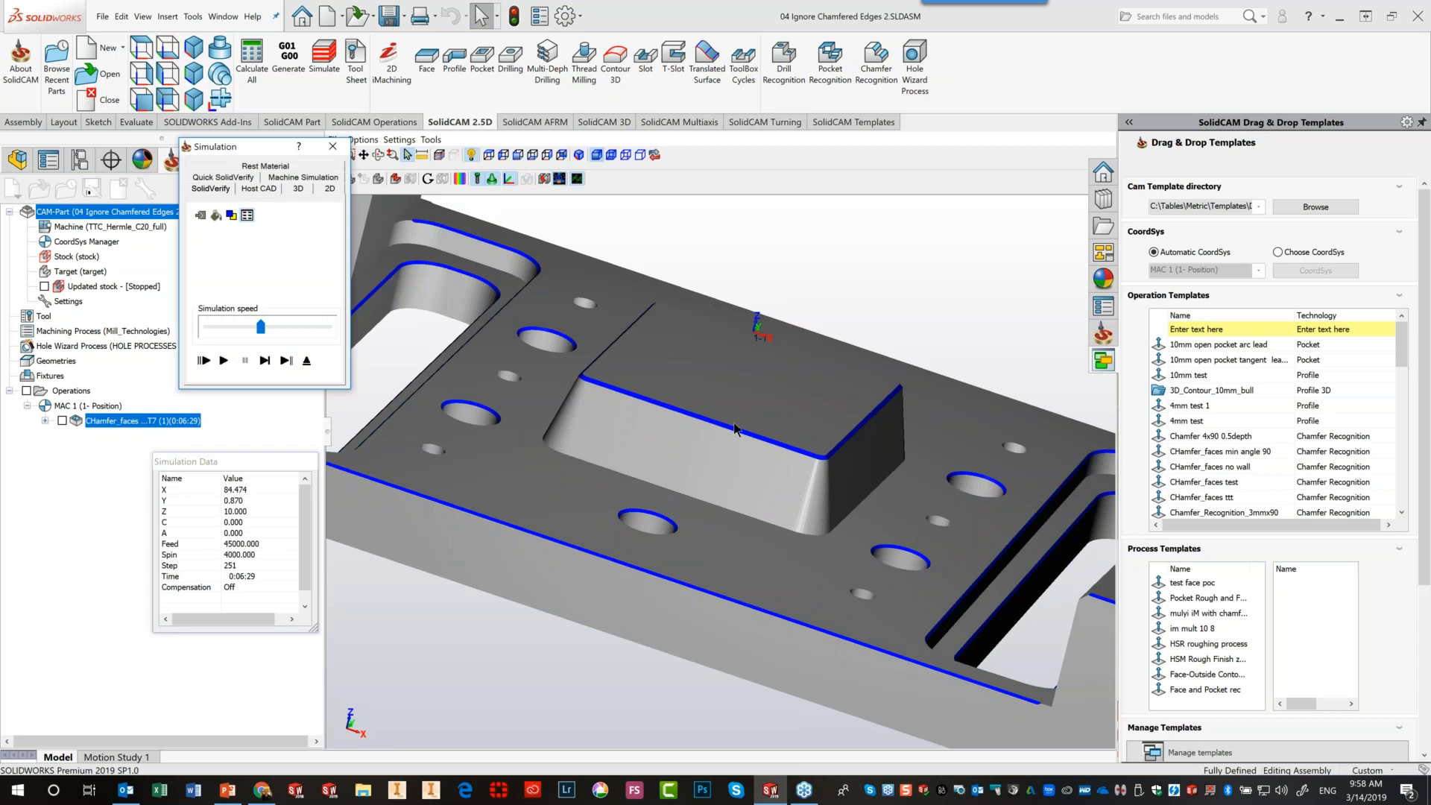
pyautogui.scroll(-8, 730, 451)
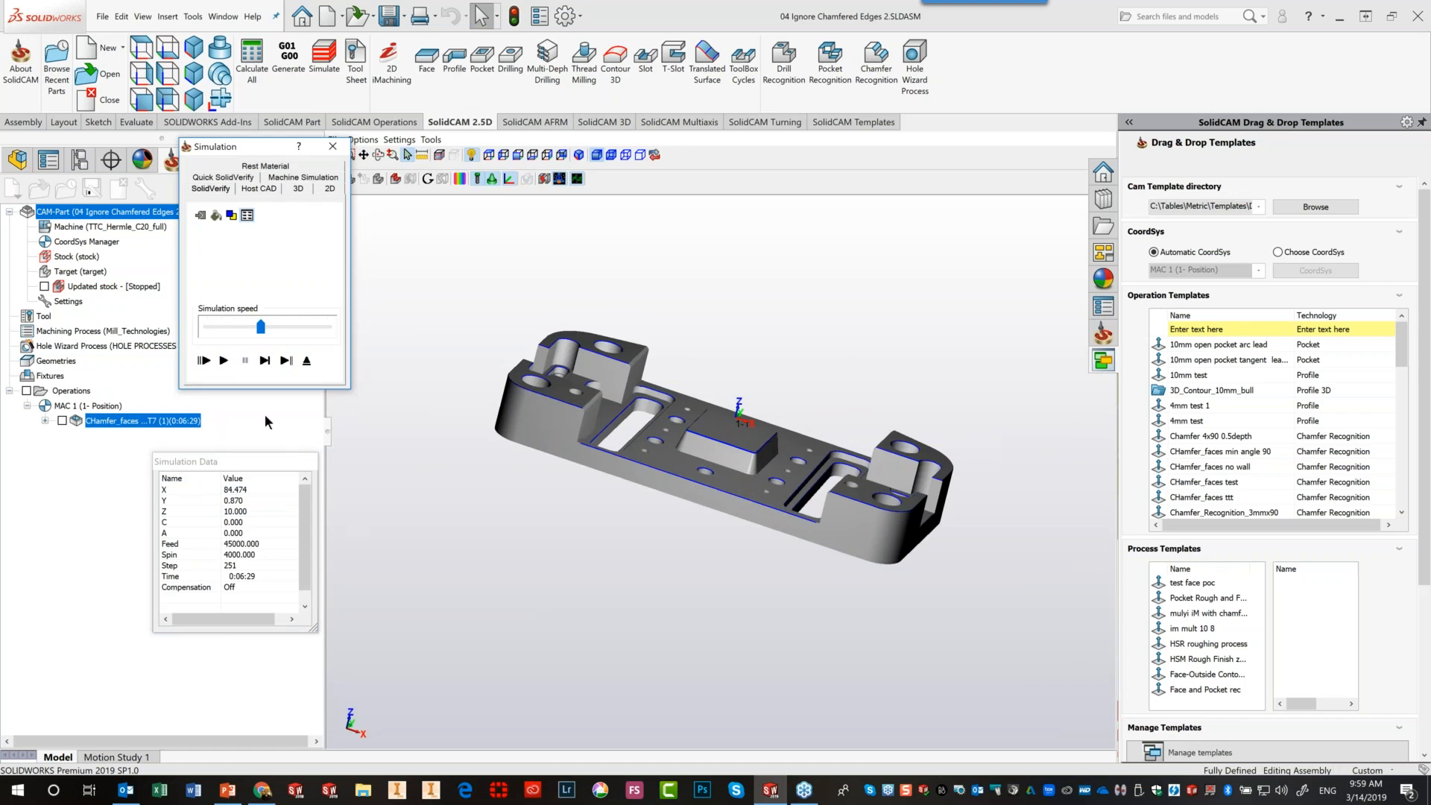
pyautogui.click(305, 361)
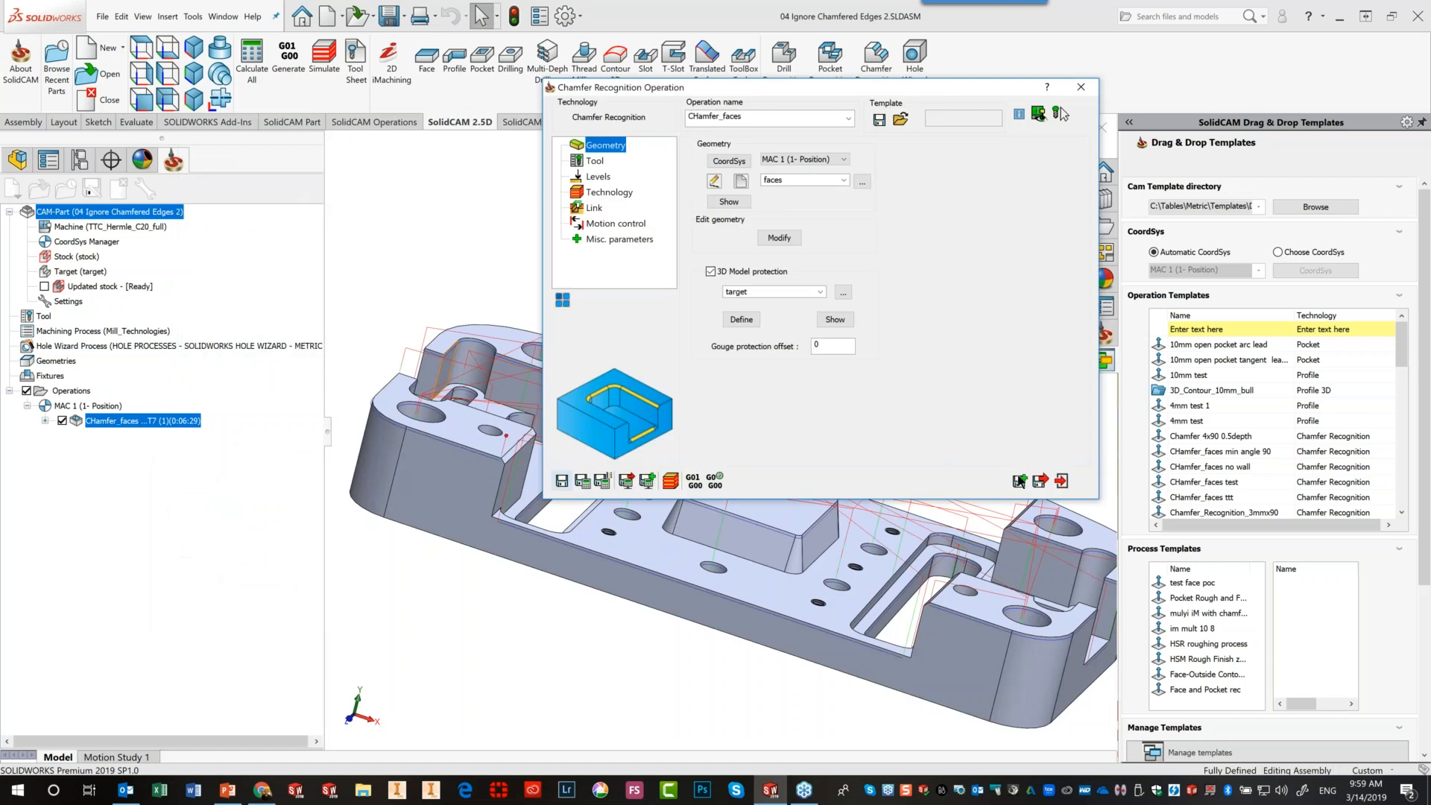
pyautogui.click(1059, 480)
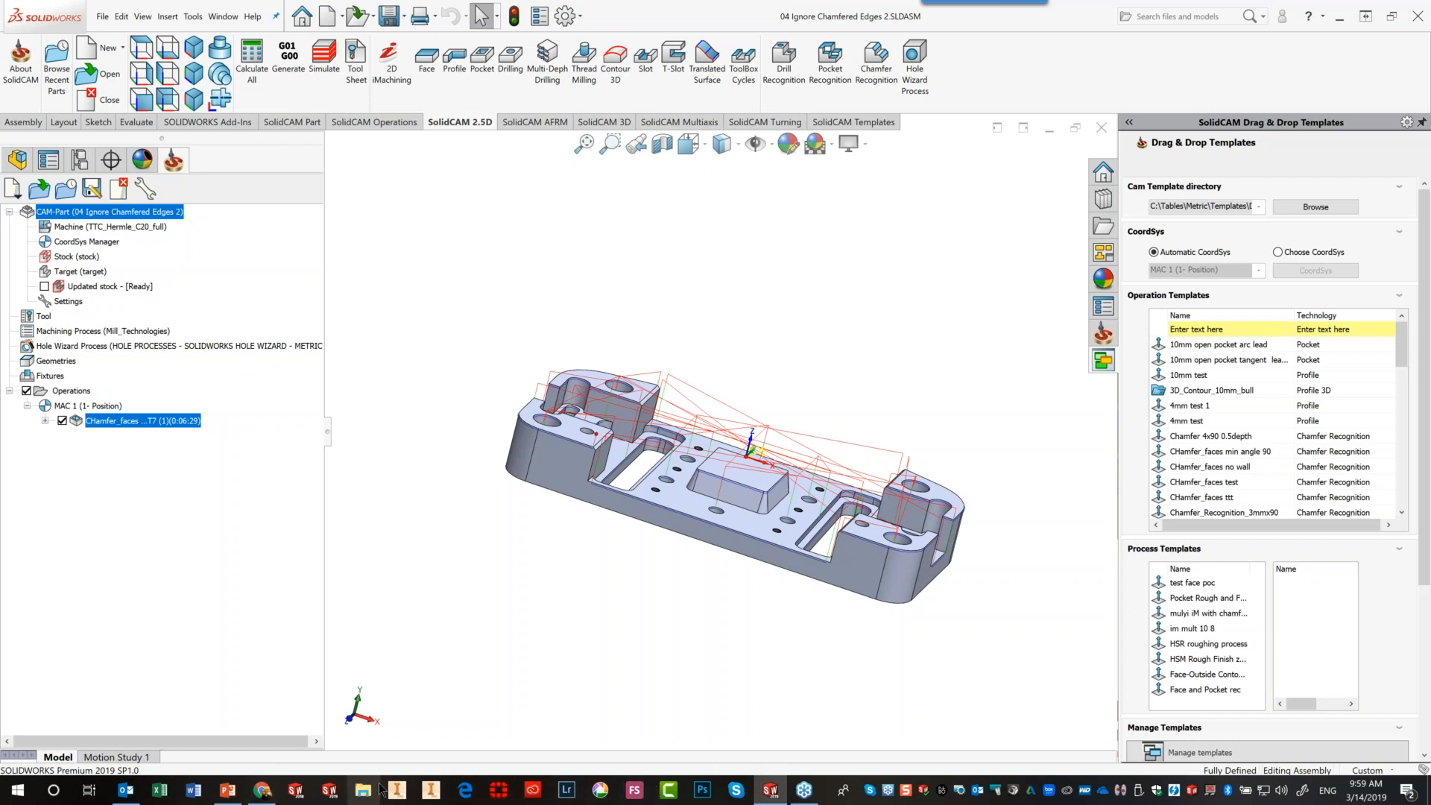
# Switch to PowerPoint and show the Multi-tool in Pocket Operation slide
pyautogui.press('super+Tab')
pyautogui.click(422, 537)
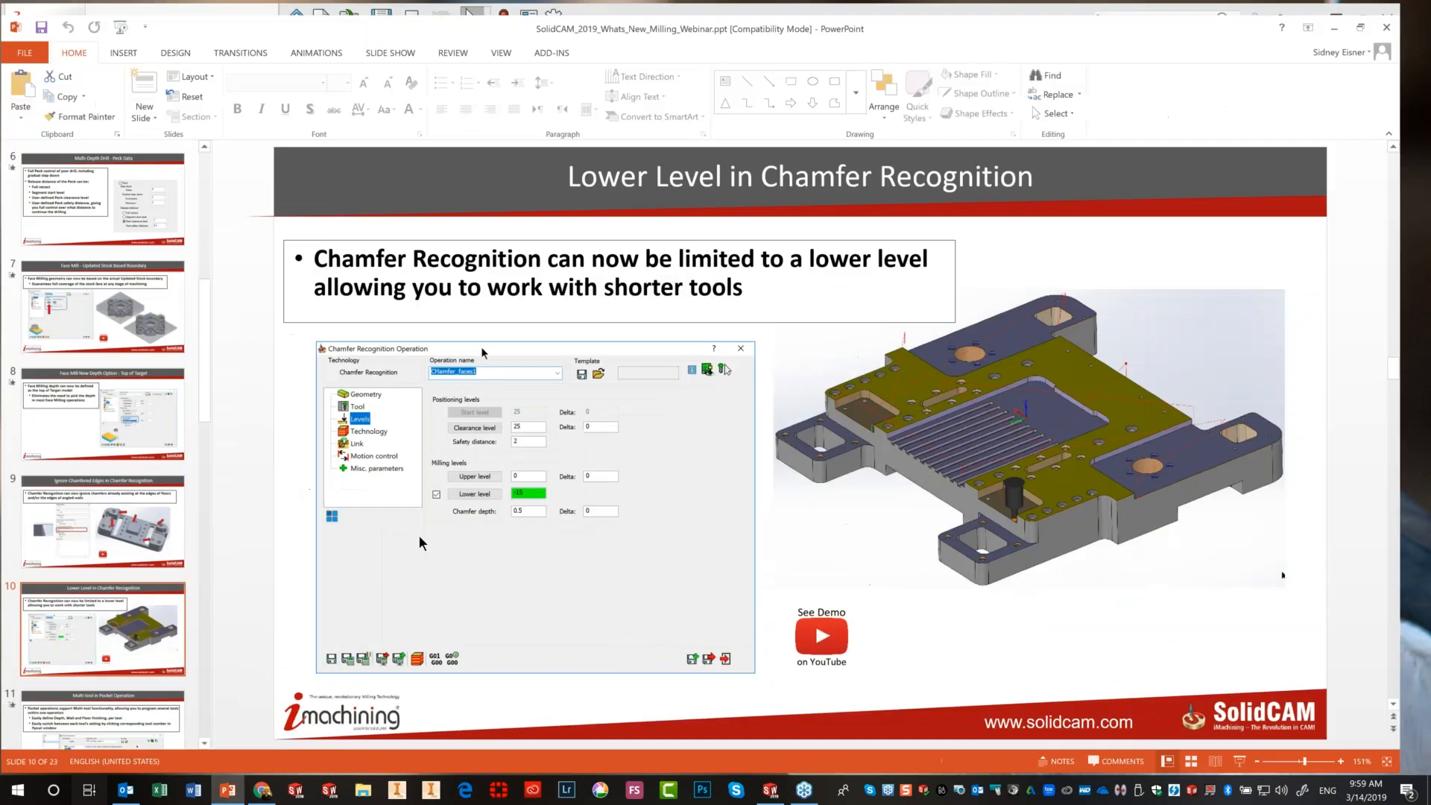
pyautogui.click(124, 714)
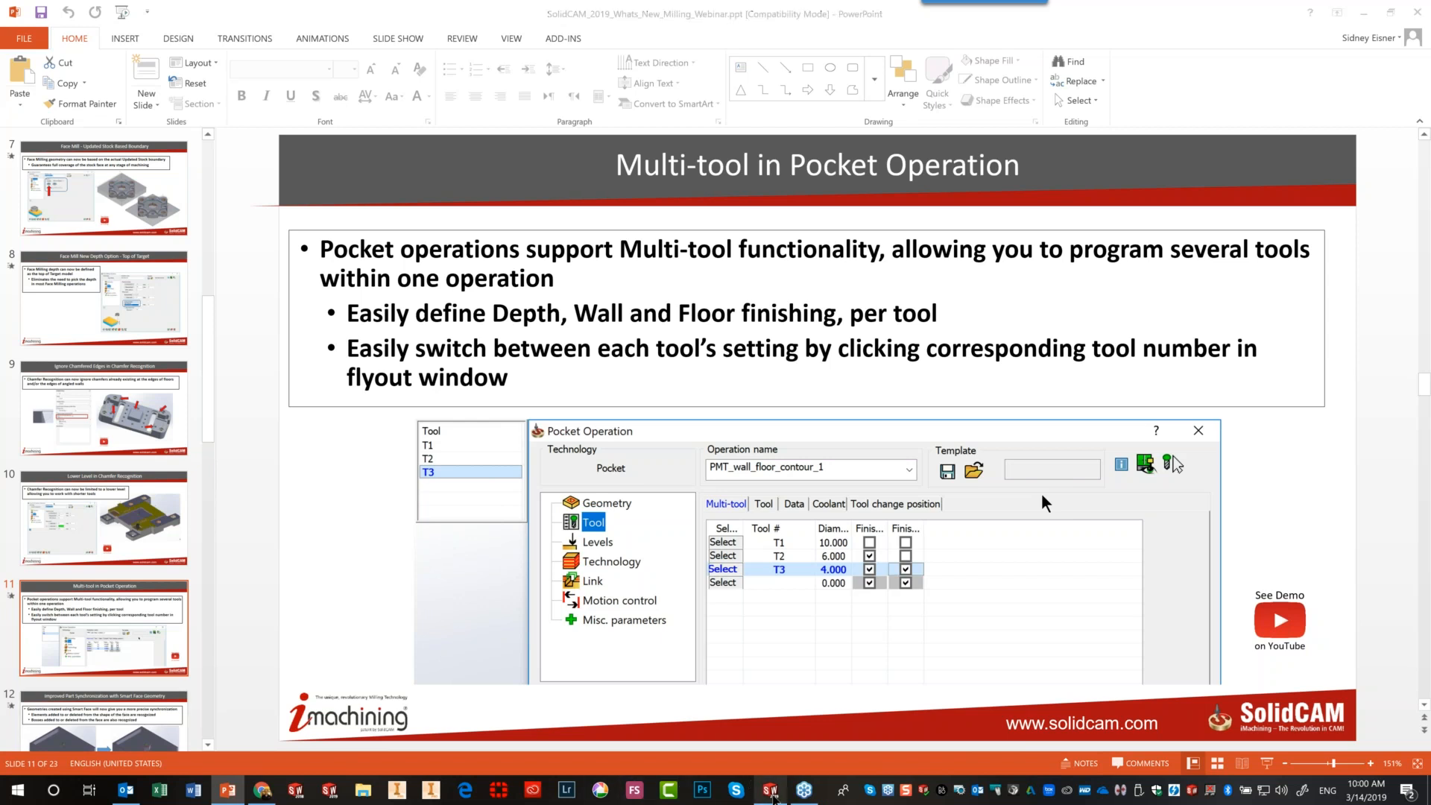
# Switch to SOLIDWORKS and open the CAM-Part 05 POCKET MULTI TOOL.prz
pyautogui.click(770, 789)
pyautogui.click(86, 74)
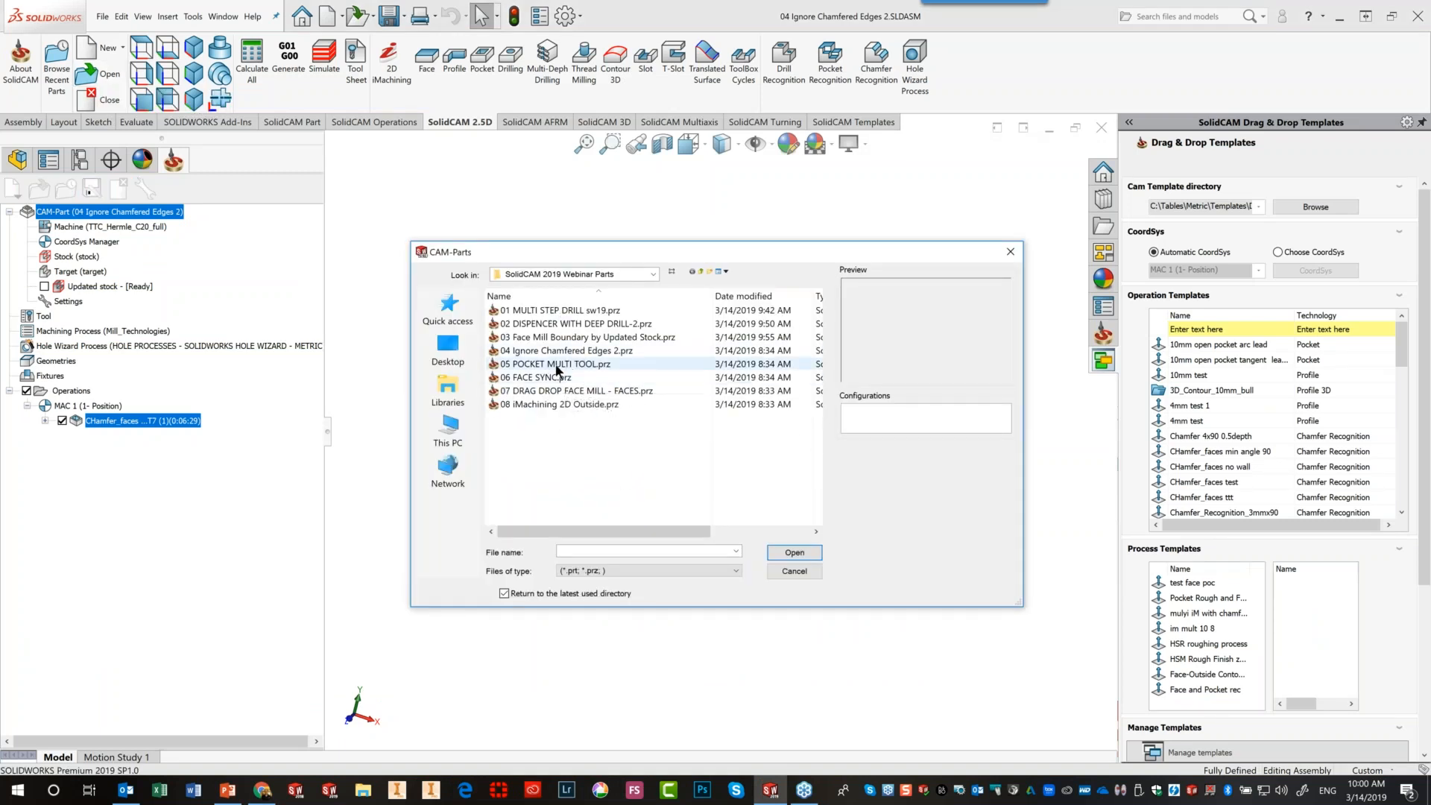
pyautogui.click(557, 366)
pyautogui.click(795, 553)
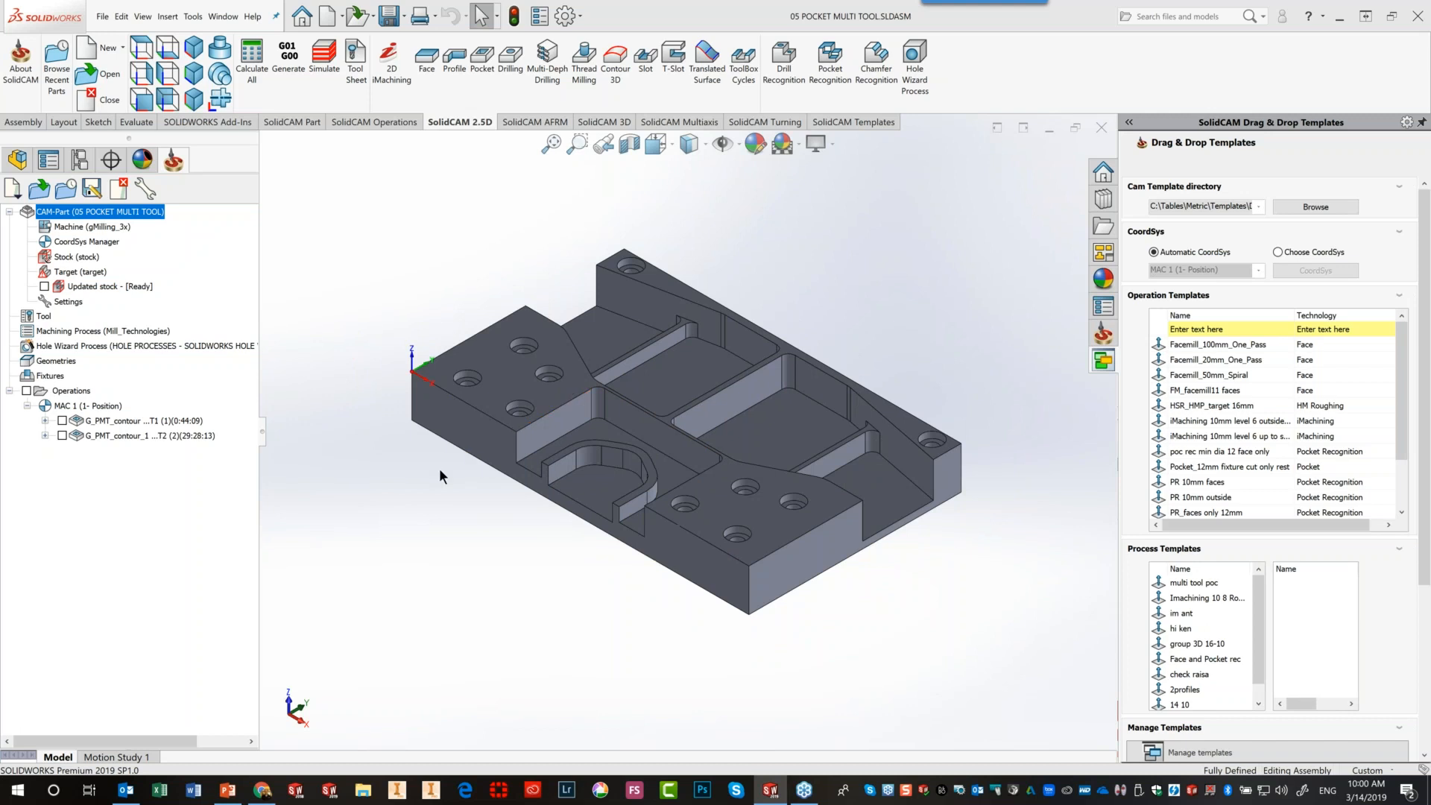
# Open the T1 pocket operation, check its technology type choices, and widen the multi-tool table to read the Finish Wall and Finish Floor columns
pyautogui.click(117, 422)
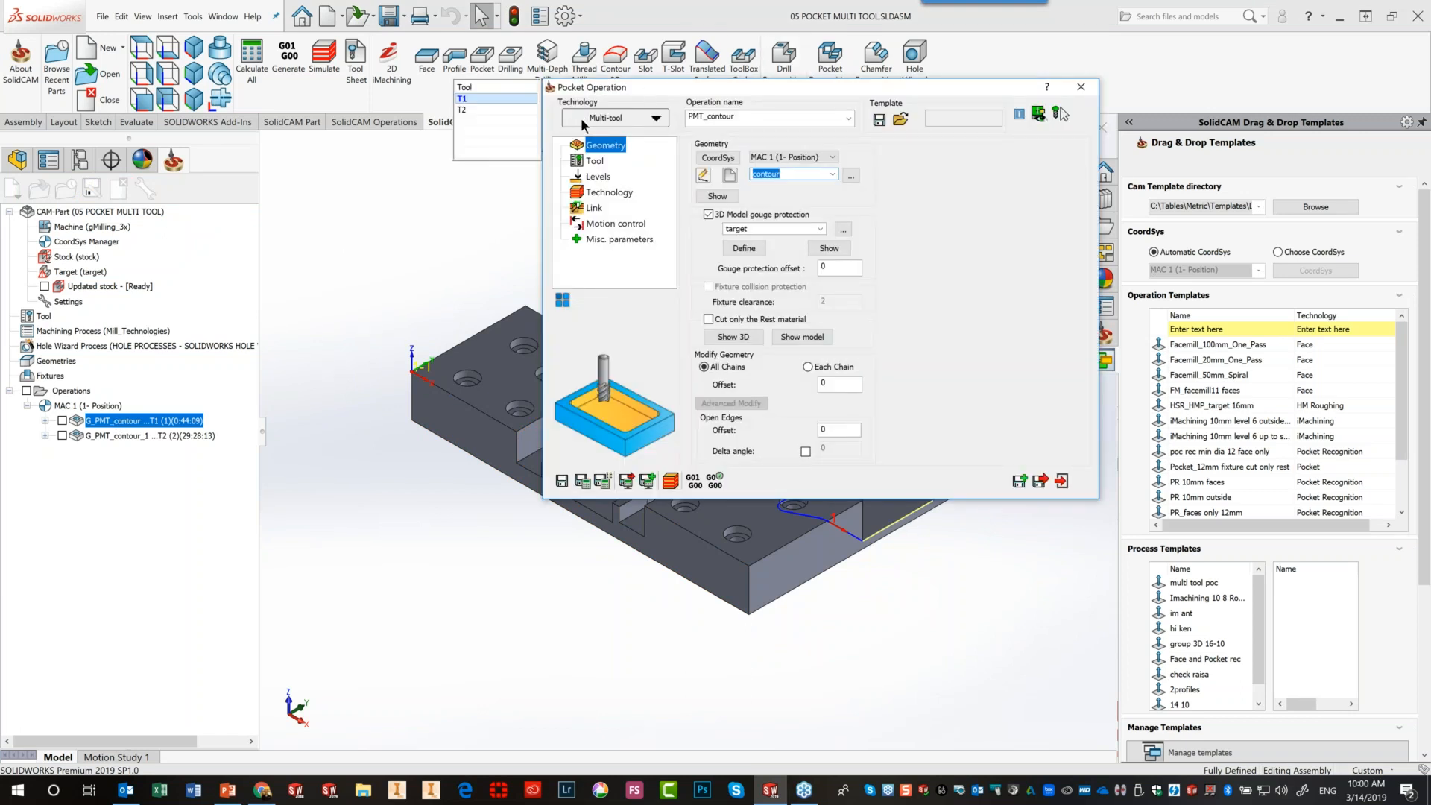
pyautogui.click(656, 120)
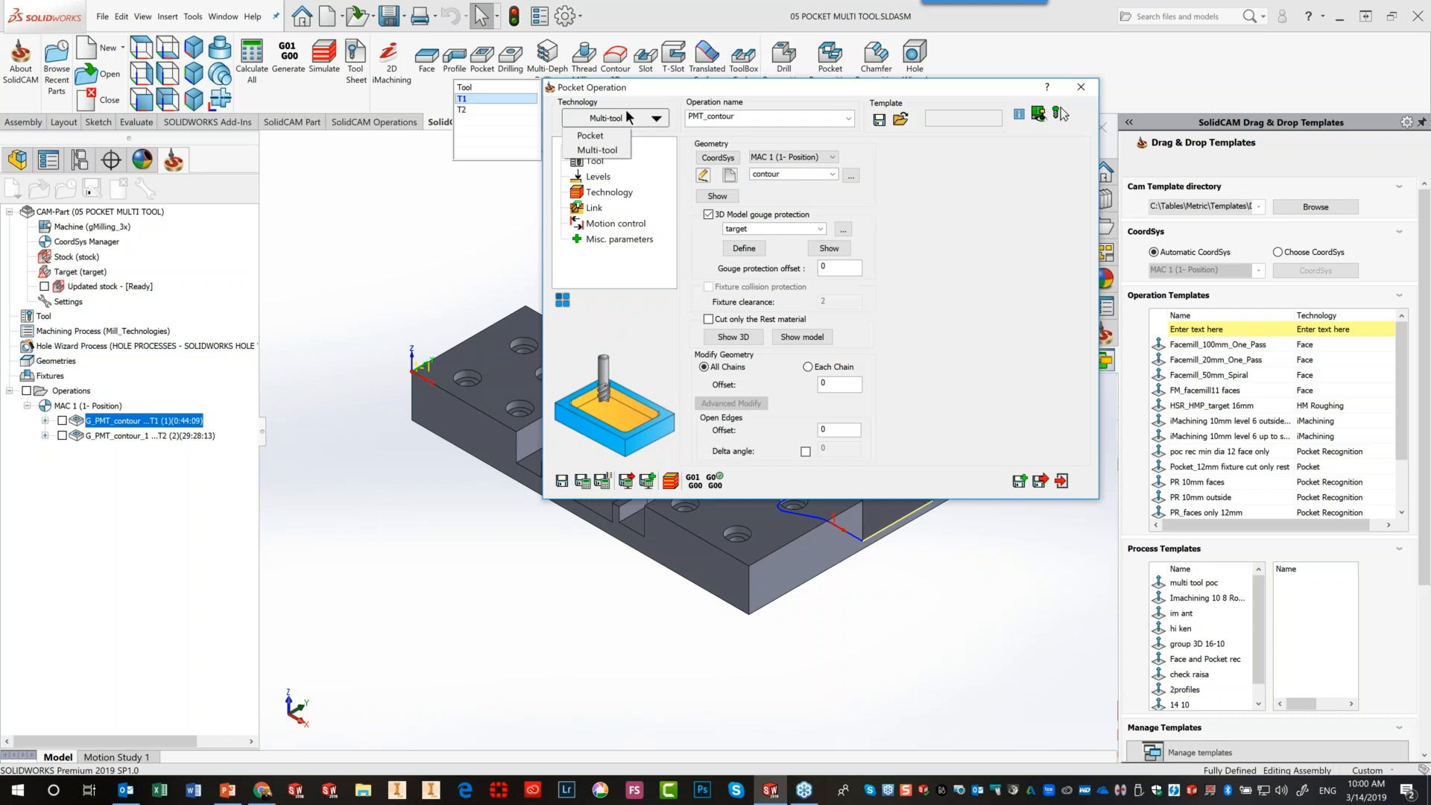
pyautogui.click(661, 84)
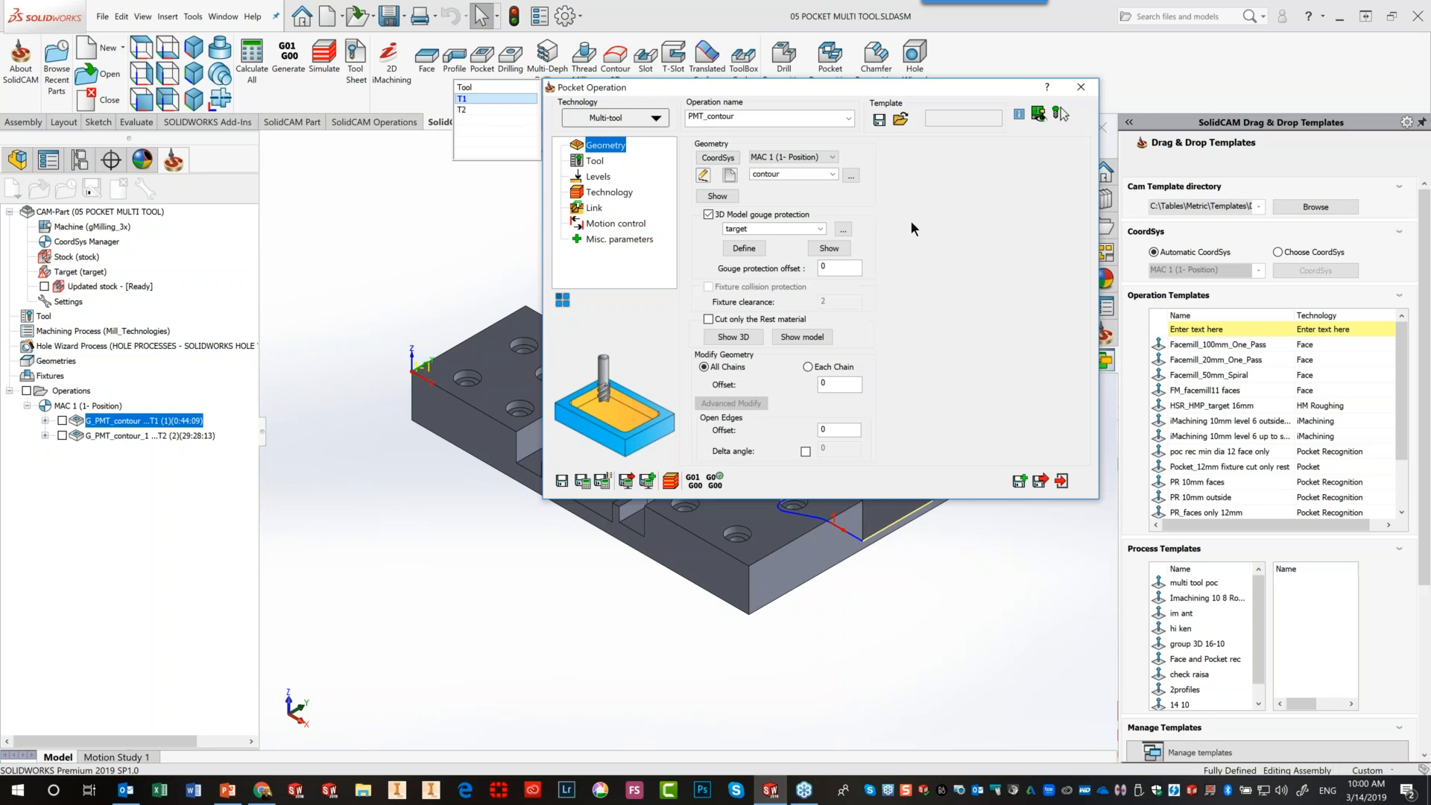
pyautogui.click(594, 162)
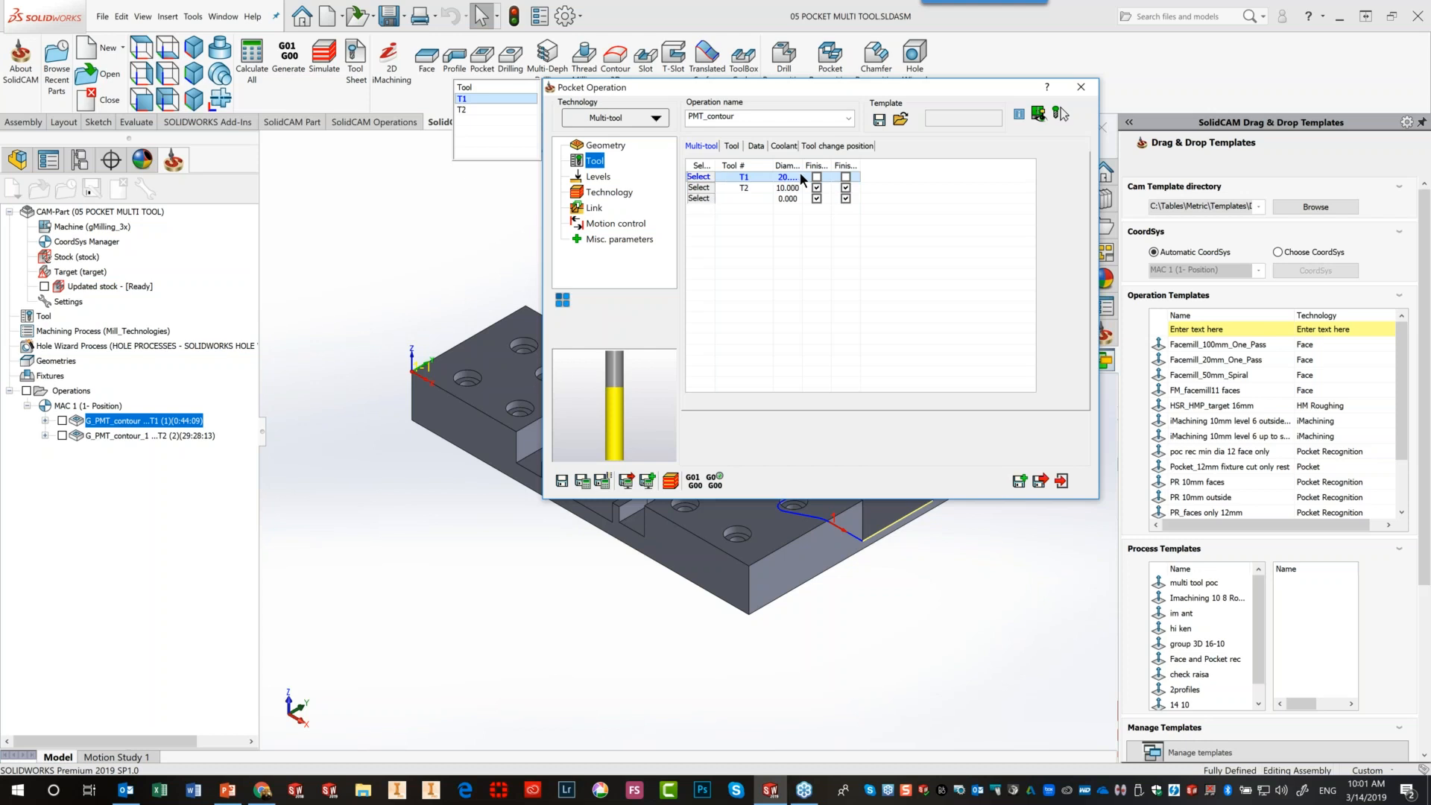
pyautogui.moveTo(834, 164); pyautogui.dragTo(929, 164)
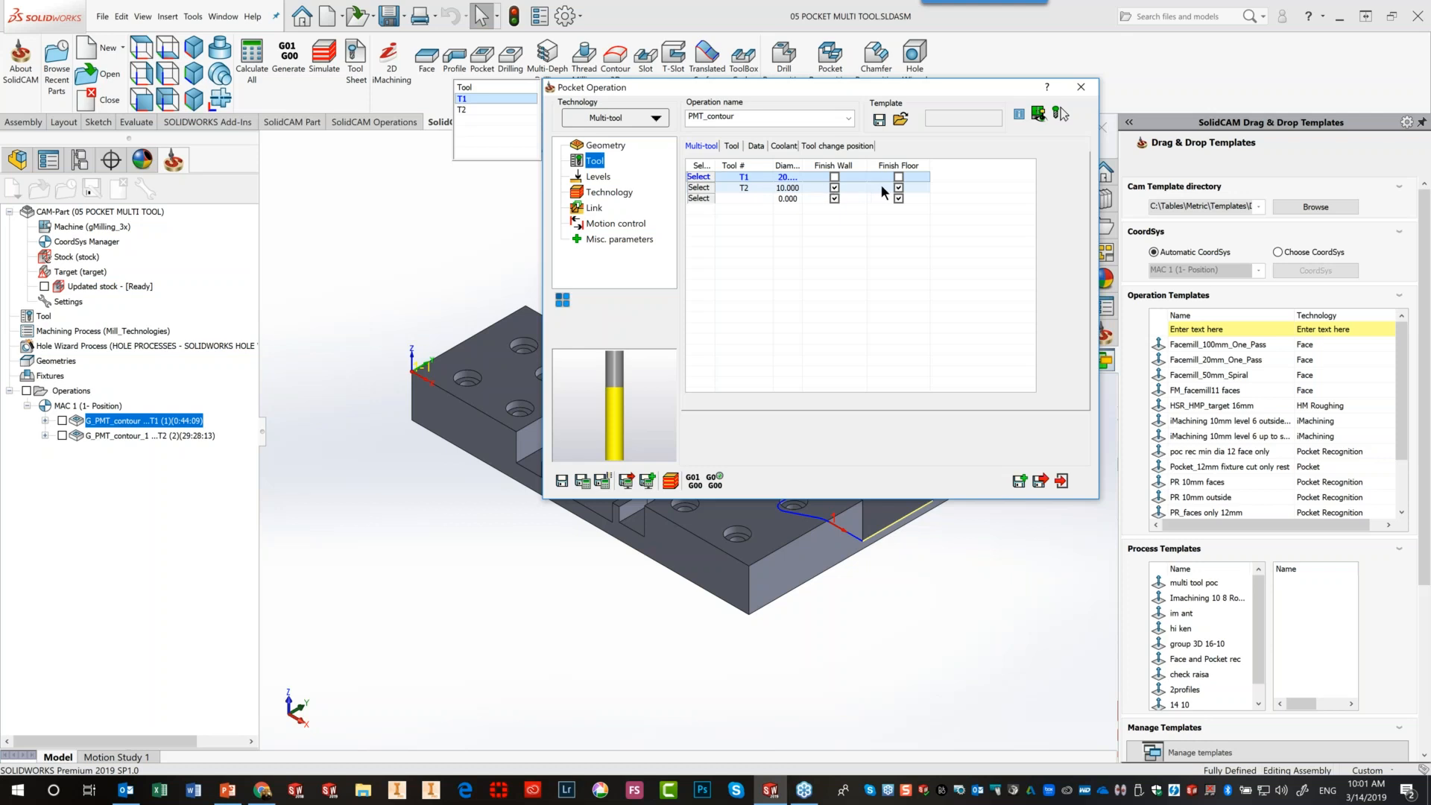
# Compare the technology offsets and finish settings of tools T1 and T2, check the second pocket operation, and exit it
pyautogui.click(605, 191)
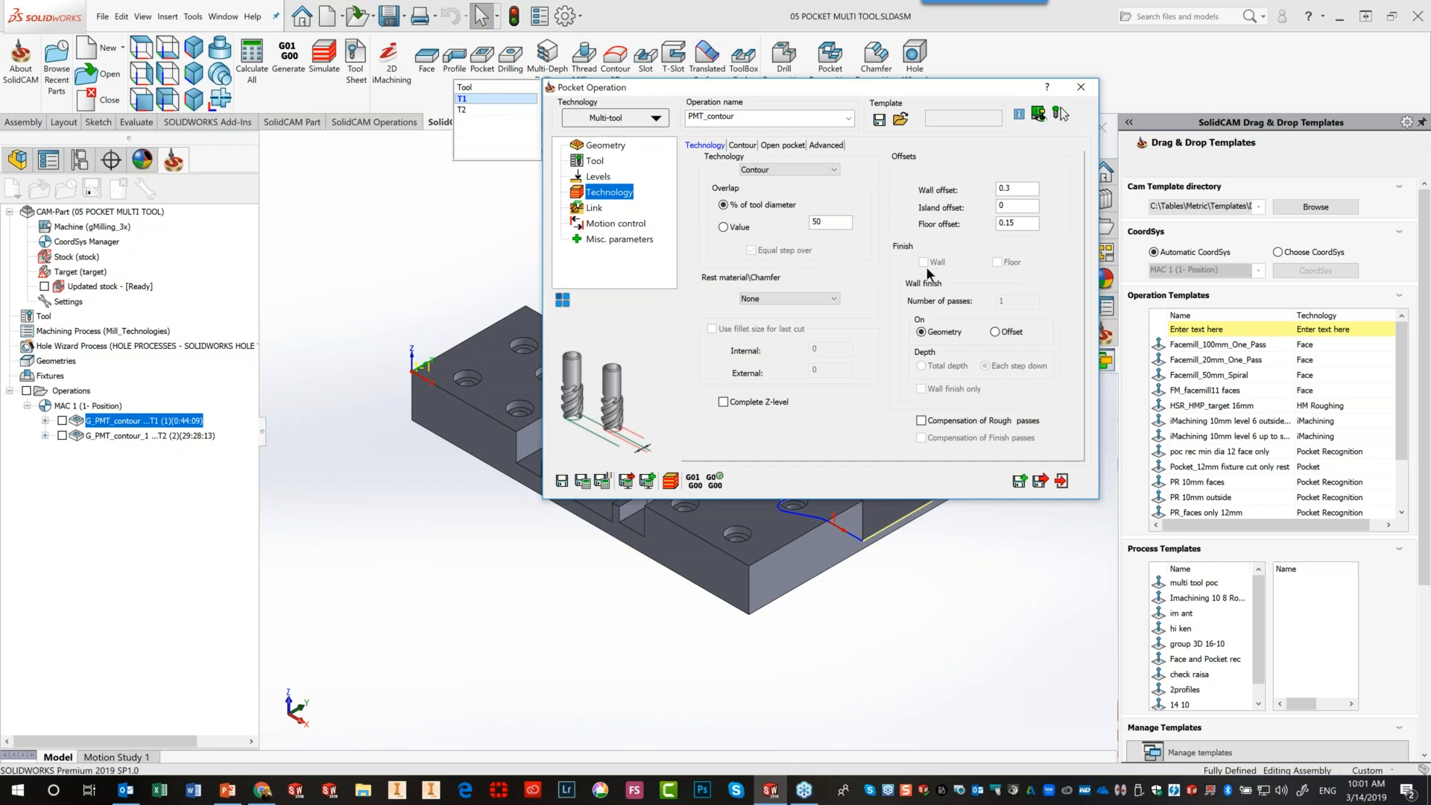
pyautogui.click(471, 109)
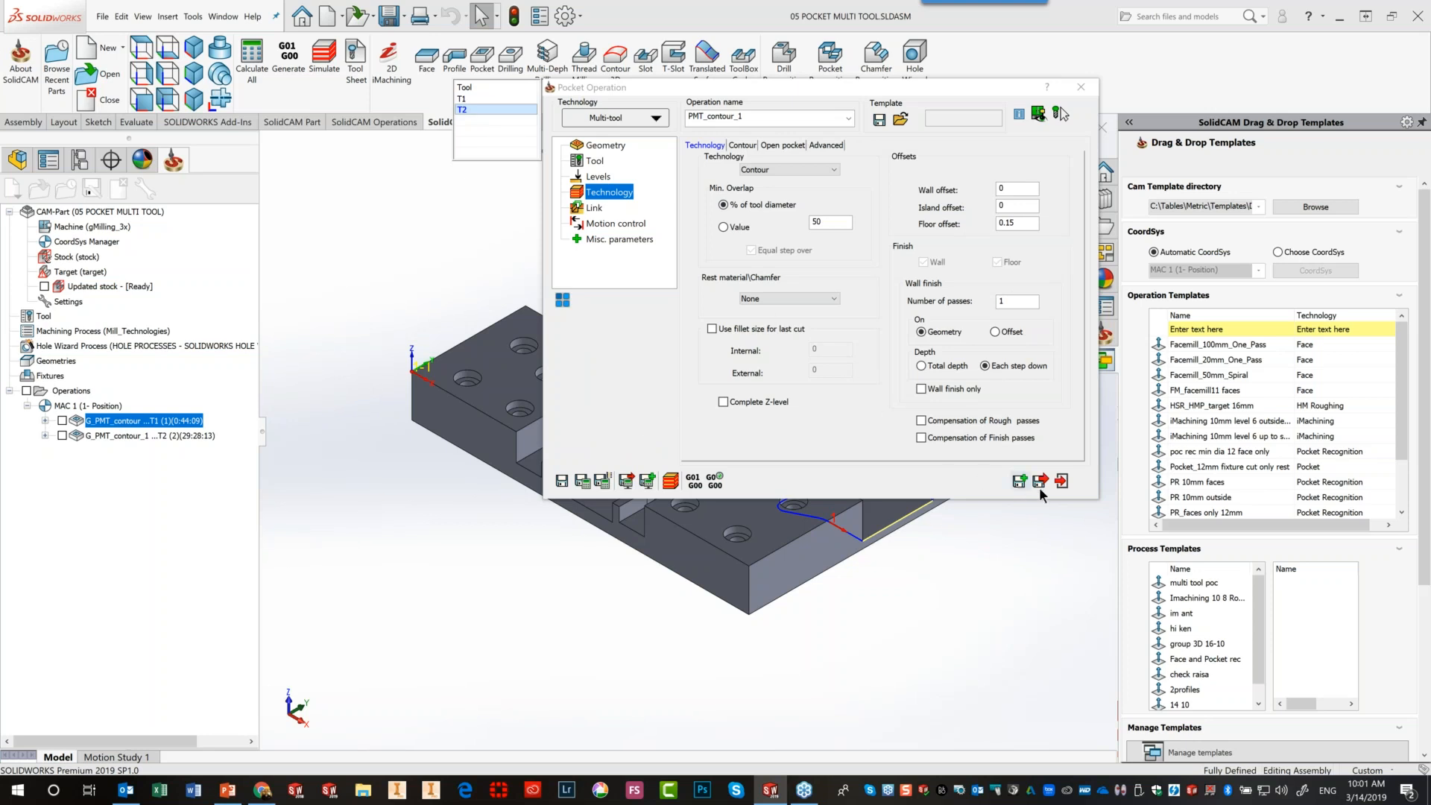
pyautogui.click(1061, 481)
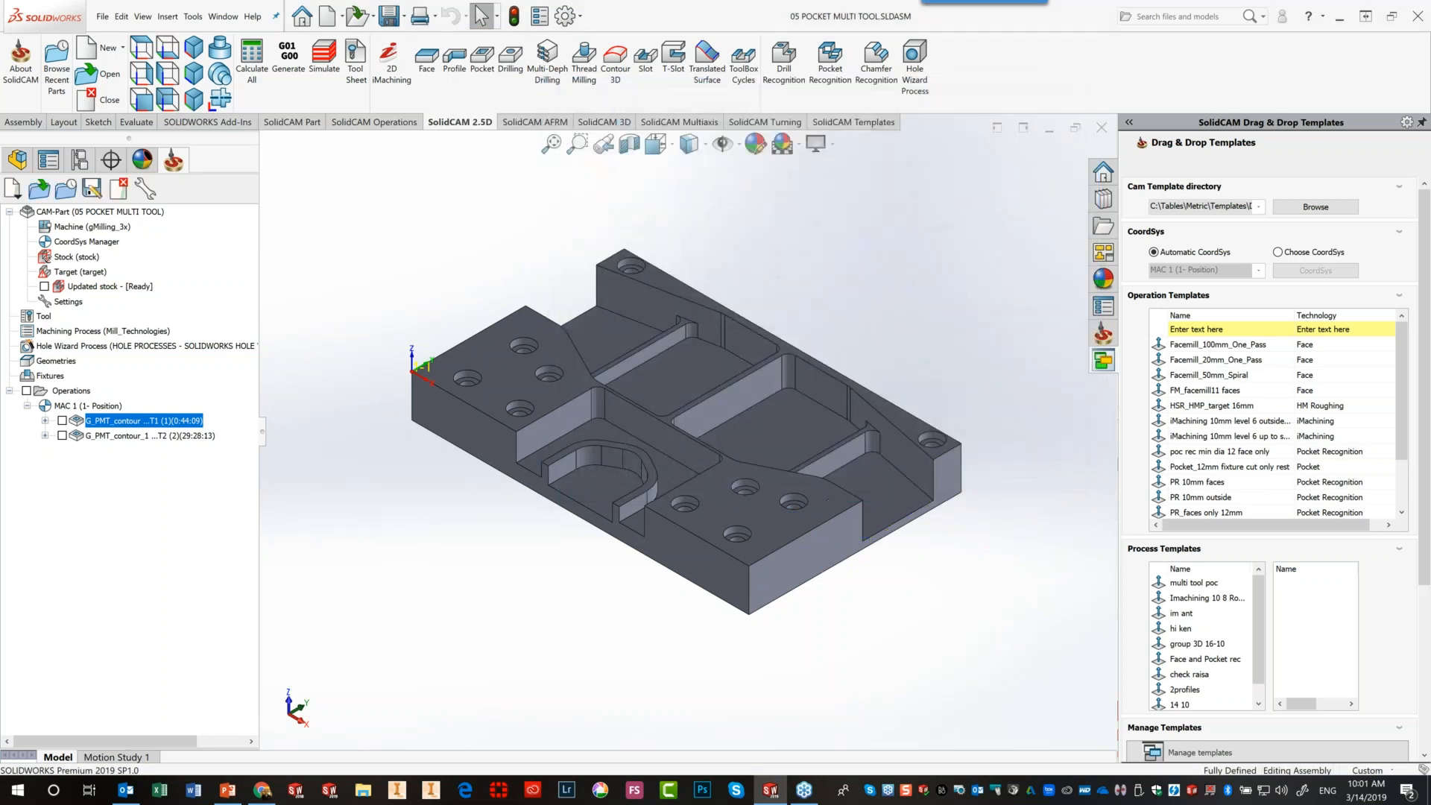
pyautogui.click(123, 436)
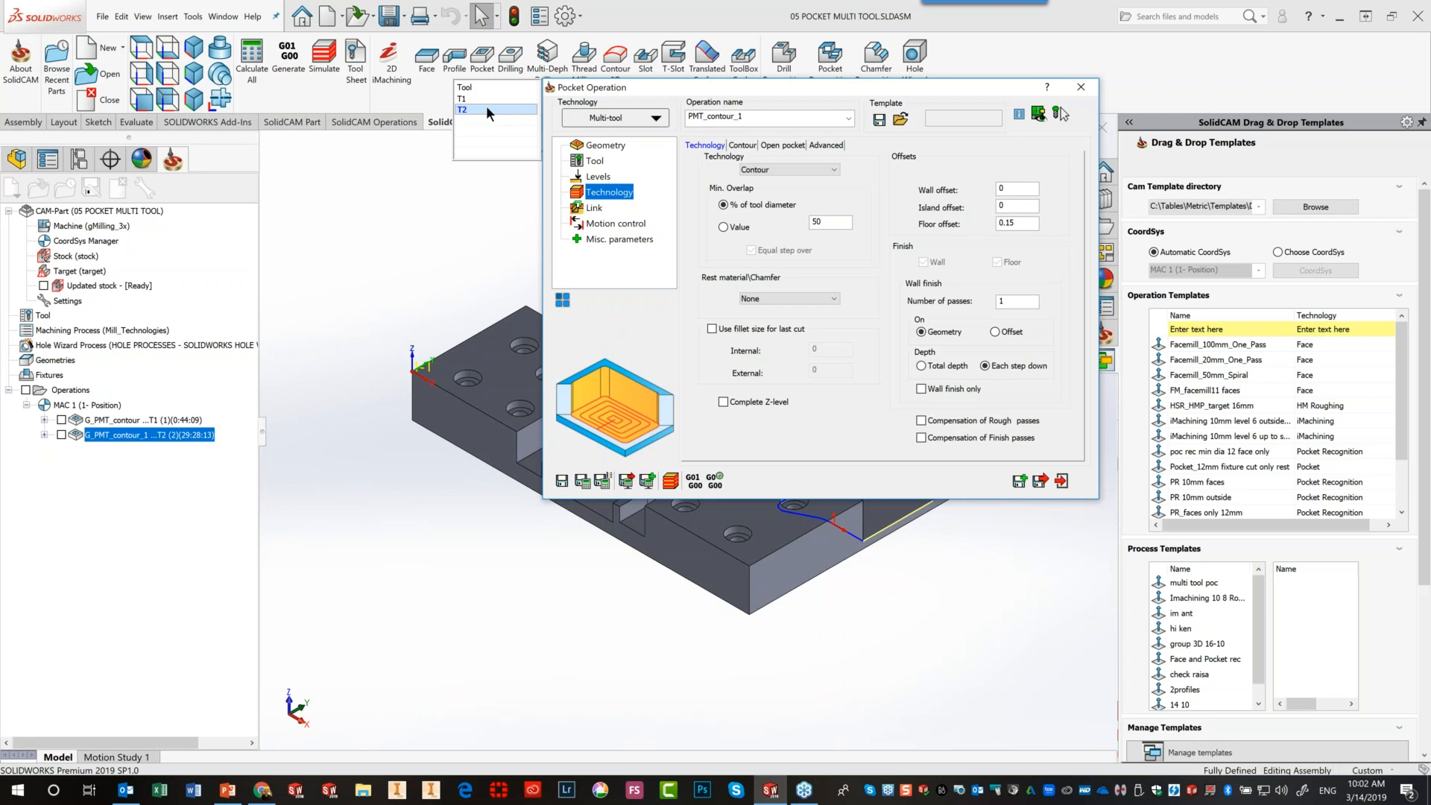
pyautogui.click(1082, 87)
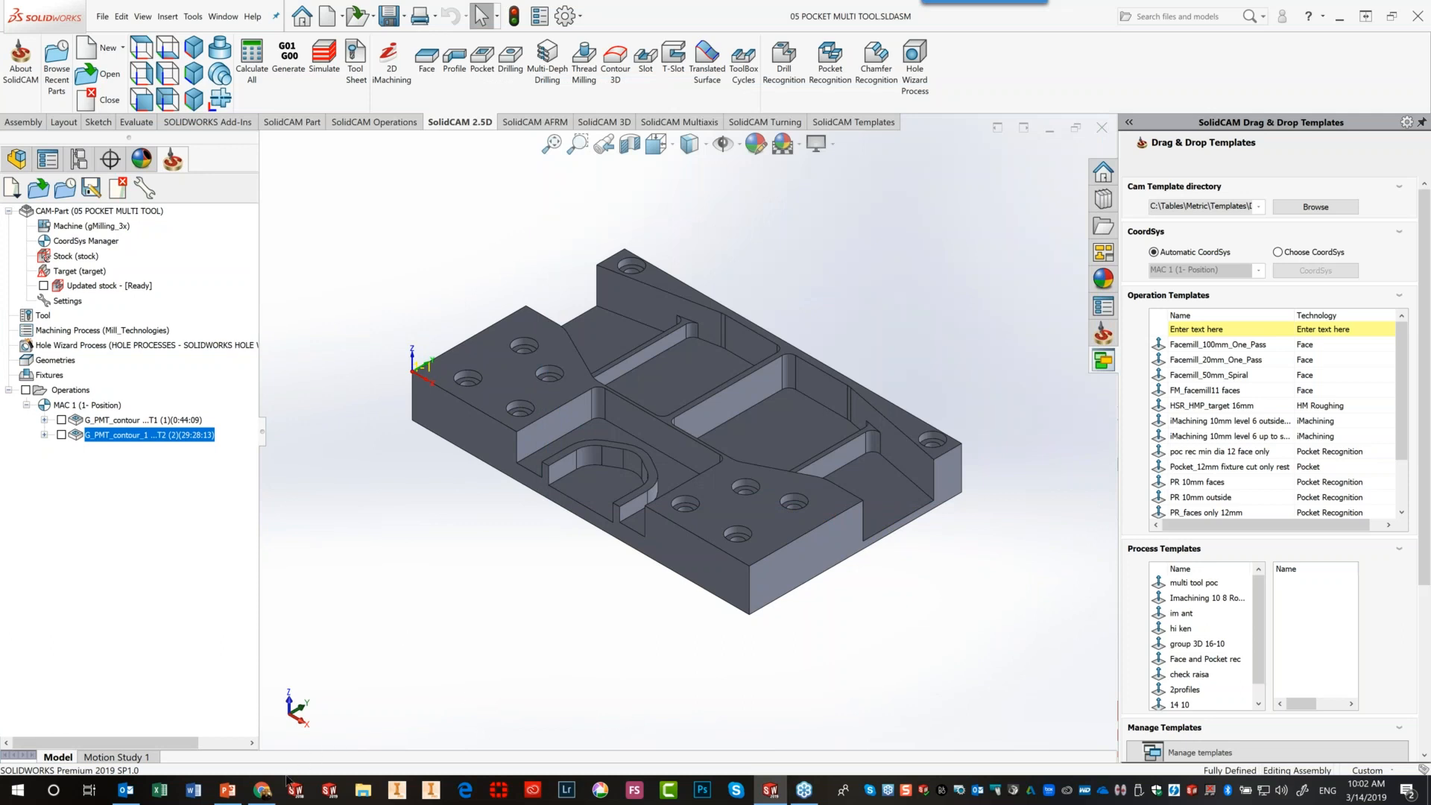
# Switch to PowerPoint and show the Improved Part Synchronization with Smart Face Geometry slide
pyautogui.click(228, 790)
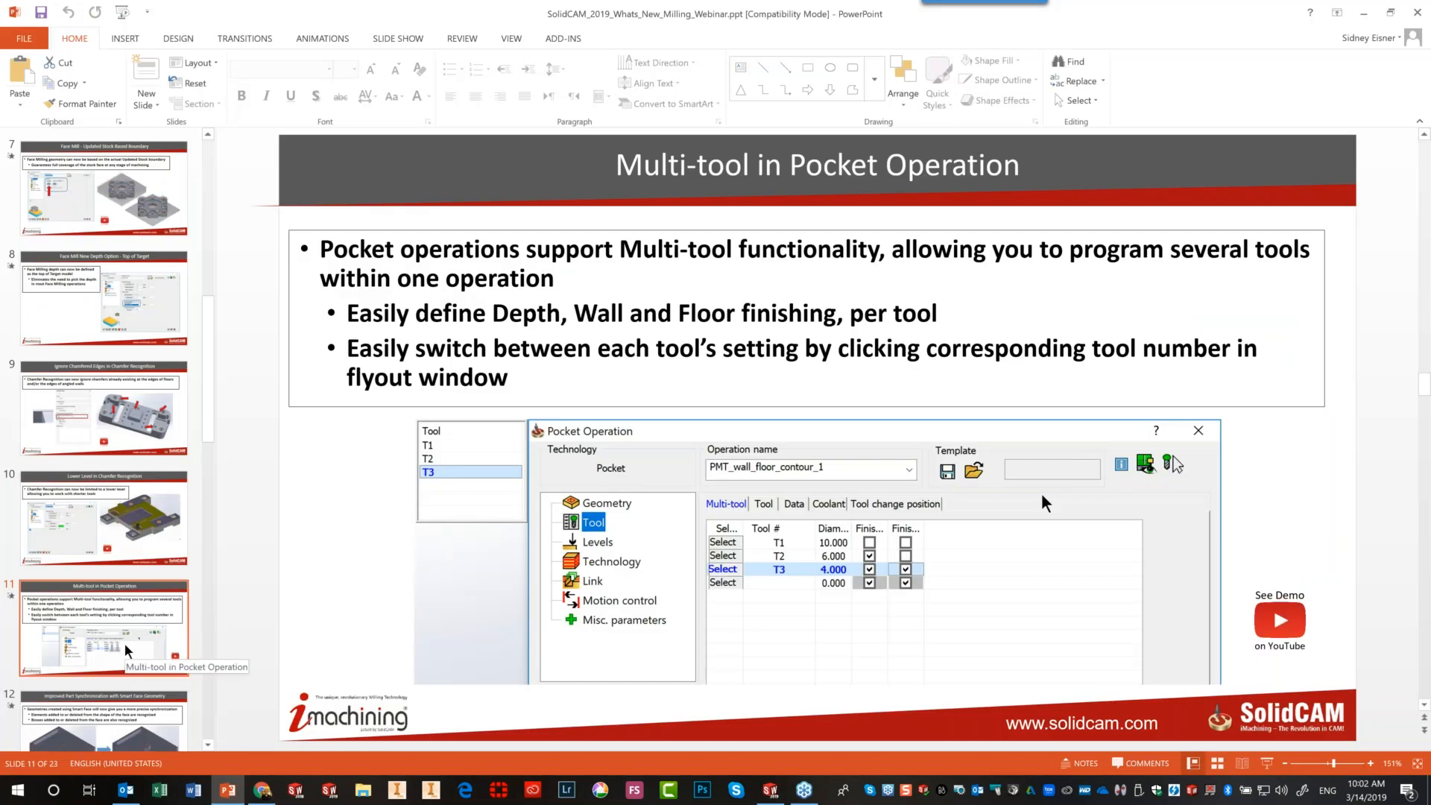
pyautogui.press('Down')
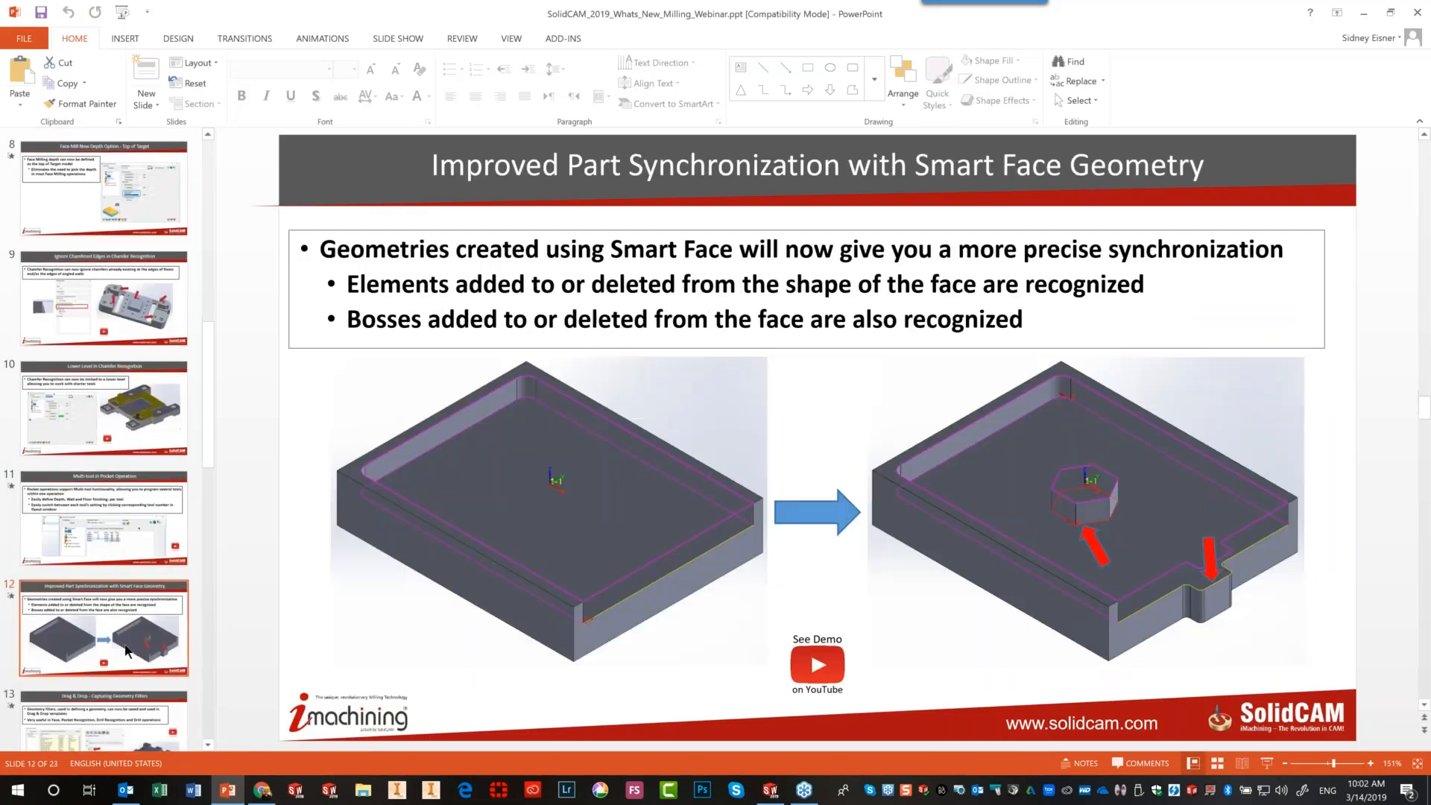
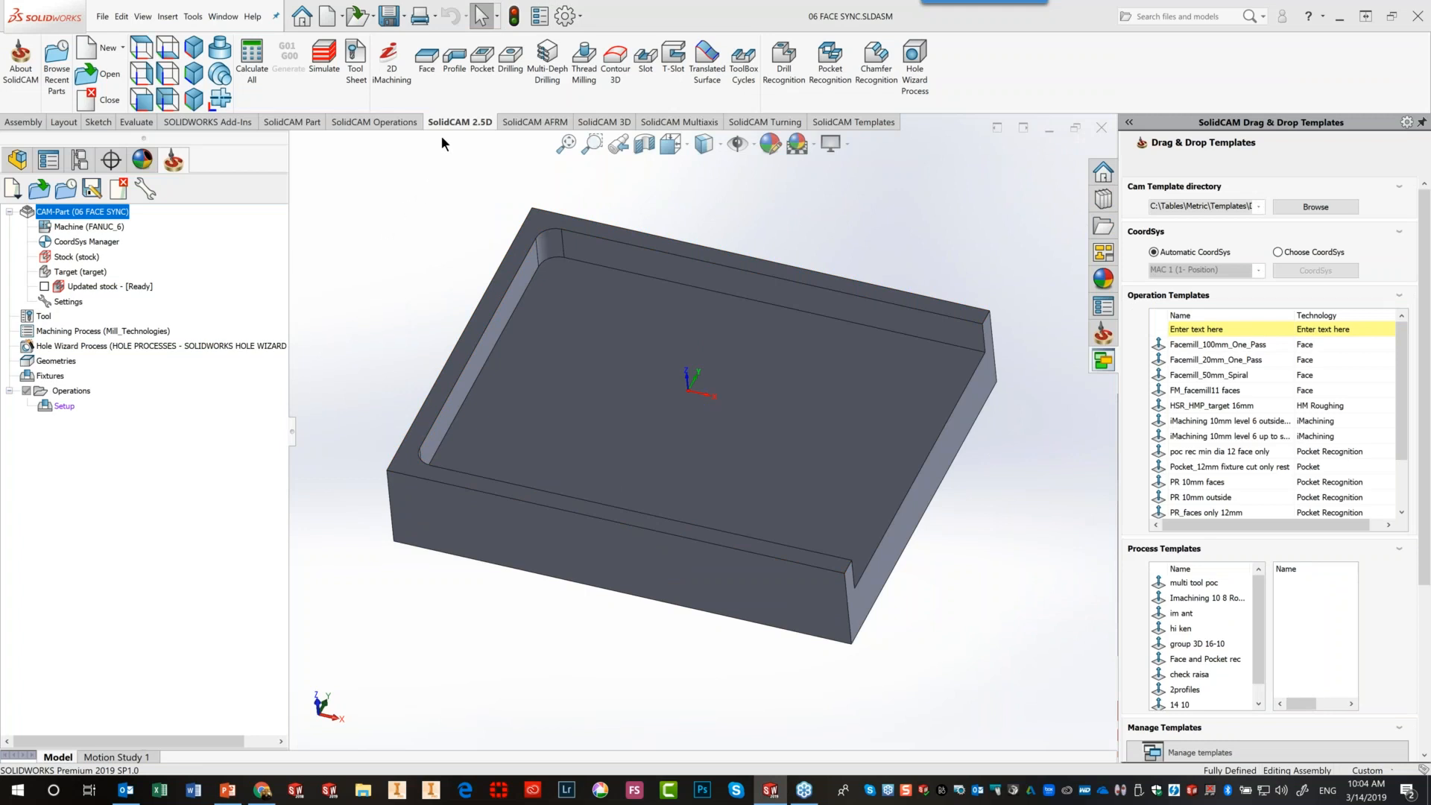
# Add a pocket operation with a new contour geometry chained from the pocket floor face using Smart Face
pyautogui.click(482, 58)
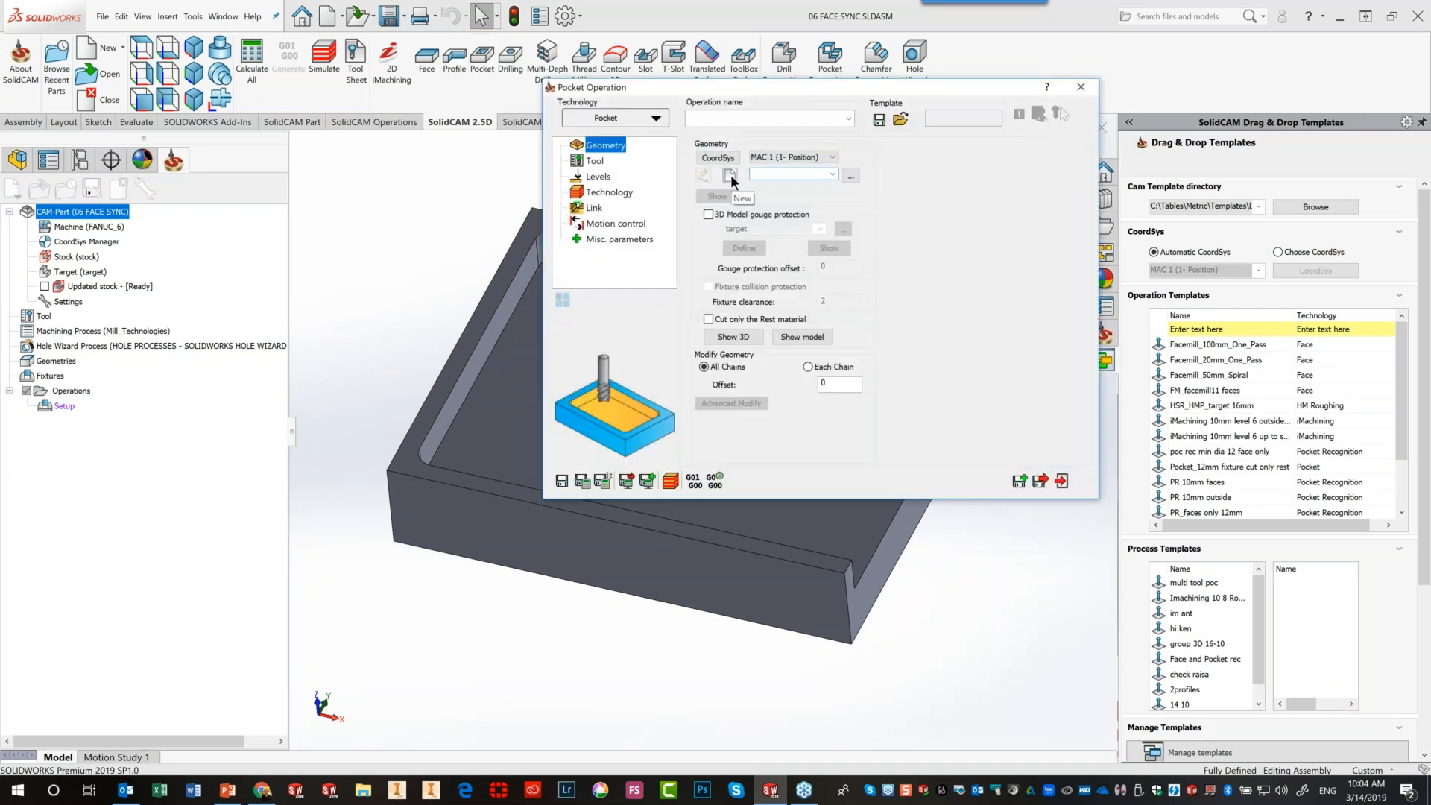
pyautogui.click(729, 176)
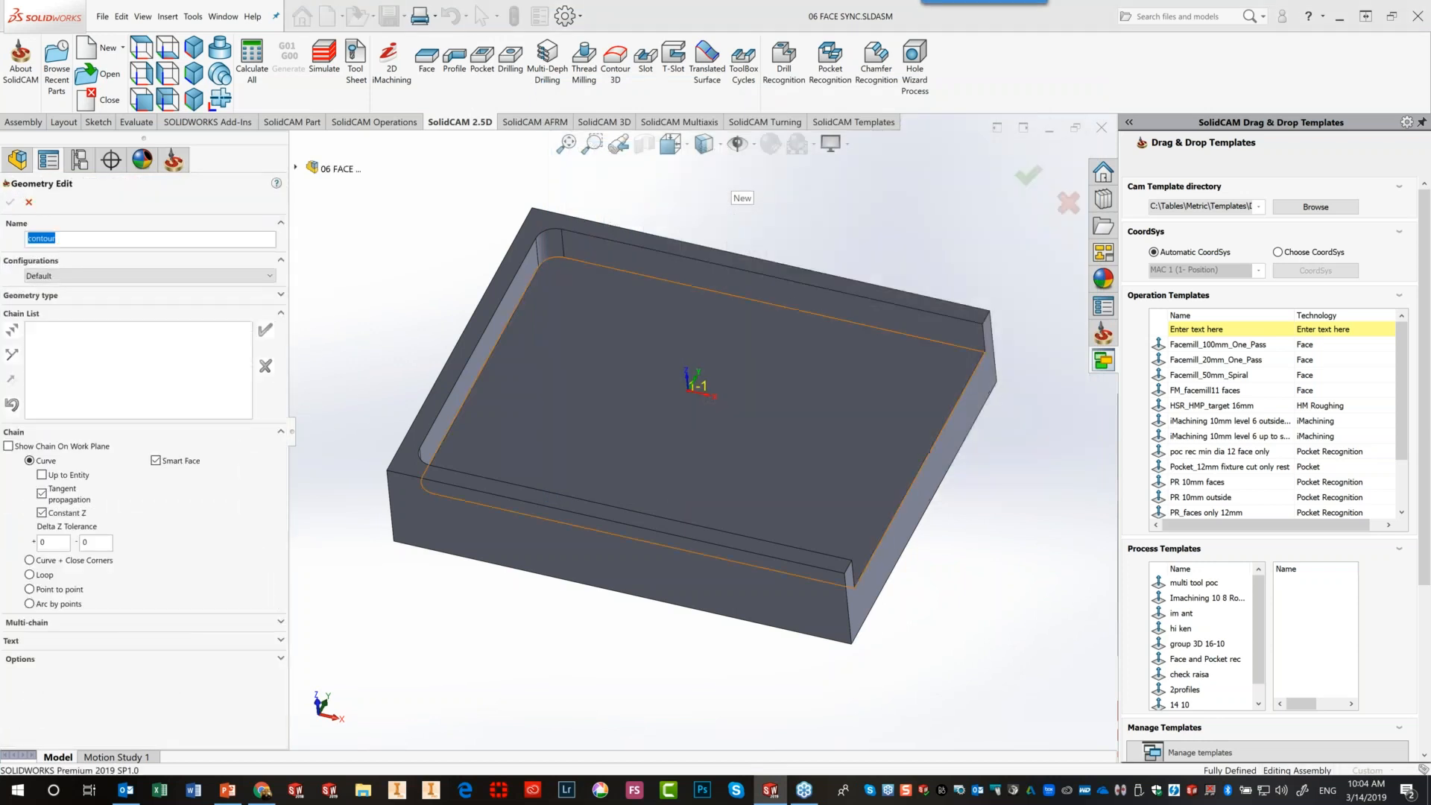
pyautogui.click(593, 372)
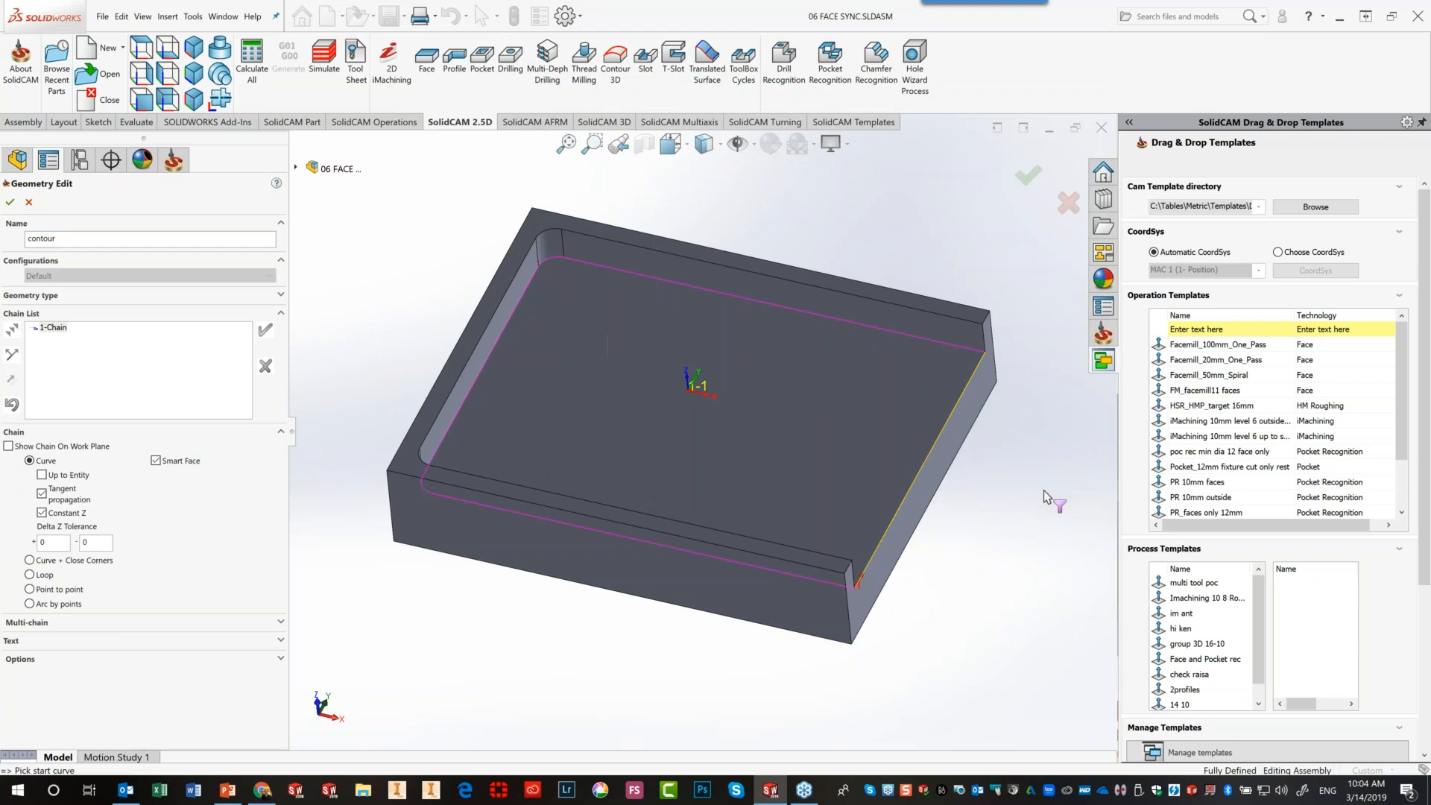
pyautogui.click(12, 203)
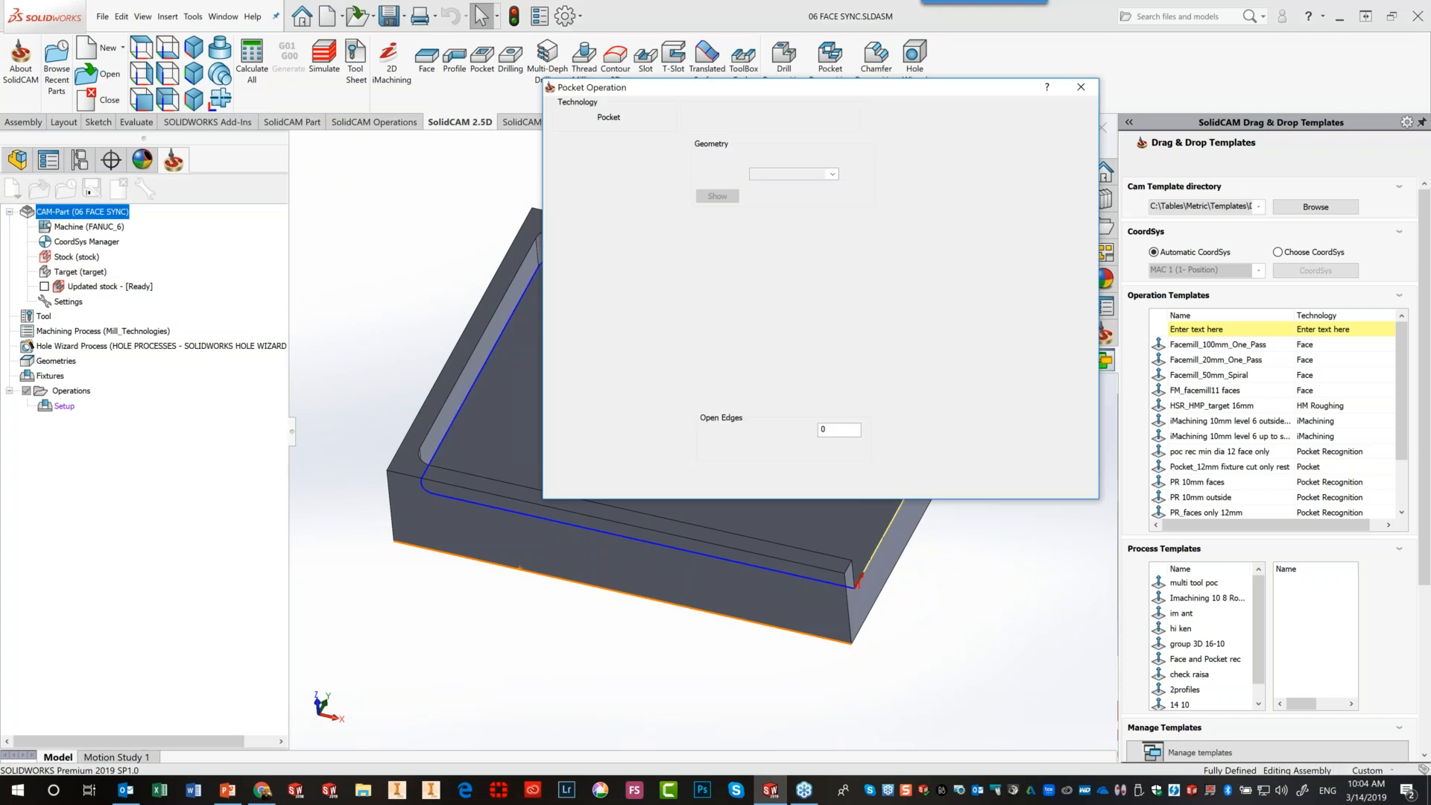
# Assign the 14 mm end mill, tool number 5, to the pocket operation
pyautogui.click(593, 161)
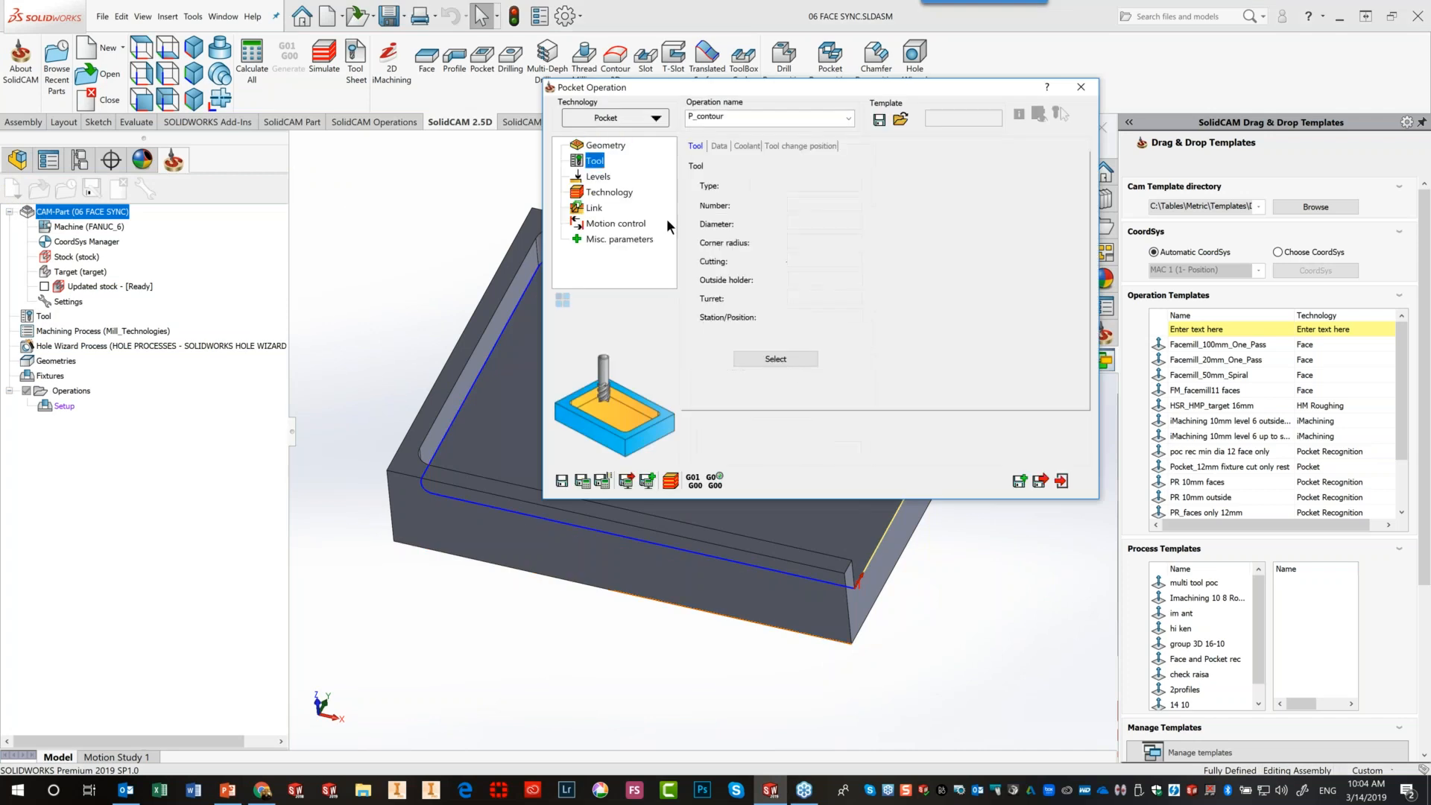
pyautogui.click(784, 358)
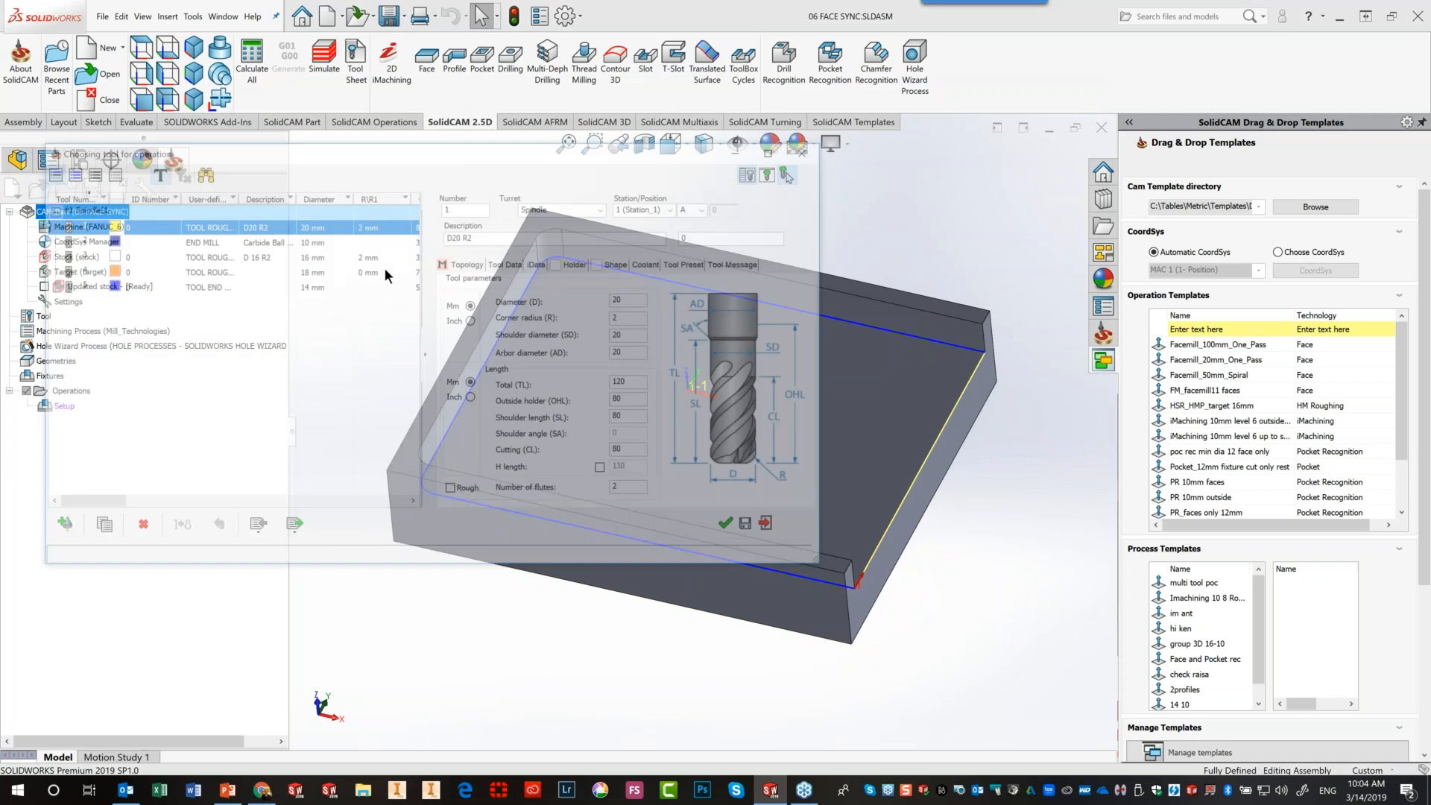
pyautogui.click(244, 240)
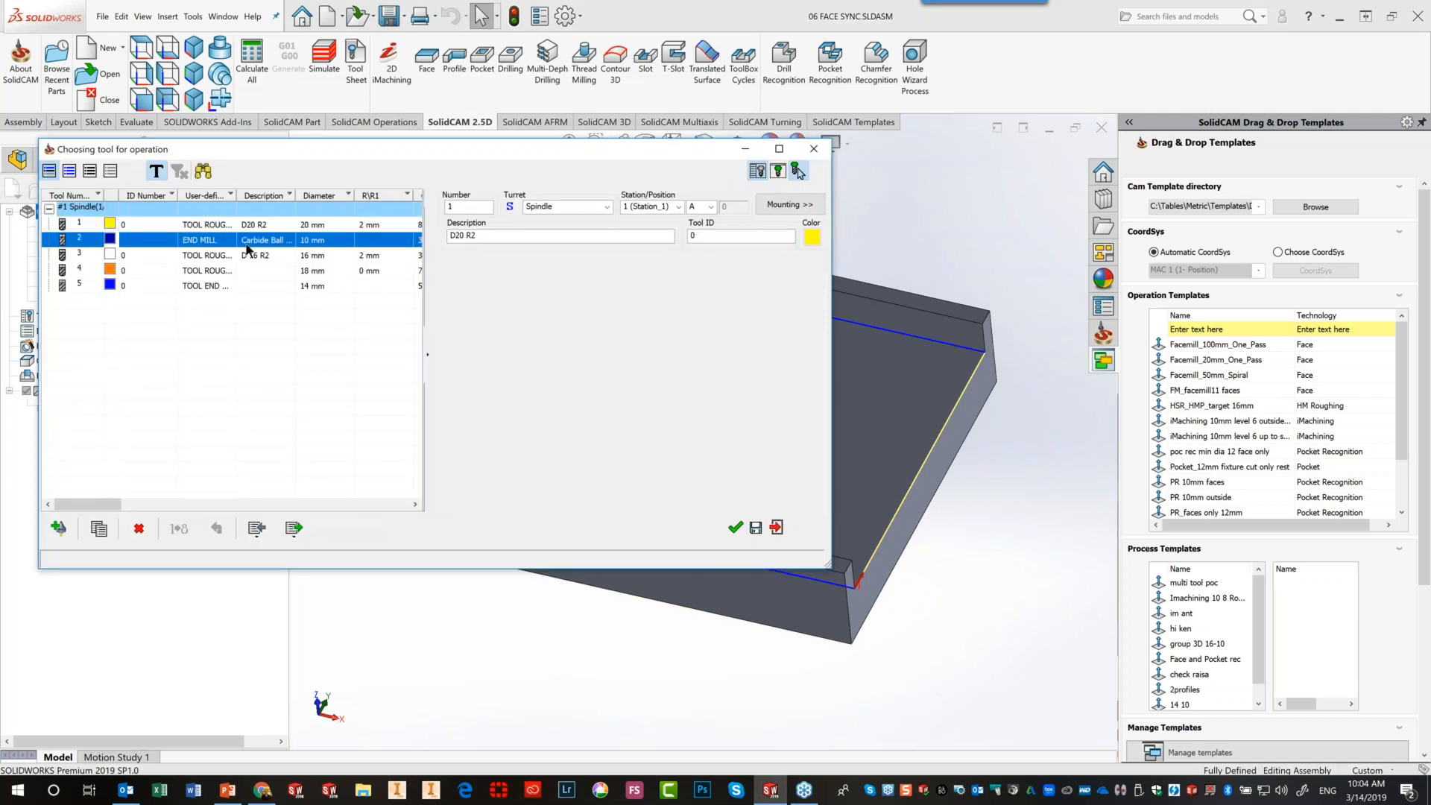
pyautogui.click(310, 286)
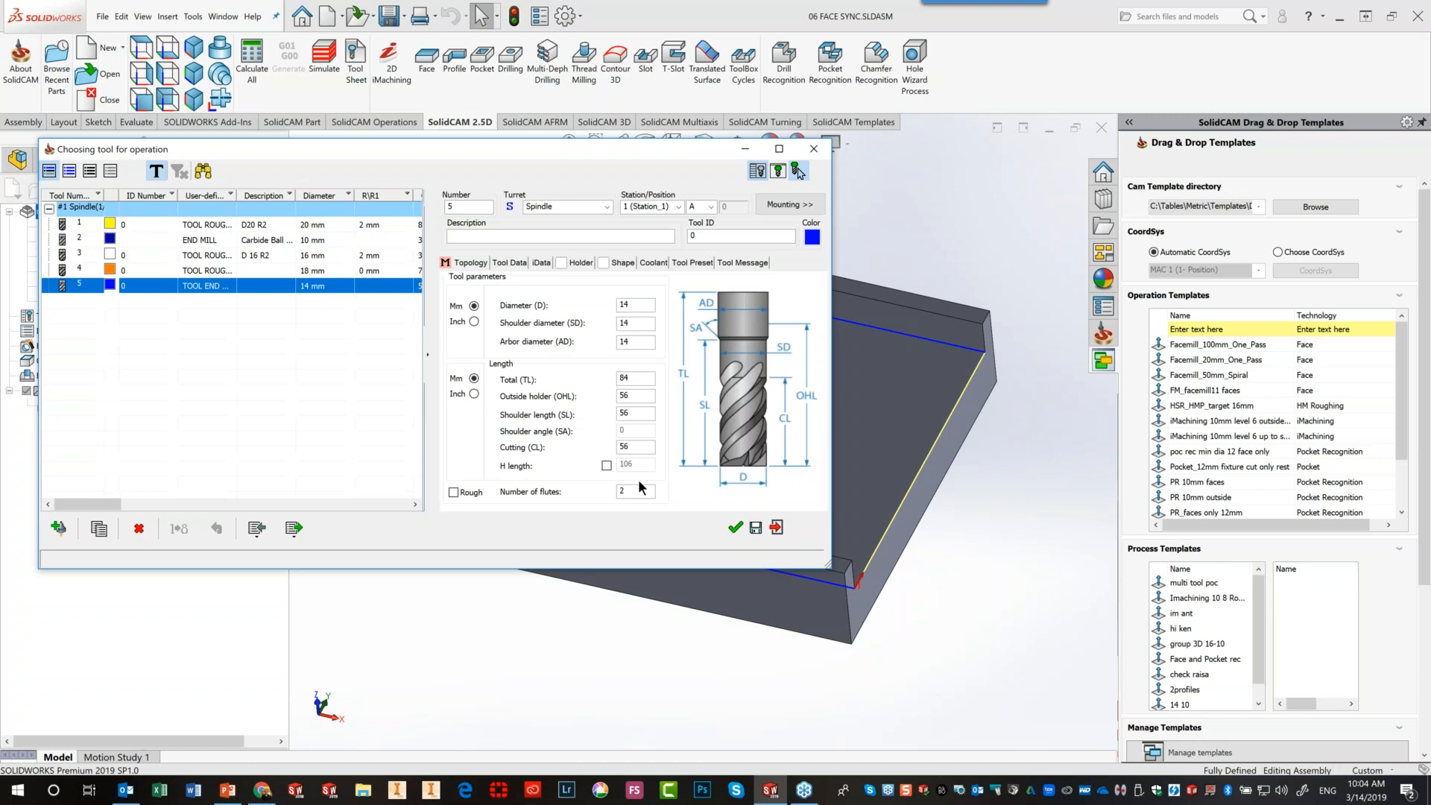
pyautogui.click(735, 527)
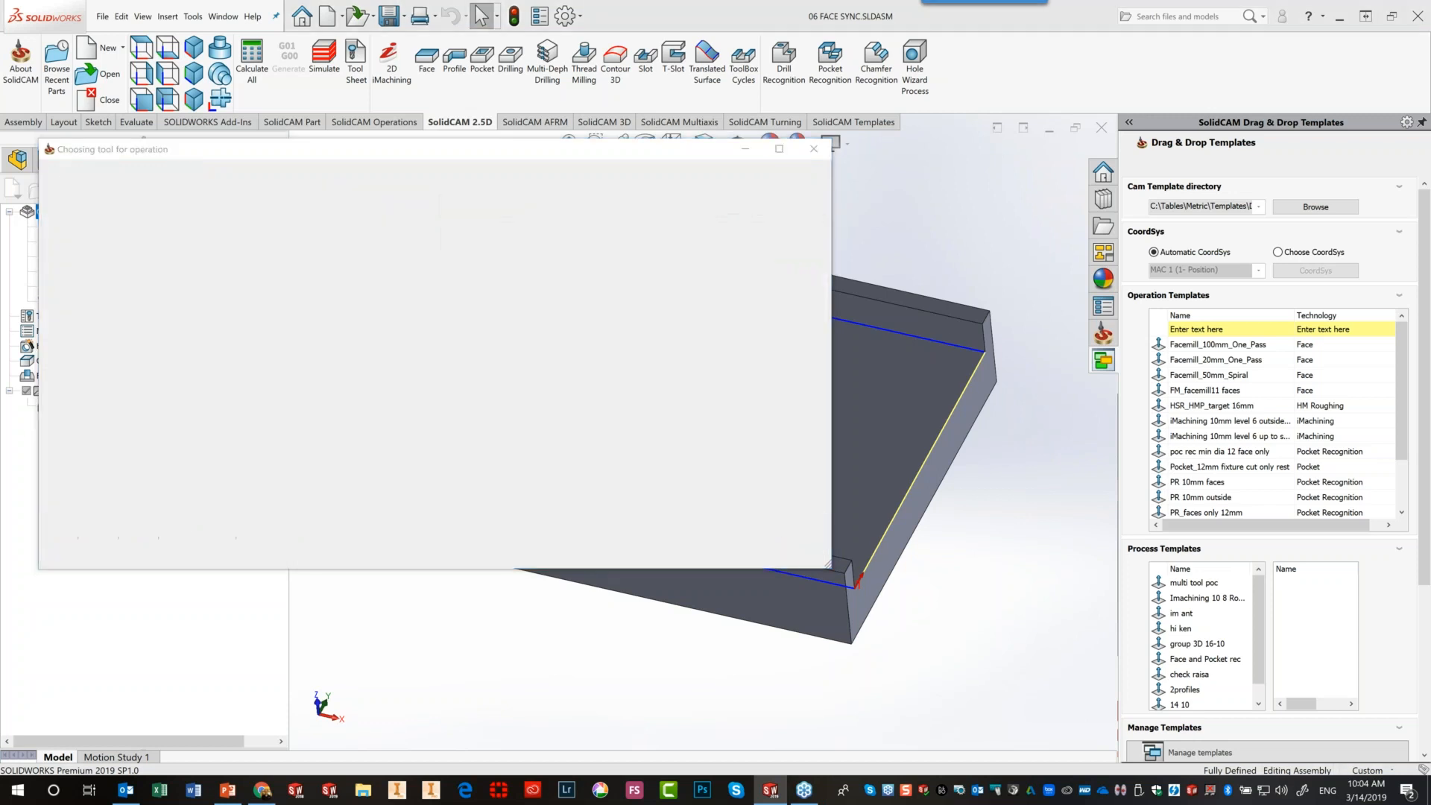
# Enable approach from outside for the open pocket, then save, calculate and exit the operation
pyautogui.click(605, 193)
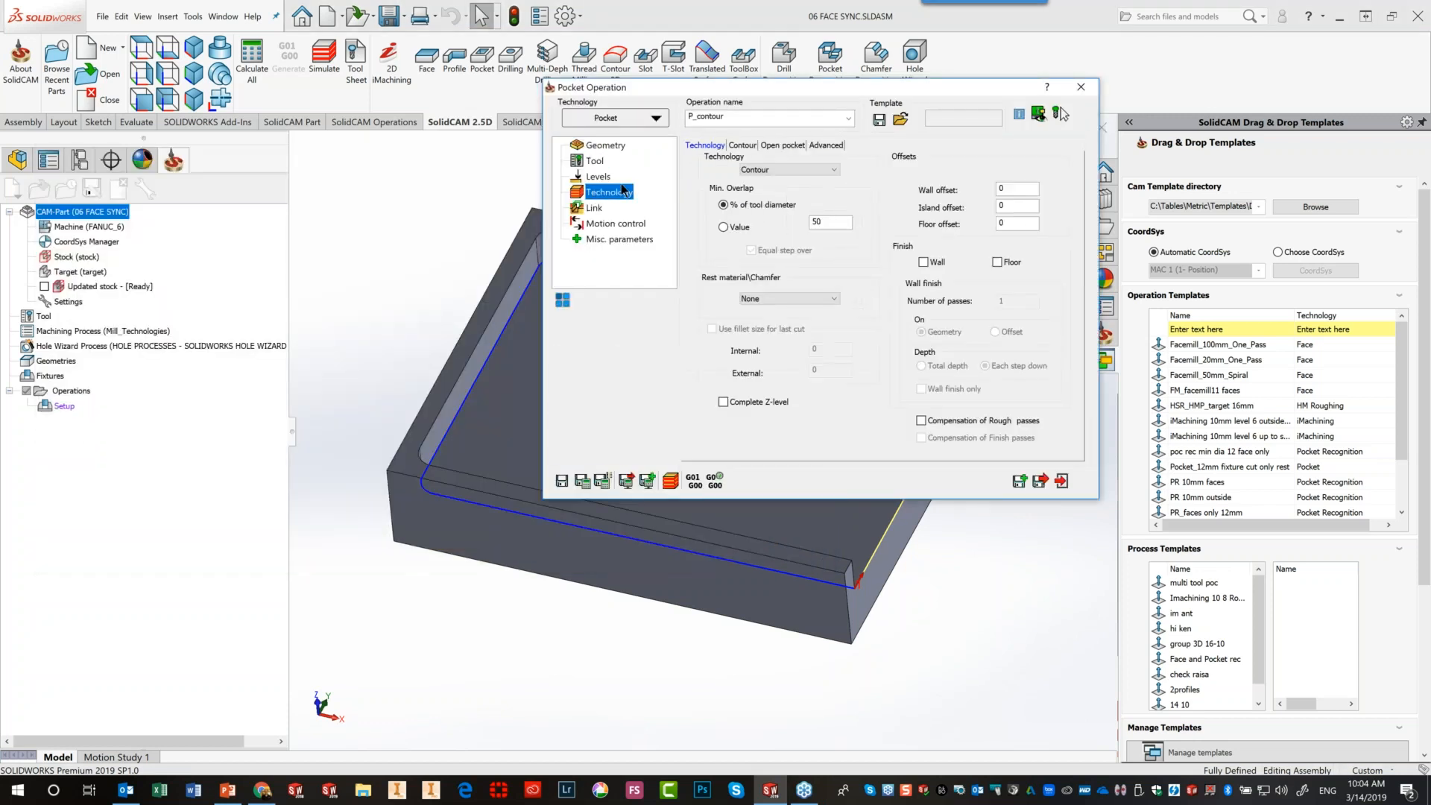
pyautogui.click(783, 146)
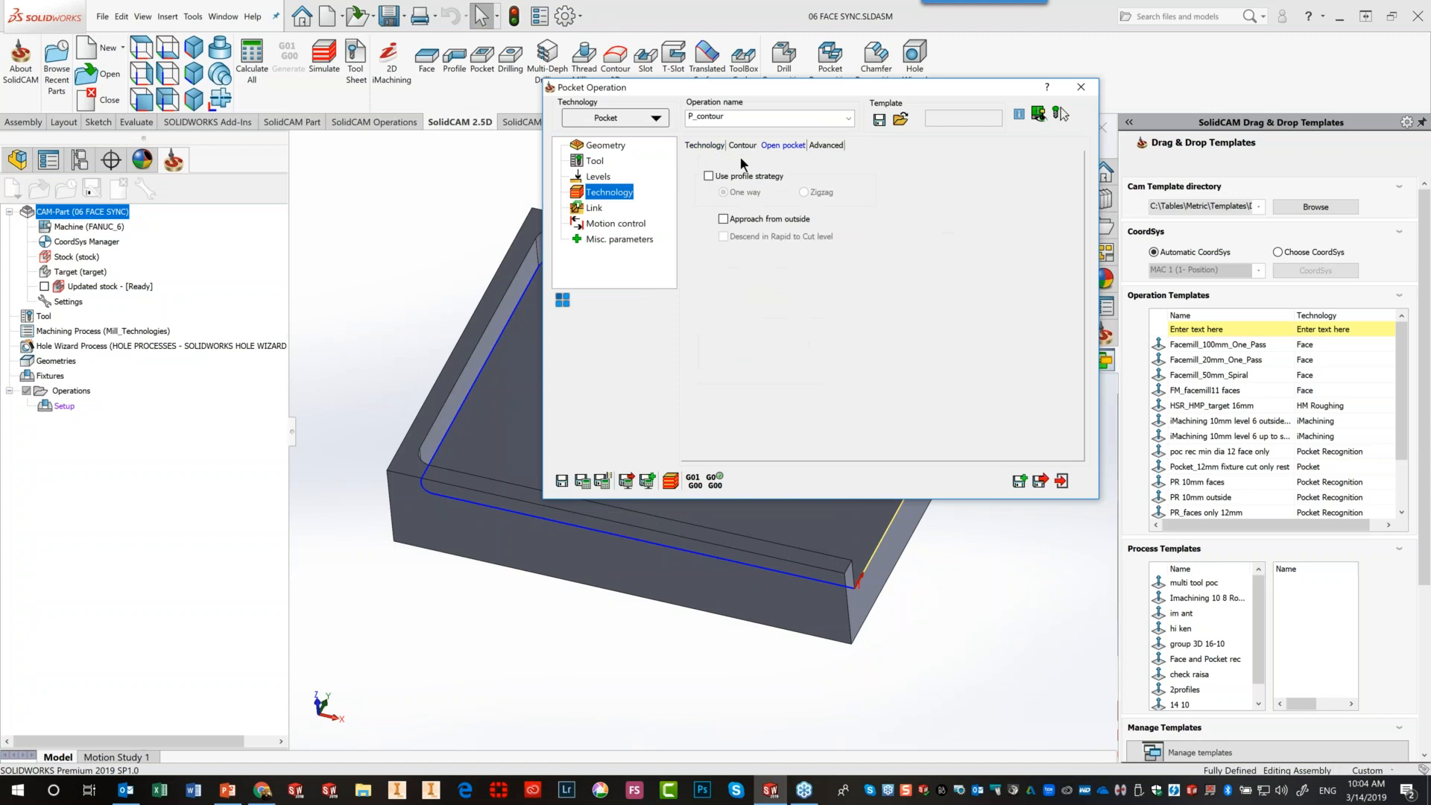
pyautogui.click(722, 219)
pyautogui.click(602, 483)
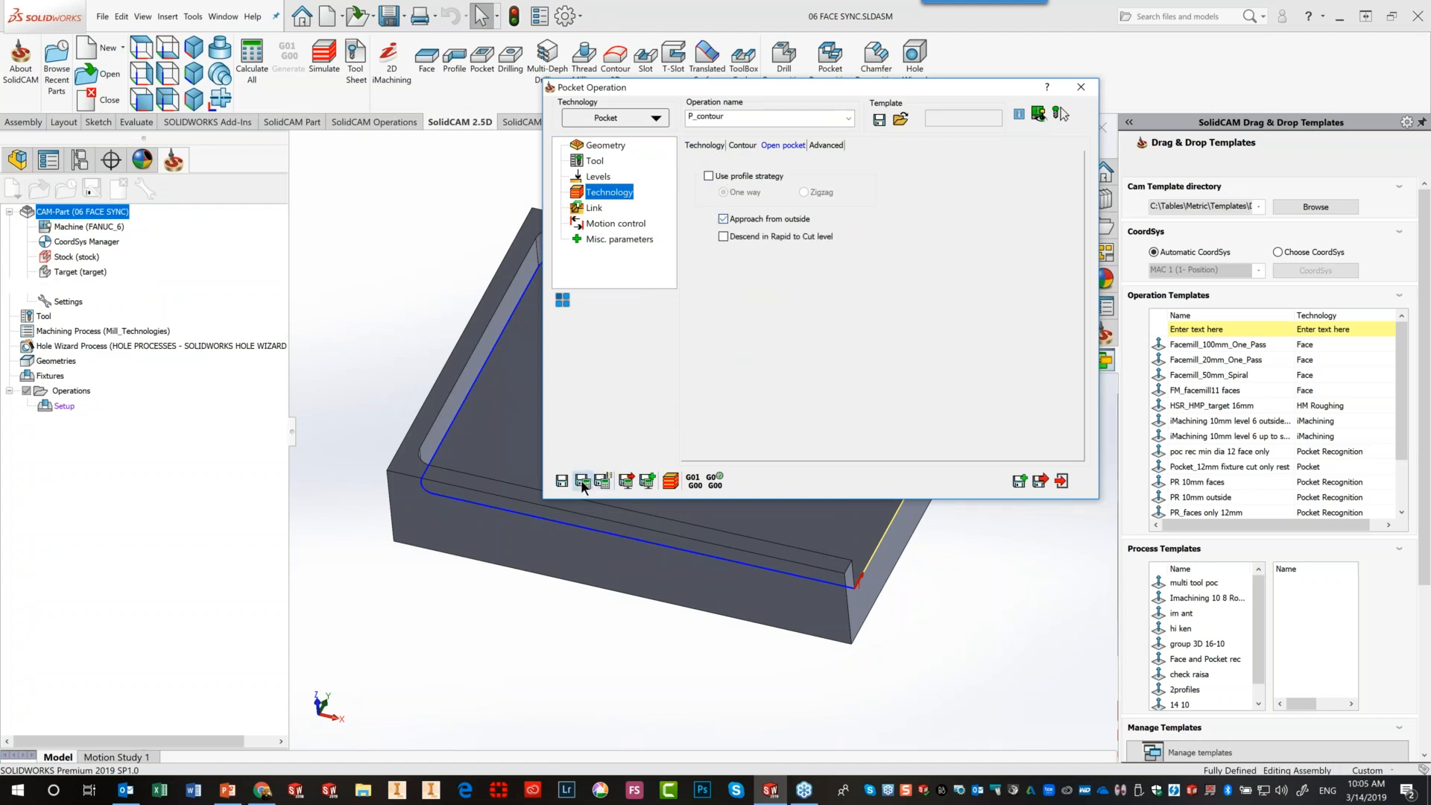
pyautogui.click(1061, 481)
pyautogui.moveTo(991, 486)
pyautogui.mouseDown(button='middle')
pyautogui.moveTo(1013, 505)
pyautogui.moveTo(1001, 510)
pyautogui.mouseUp(button='middle')
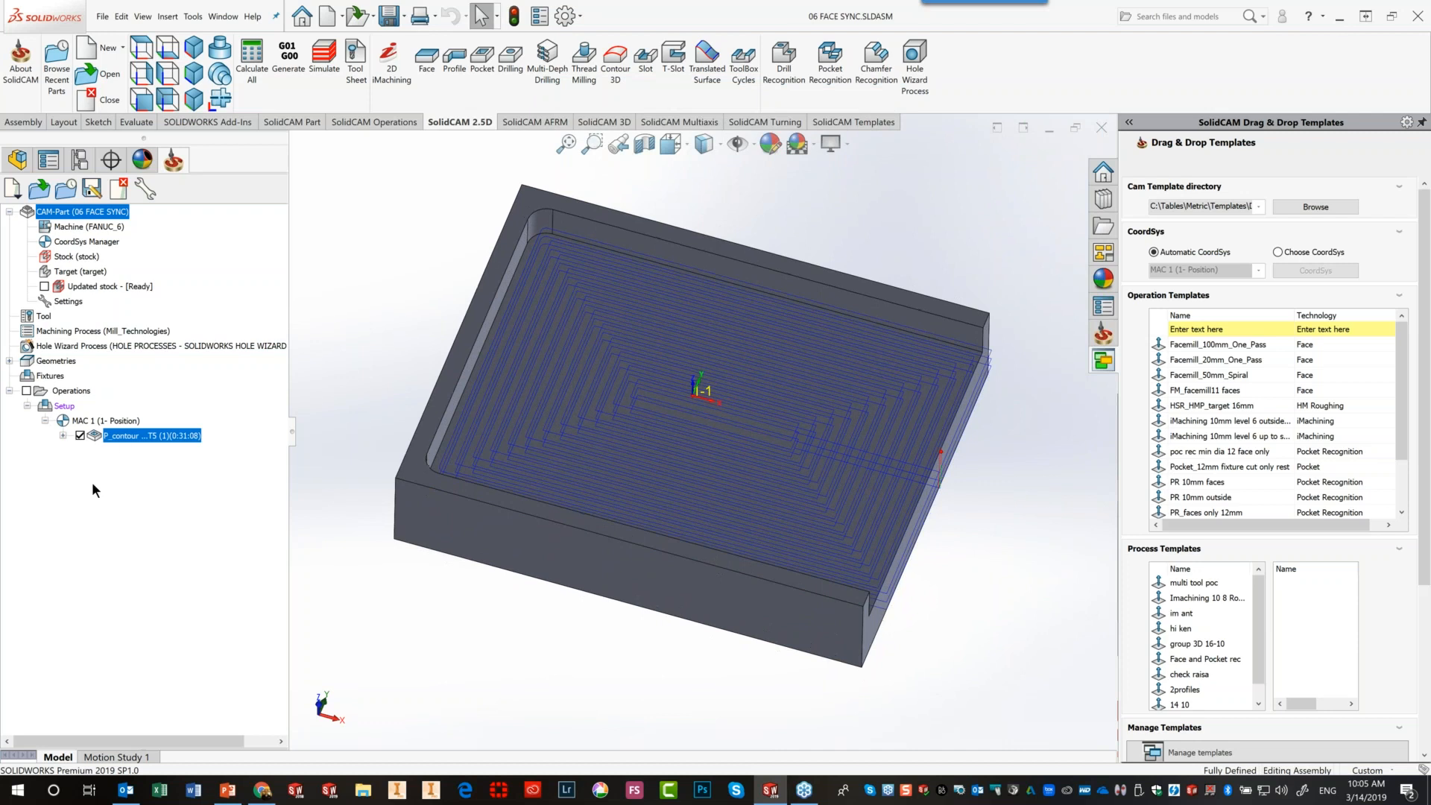
# Reopen the pocket operation, turn on the one-way profile strategy for the open pocket, and recalculate and exit it
pyautogui.click(134, 439)
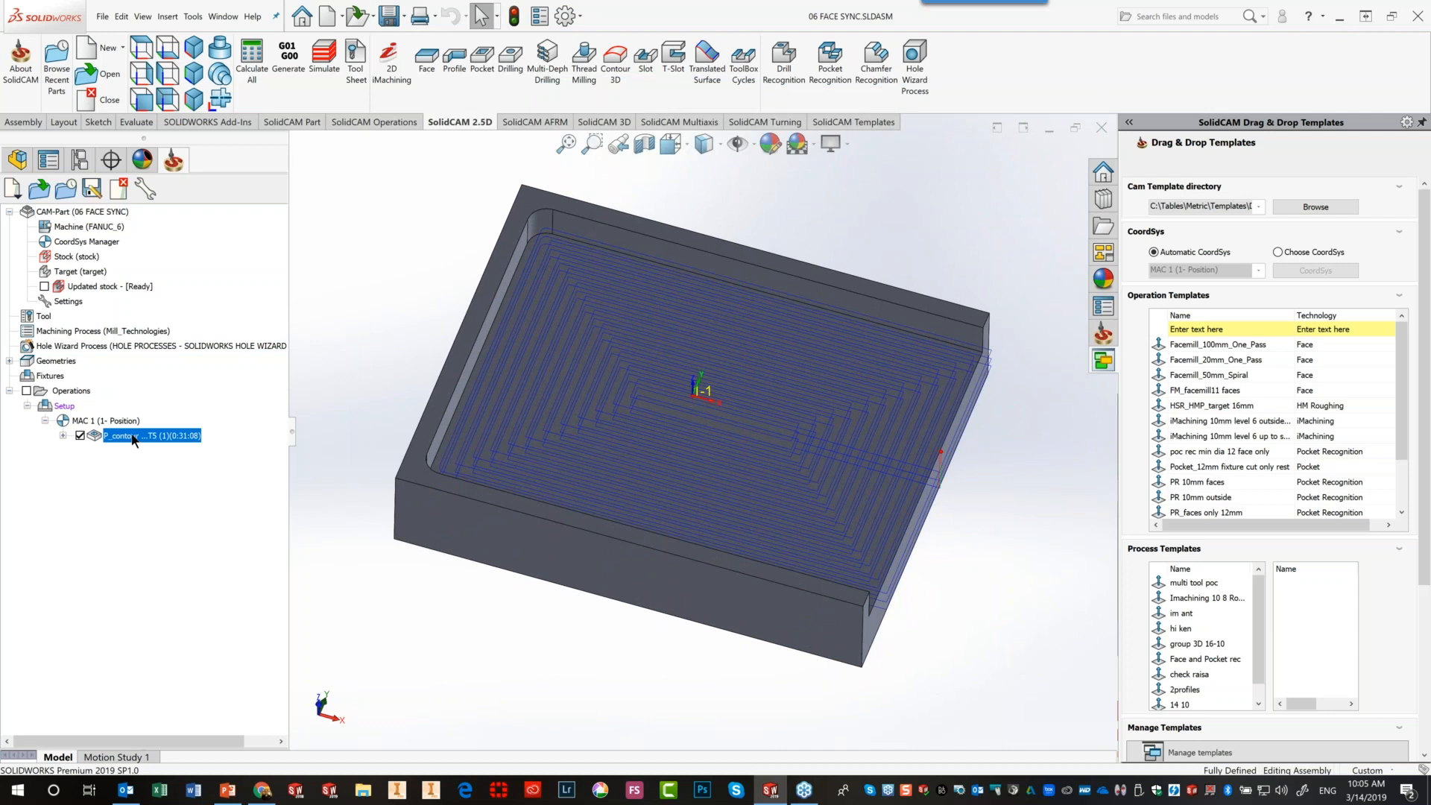
pyautogui.doubleClick(132, 435)
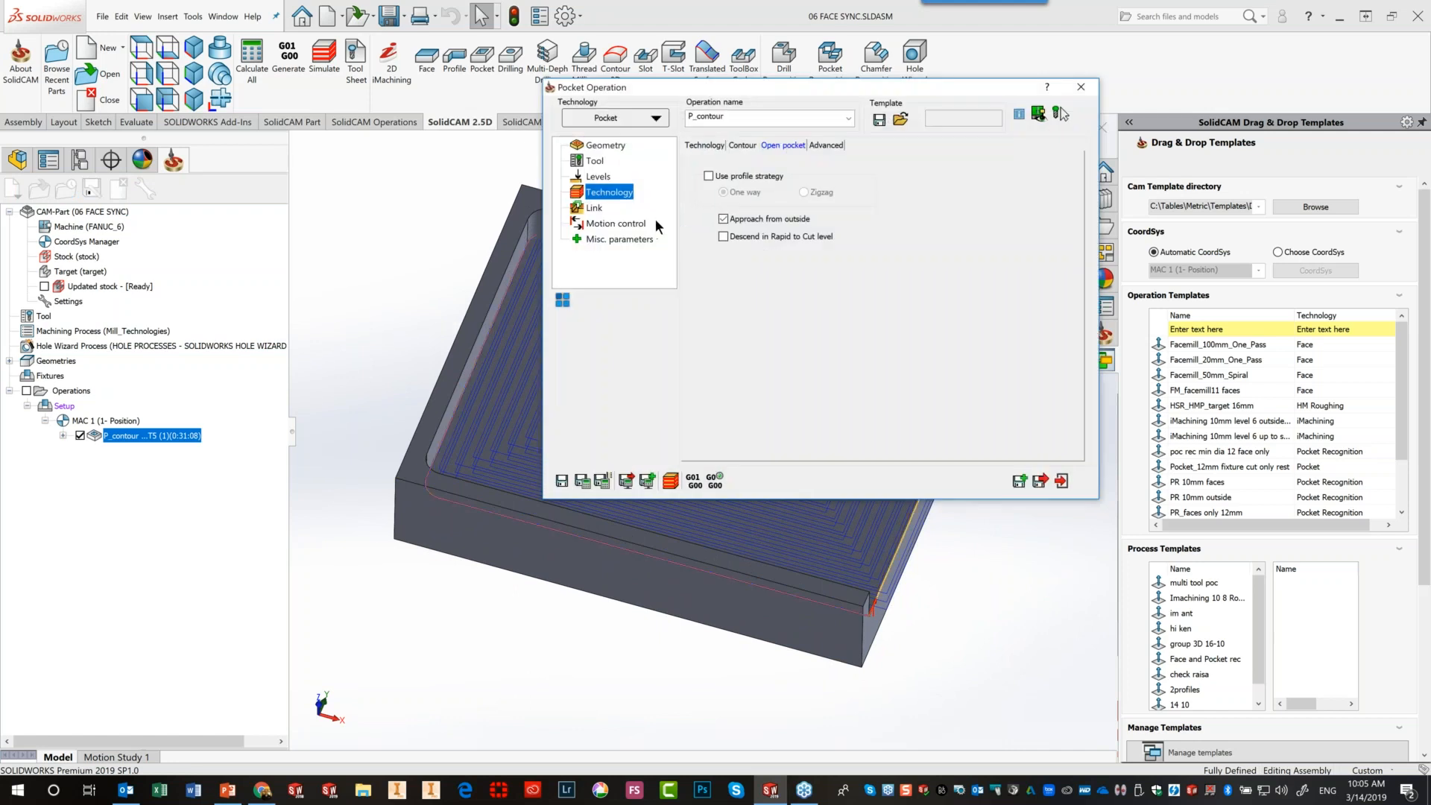
pyautogui.click(709, 175)
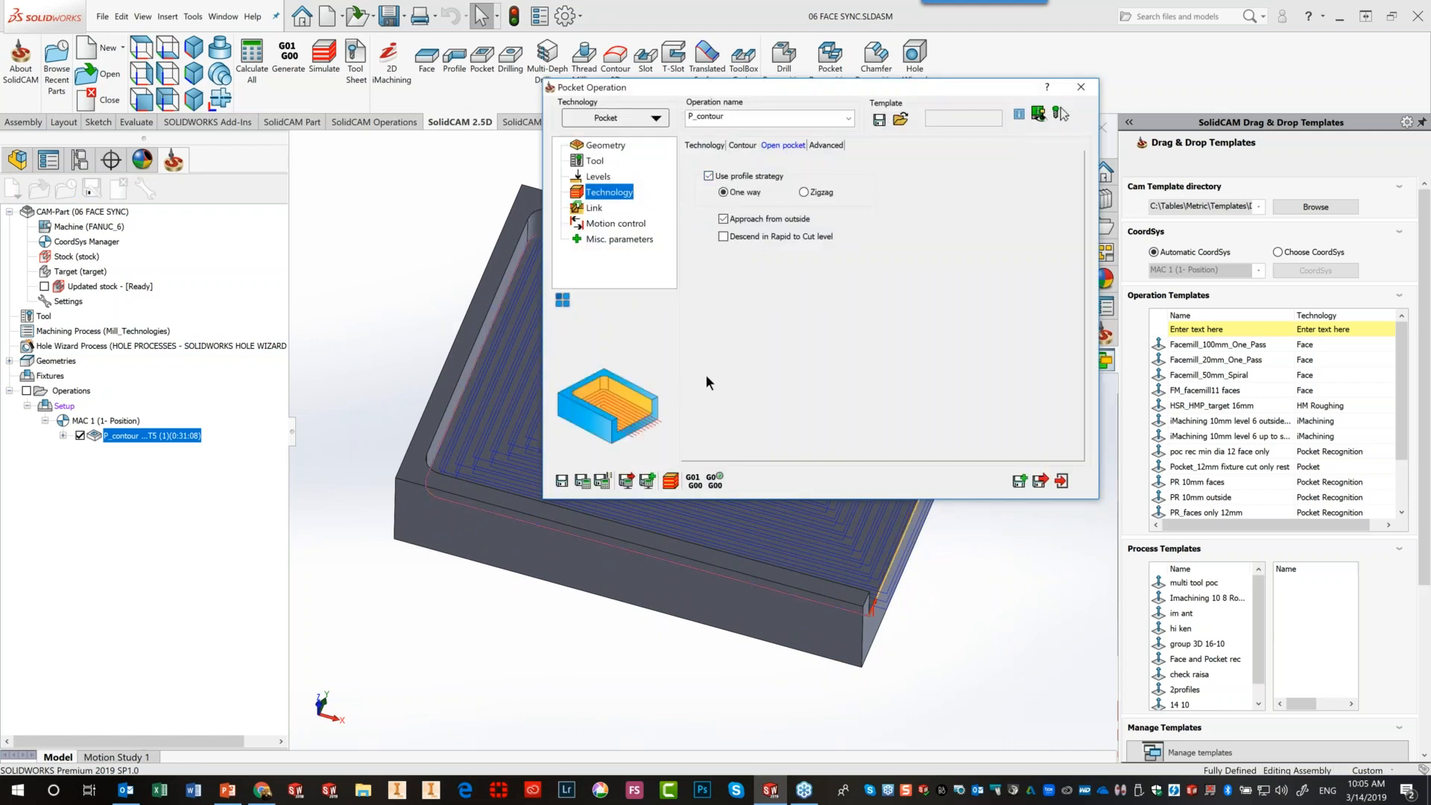
pyautogui.click(581, 481)
pyautogui.click(1061, 481)
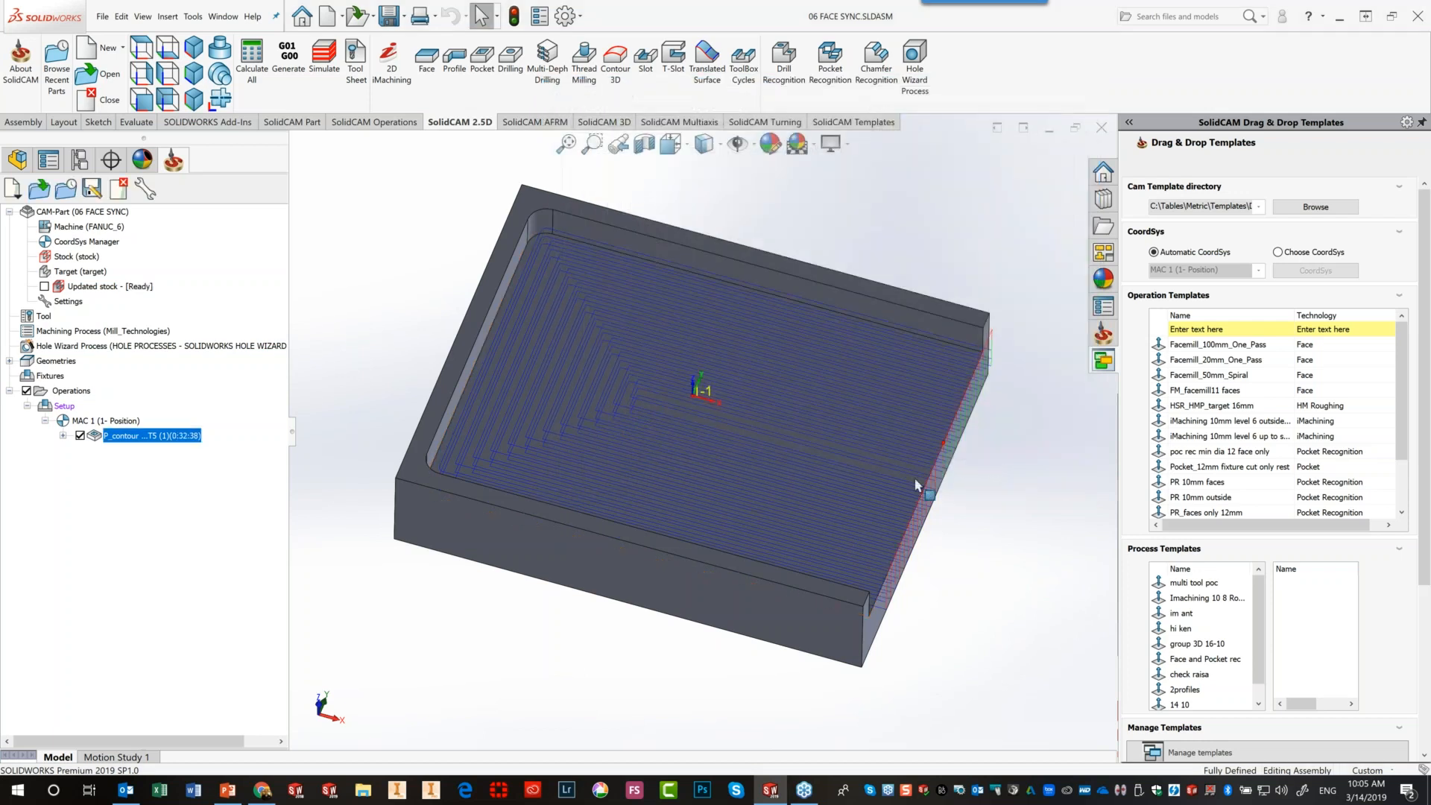
pyautogui.moveTo(1023, 524); pyautogui.dragTo(1002, 578, button='middle')
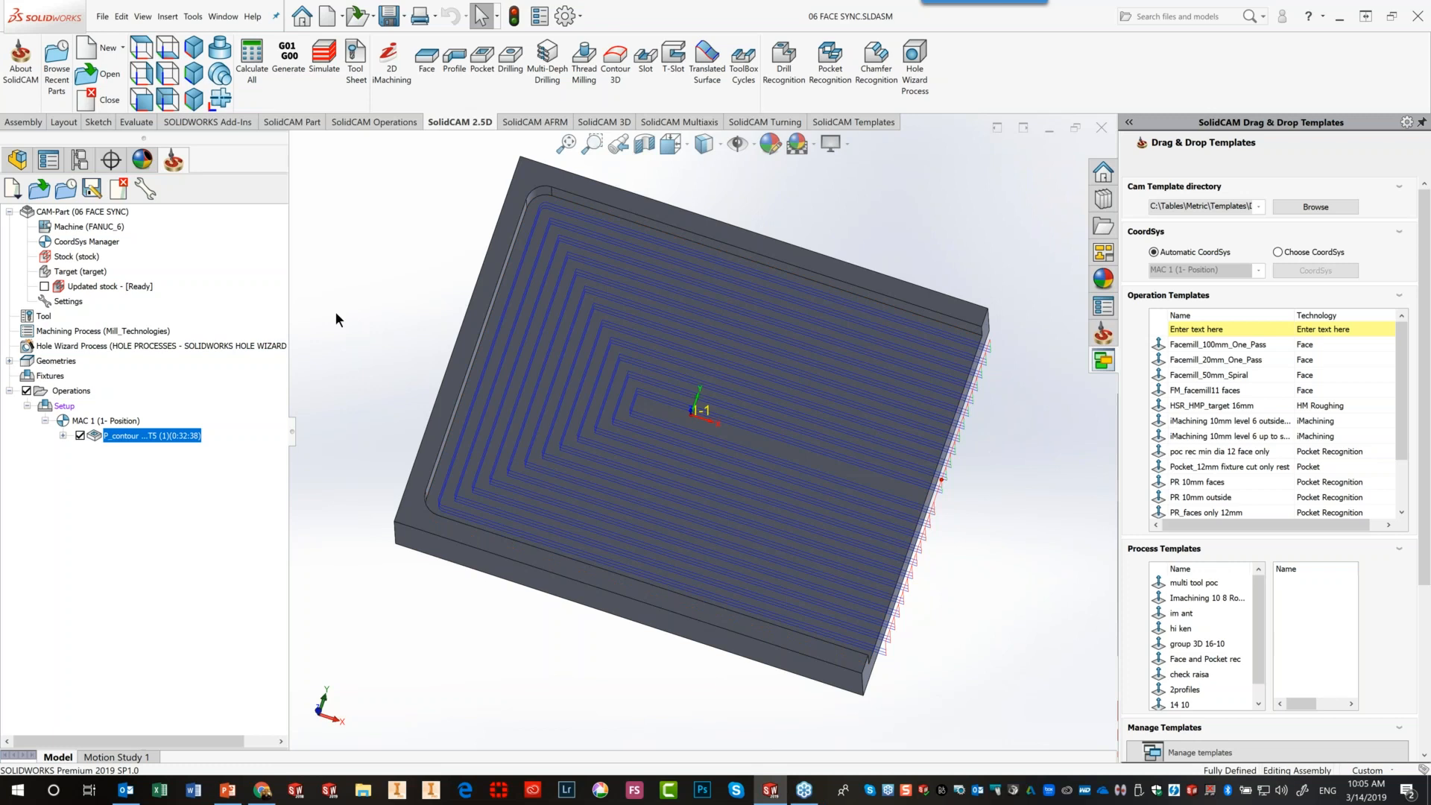
# Hide the toolpath, open the DesignModel part, unsuppress Boss-Extrude2, Boss-Extrude3 and Fillet3, and close the part with its changes saved
pyautogui.click(26, 390)
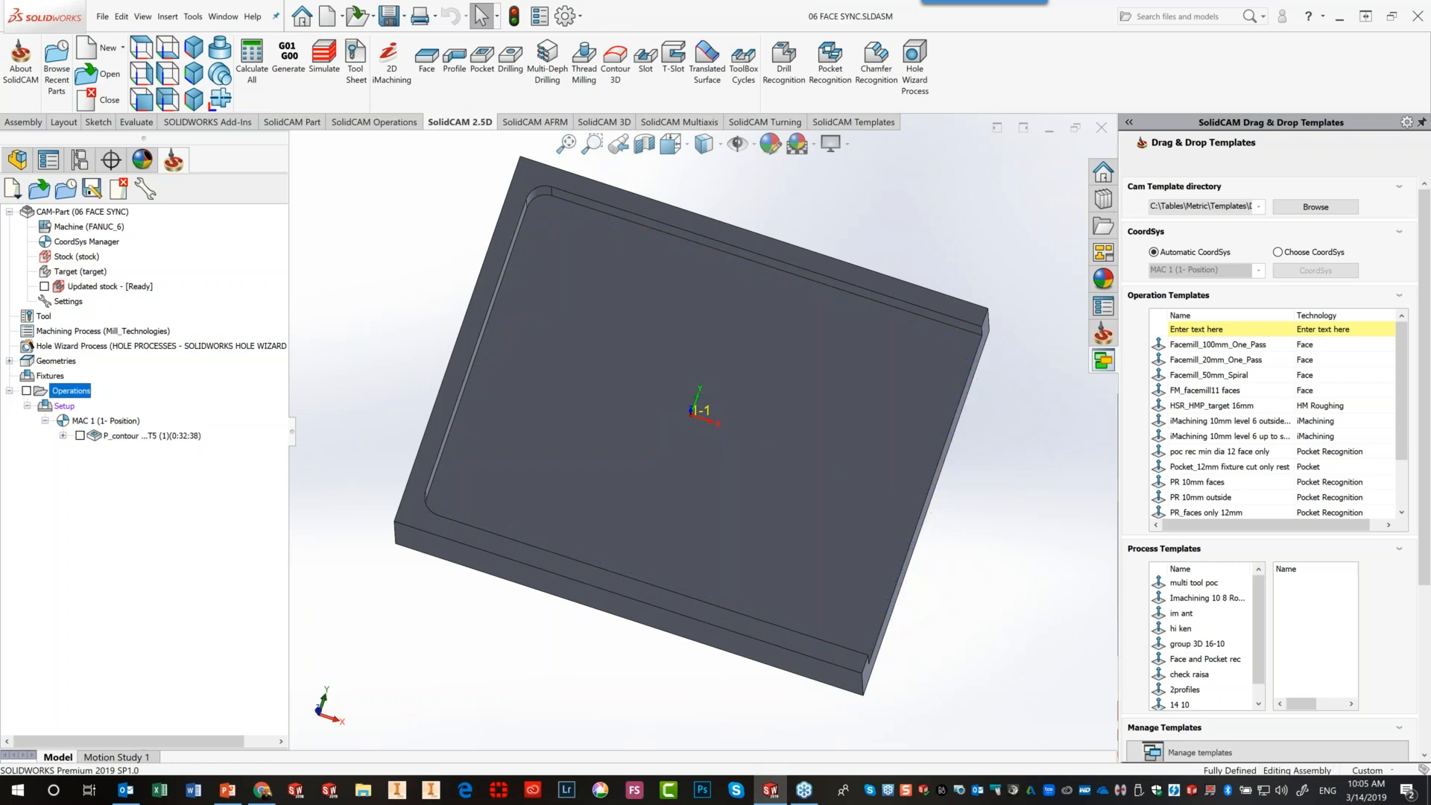
pyautogui.click(555, 375)
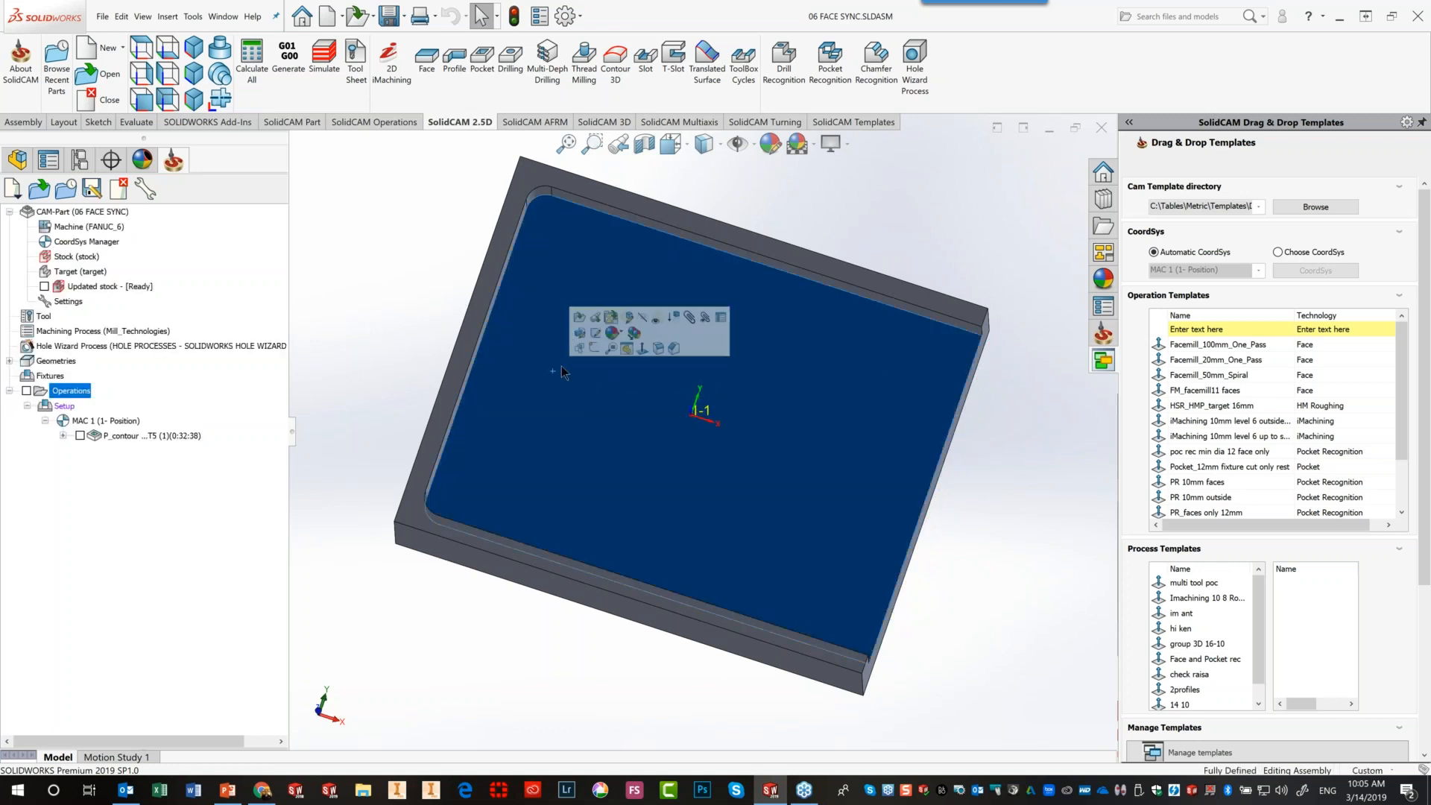
pyautogui.click(575, 320)
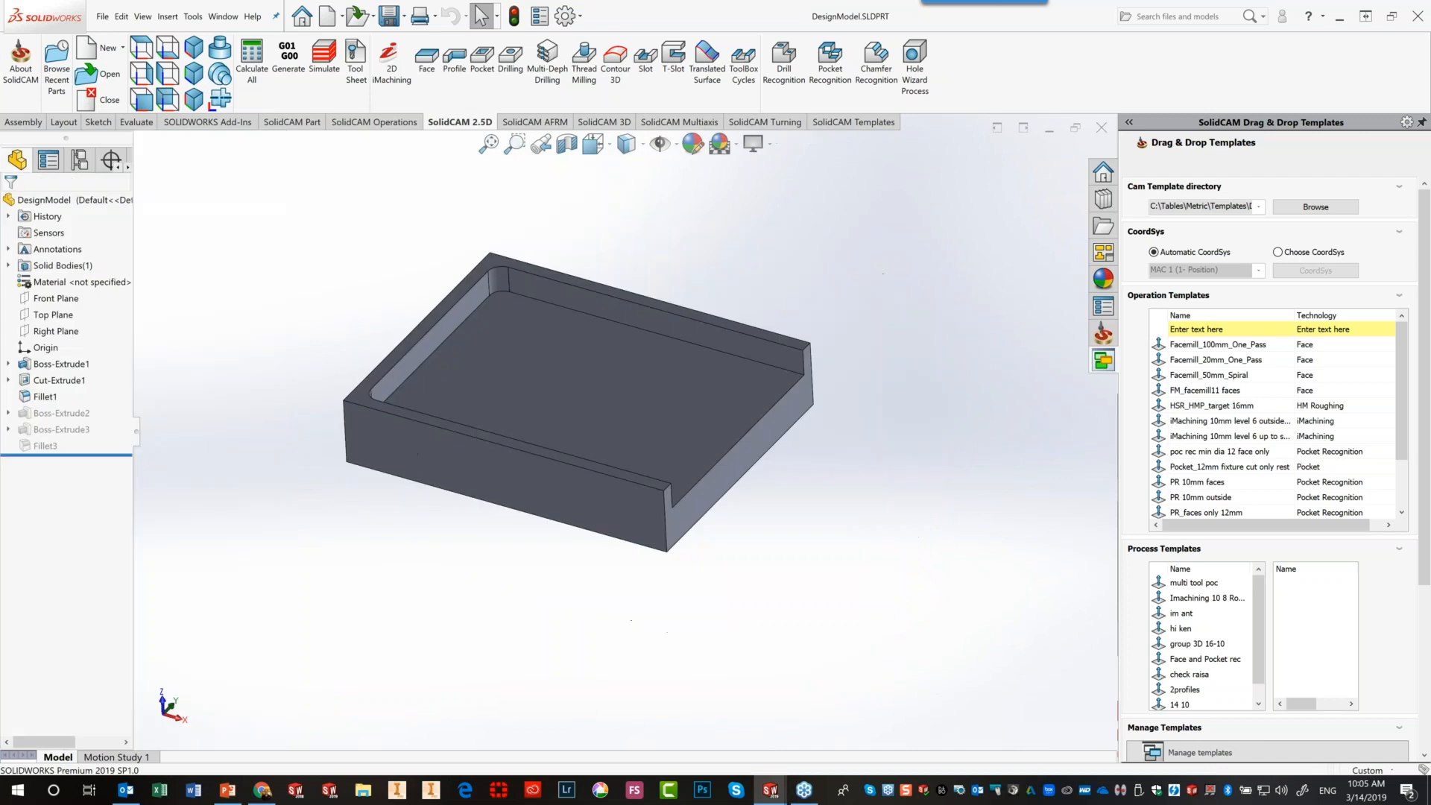
pyautogui.click(45, 410)
pyautogui.keyDown('shift'); pyautogui.click(43, 447); pyautogui.keyUp('shift')
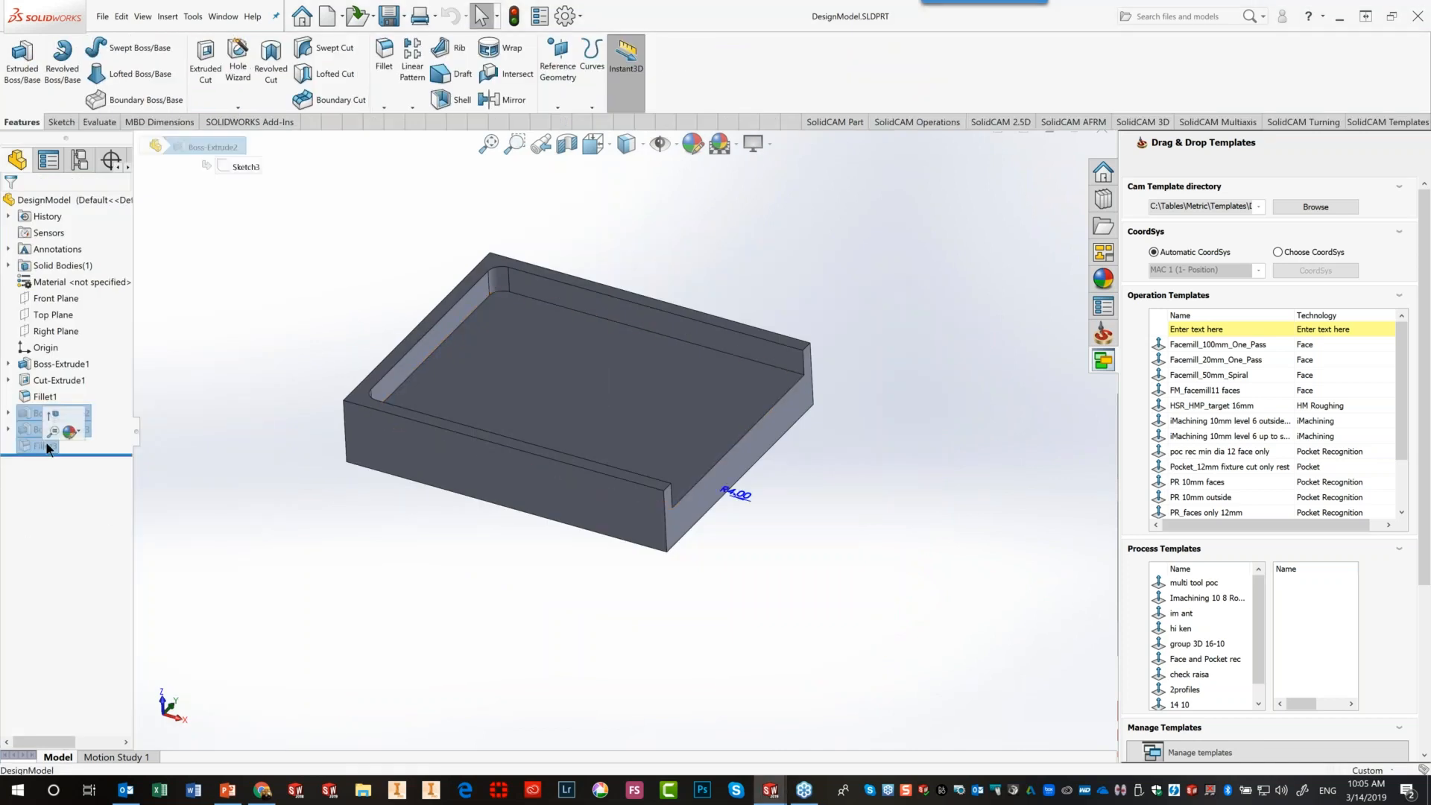
pyautogui.click(55, 416)
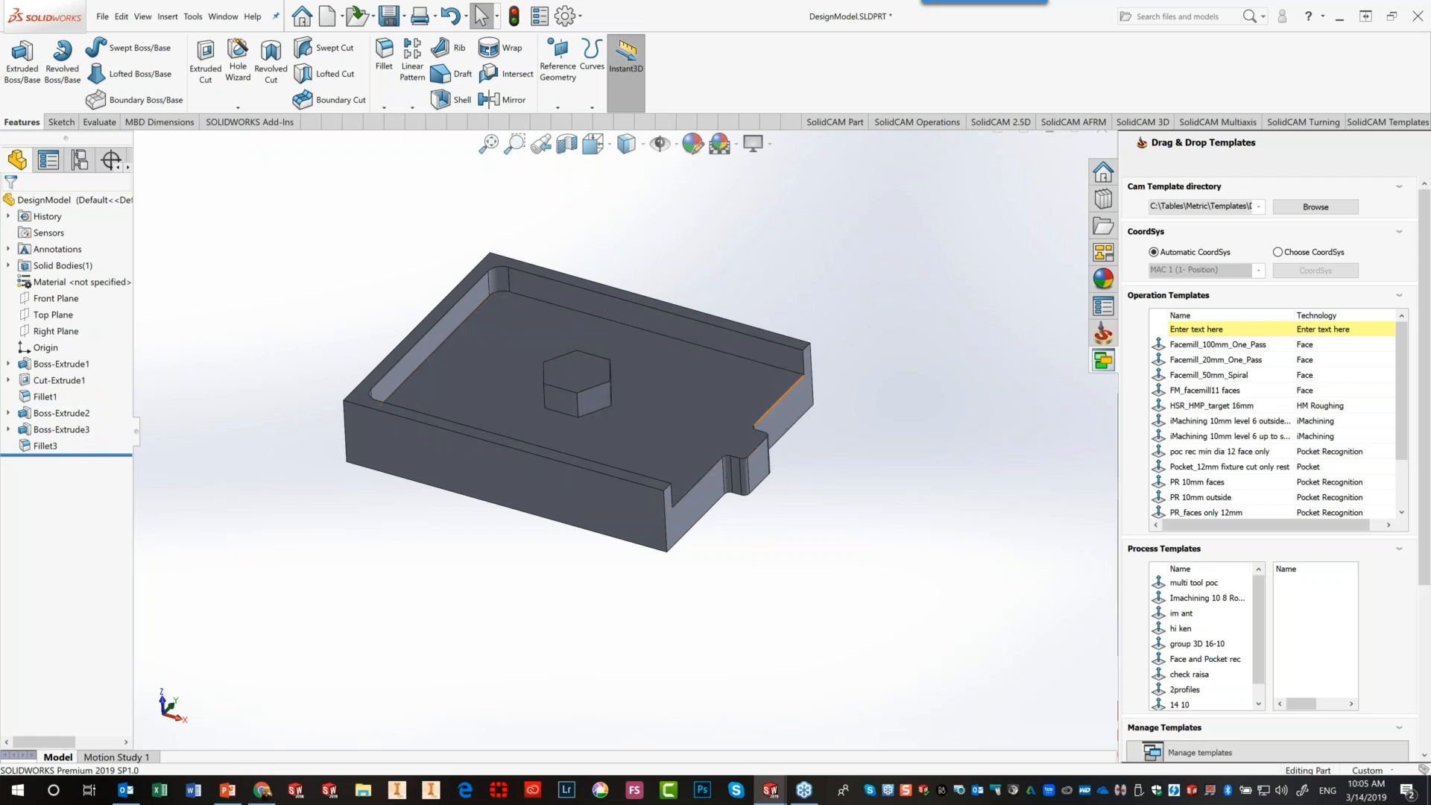
pyautogui.click(1097, 131)
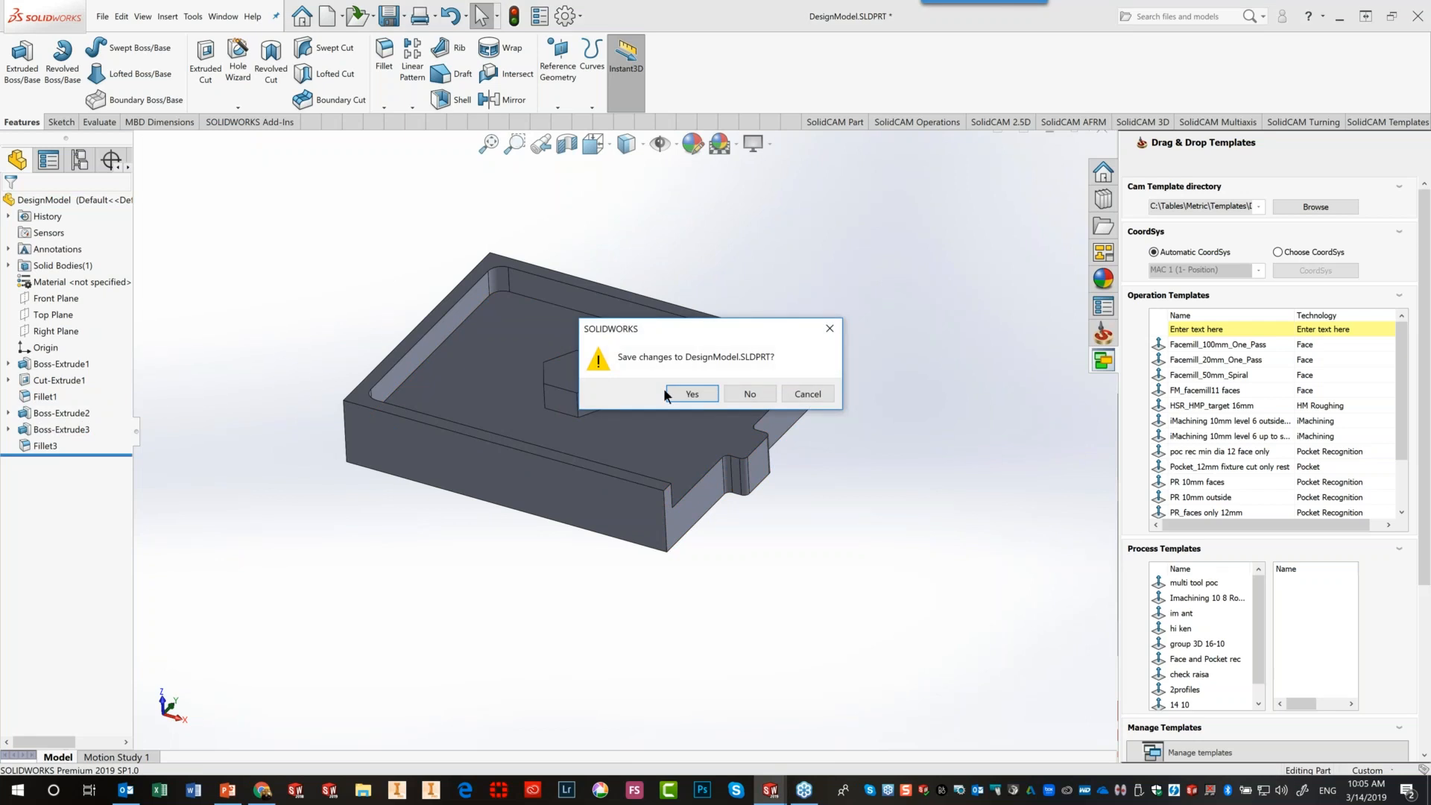
pyautogui.click(689, 393)
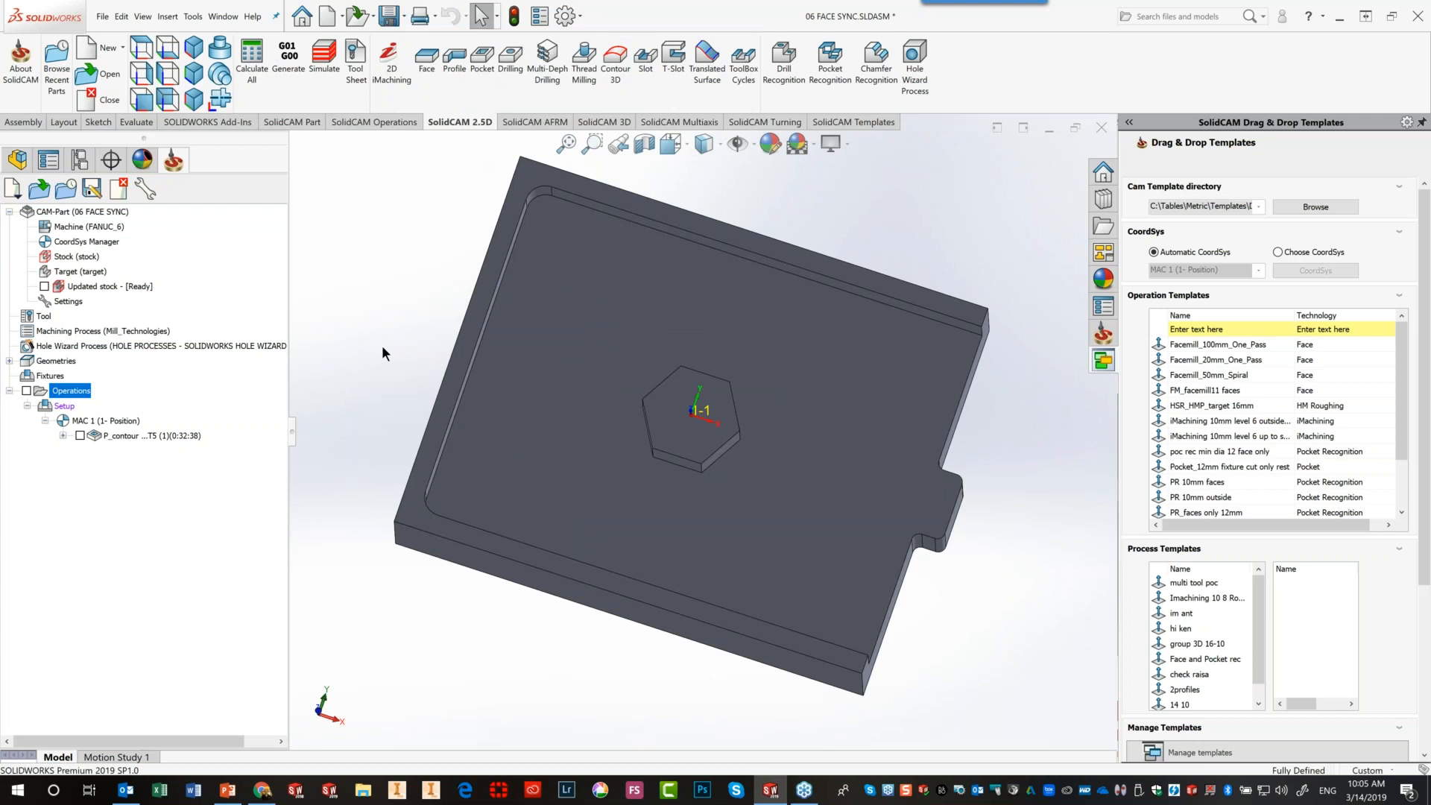
# Synchronize the CAM-Part with the modified model and recalculate the P_contour pocket operation
pyautogui.rightClick(102, 216)
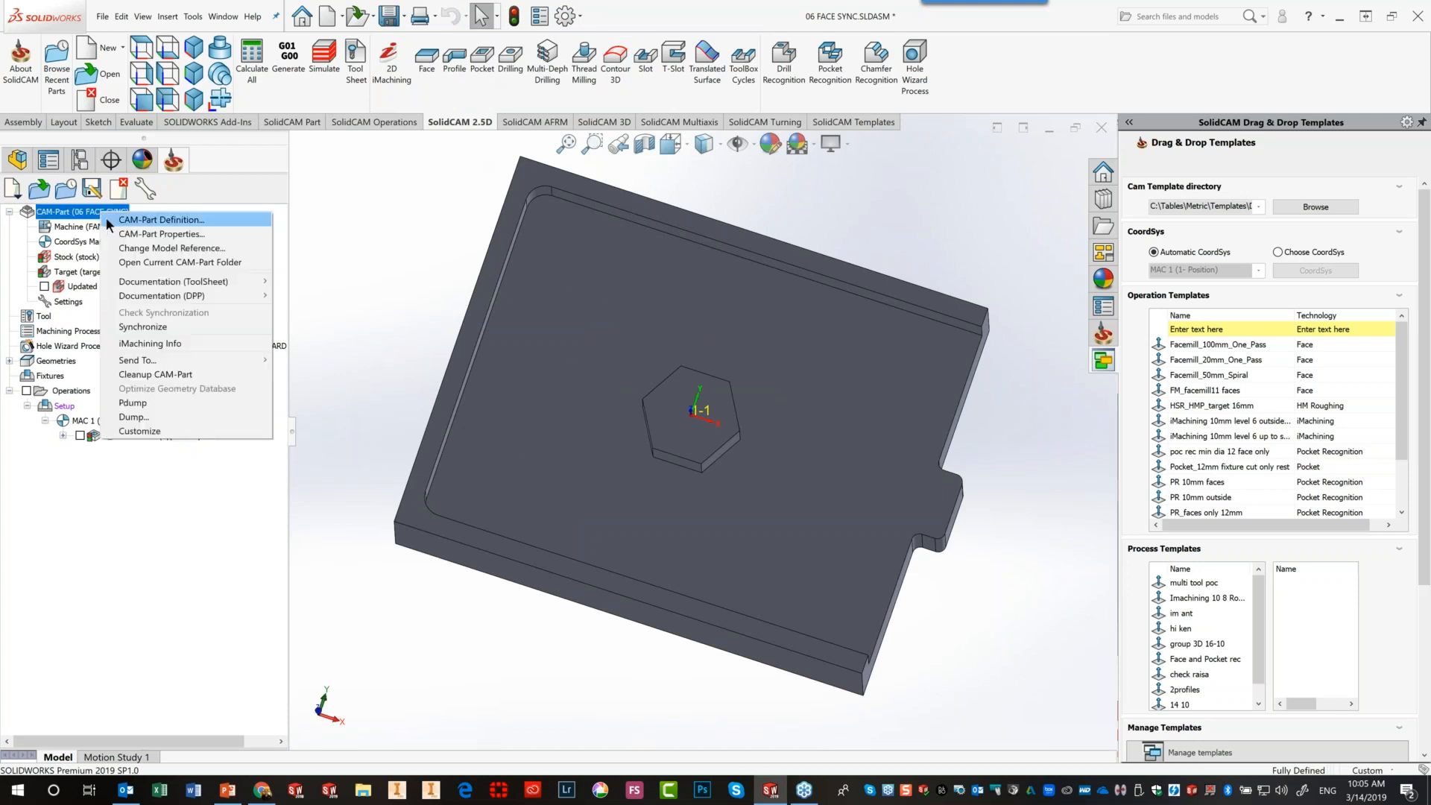
pyautogui.click(155, 327)
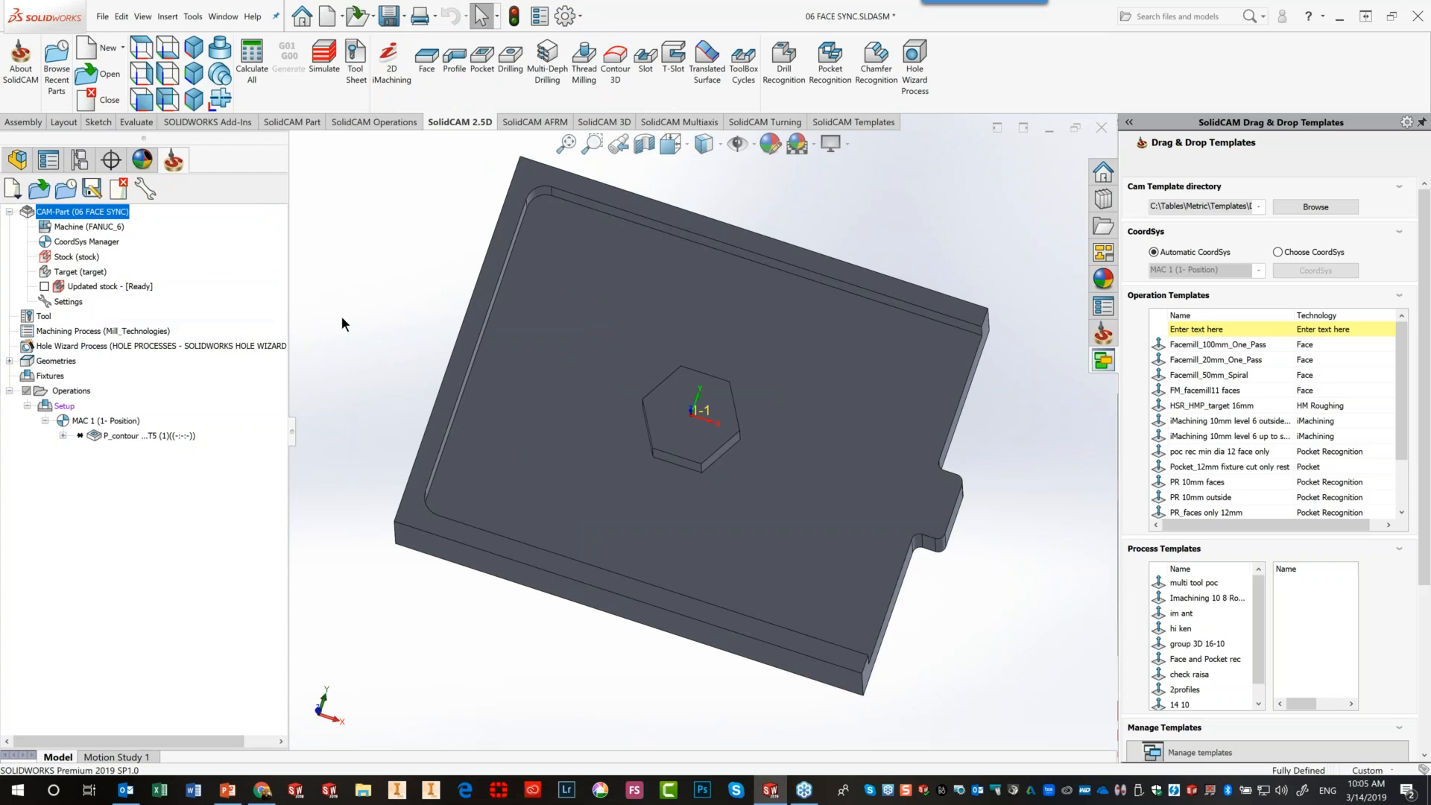
pyautogui.rightClick(137, 437)
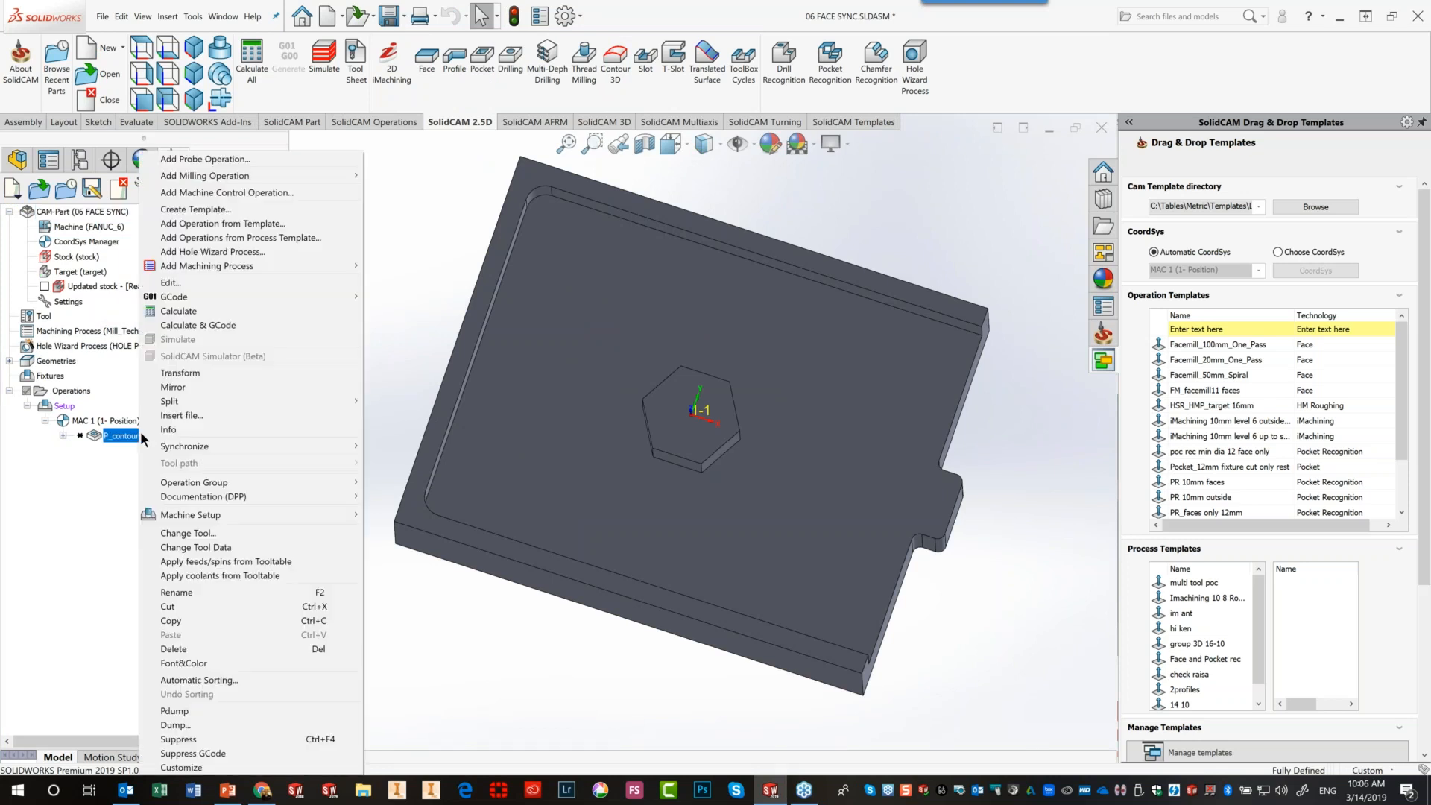
pyautogui.click(184, 316)
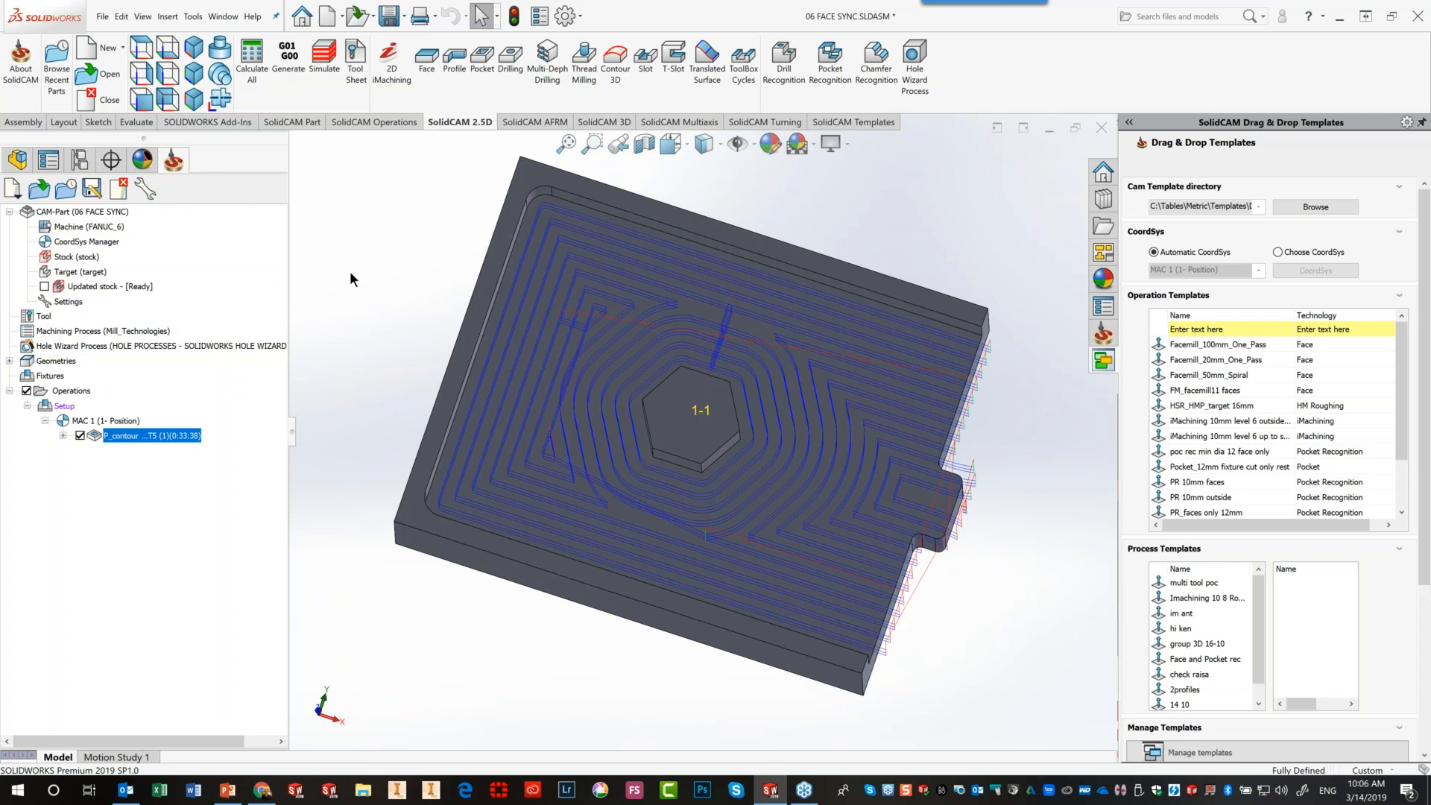
pyautogui.moveTo(529, 365); pyautogui.dragTo(519, 335, button='middle')
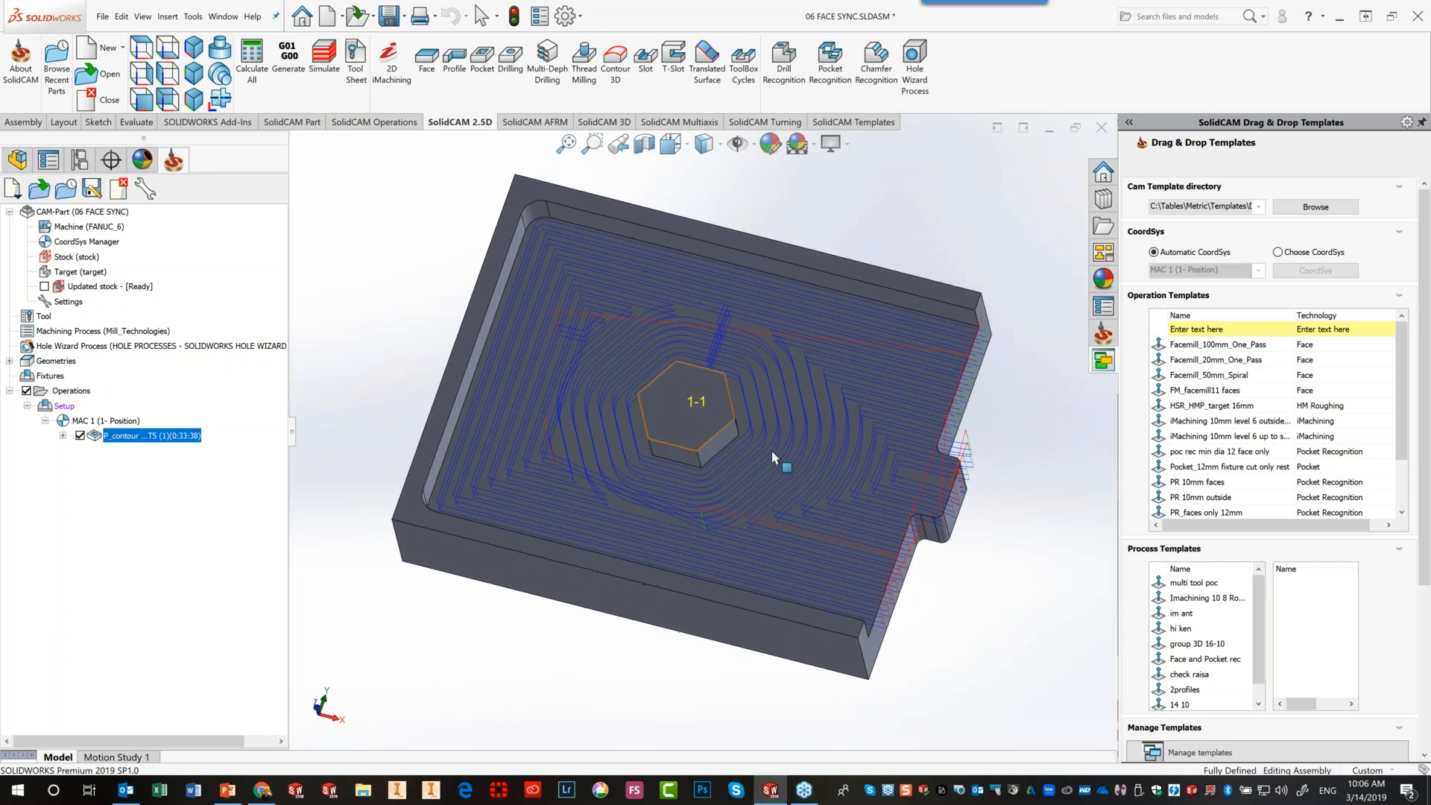
pyautogui.moveTo(780, 445); pyautogui.dragTo(780, 457, button='middle')
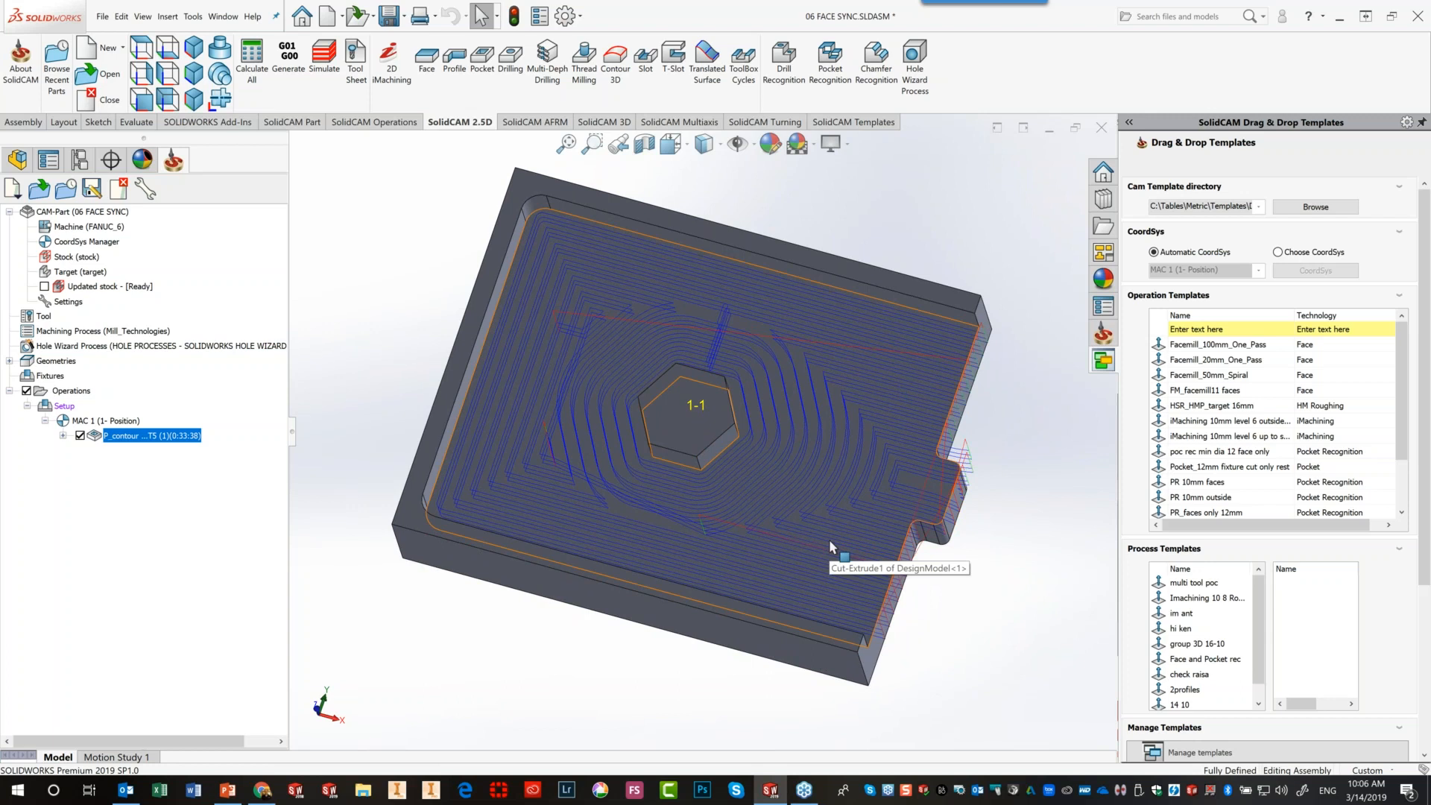
# Open the P_contour geometry to examine its chain list, then leave the geometry and the operation without changes
pyautogui.click(159, 436)
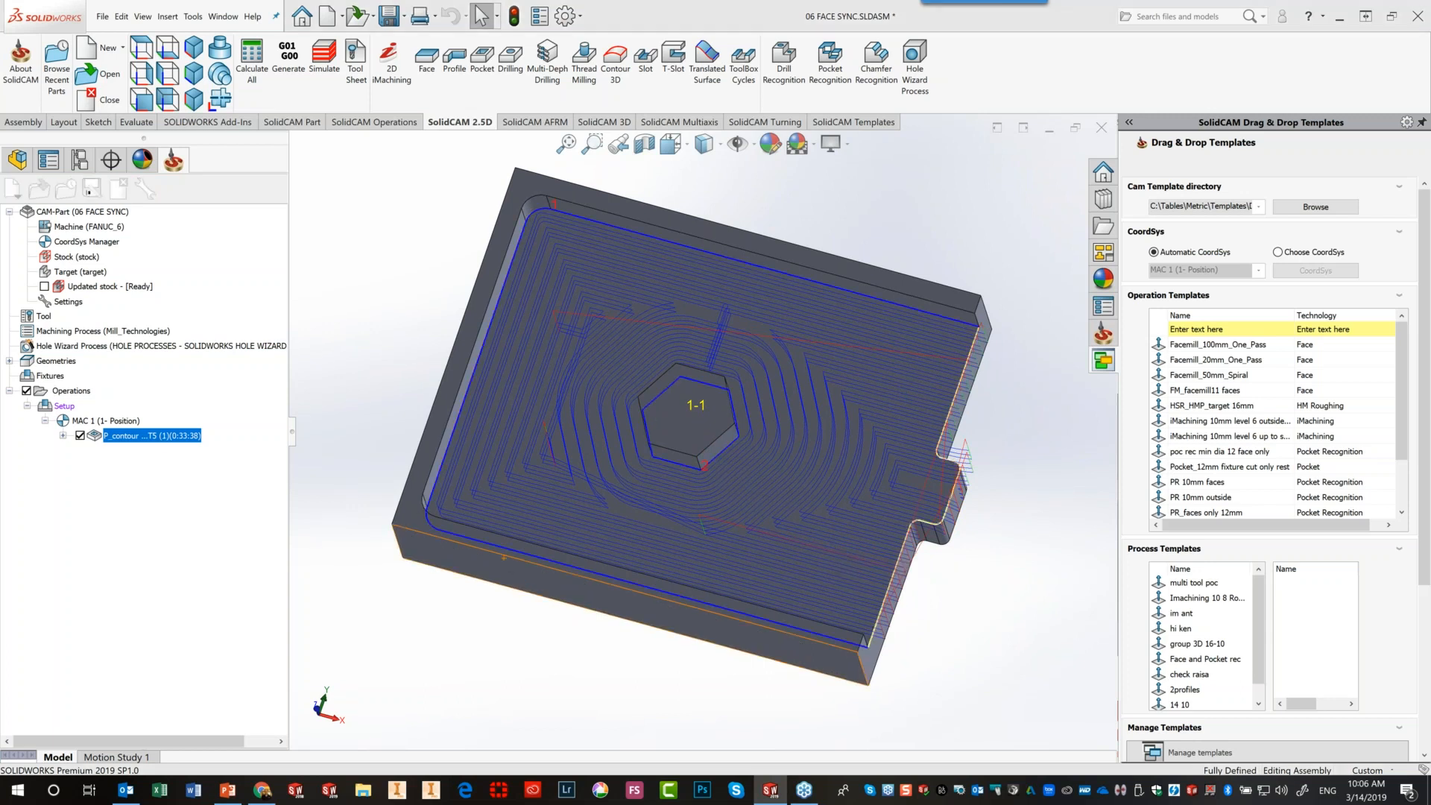
pyautogui.doubleClick(142, 433)
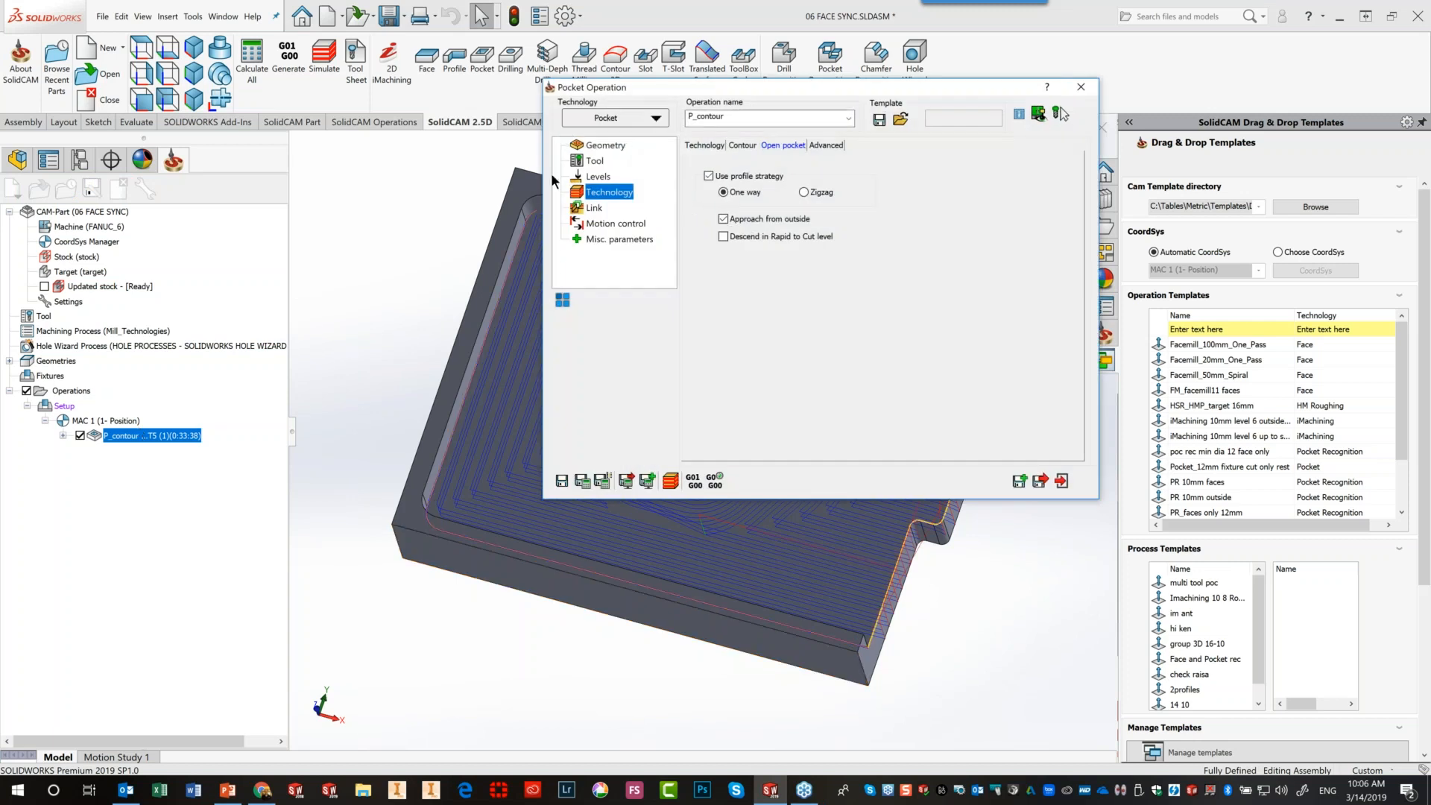
pyautogui.click(619, 146)
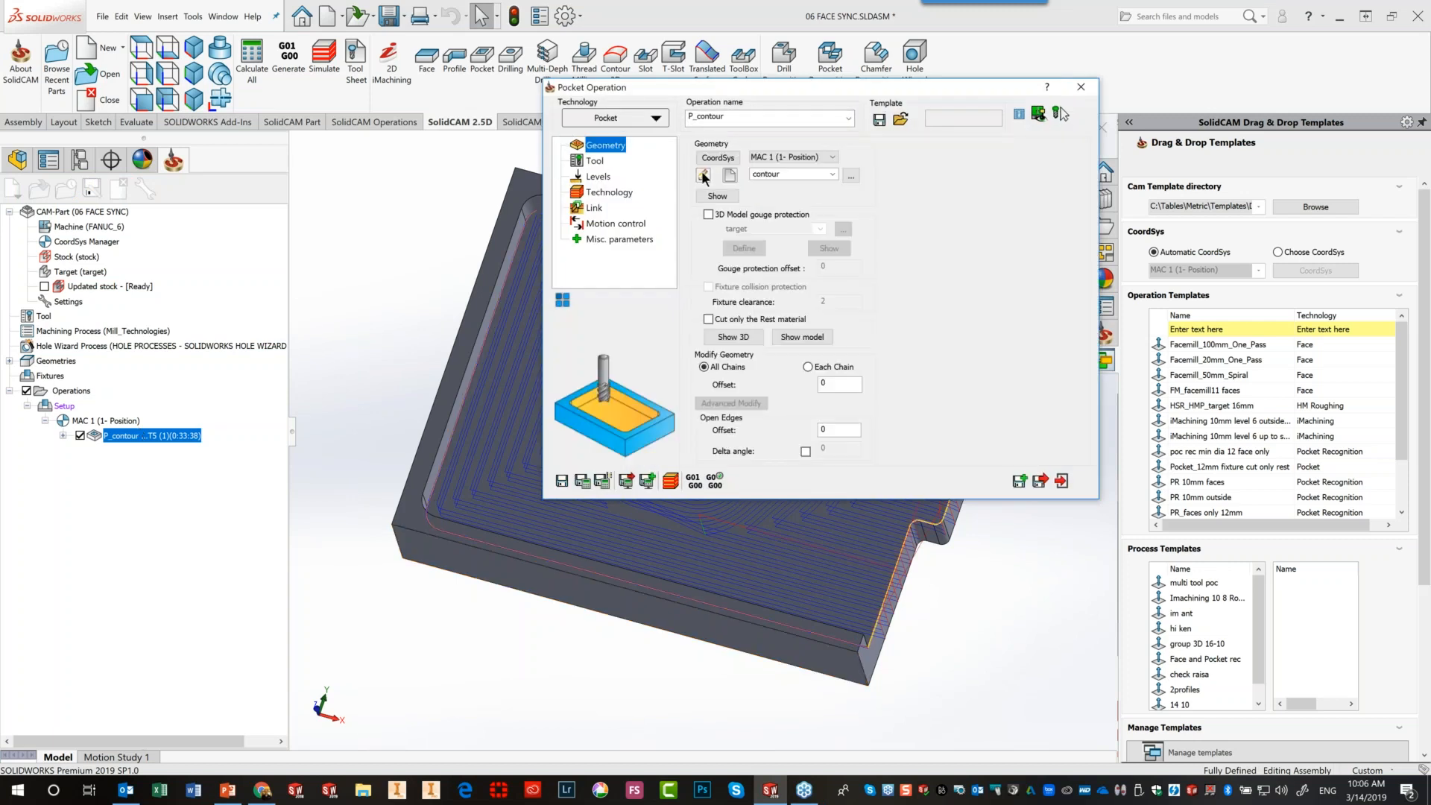
pyautogui.click(703, 176)
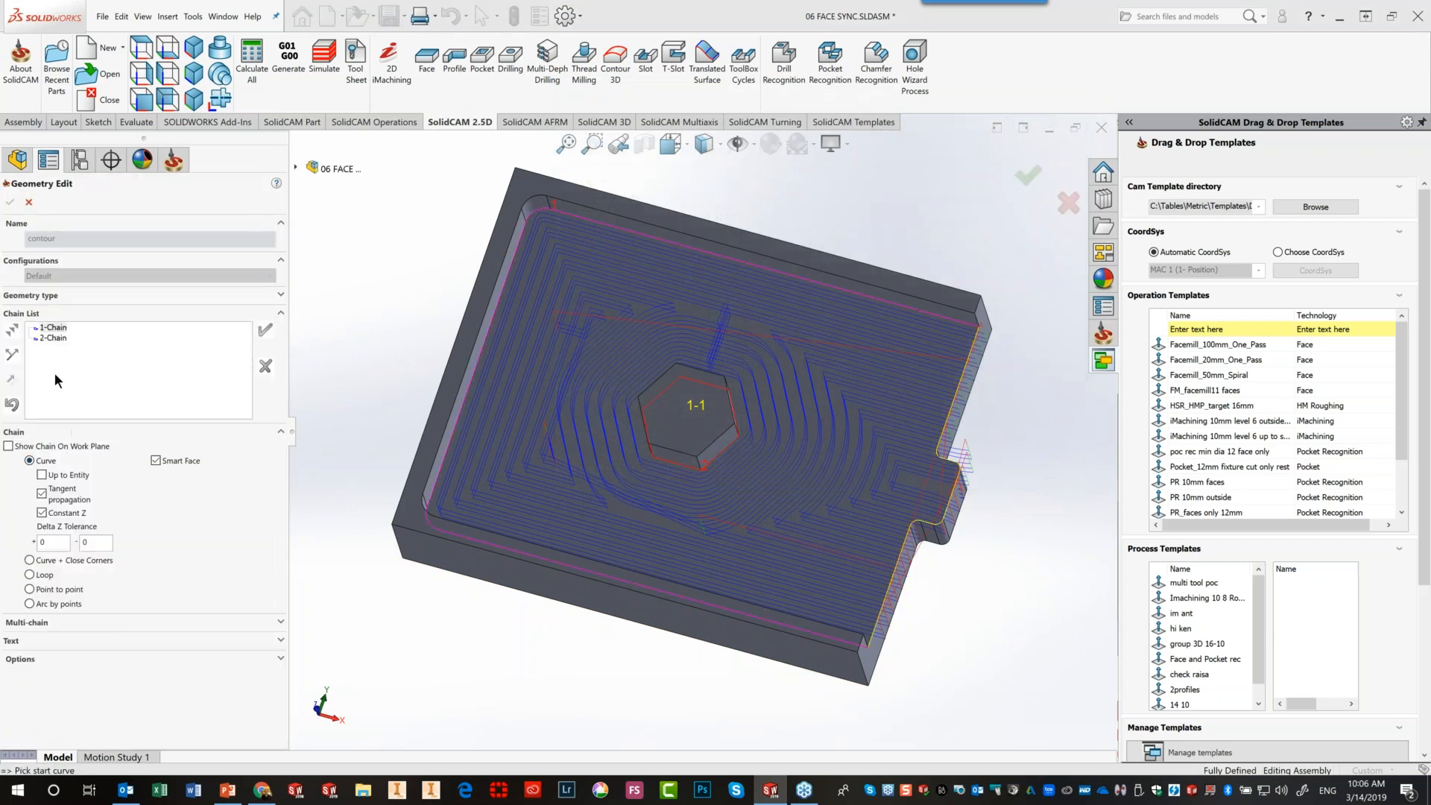
pyautogui.click(29, 202)
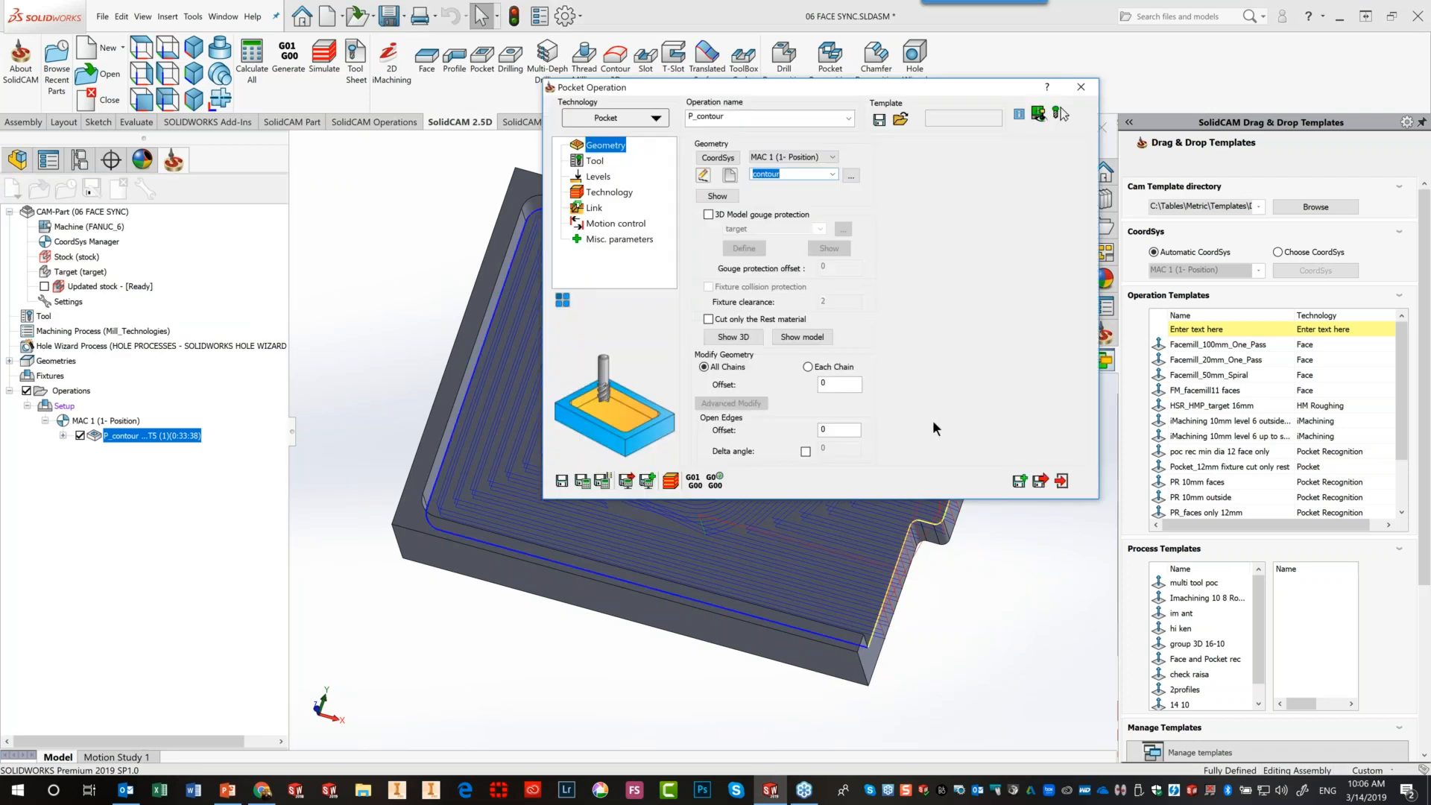
pyautogui.click(1061, 480)
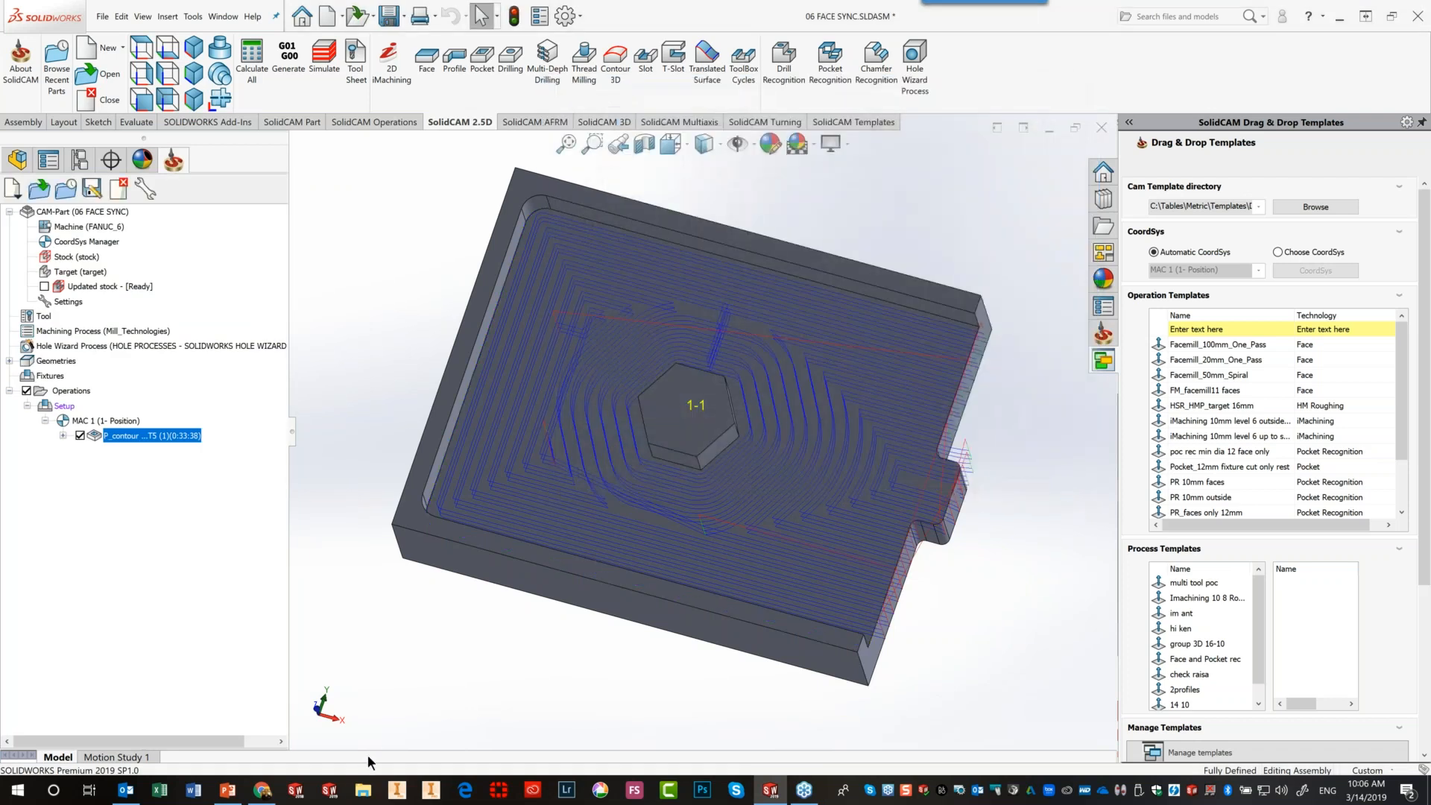
# Switch to PowerPoint and show the Drag & Drop - Capturing Geometry Filters slide
pyautogui.click(229, 792)
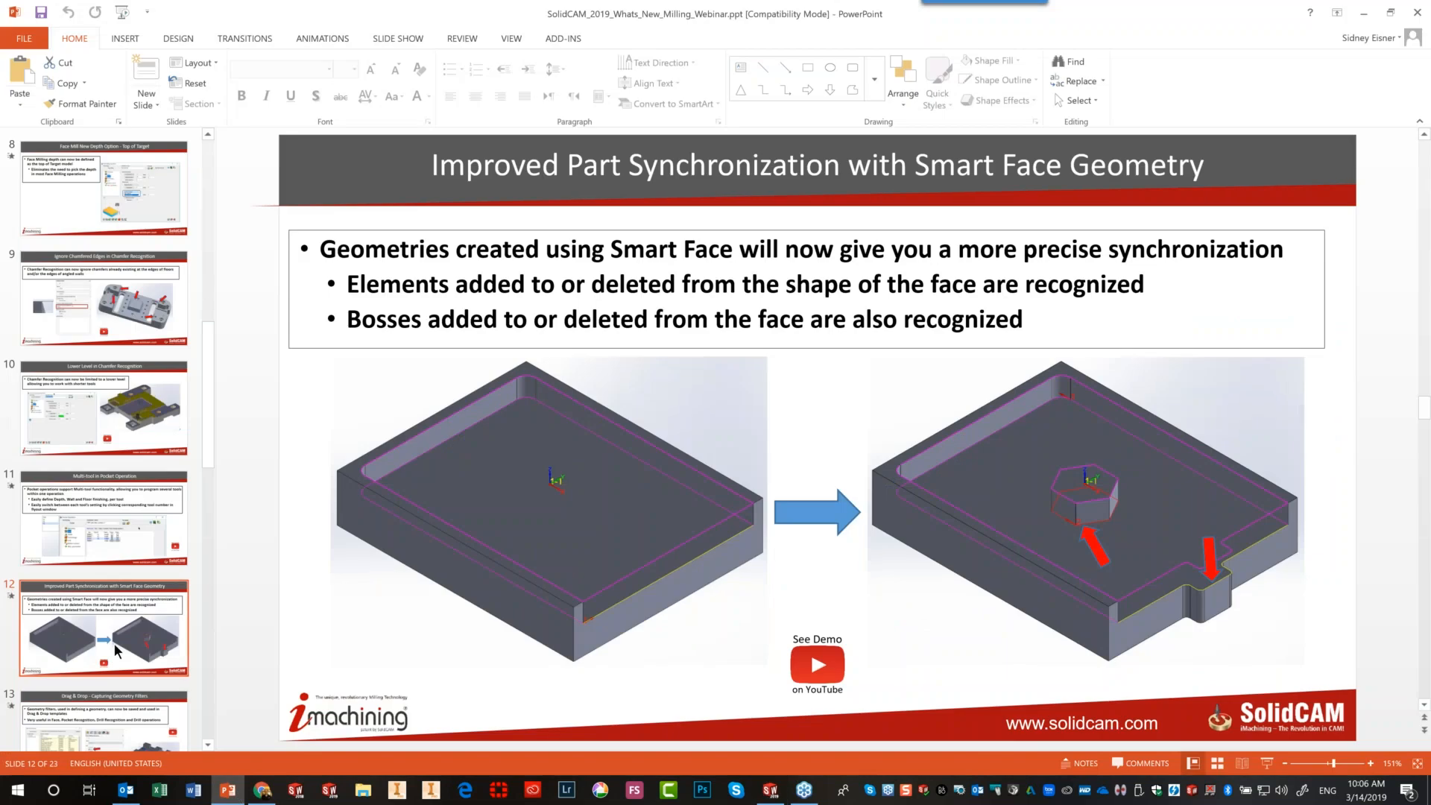
pyautogui.press('Down')
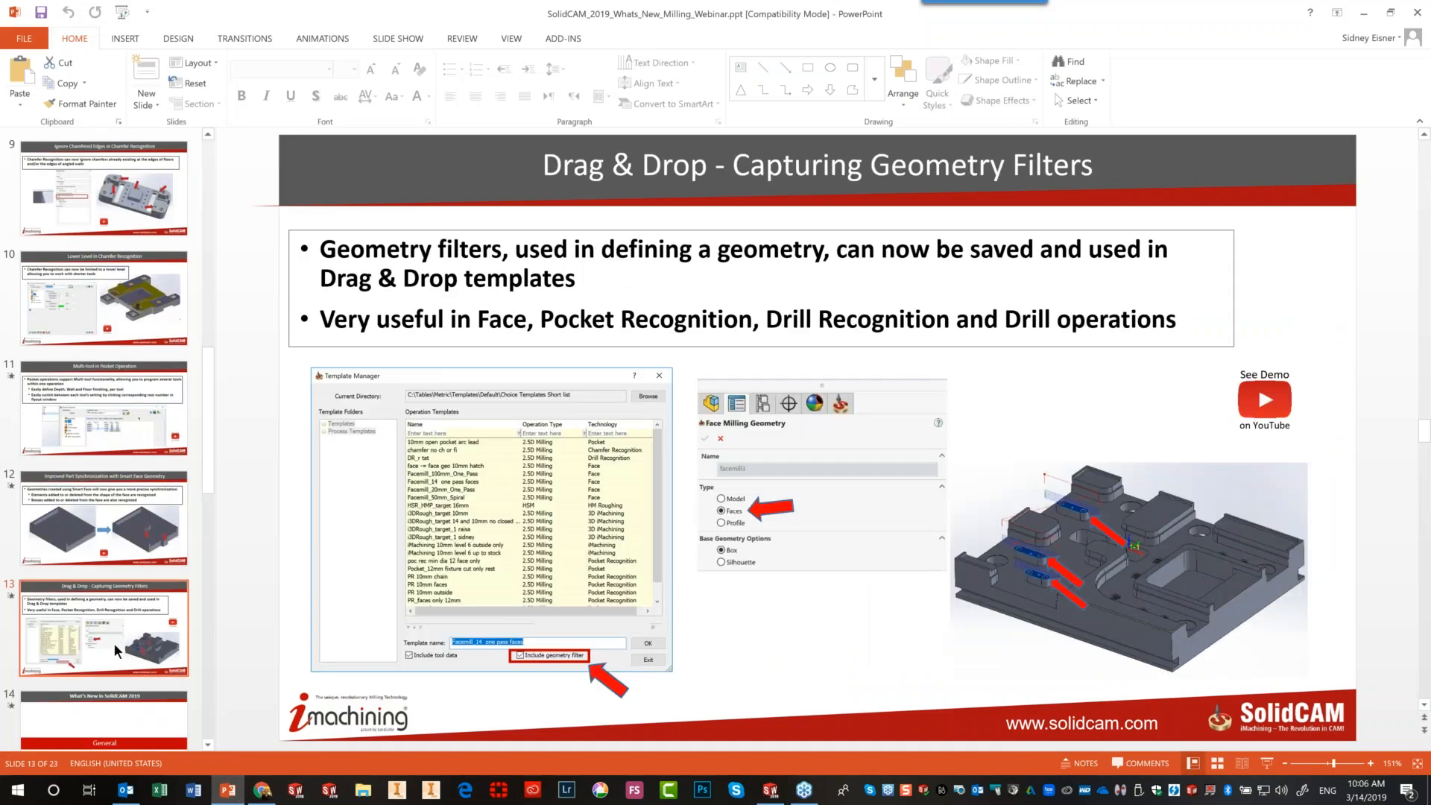
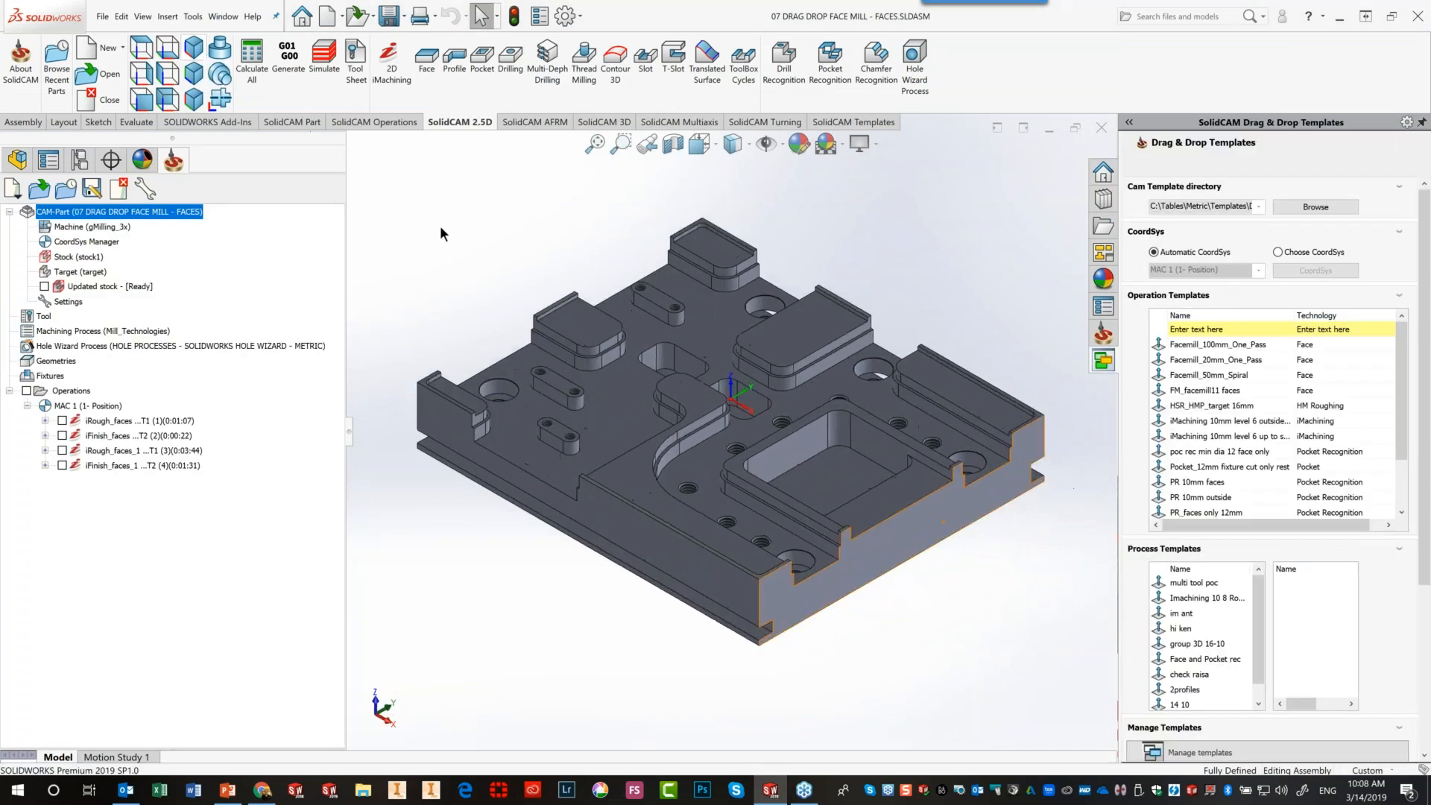
# Simulate all the operations in SolidVerify at maximum simulation speed
pyautogui.click(28, 390)
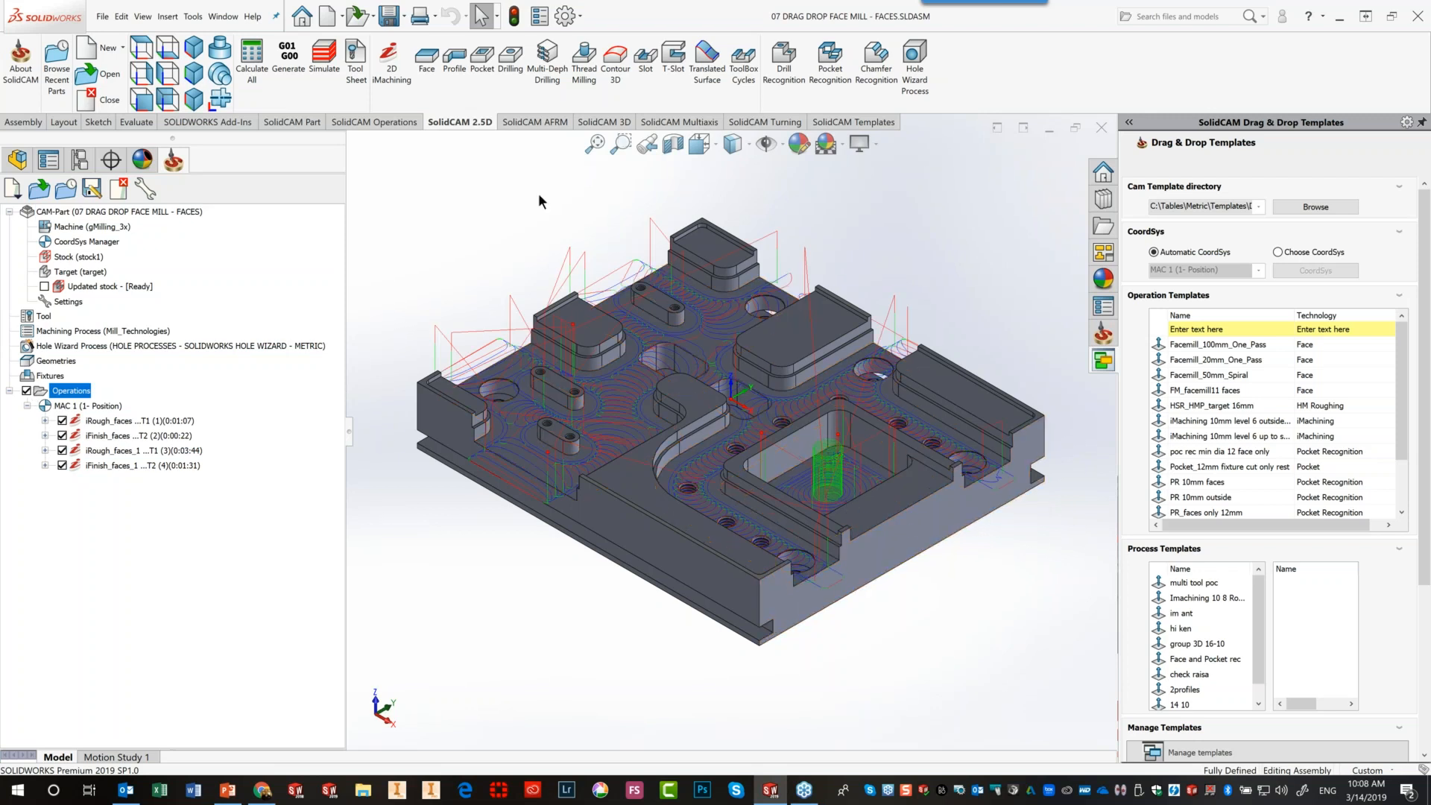
pyautogui.click(315, 61)
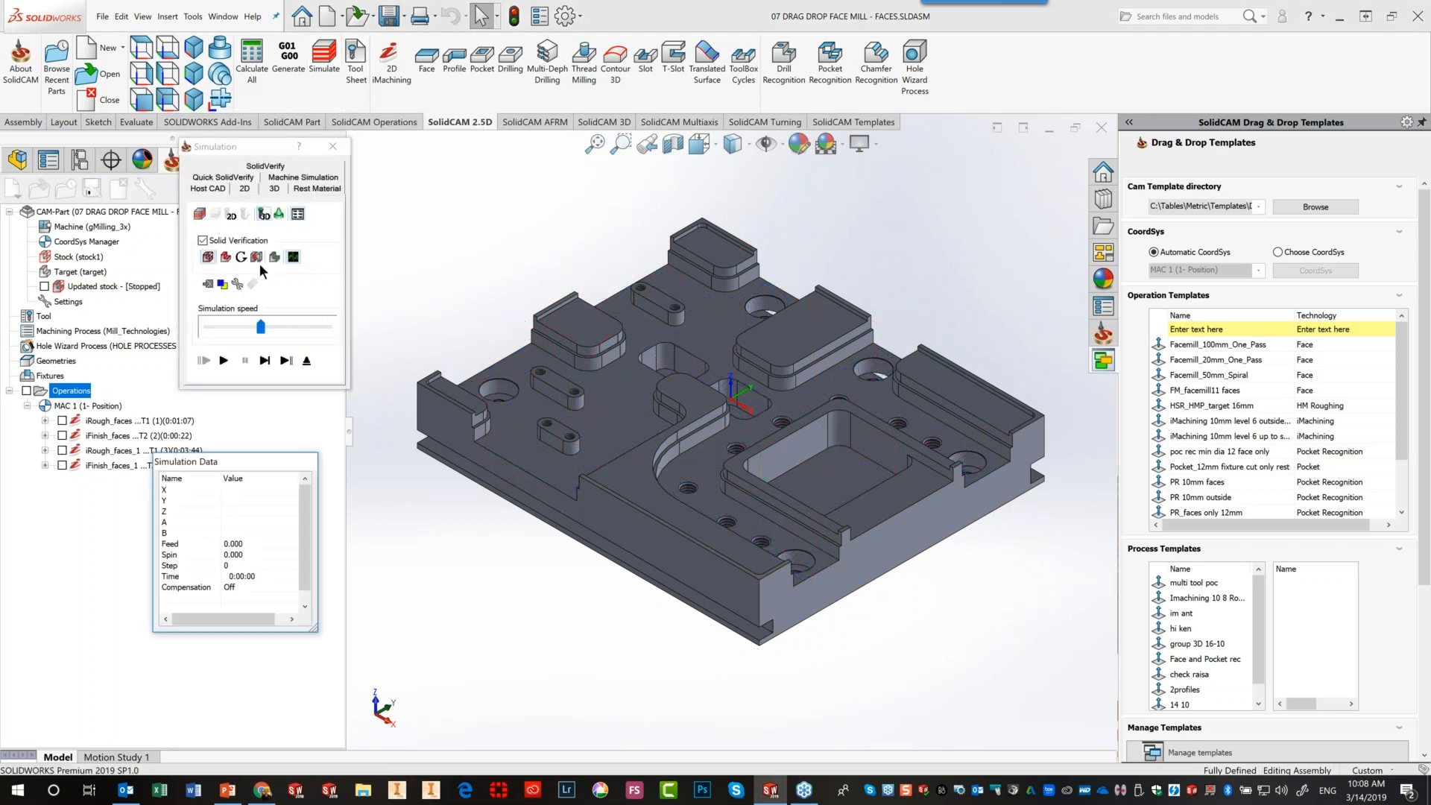
pyautogui.moveTo(262, 328); pyautogui.dragTo(328, 328)
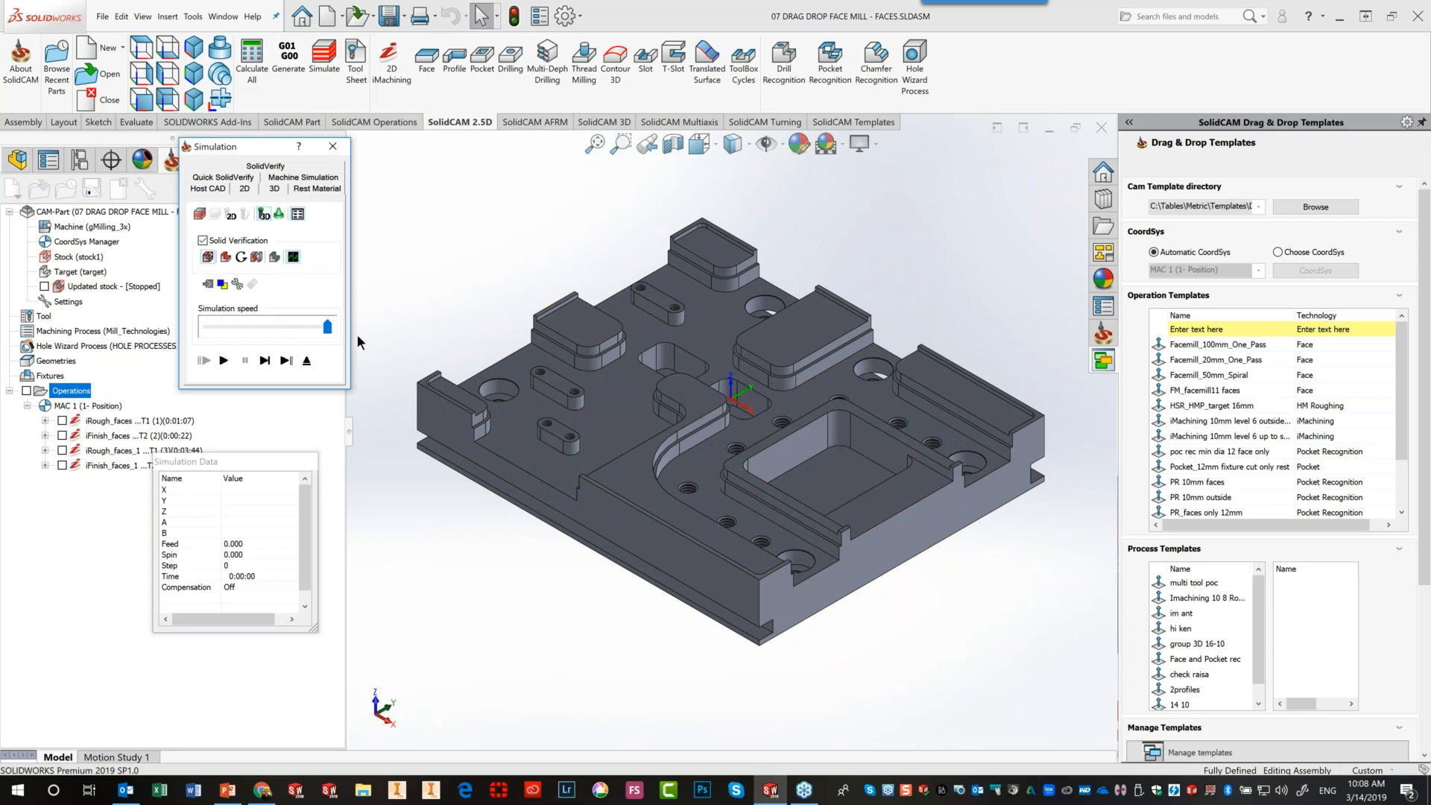
pyautogui.click(224, 361)
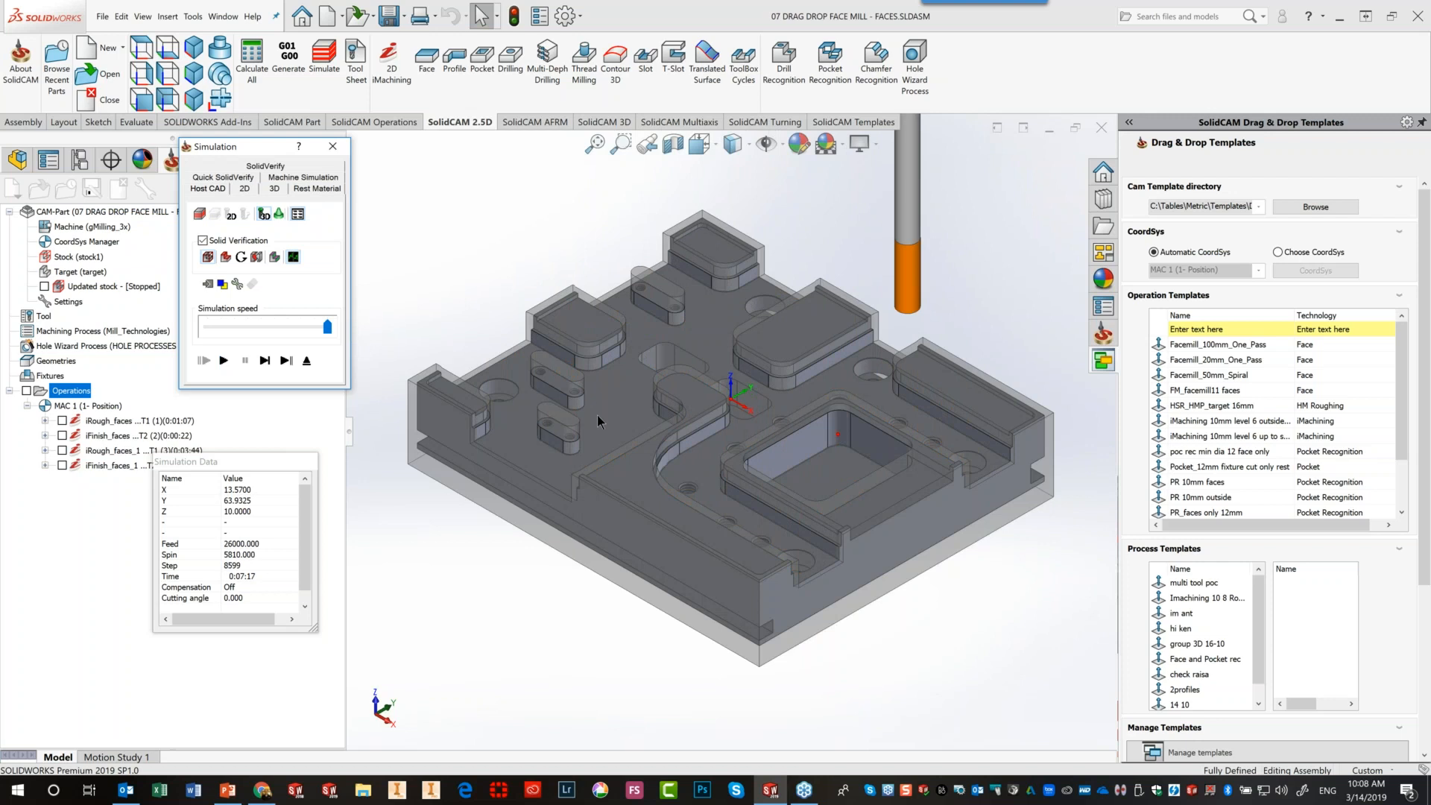
# Examine the simulated part around the small two-hole bosses, then exit the simulation and hide all toolpaths
pyautogui.moveTo(597, 414); pyautogui.dragTo(579, 446, button='middle')
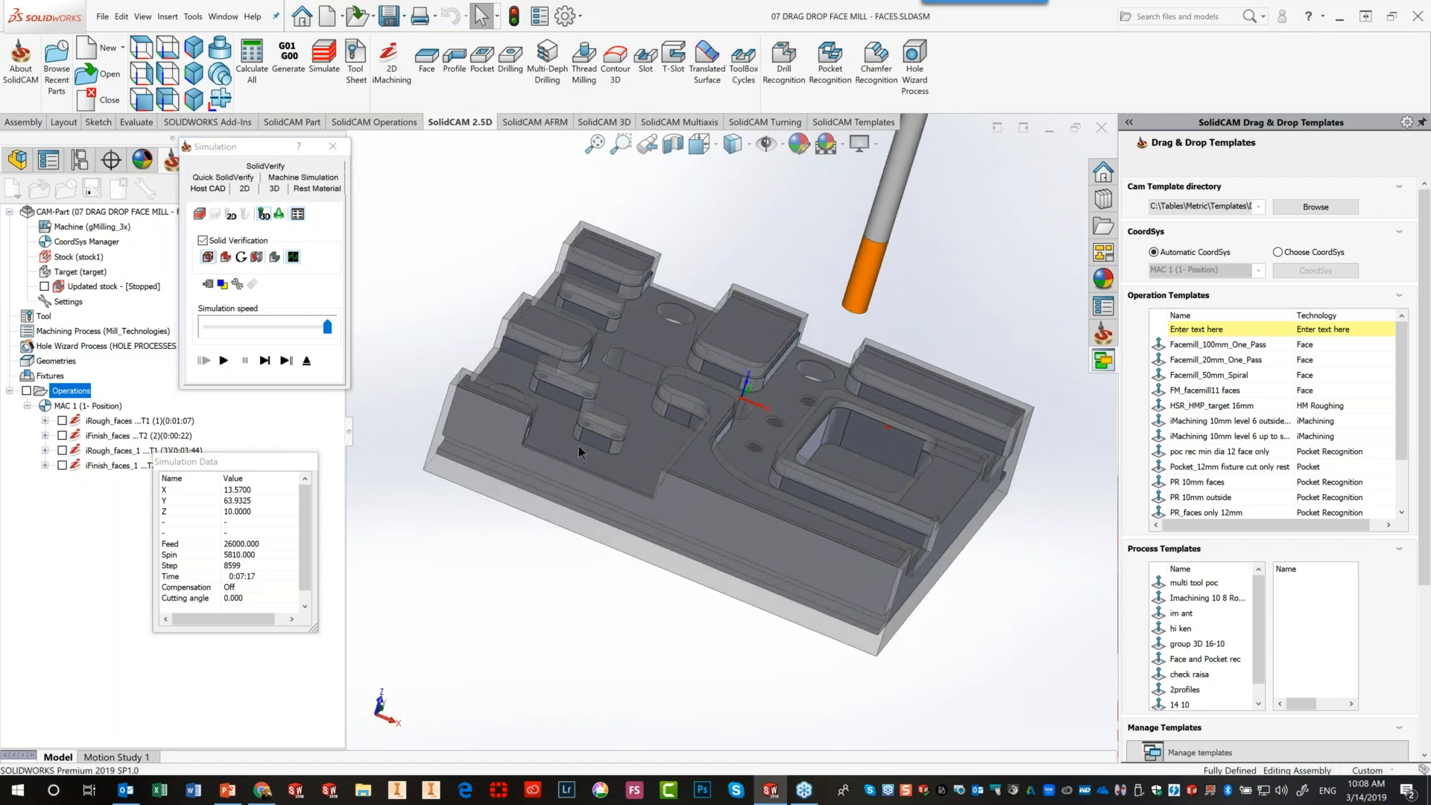
pyautogui.scroll(-5, 615, 444)
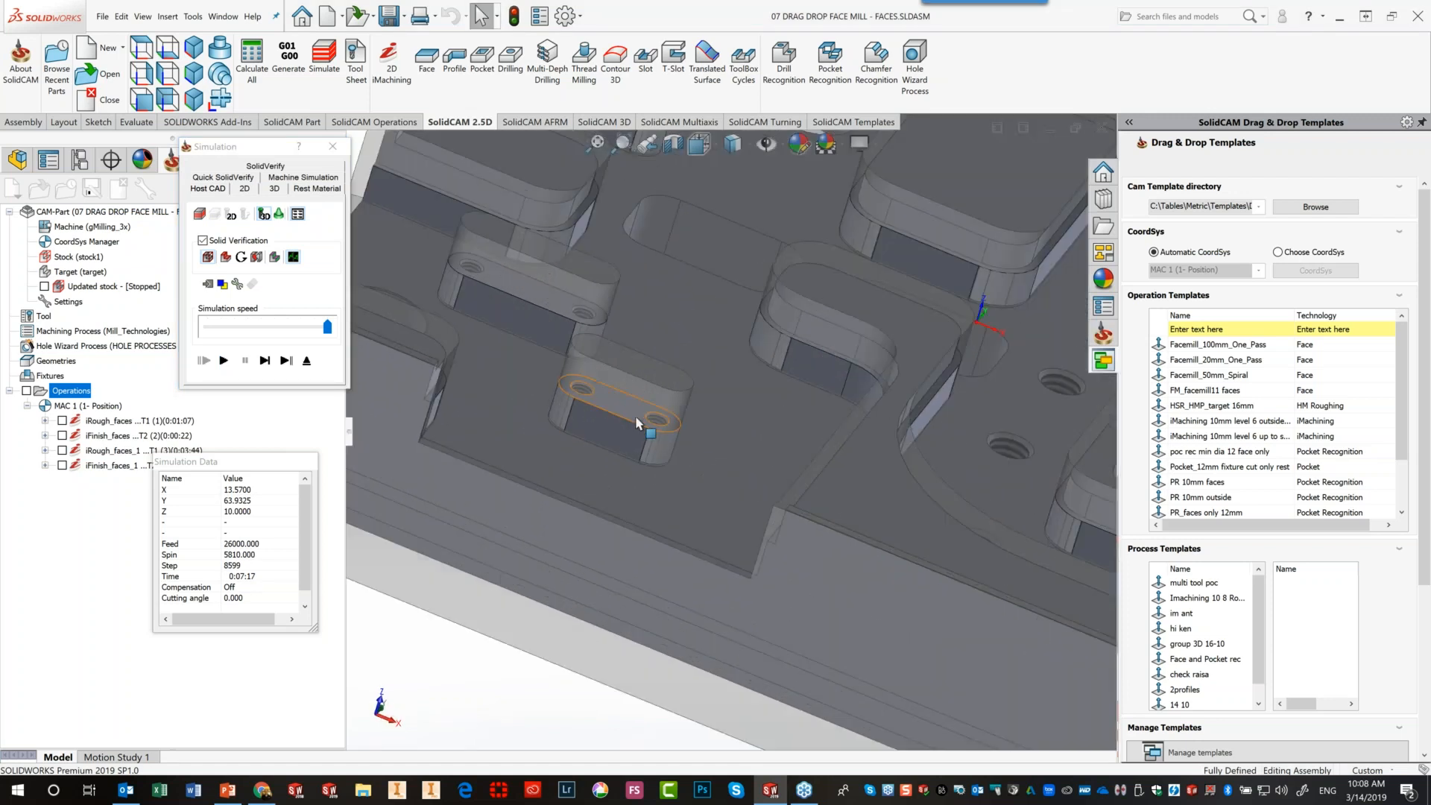
pyautogui.scroll(3, 639, 421)
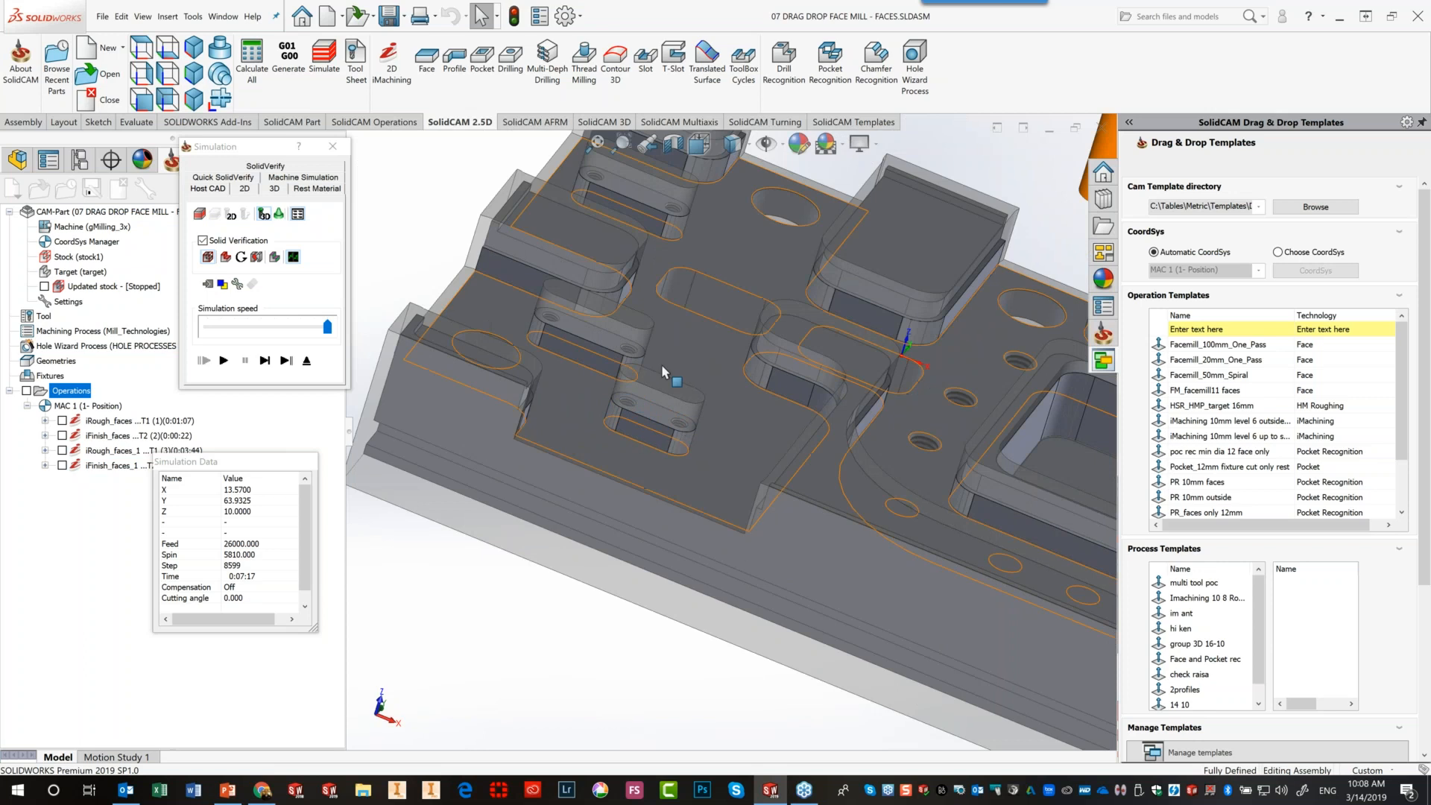
pyautogui.scroll(2, 660, 364)
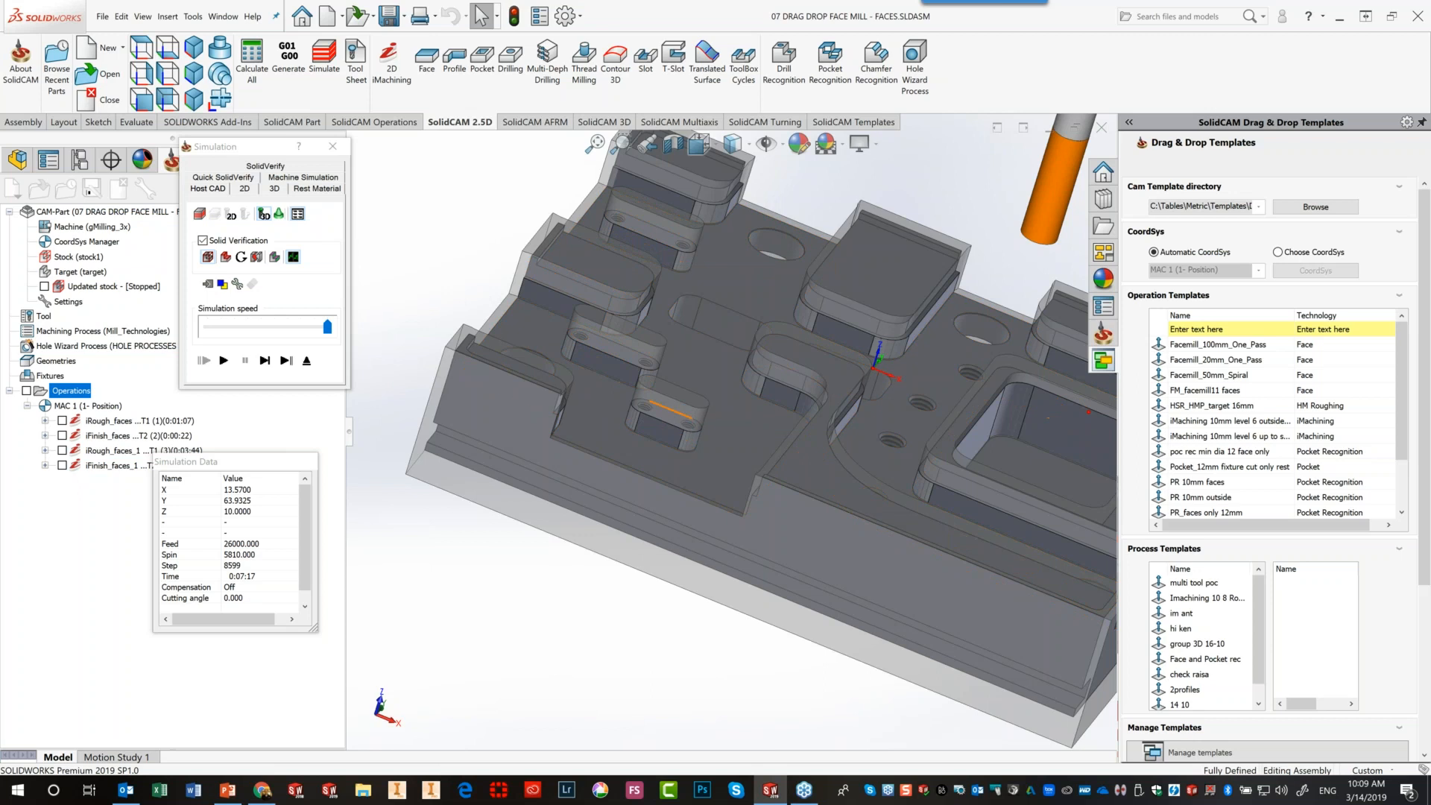
pyautogui.click(307, 361)
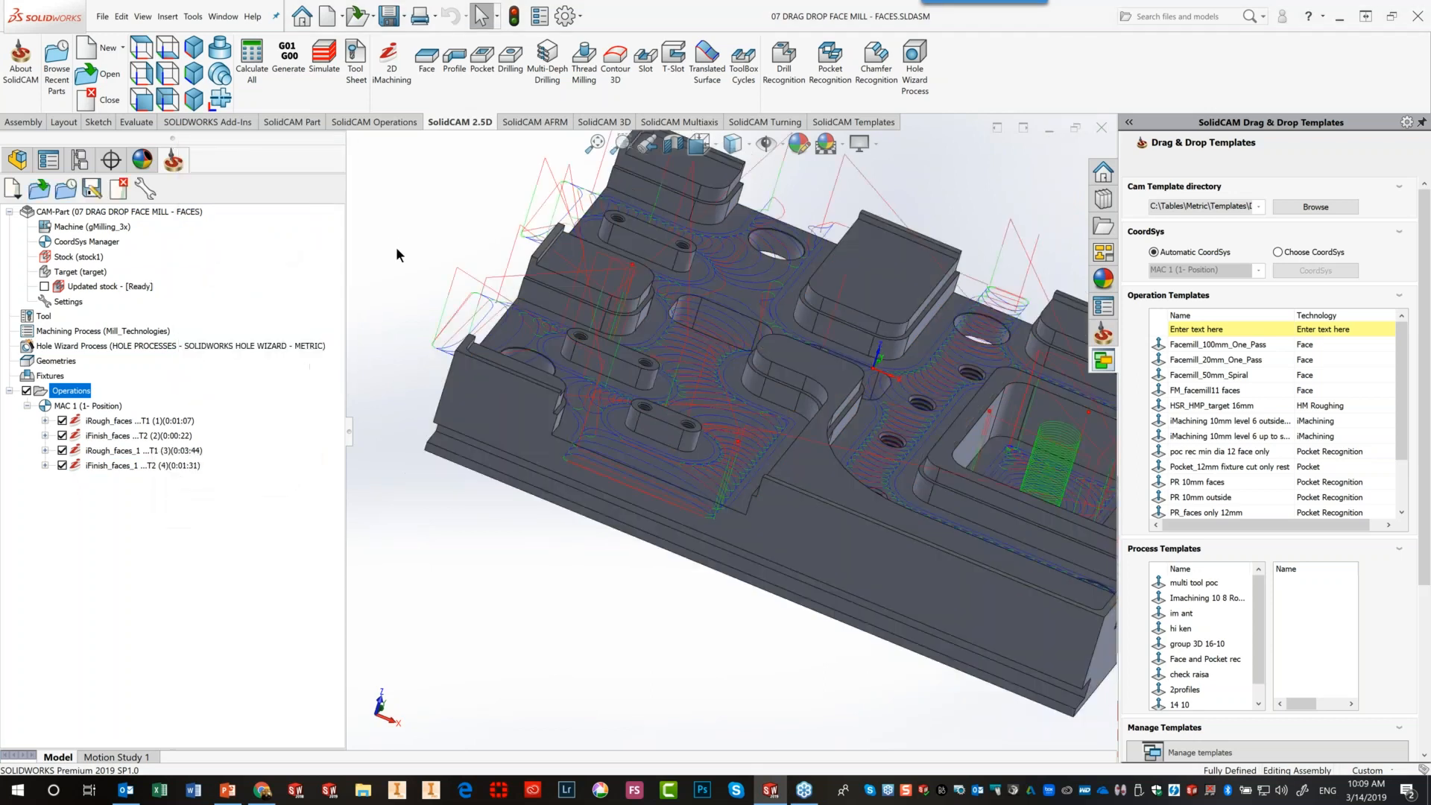
pyautogui.click(26, 390)
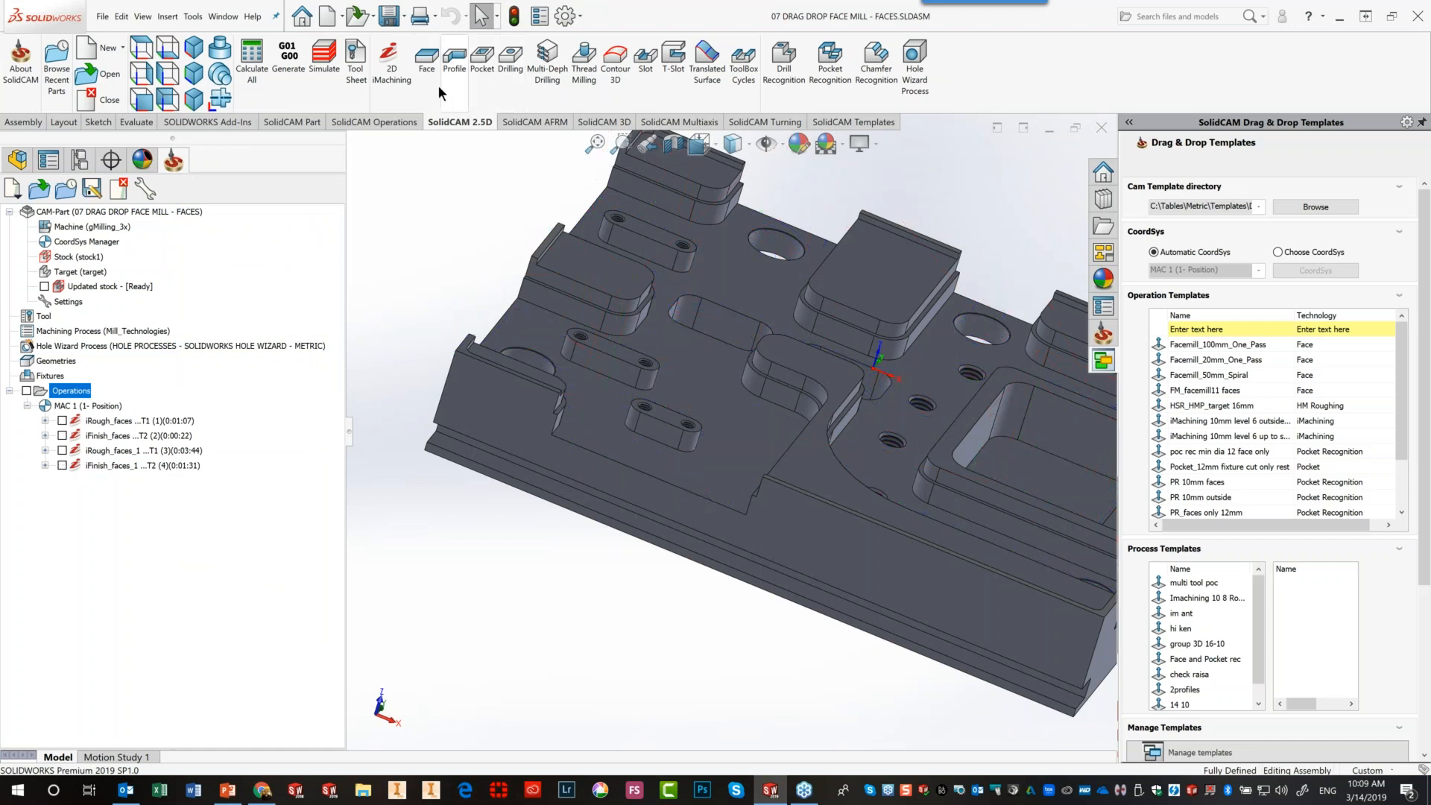
# Add a Face milling operation and begin a new geometry for it with the type set to Faces
pyautogui.click(423, 70)
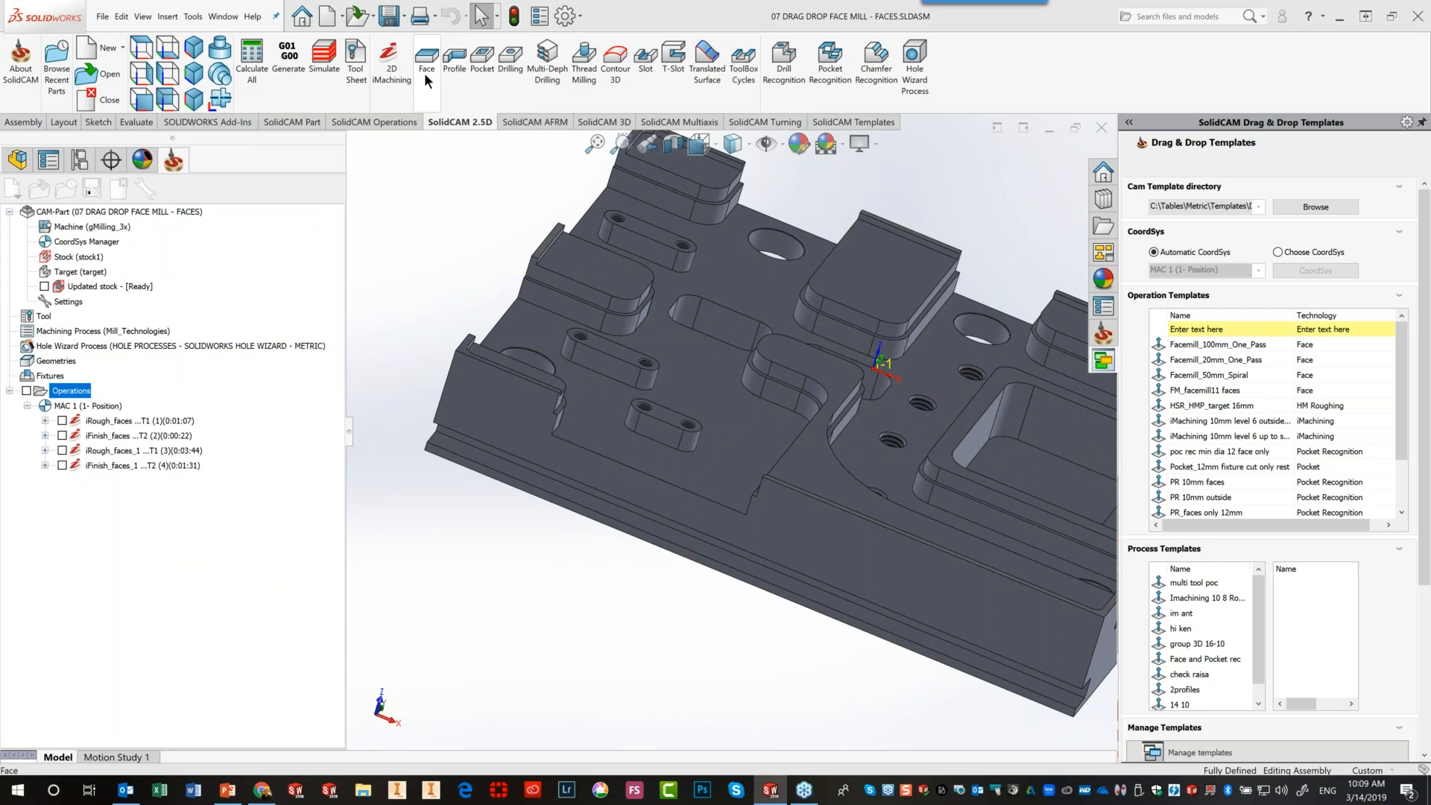
pyautogui.click(768, 187)
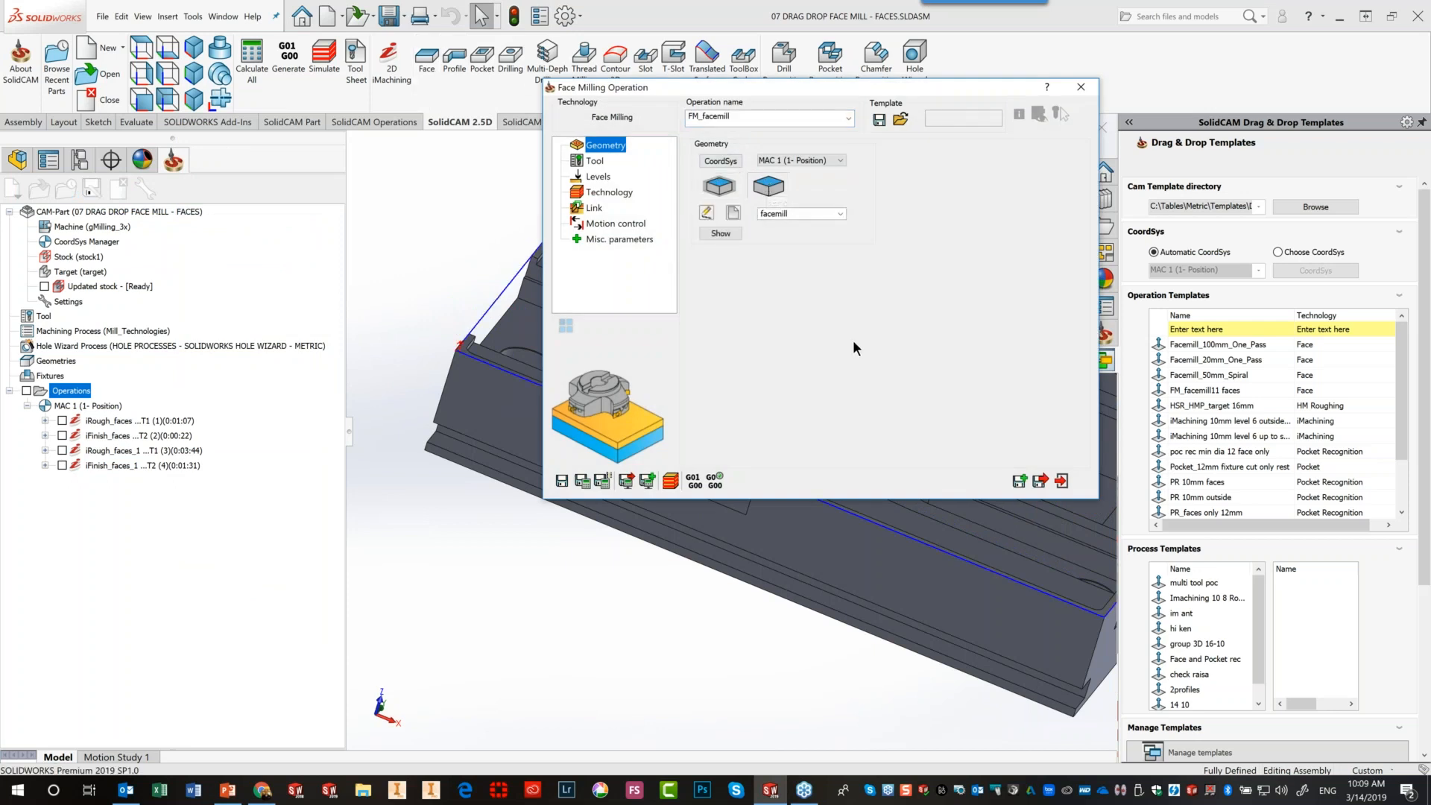
pyautogui.click(732, 213)
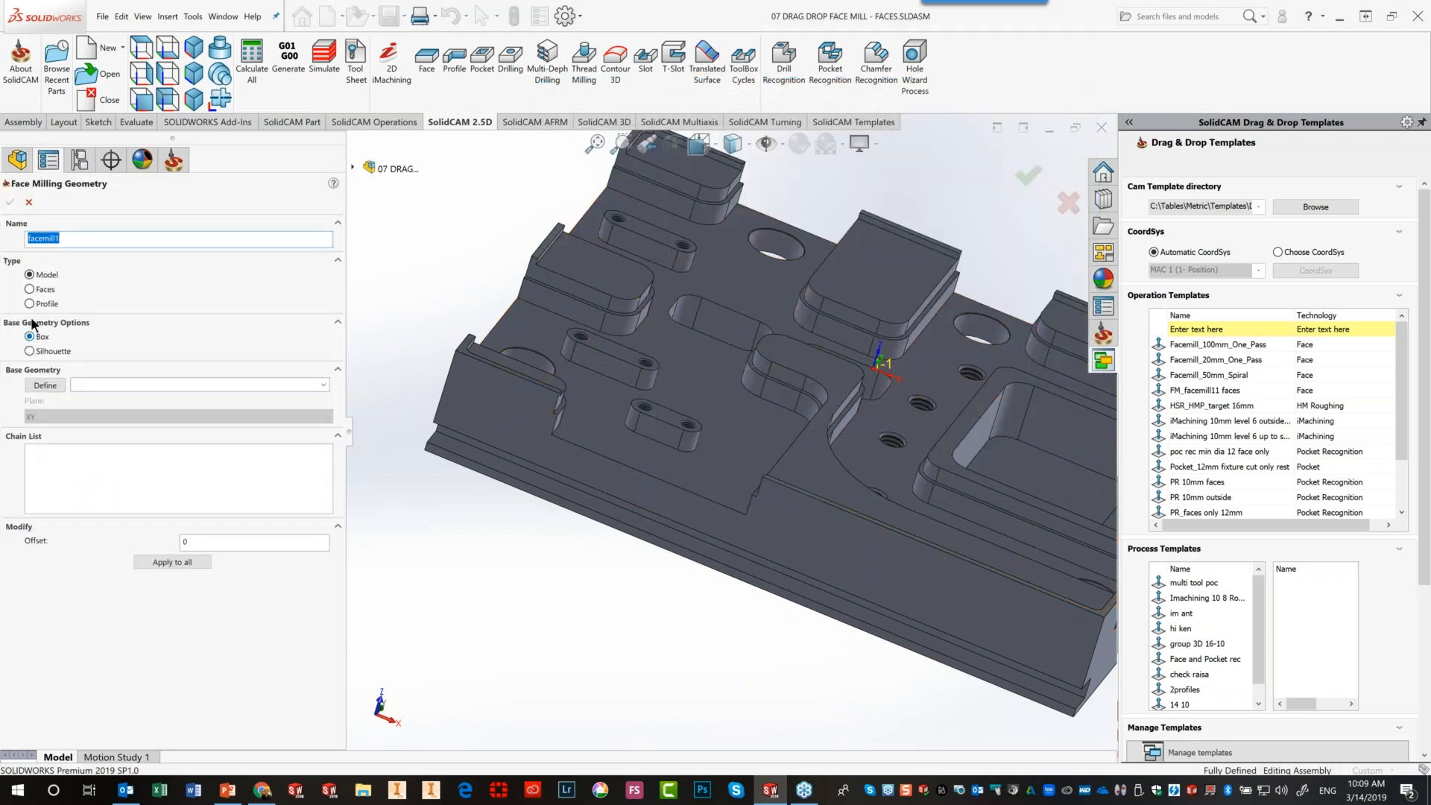
pyautogui.click(30, 289)
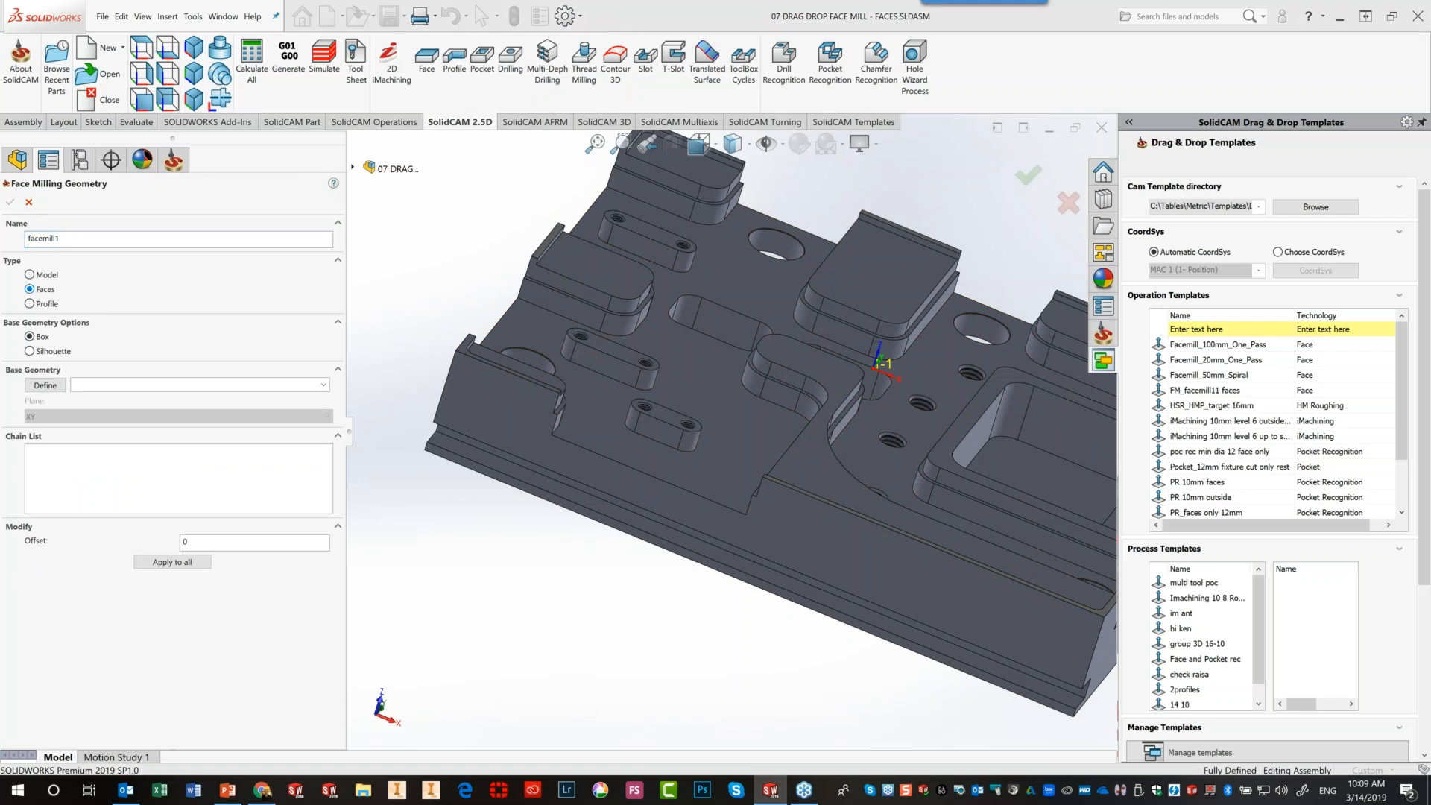
# Define the base geometry from the top faces of the three small two-hole bosses, separate it into individual chains, and accept it
pyautogui.click(45, 385)
pyautogui.click(172, 313)
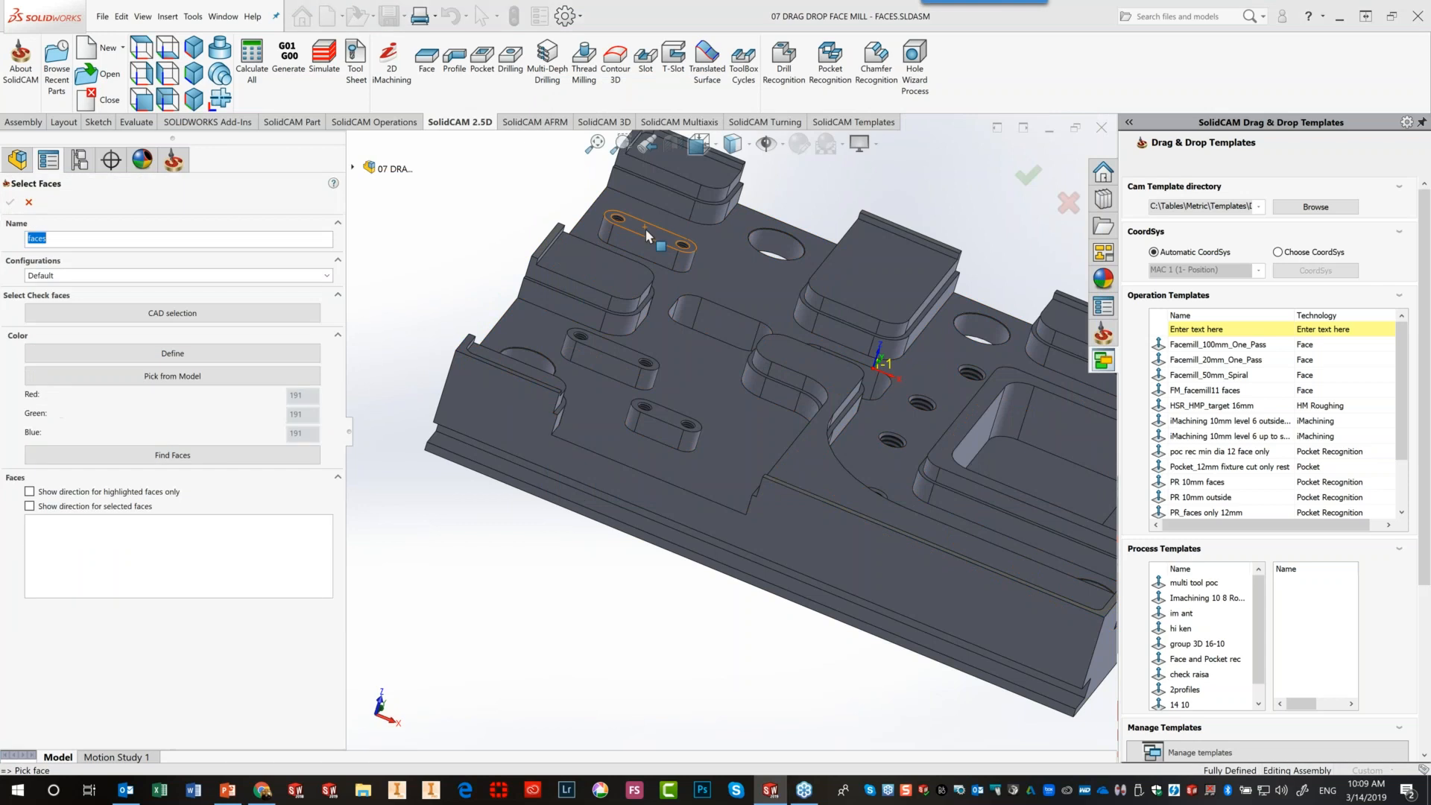
pyautogui.click(646, 232)
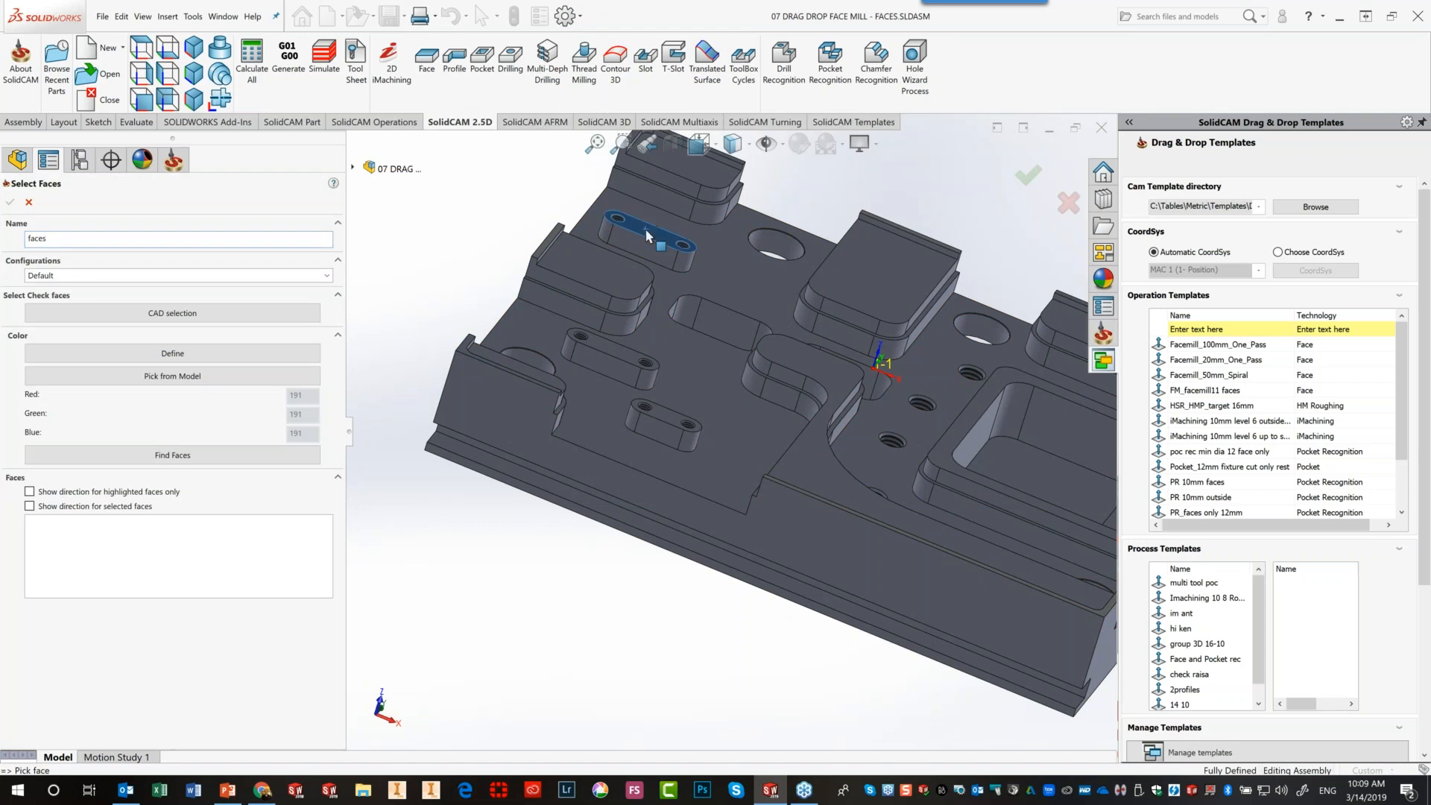
pyautogui.click(619, 362)
pyautogui.click(655, 412)
pyautogui.click(11, 202)
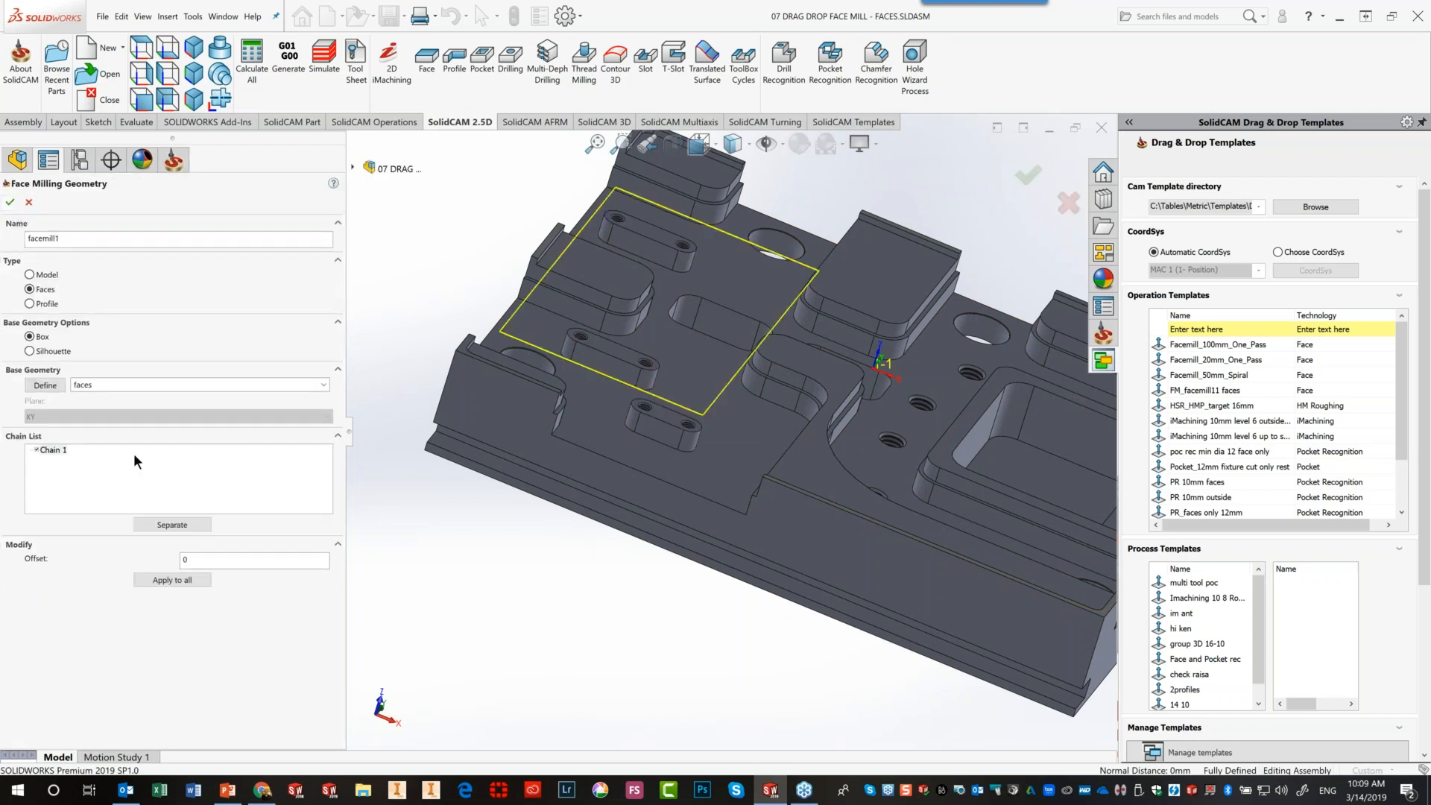
pyautogui.click(158, 522)
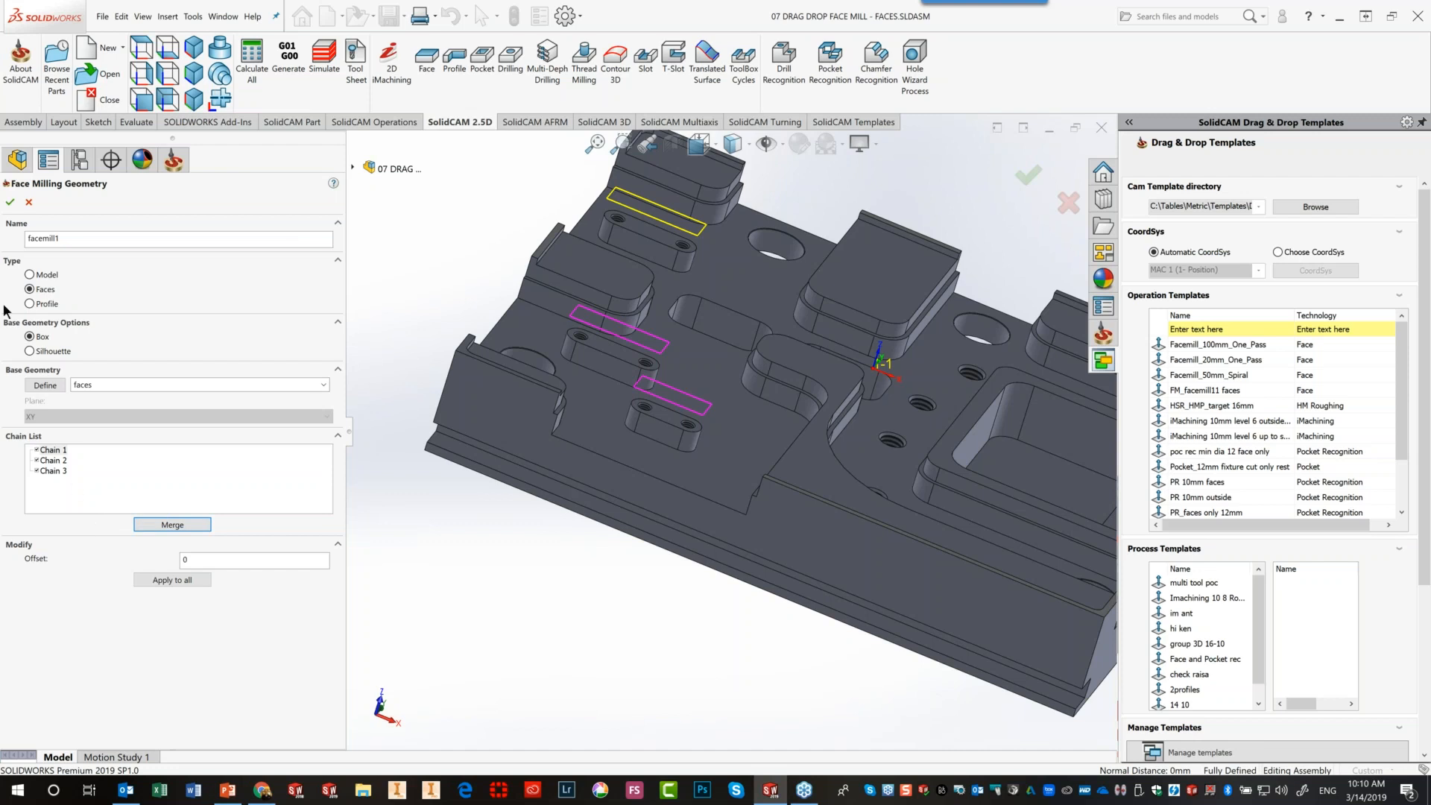
pyautogui.click(15, 201)
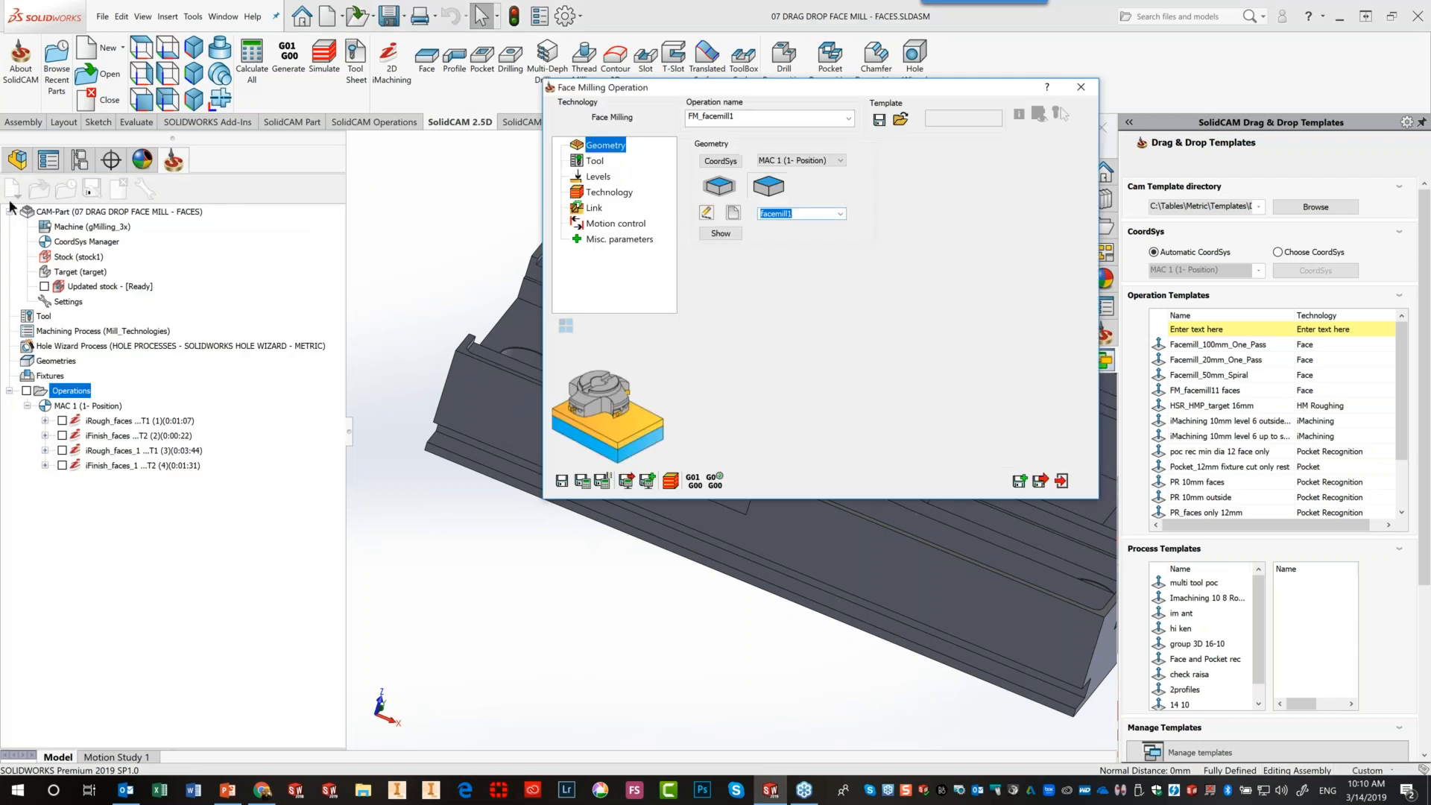
# Assign tool number 5, the 14 mm tool end mill, to the face milling operation
pyautogui.click(596, 161)
pyautogui.click(749, 364)
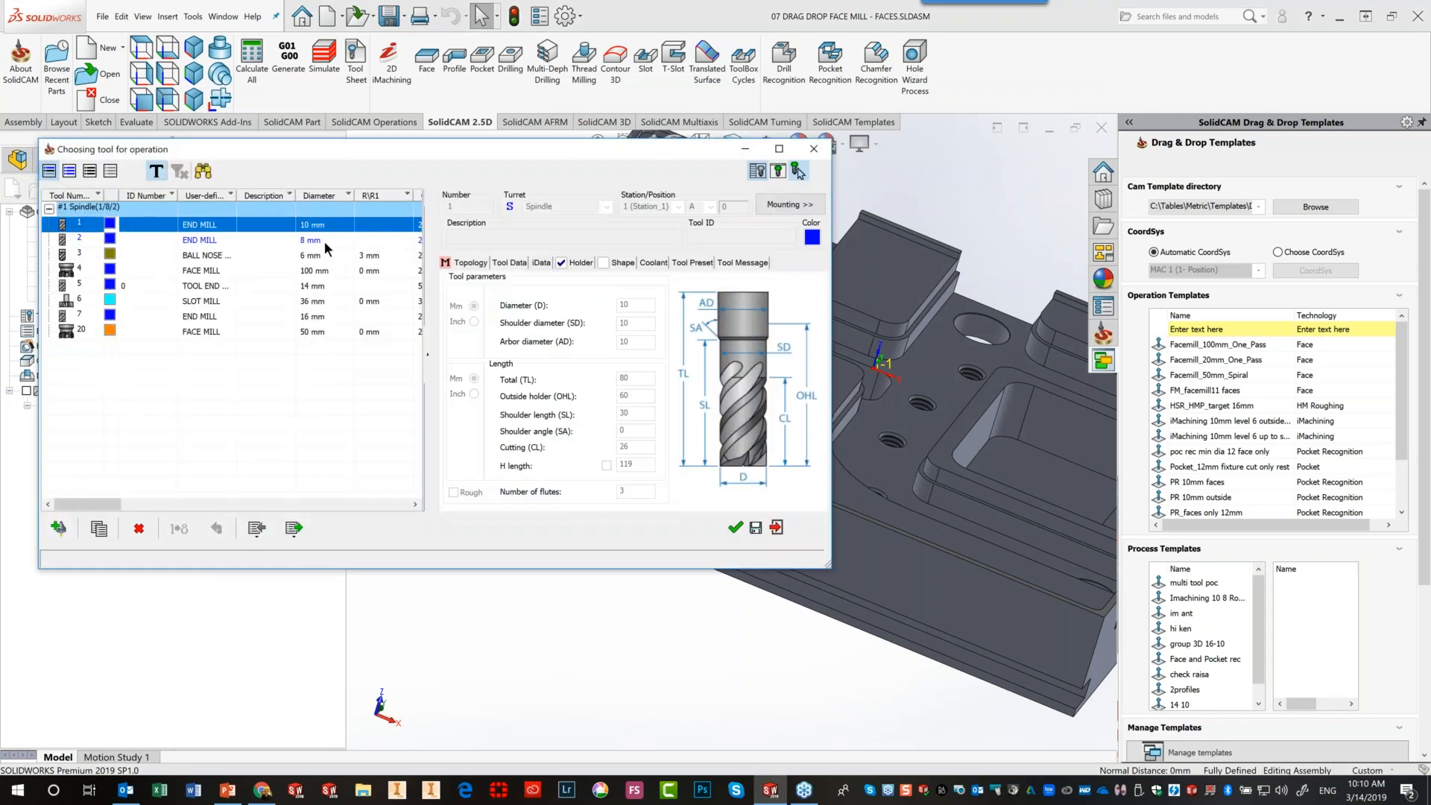
pyautogui.click(288, 283)
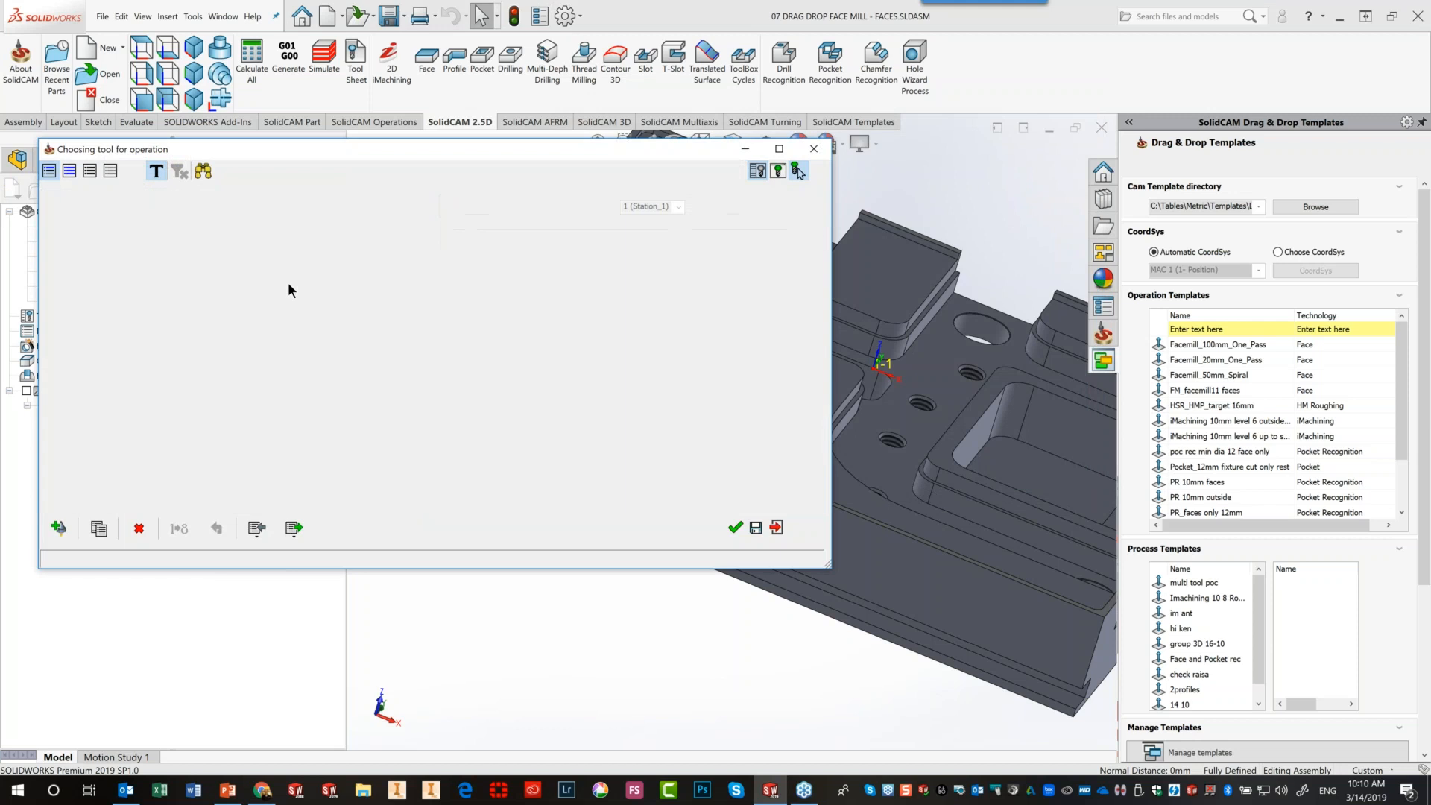
pyautogui.click(737, 528)
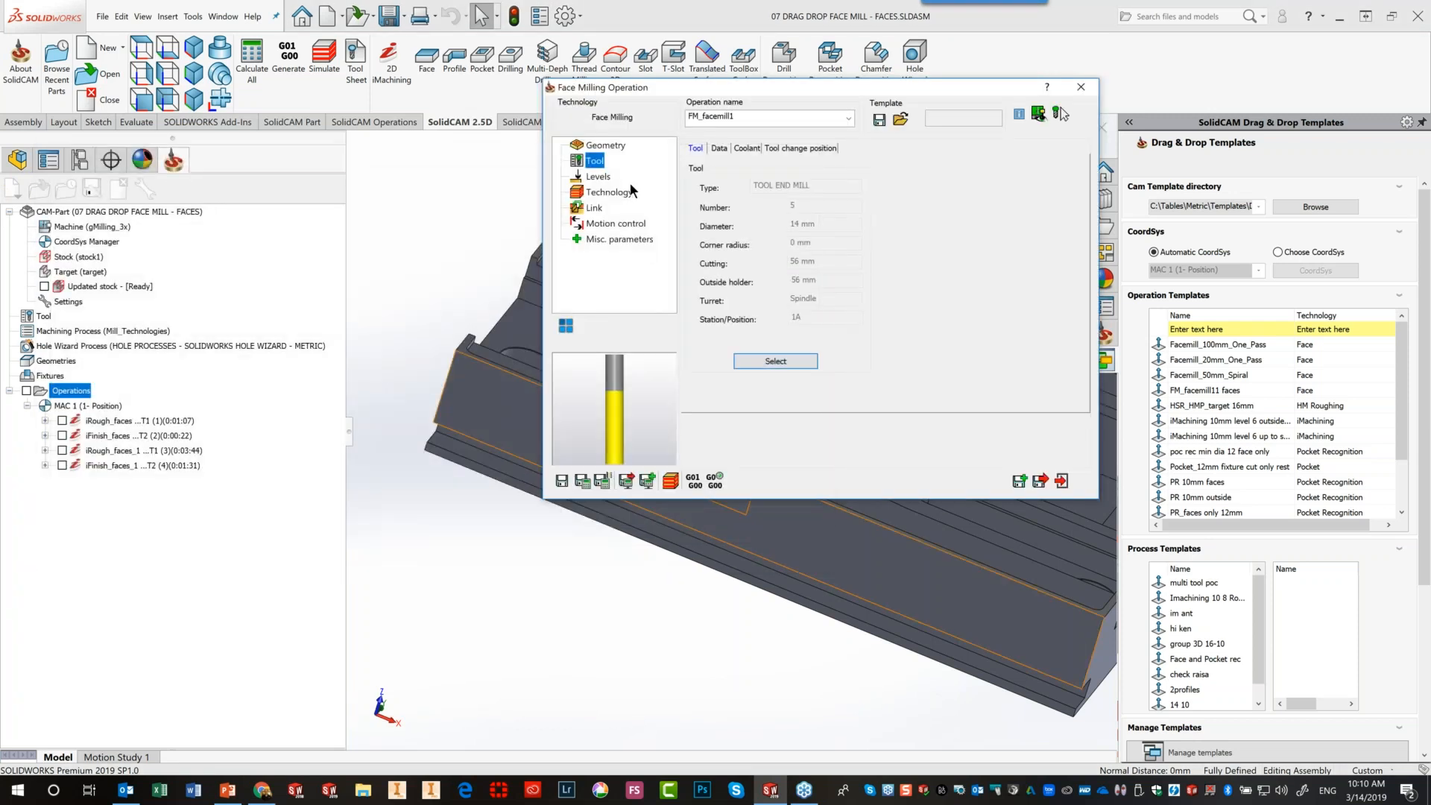
# Set the lower milling level to User defined and pick the face depth from the middle two-hole boss's top face
pyautogui.click(602, 180)
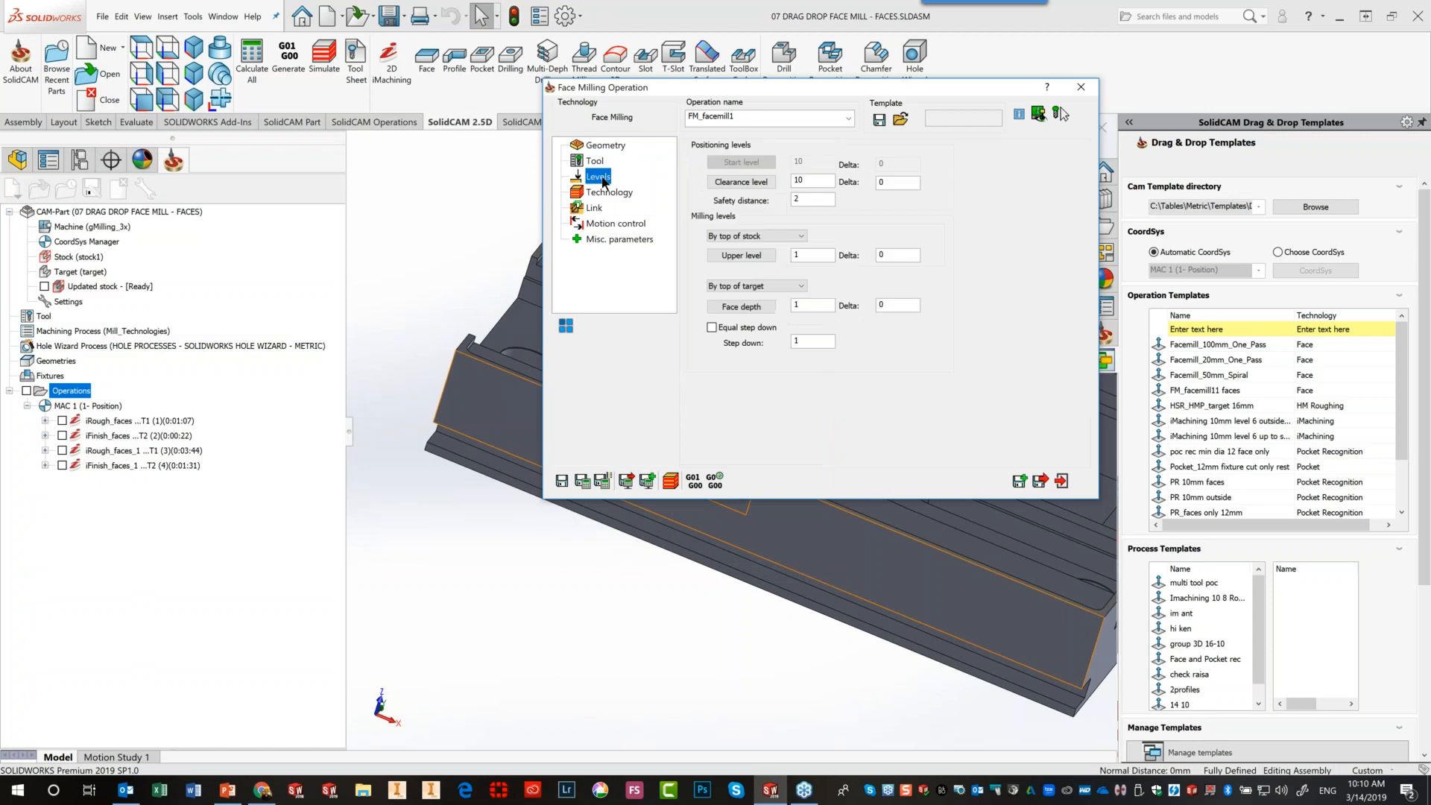
pyautogui.click(766, 286)
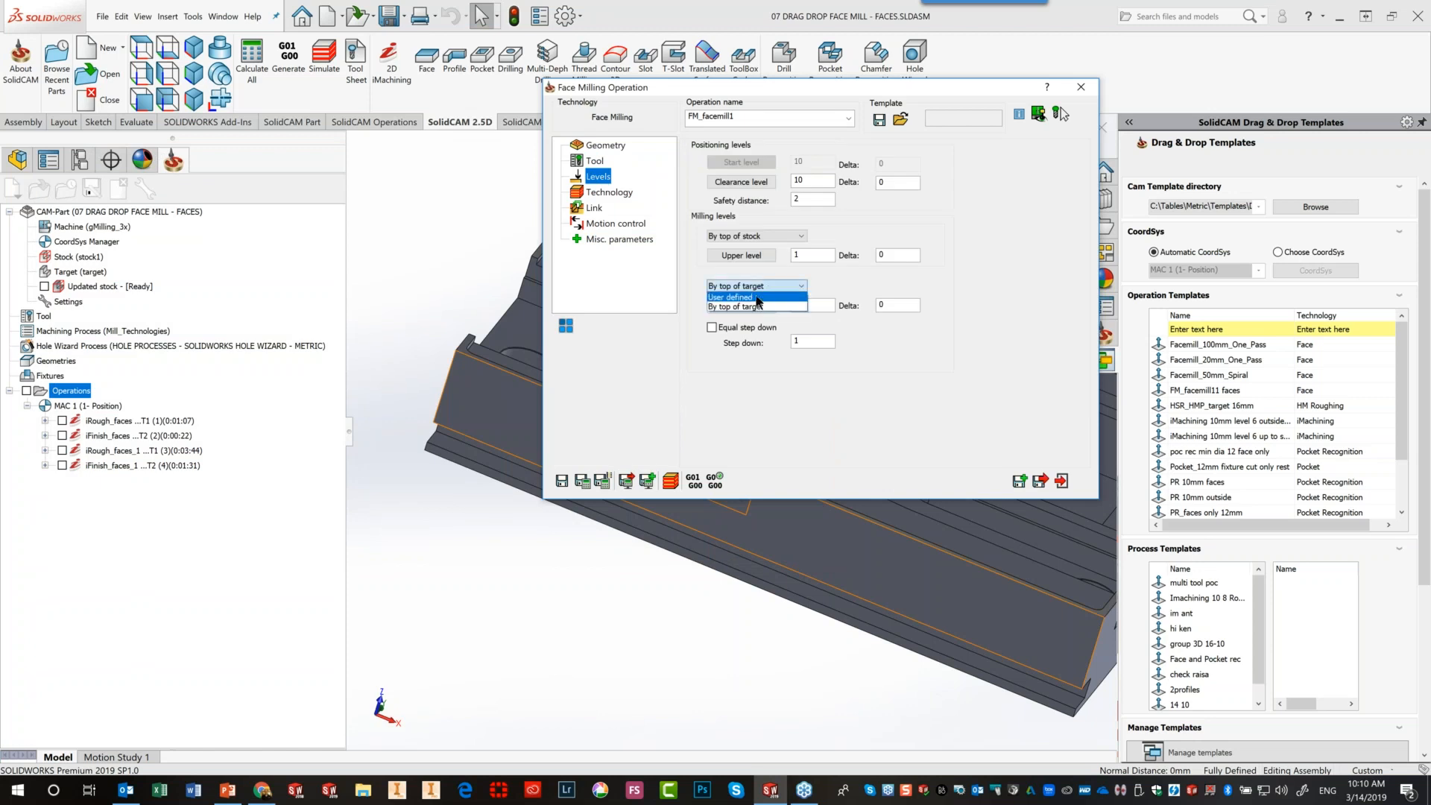
pyautogui.click(757, 297)
pyautogui.moveTo(781, 87); pyautogui.dragTo(971, 101)
pyautogui.click(994, 319)
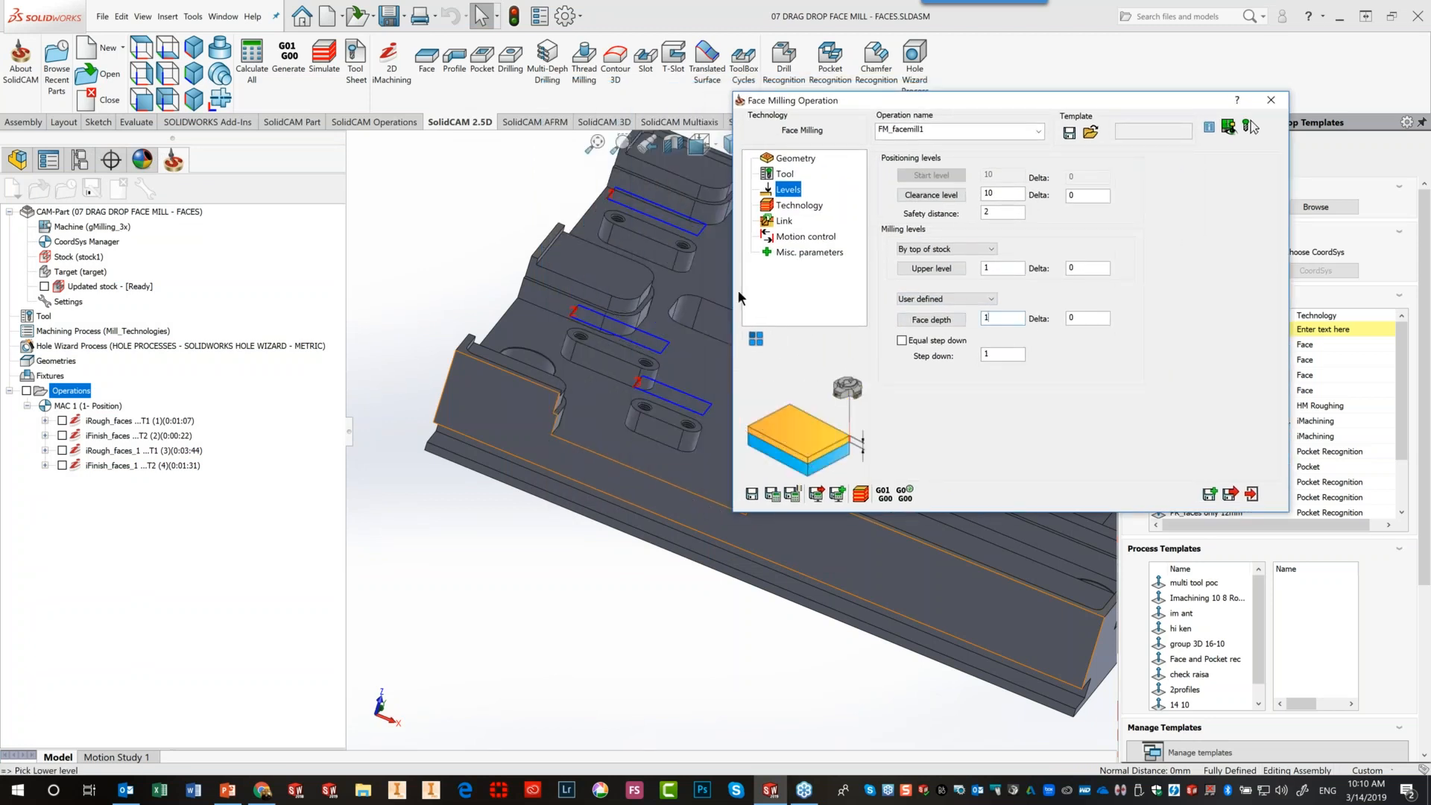
pyautogui.click(624, 352)
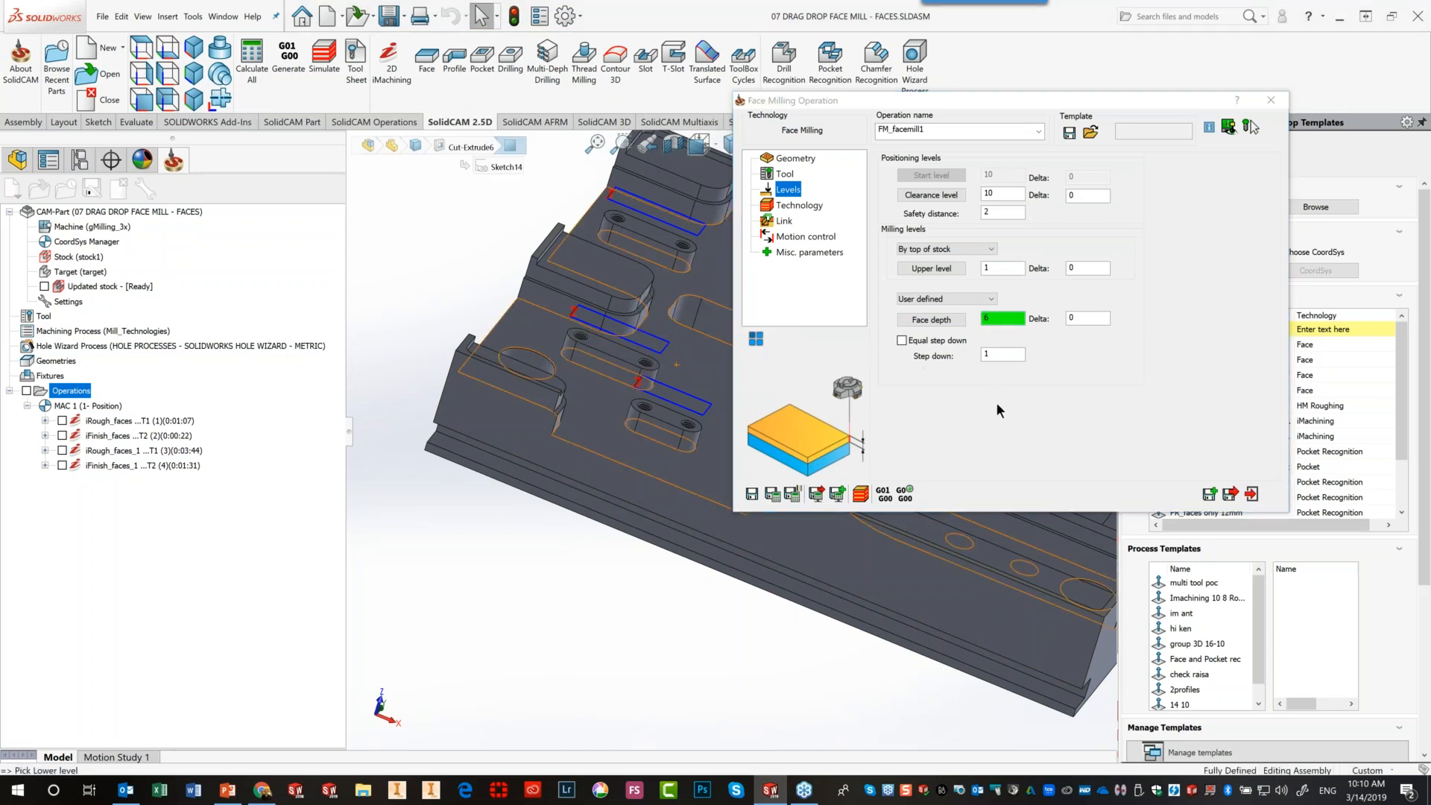
# Set the face milling technology to One pass
pyautogui.click(796, 205)
pyautogui.click(952, 186)
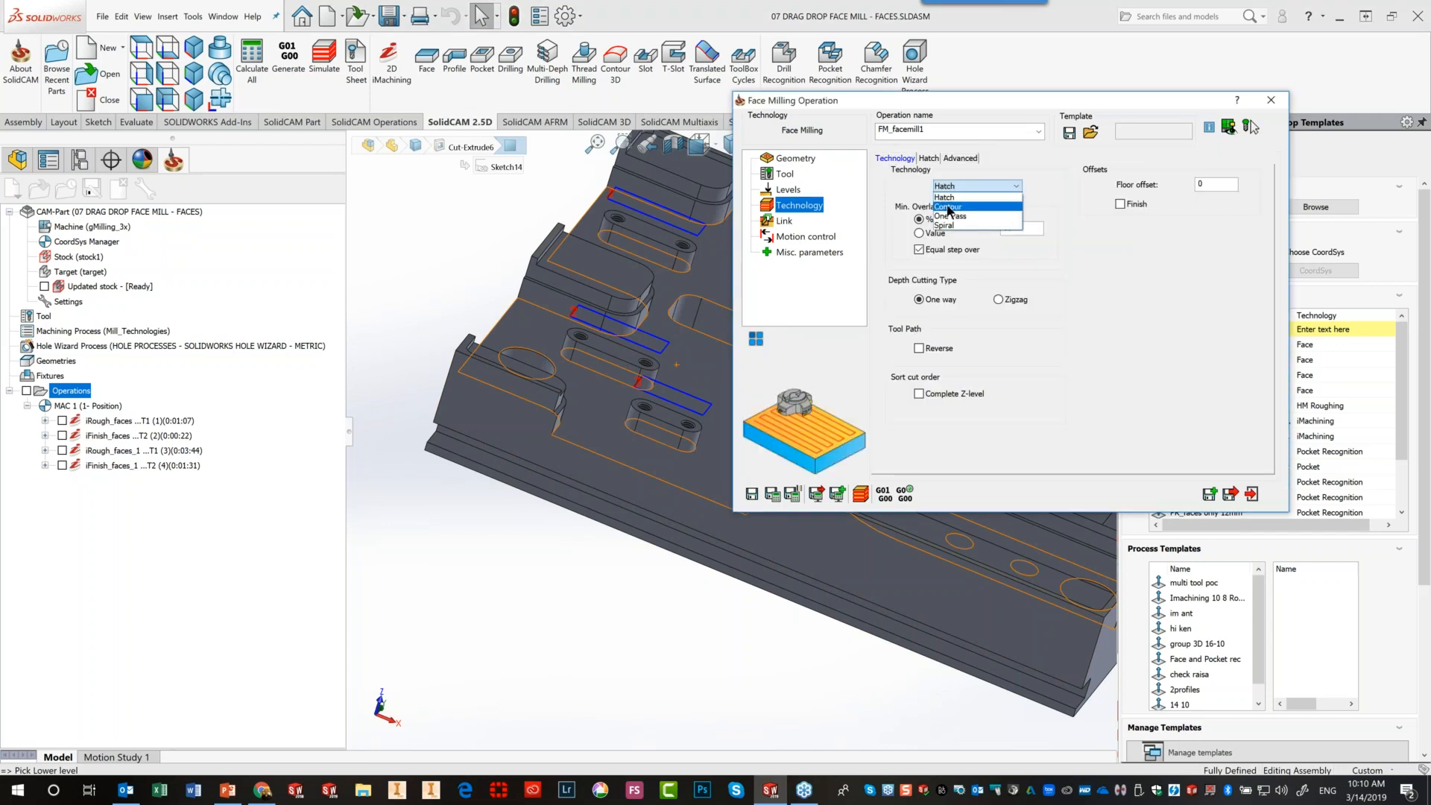
pyautogui.click(951, 217)
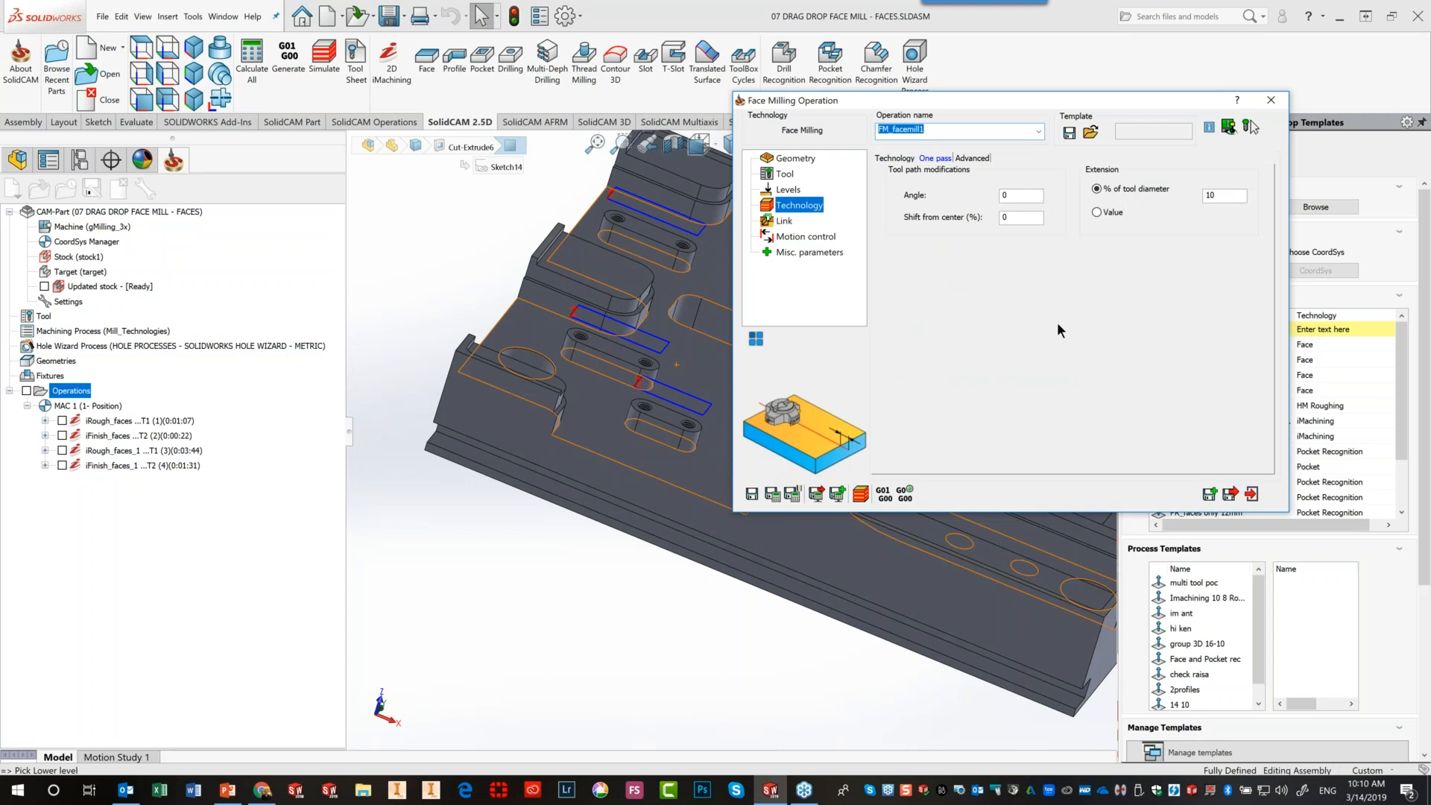
# Save the operation as a template named webinar on faces, with its tool data and geometry filter included
pyautogui.click(1069, 134)
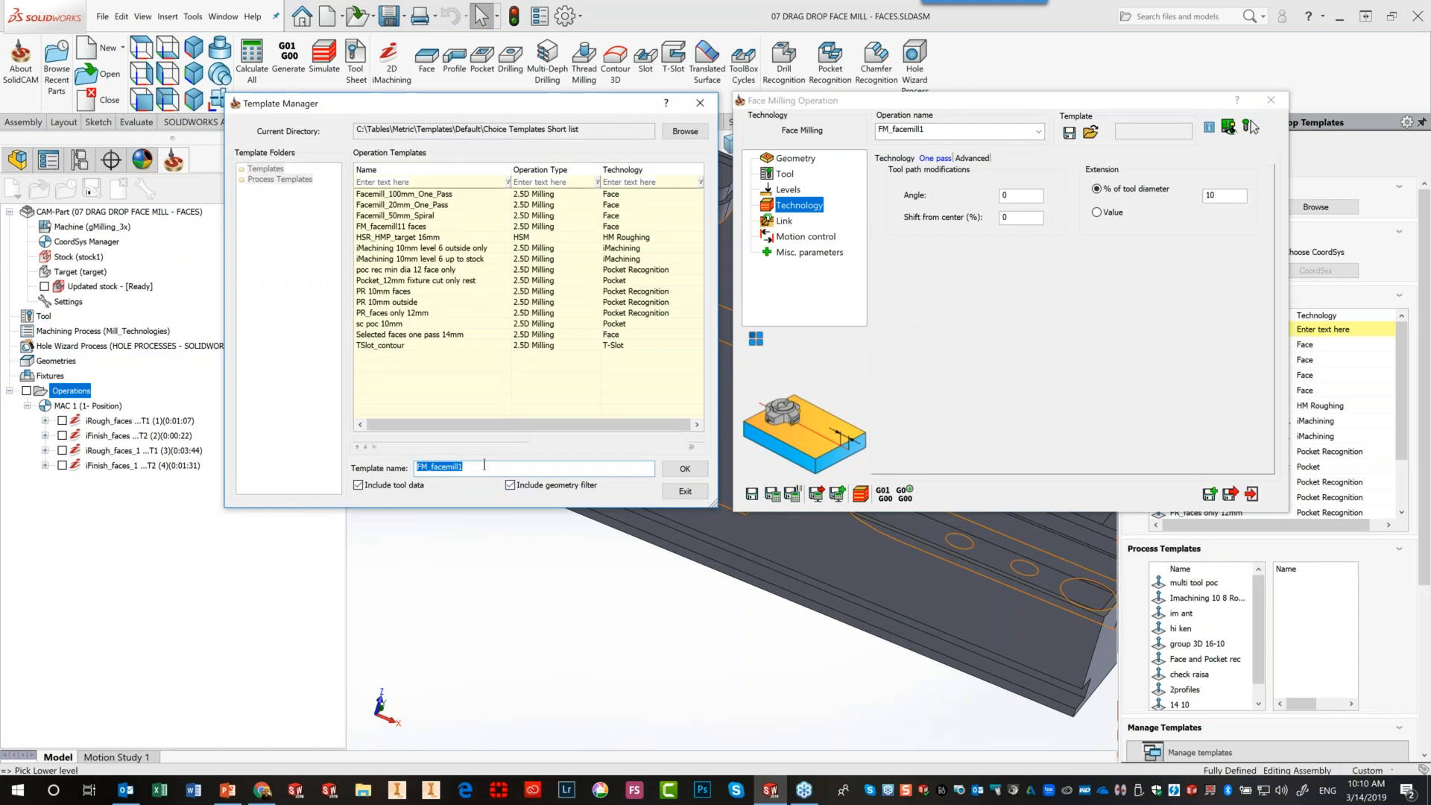
pyautogui.write('webinar on faces')
pyautogui.click(680, 468)
# Exit the face milling operation without saving it, keeping its geometry in the CAM-Part
pyautogui.click(1253, 493)
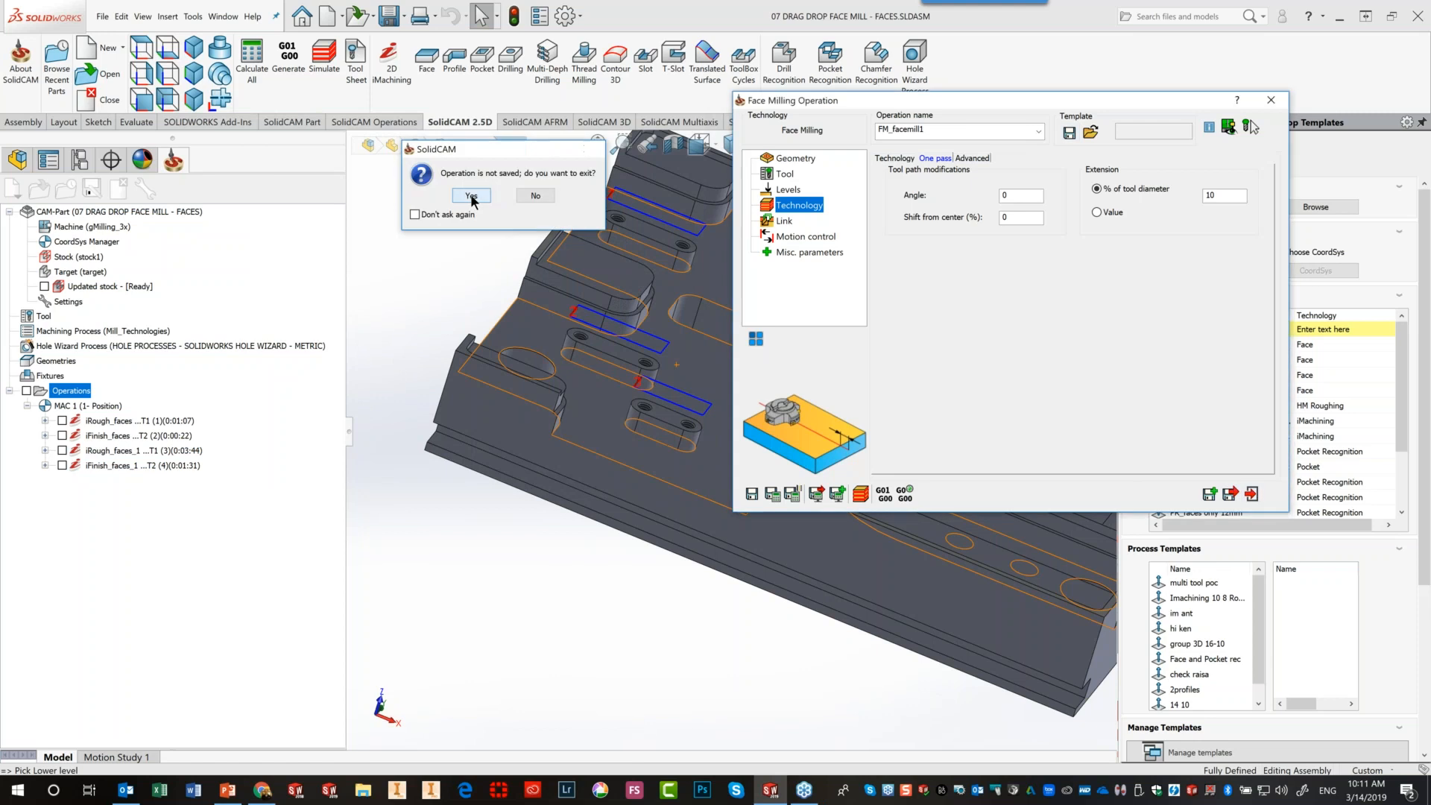
pyautogui.click(472, 197)
pyautogui.click(473, 197)
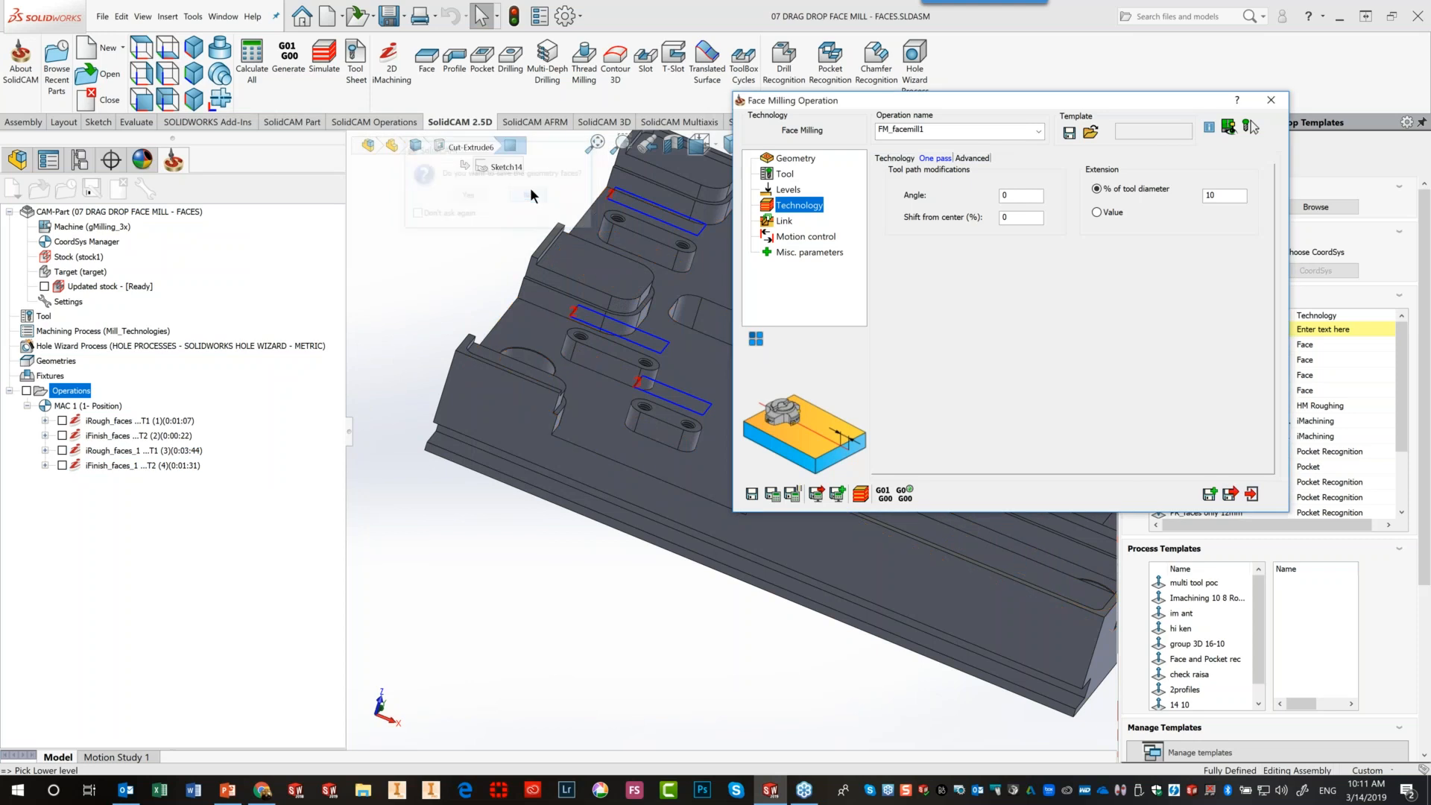
pyautogui.click(530, 195)
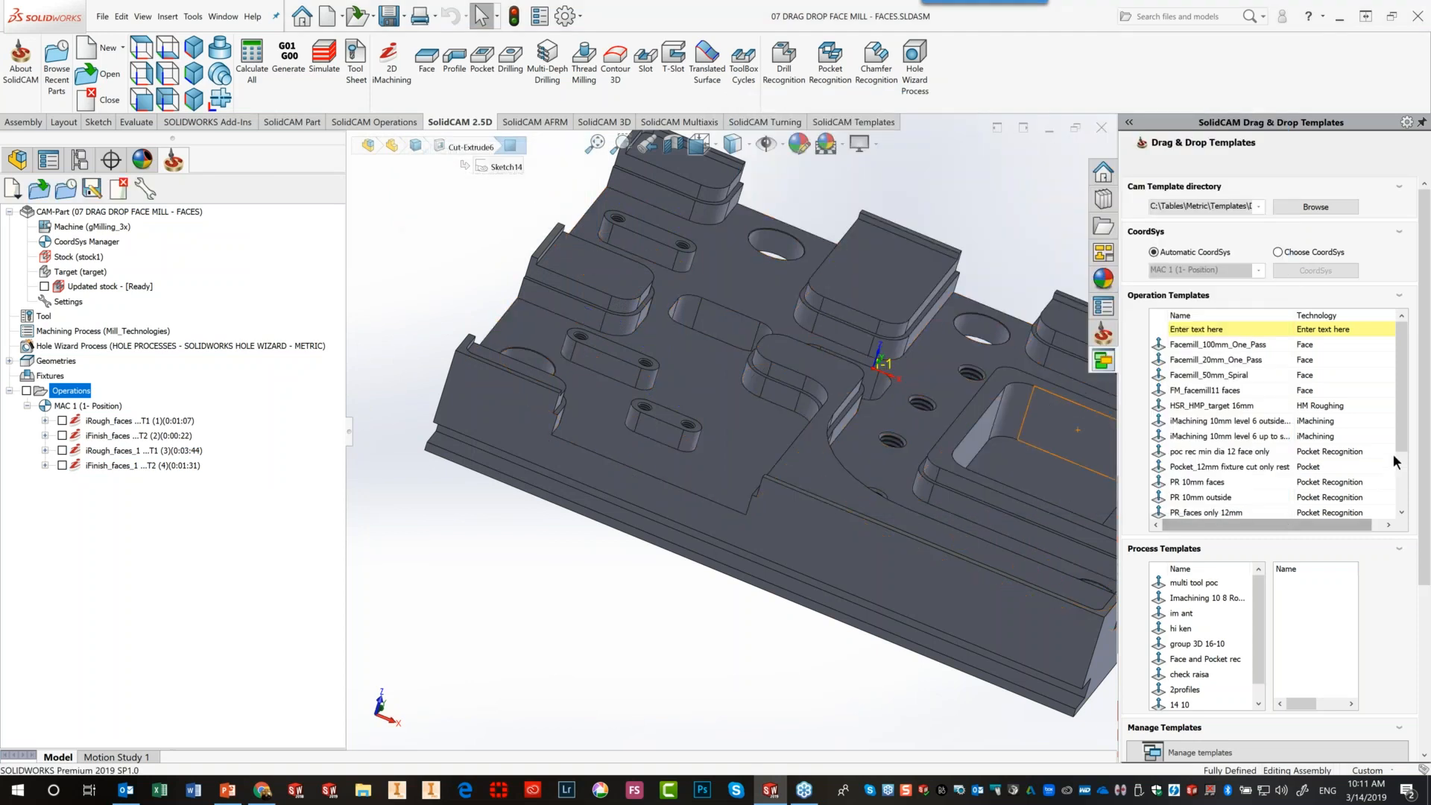
# Filter the operation templates by technology with the text fac
pyautogui.click(1345, 326)
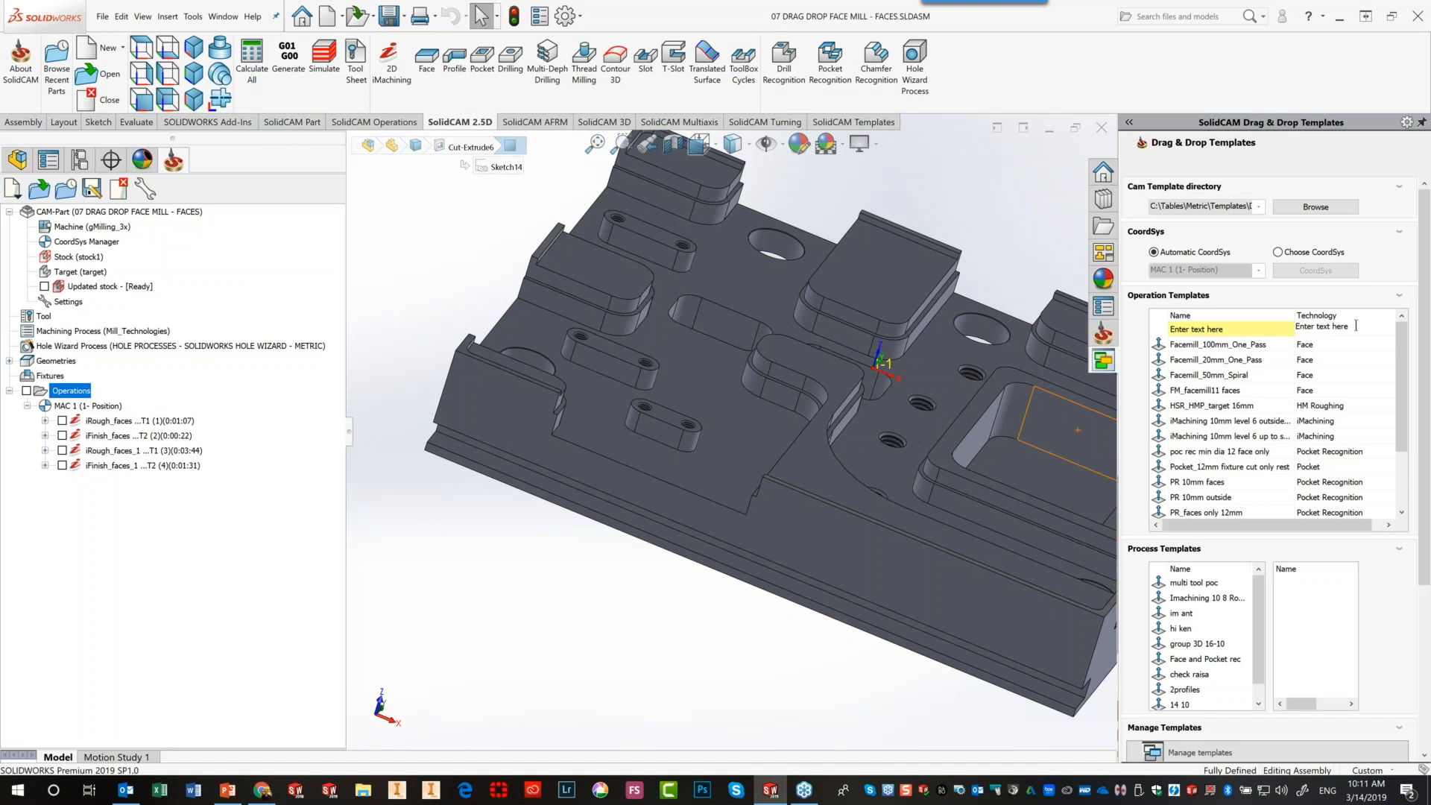
pyautogui.hotkey('ctrl', 'a')
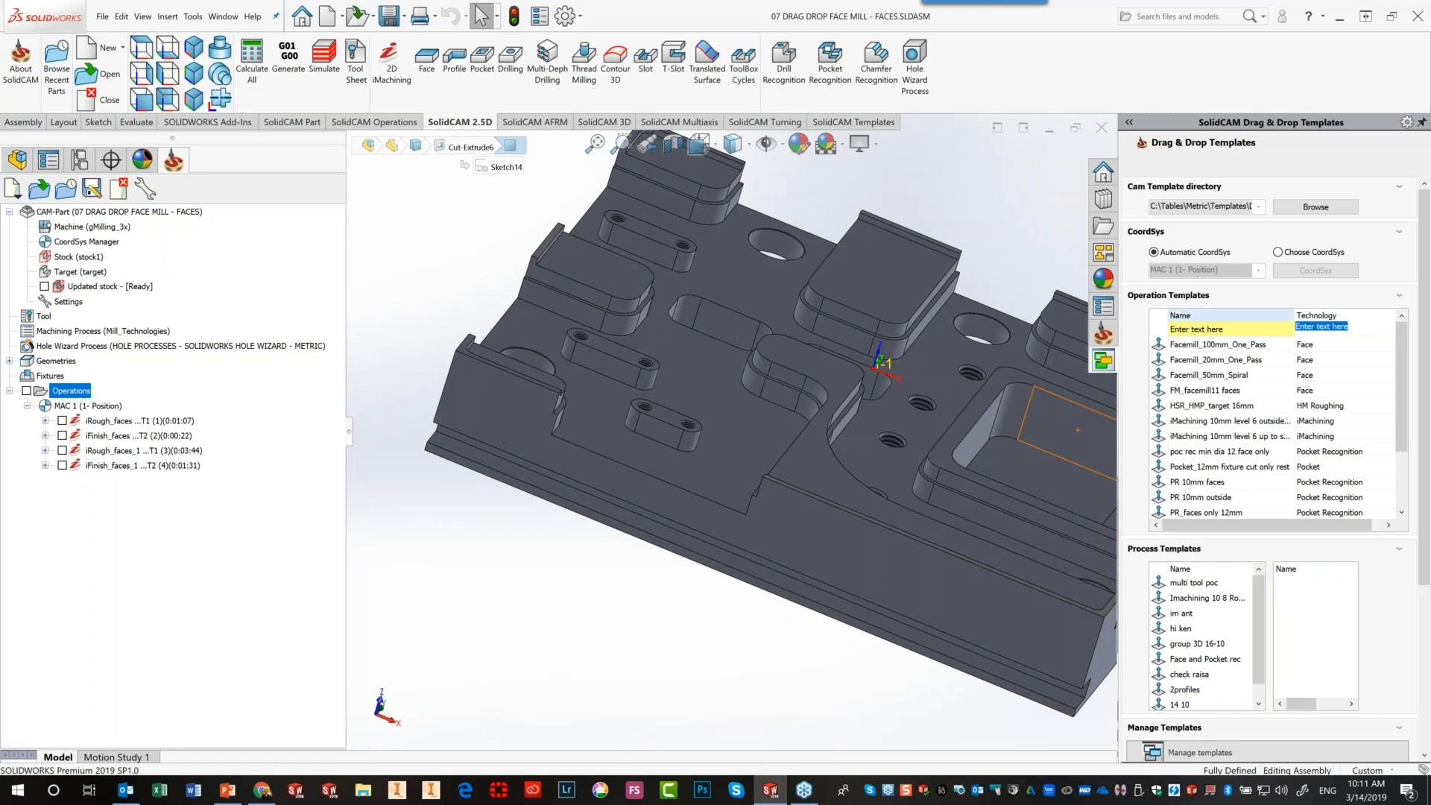
pyautogui.write('fac')
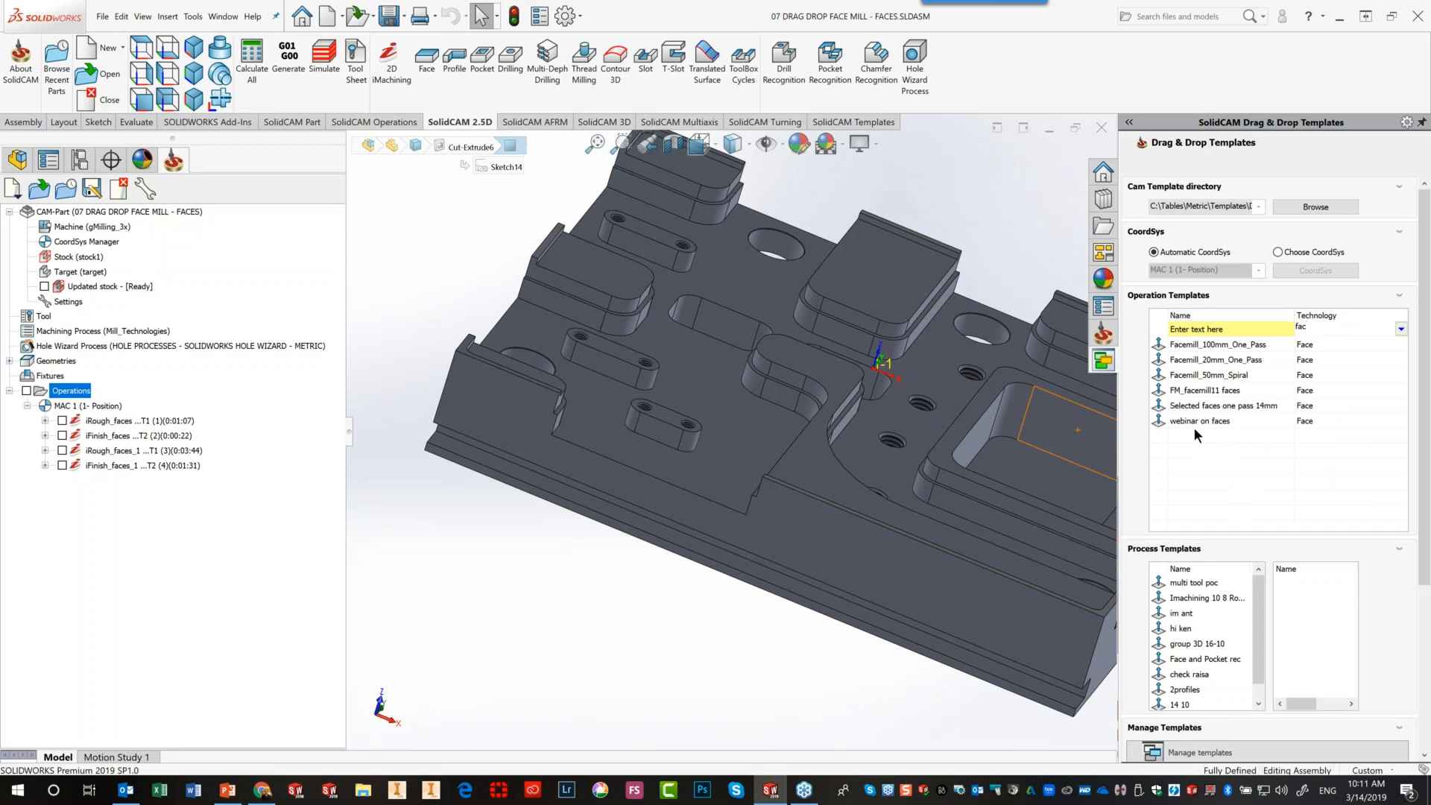
# Apply the webinar on faces template to the top faces of the three two-hole bosses
pyautogui.moveTo(1191, 418); pyautogui.dragTo(646, 232)
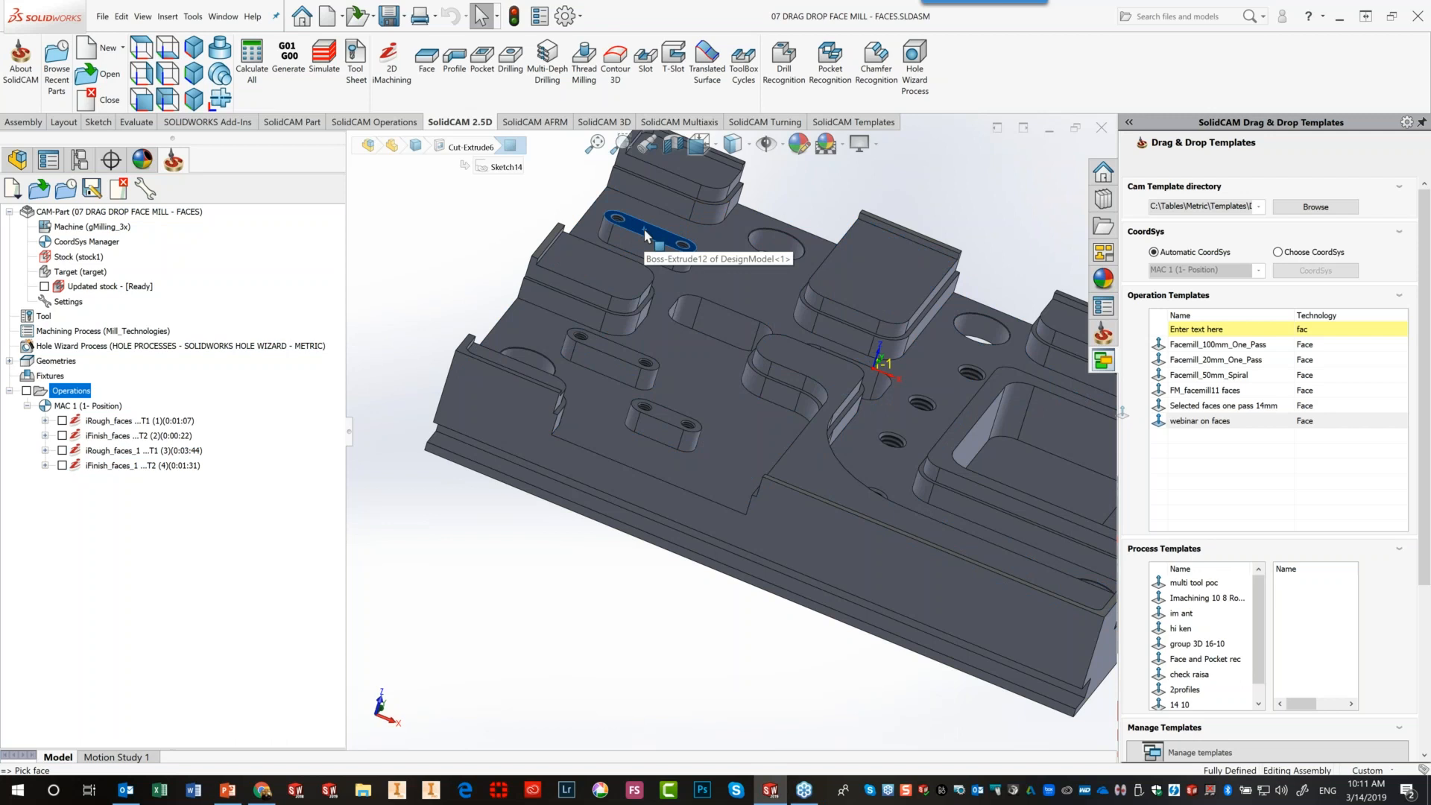
pyautogui.click(619, 351)
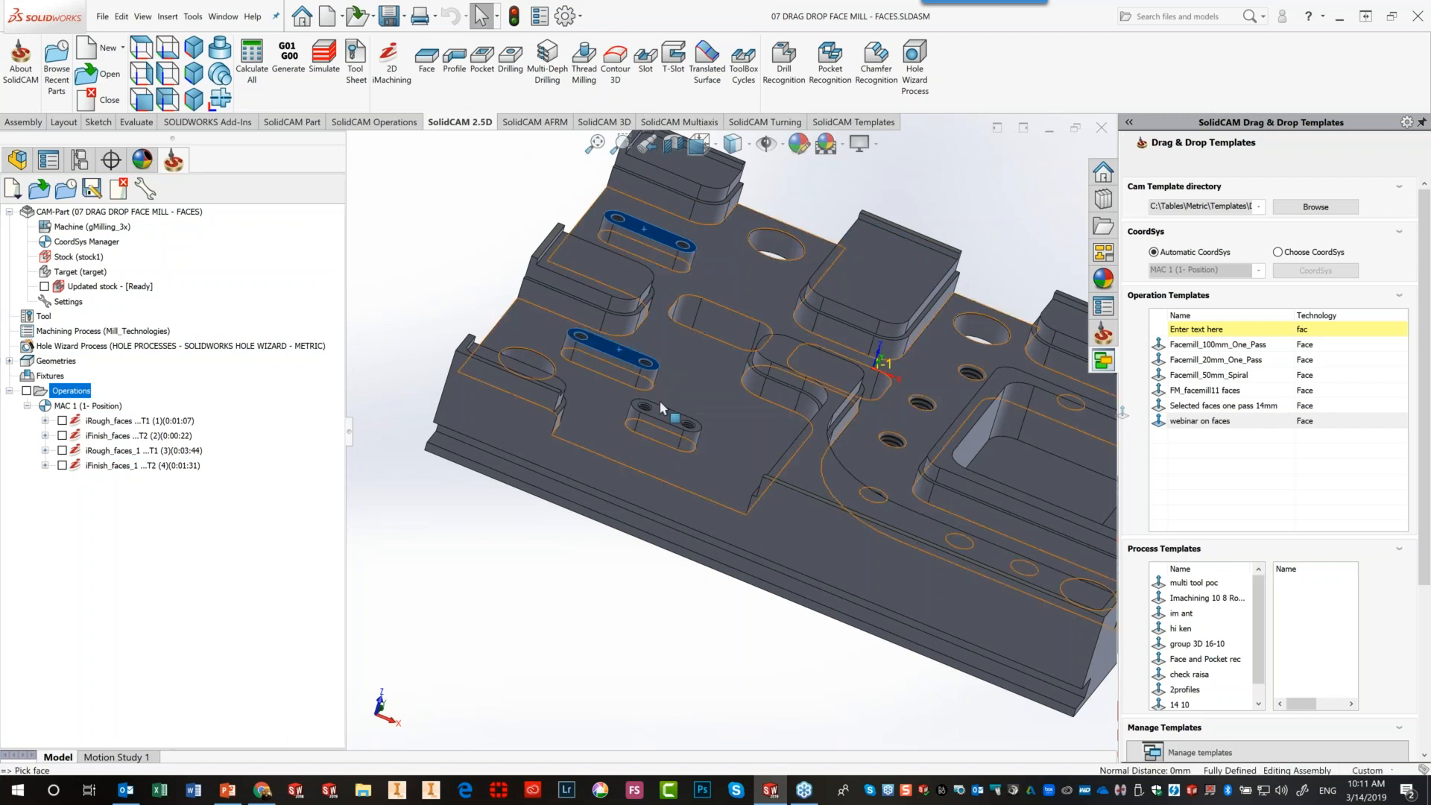
pyautogui.click(660, 423)
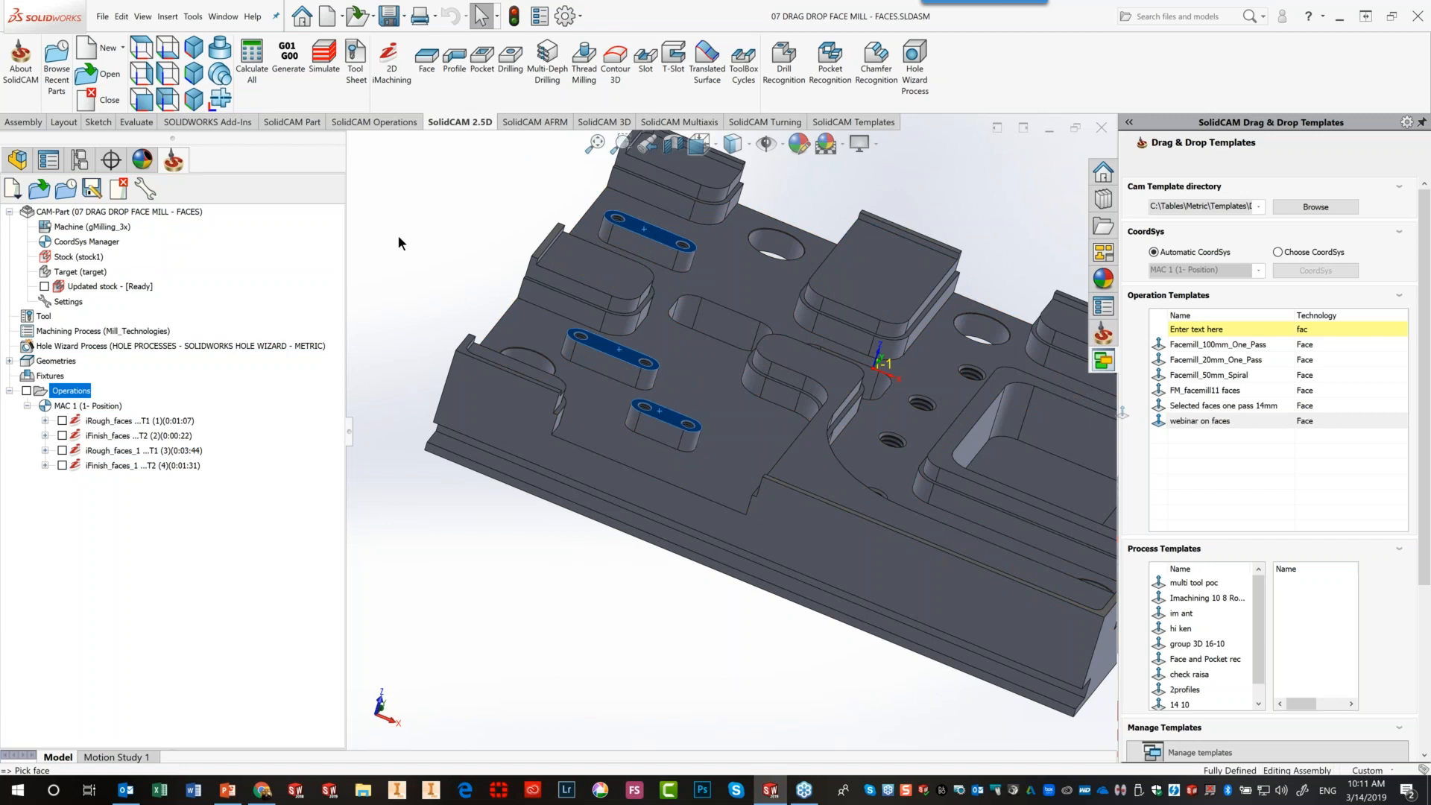
pyautogui.moveTo(398, 235); pyautogui.dragTo(398, 235)
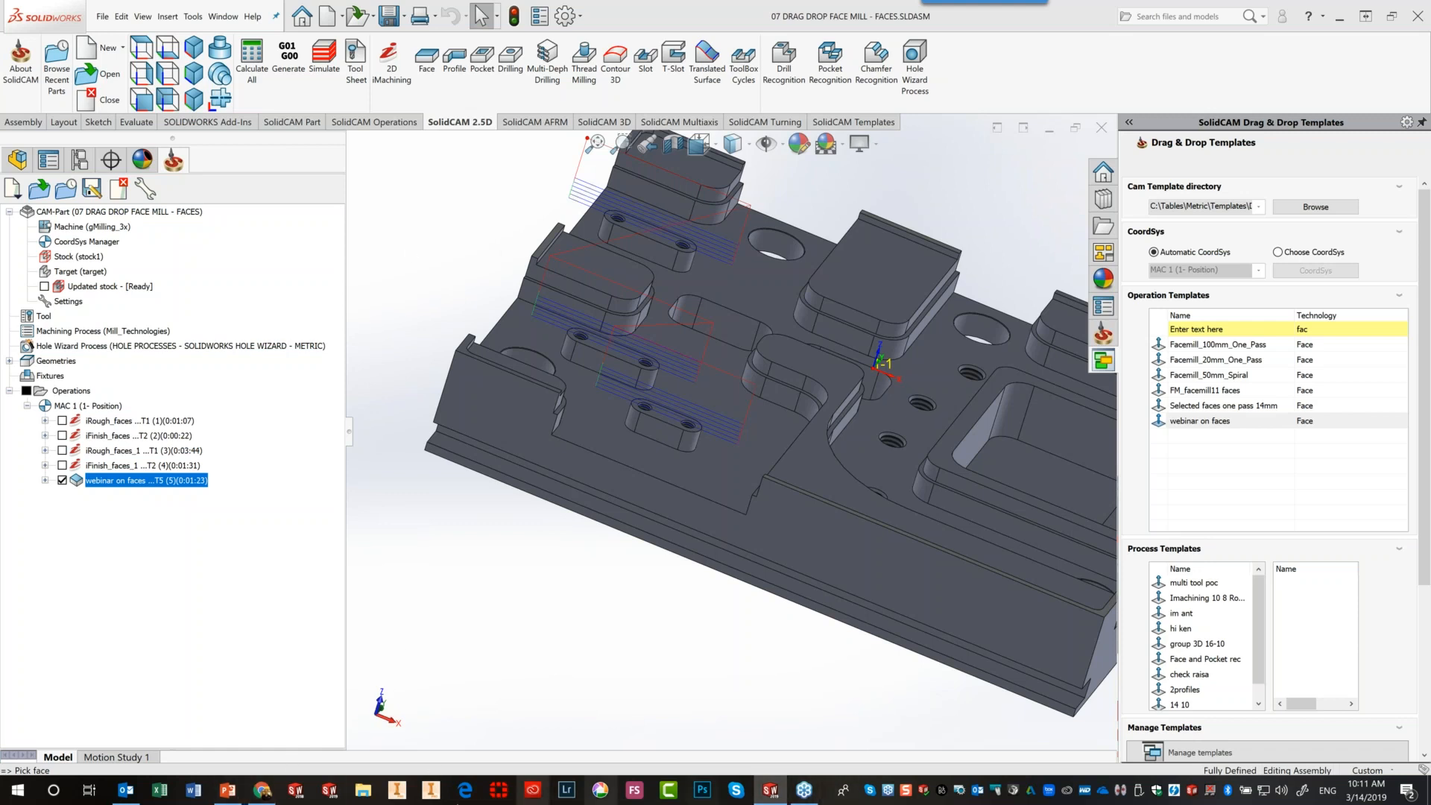
# Switch to the PowerPoint webinar presentation and show the General section slide
pyautogui.click(229, 790)
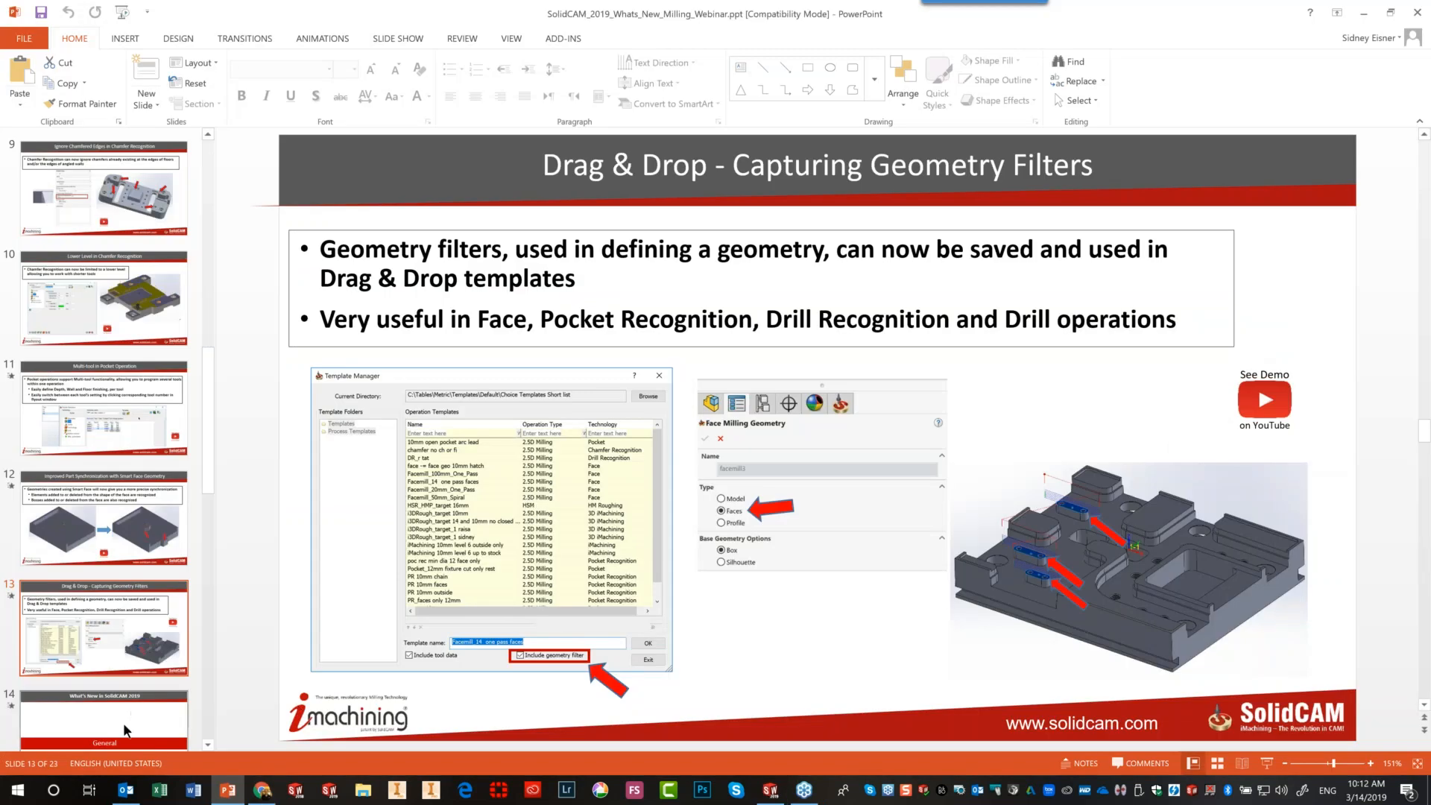
pyautogui.click(124, 730)
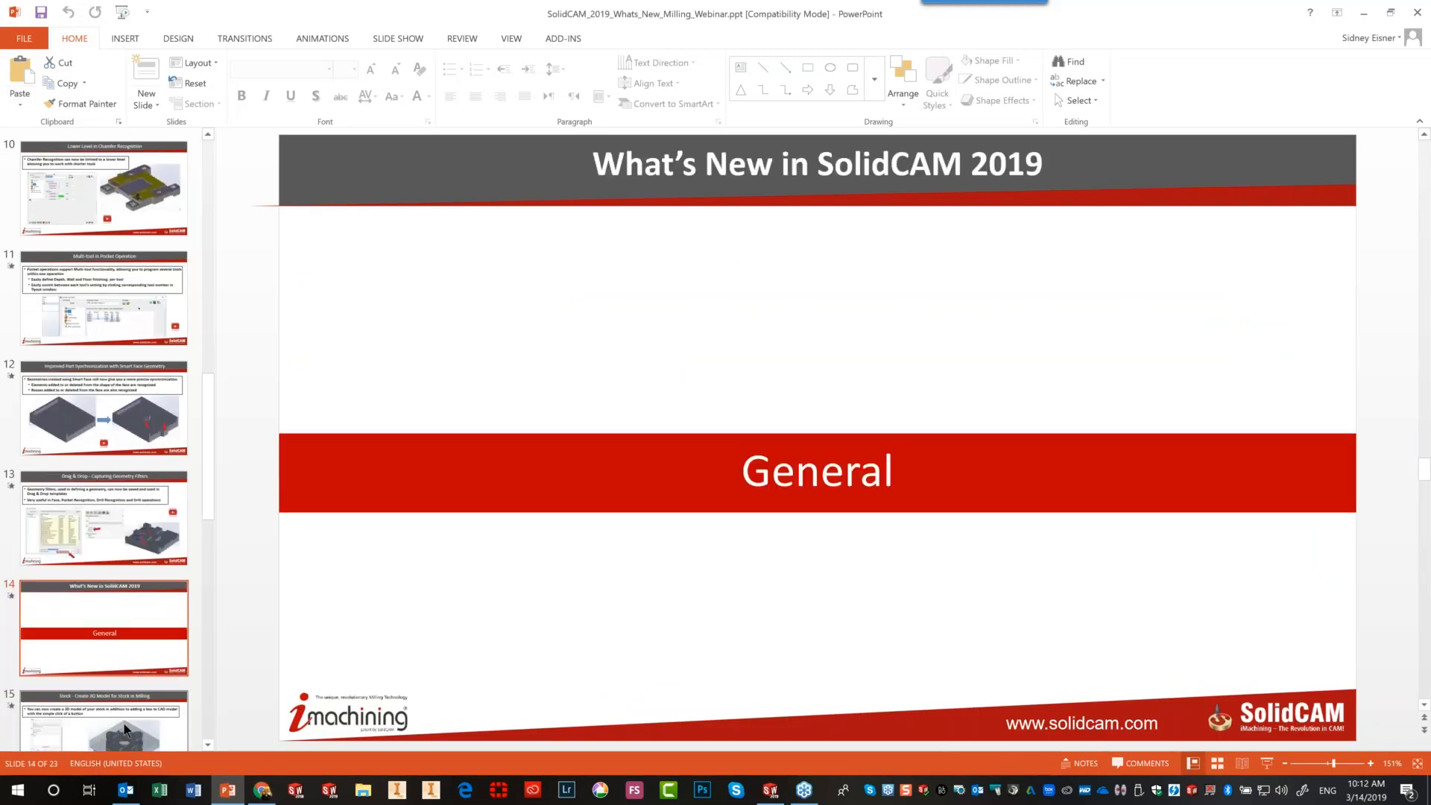
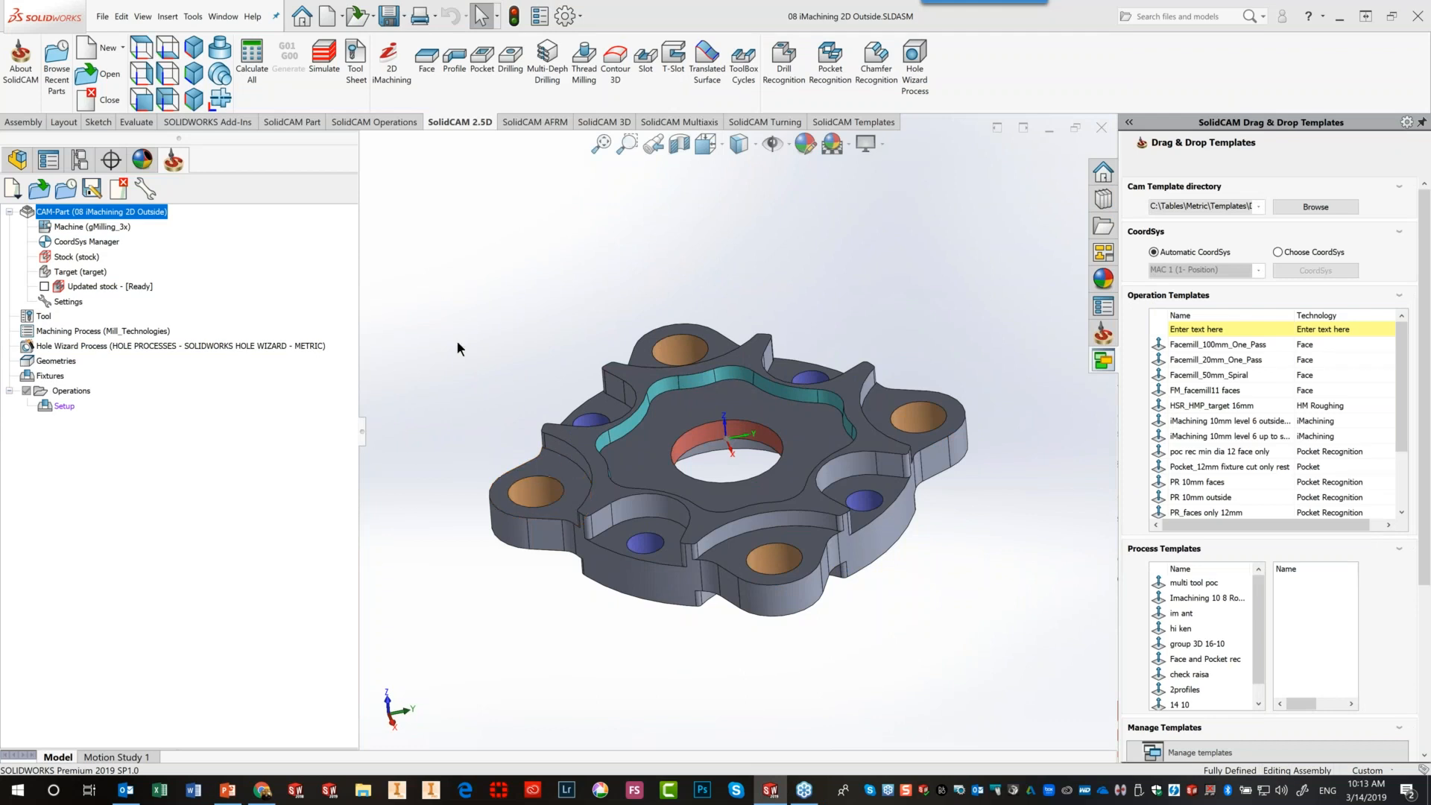
# Create a 3D model of the stock box from the CAM-Part's stock definition and exit the definition
pyautogui.click(65, 259)
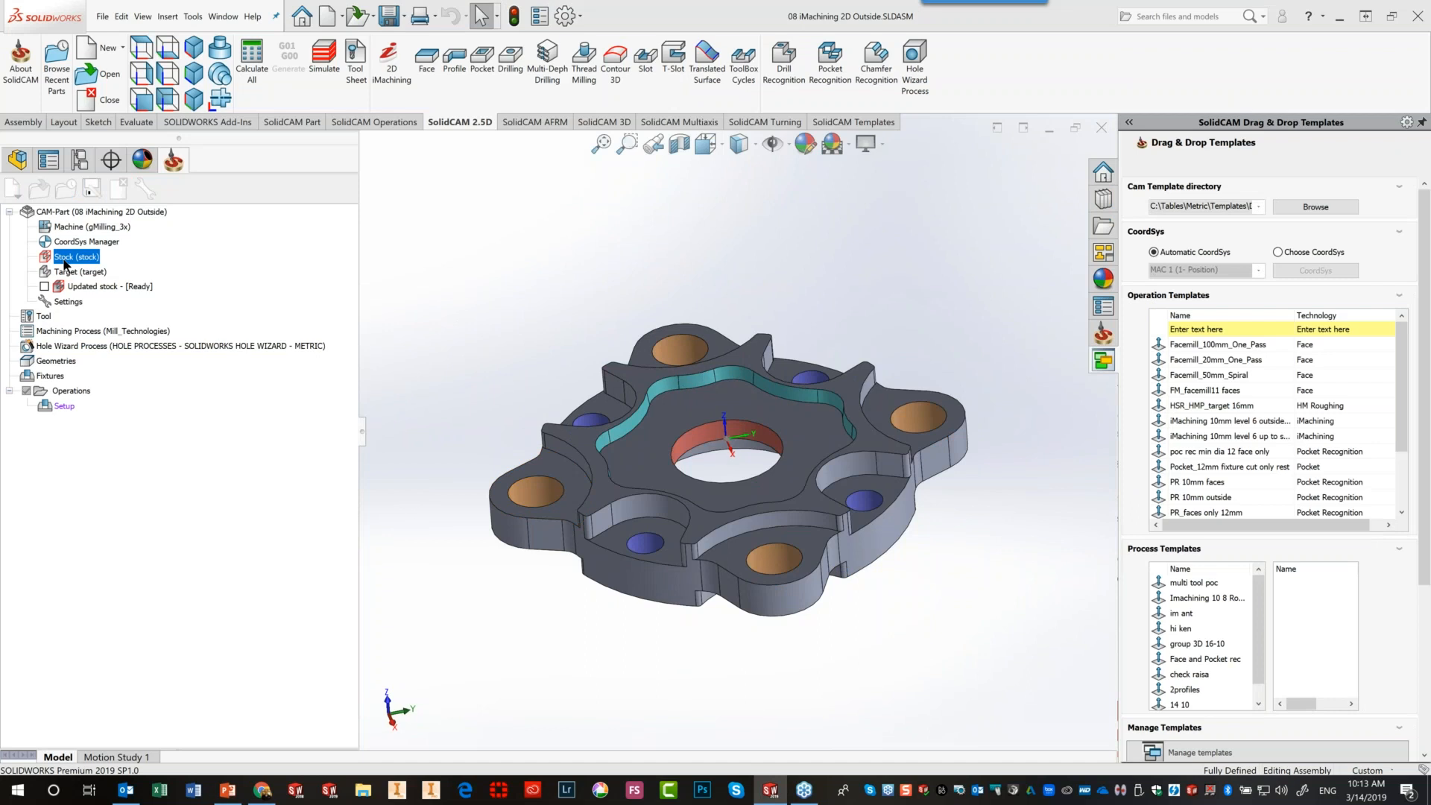
pyautogui.doubleClick(64, 259)
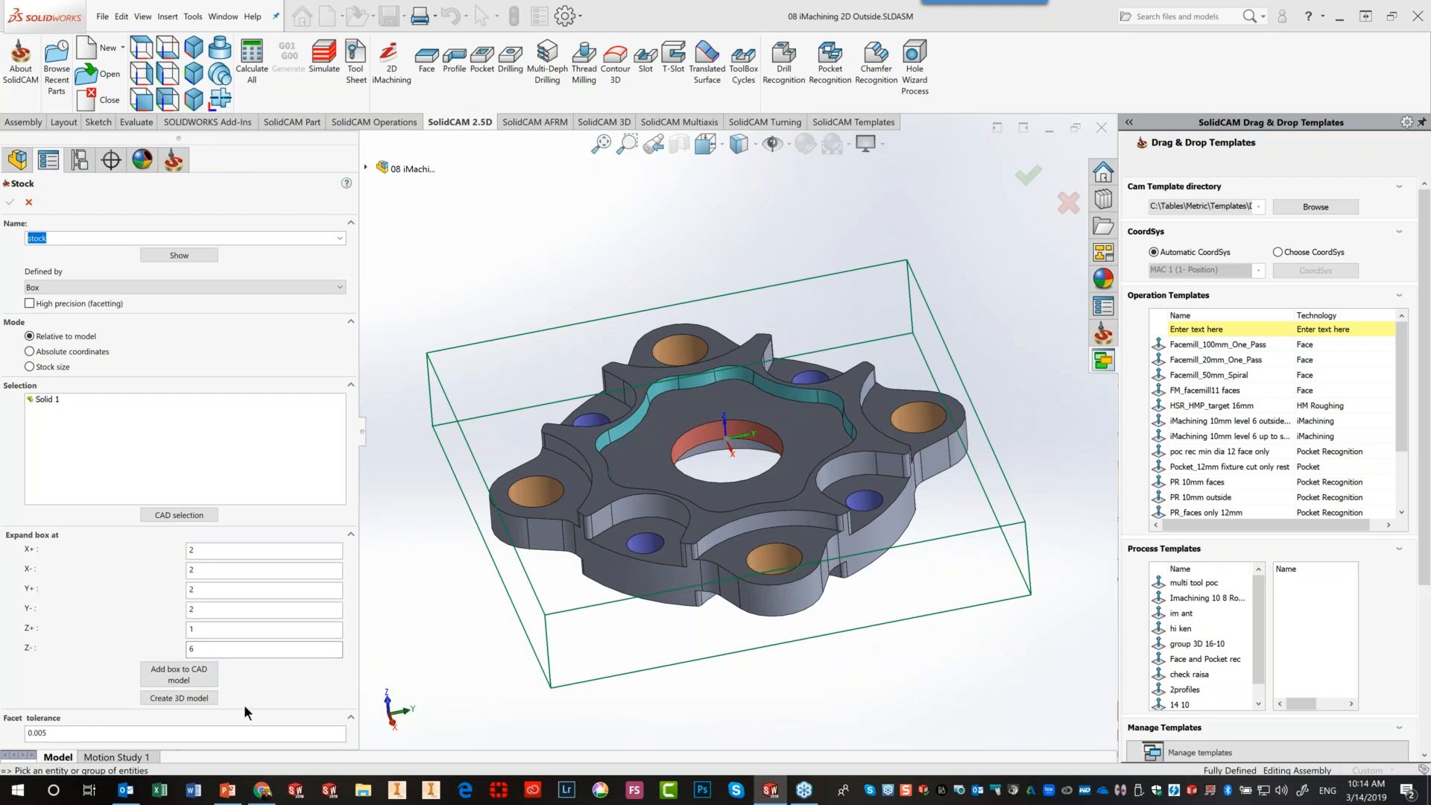
pyautogui.click(190, 699)
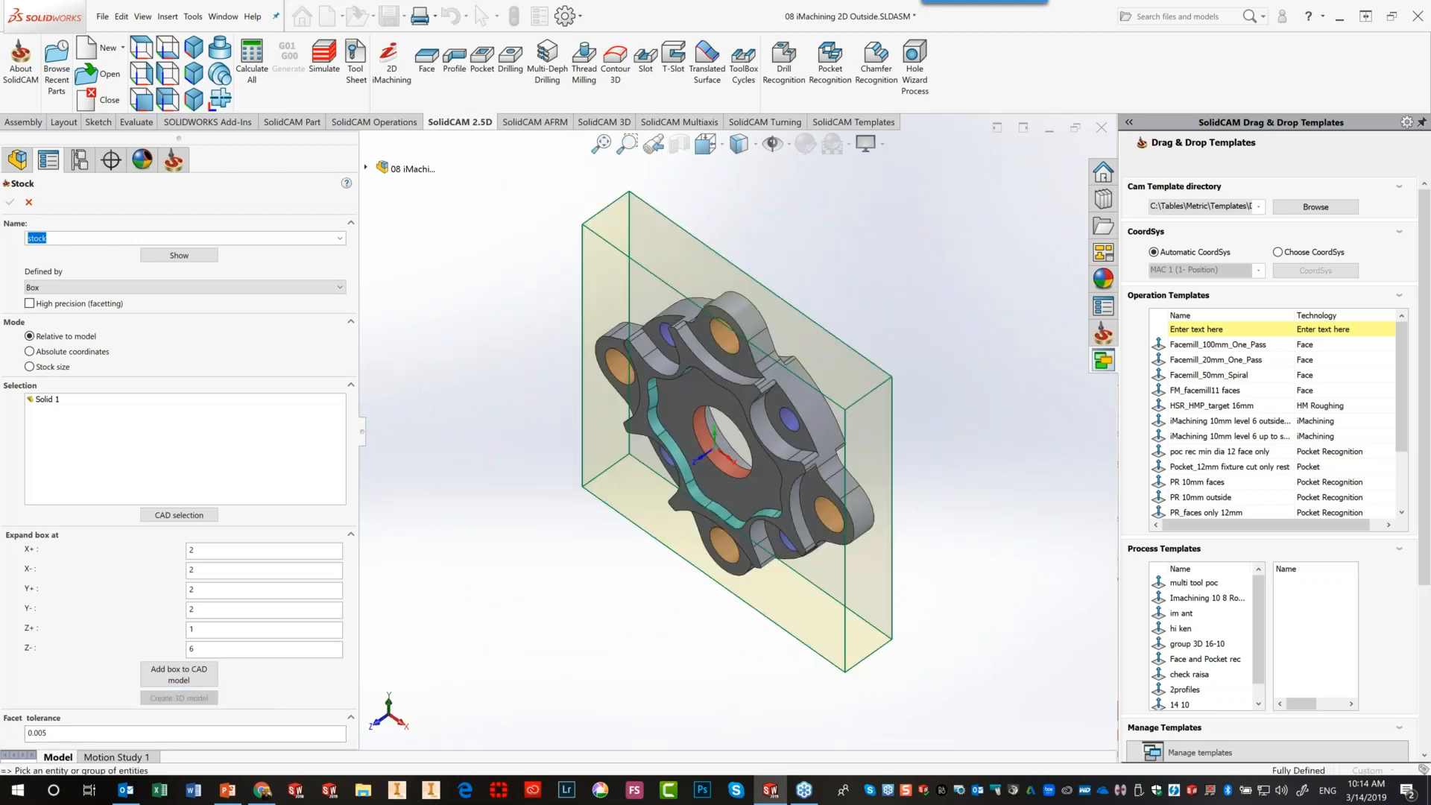
pyautogui.moveTo(488, 557); pyautogui.dragTo(534, 395, button='middle')
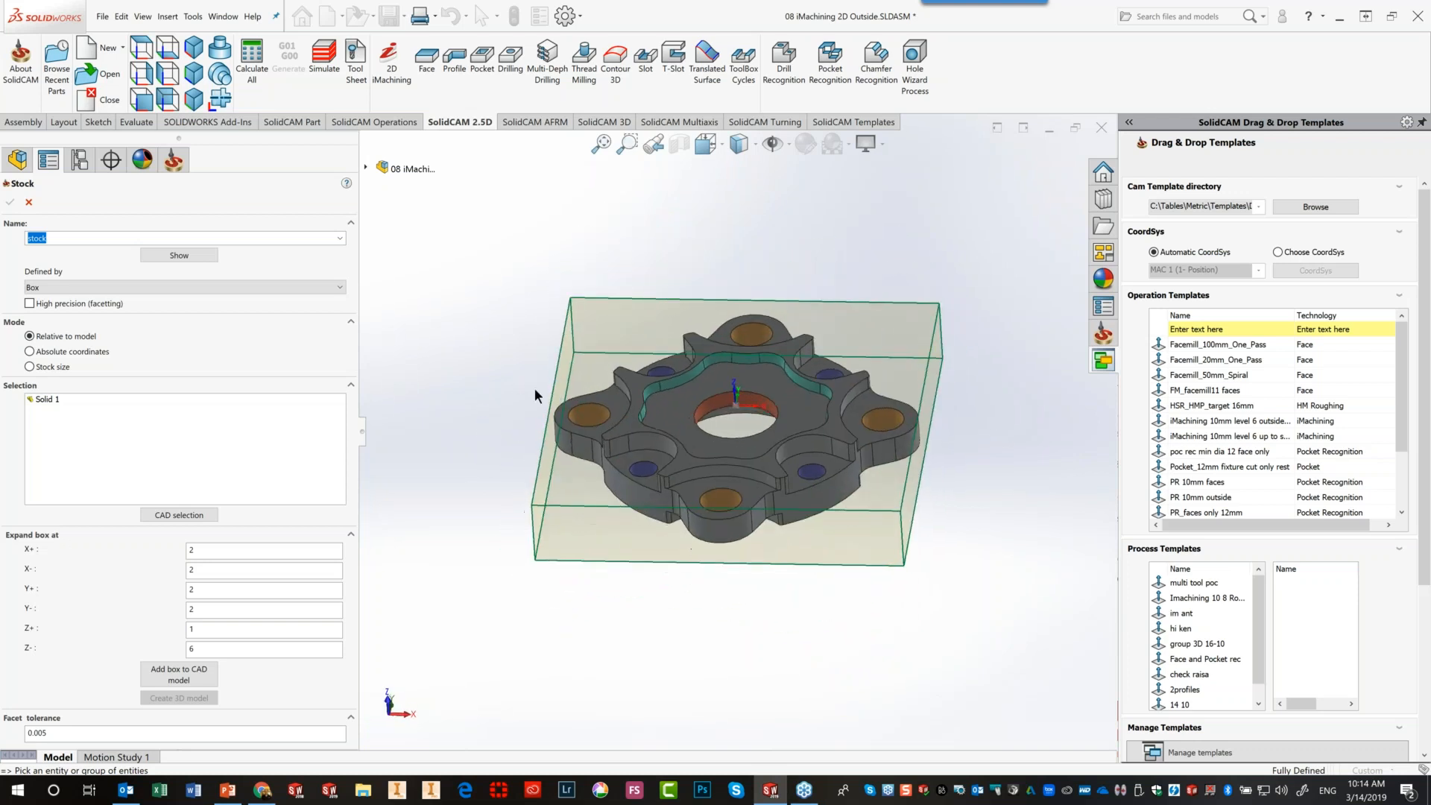
pyautogui.click(29, 200)
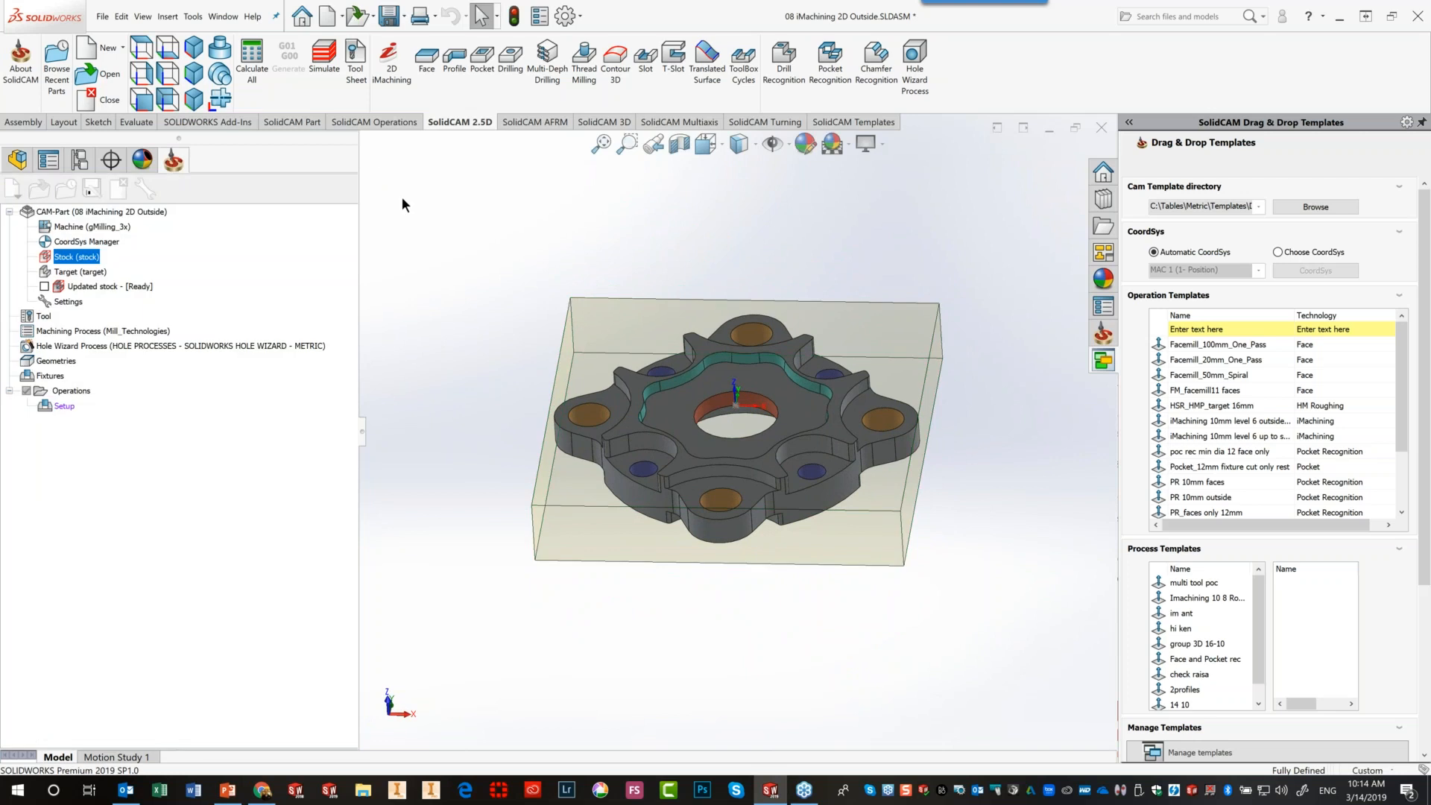
# Delete the extruded boundary feature from the CAM component and accept the synchronization check in the CAM tree
pyautogui.click(18, 159)
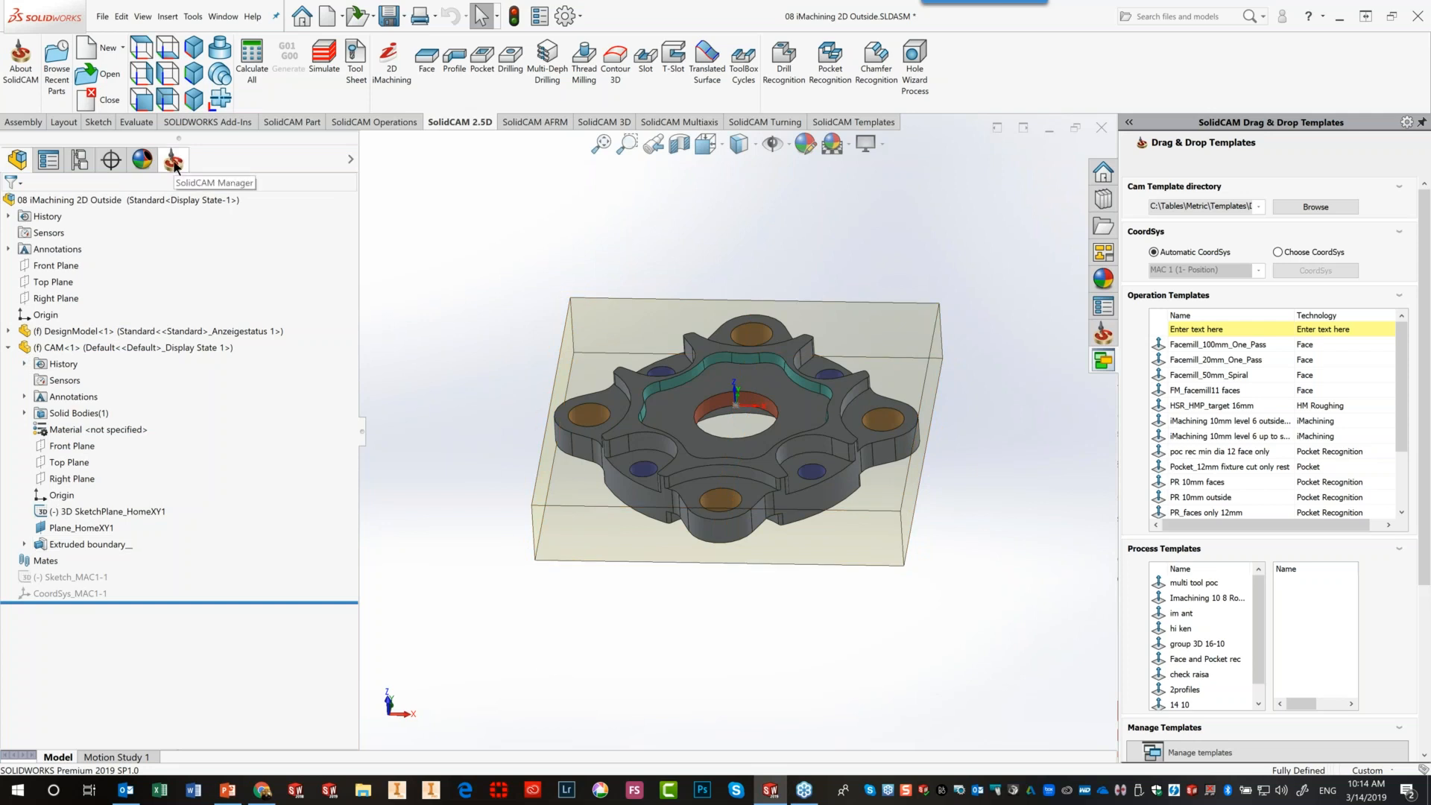
pyautogui.rightClick(81, 547)
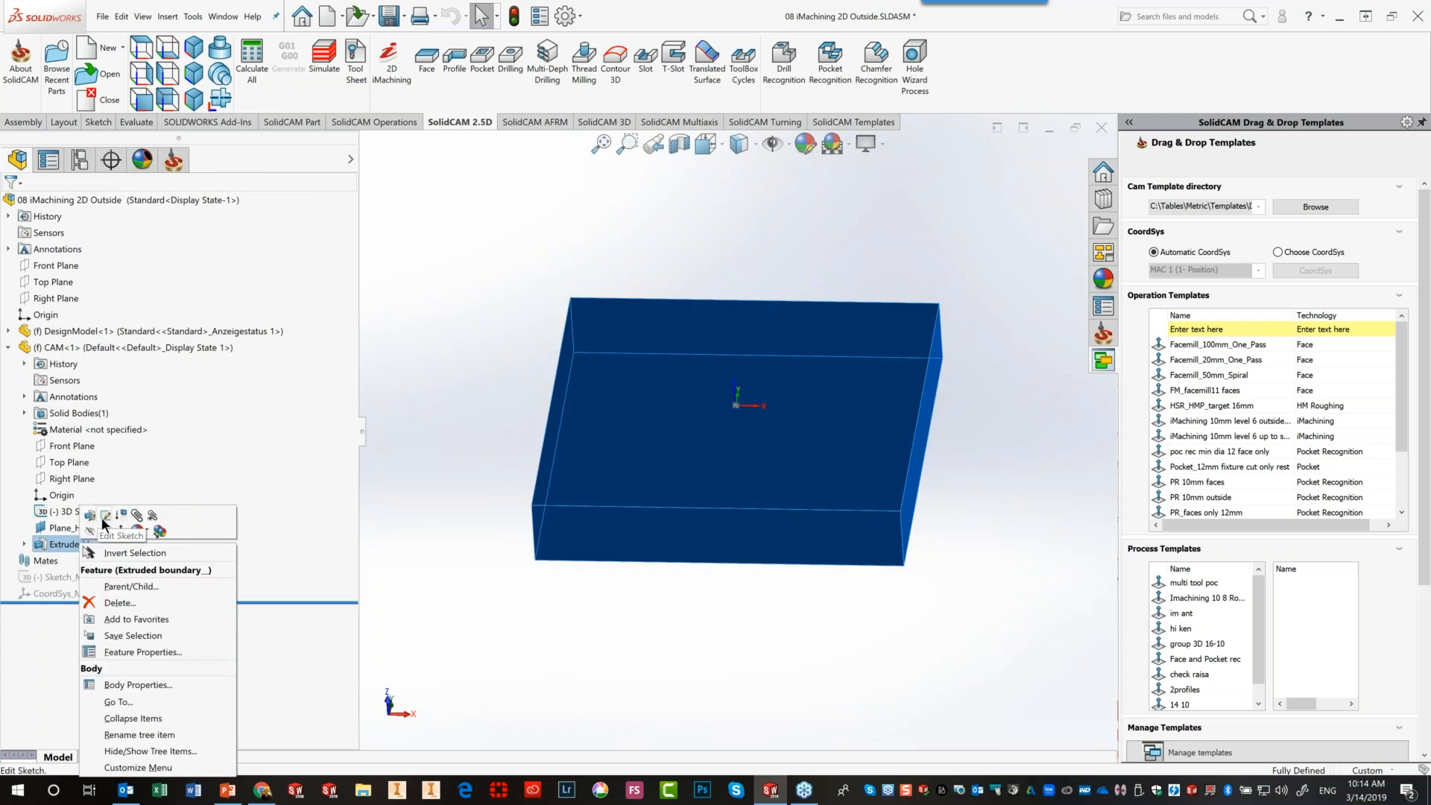
pyautogui.click(127, 602)
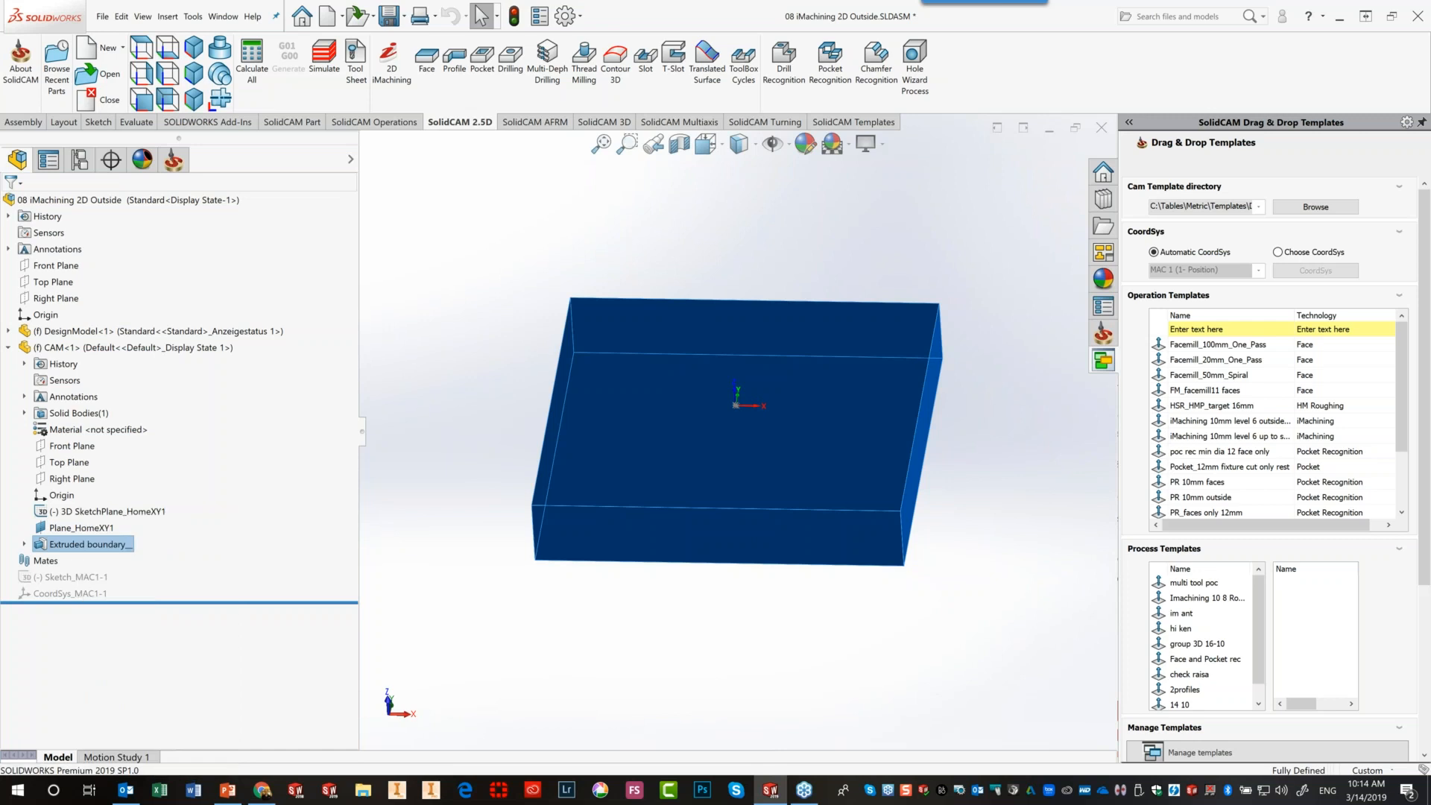
pyautogui.click(796, 307)
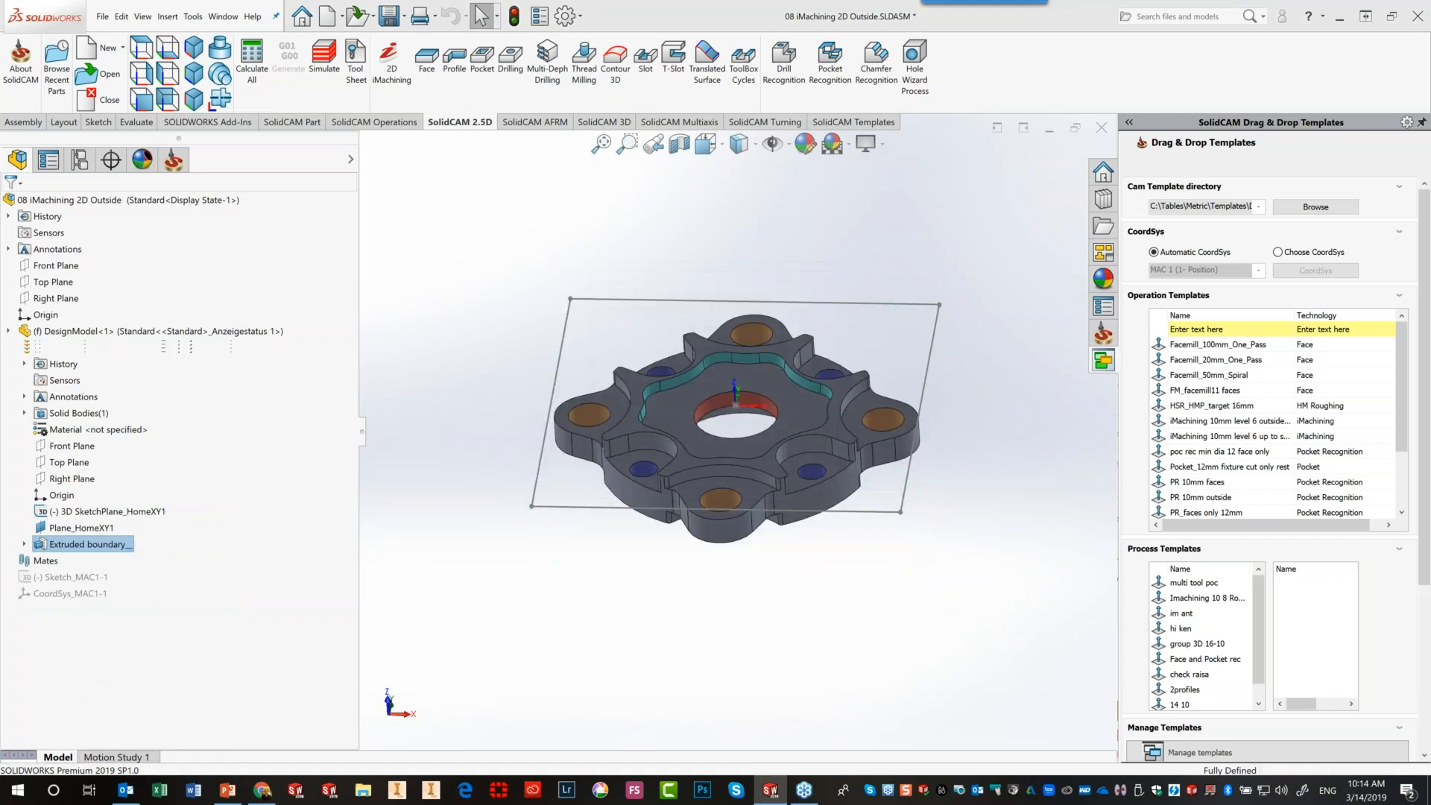
pyautogui.rightClick(634, 298)
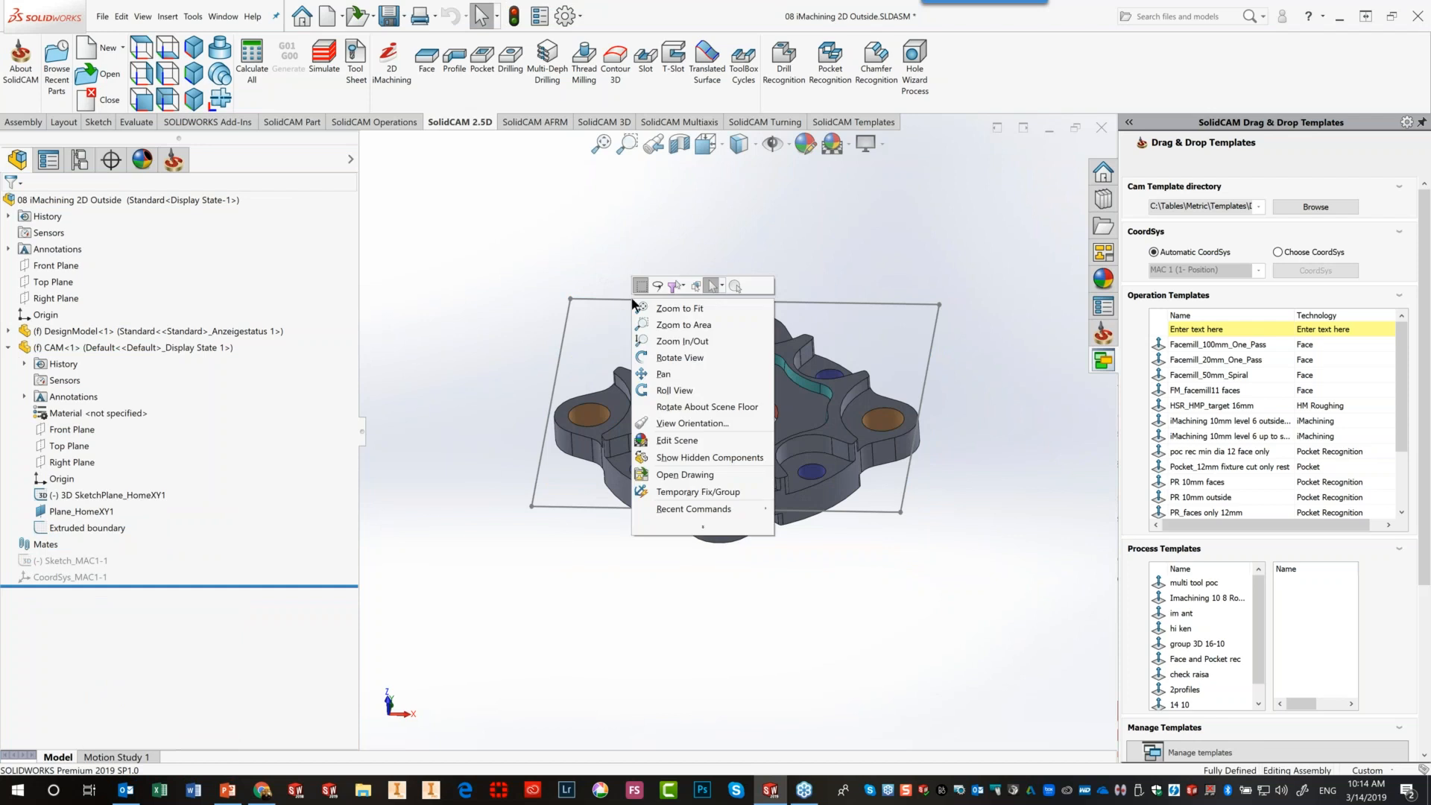
pyautogui.click(456, 381)
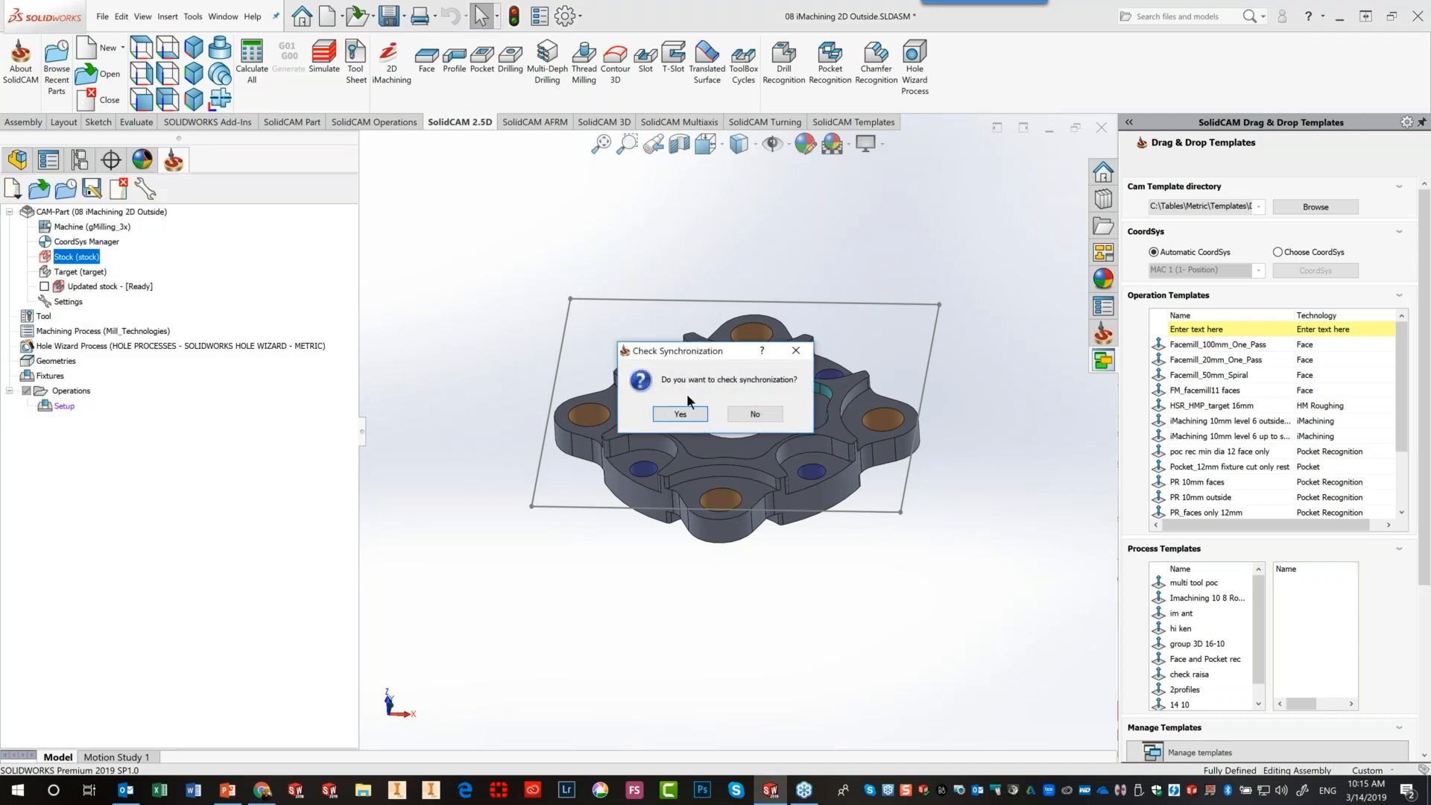
pyautogui.click(680, 414)
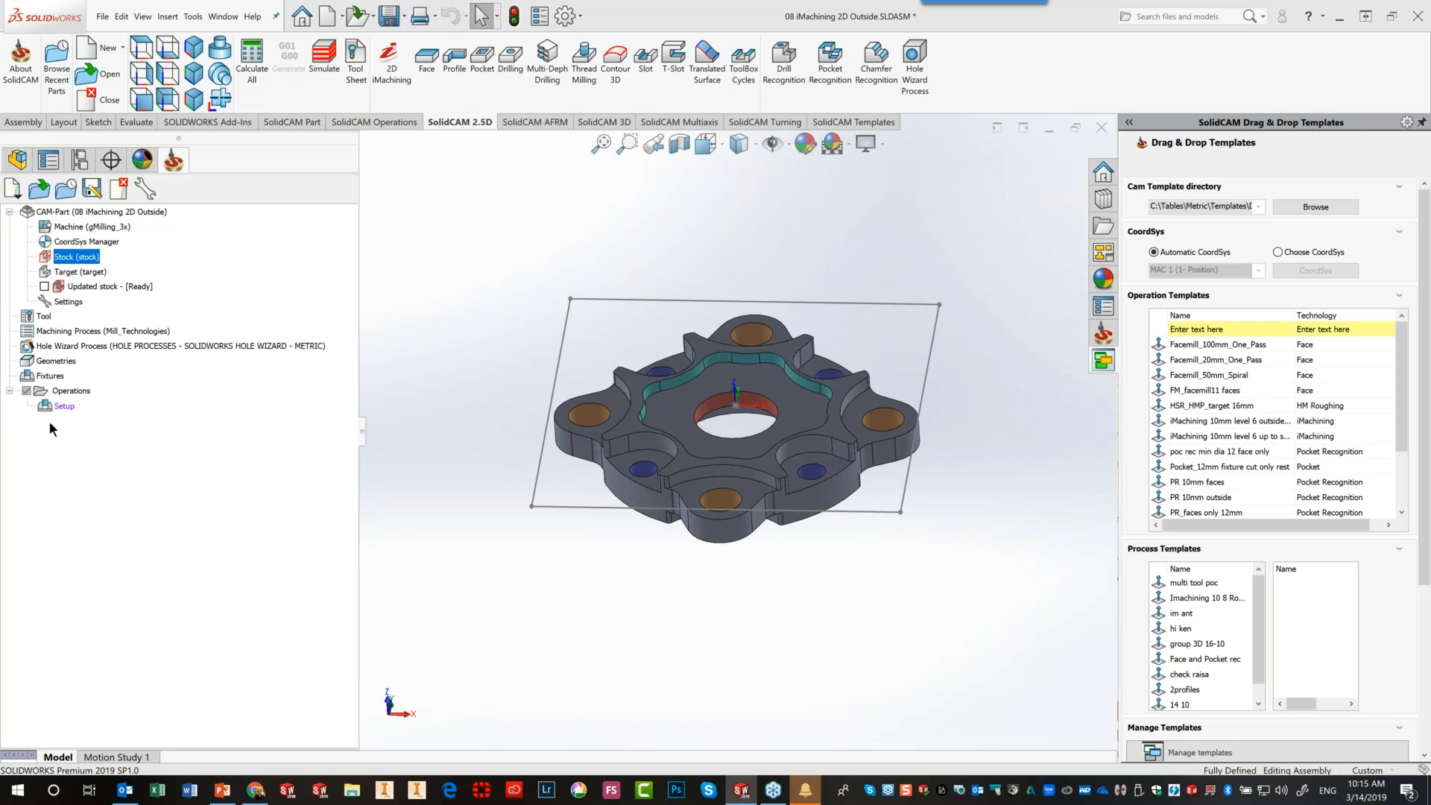
# Customize the Operations shortcut menu, hiding SolidCAM Simulator (Beta), Tool path, CAM tree view, both sorting commands, tooltable feeds/spins and coolants, and Delete All
pyautogui.rightClick(66, 393)
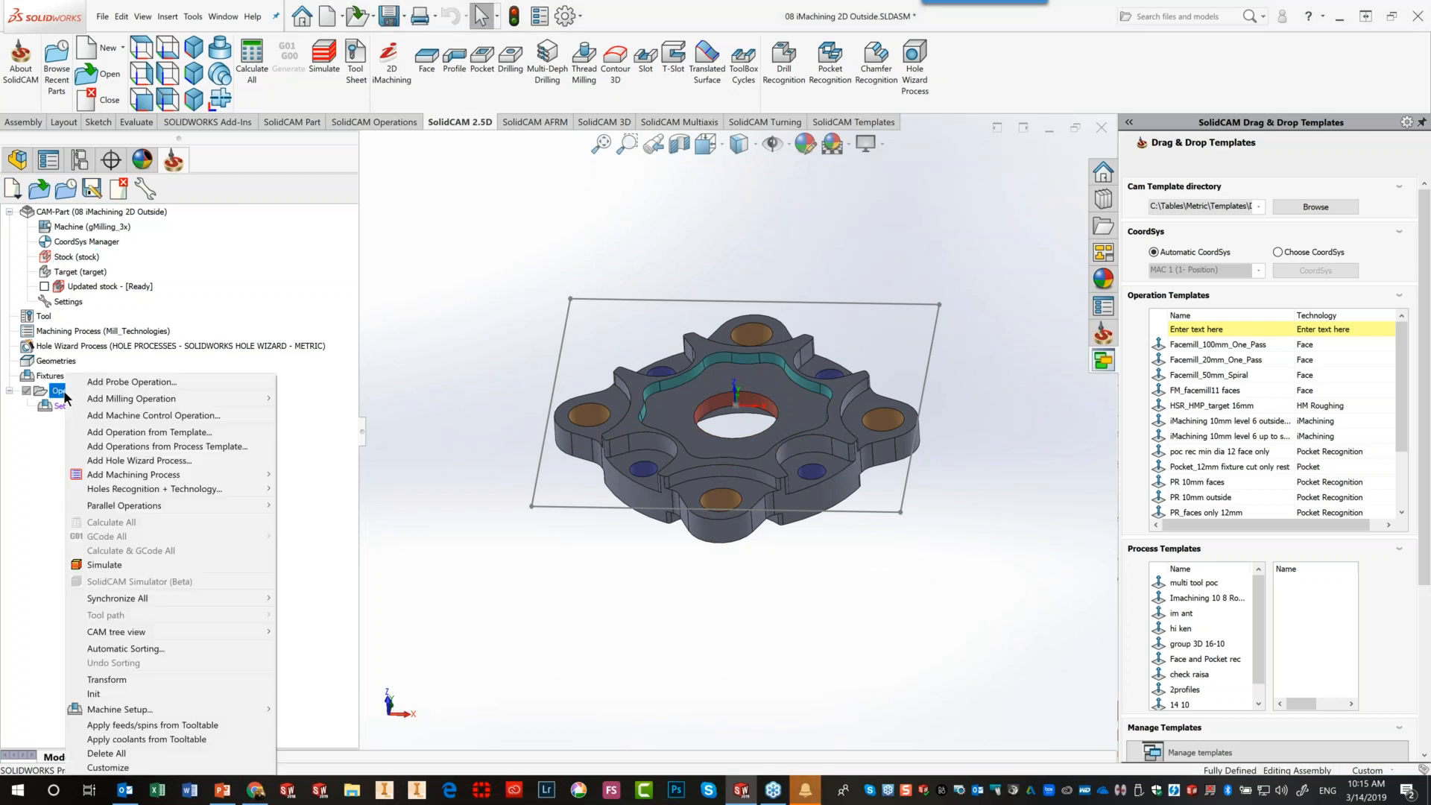
pyautogui.moveTo(171, 602)
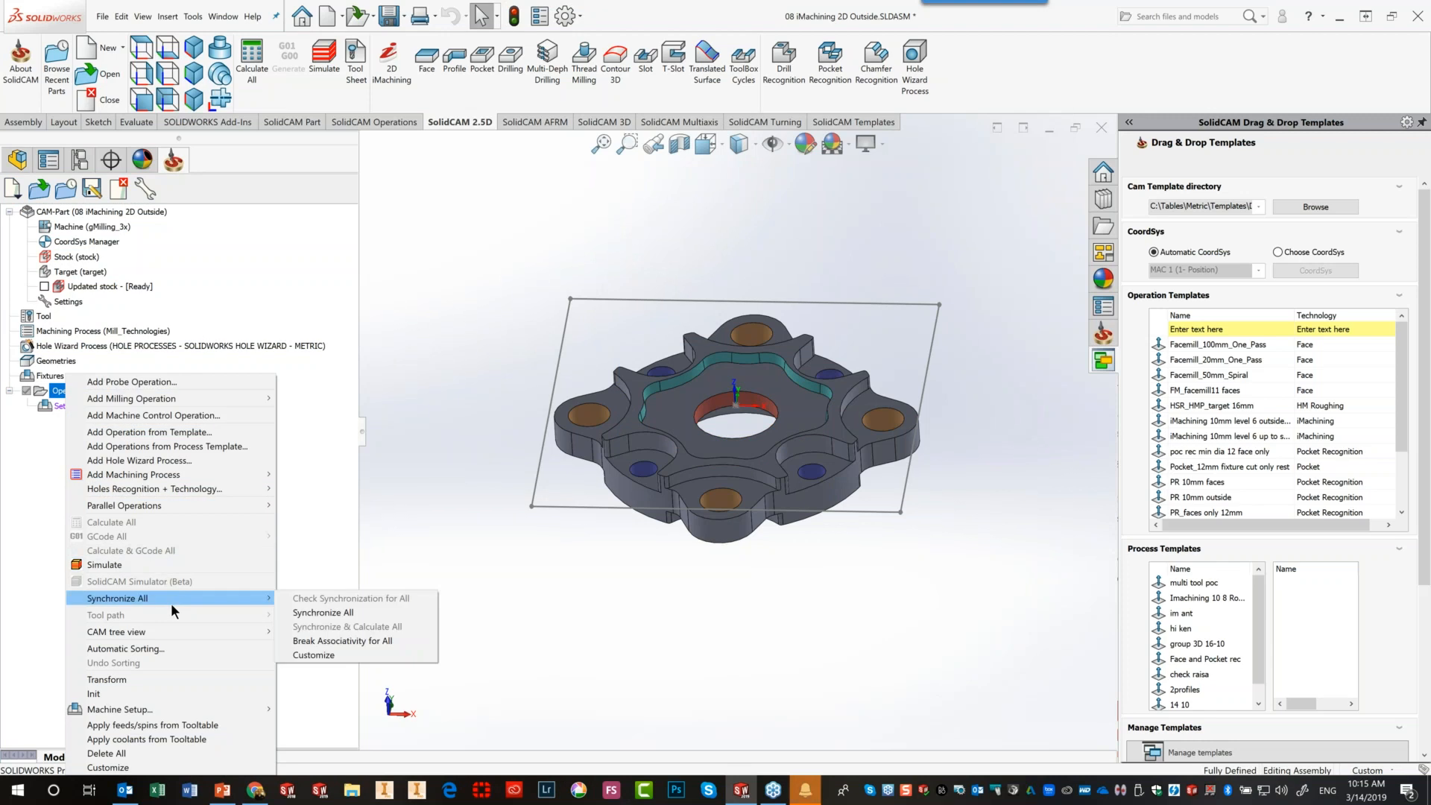
pyautogui.click(116, 768)
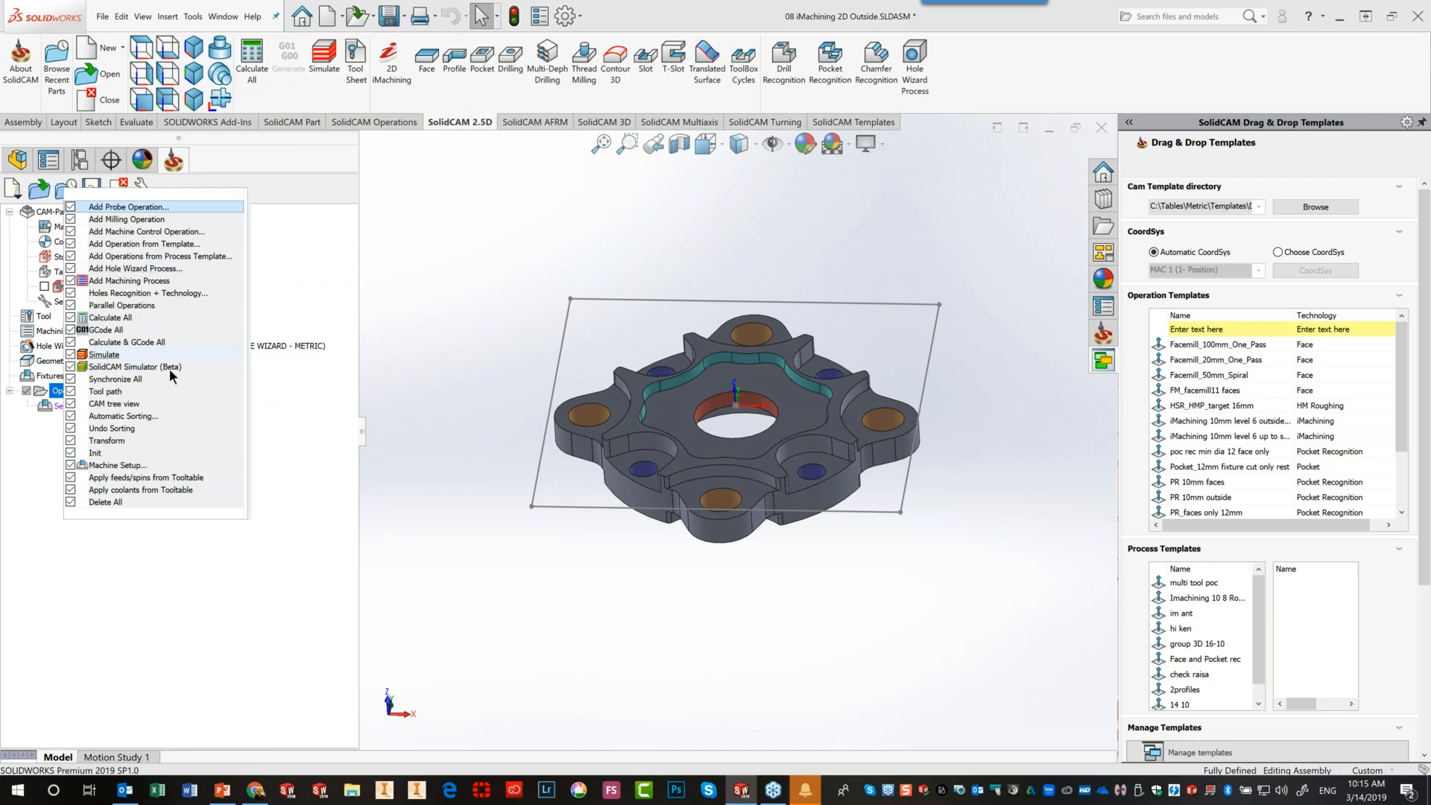
pyautogui.click(158, 466)
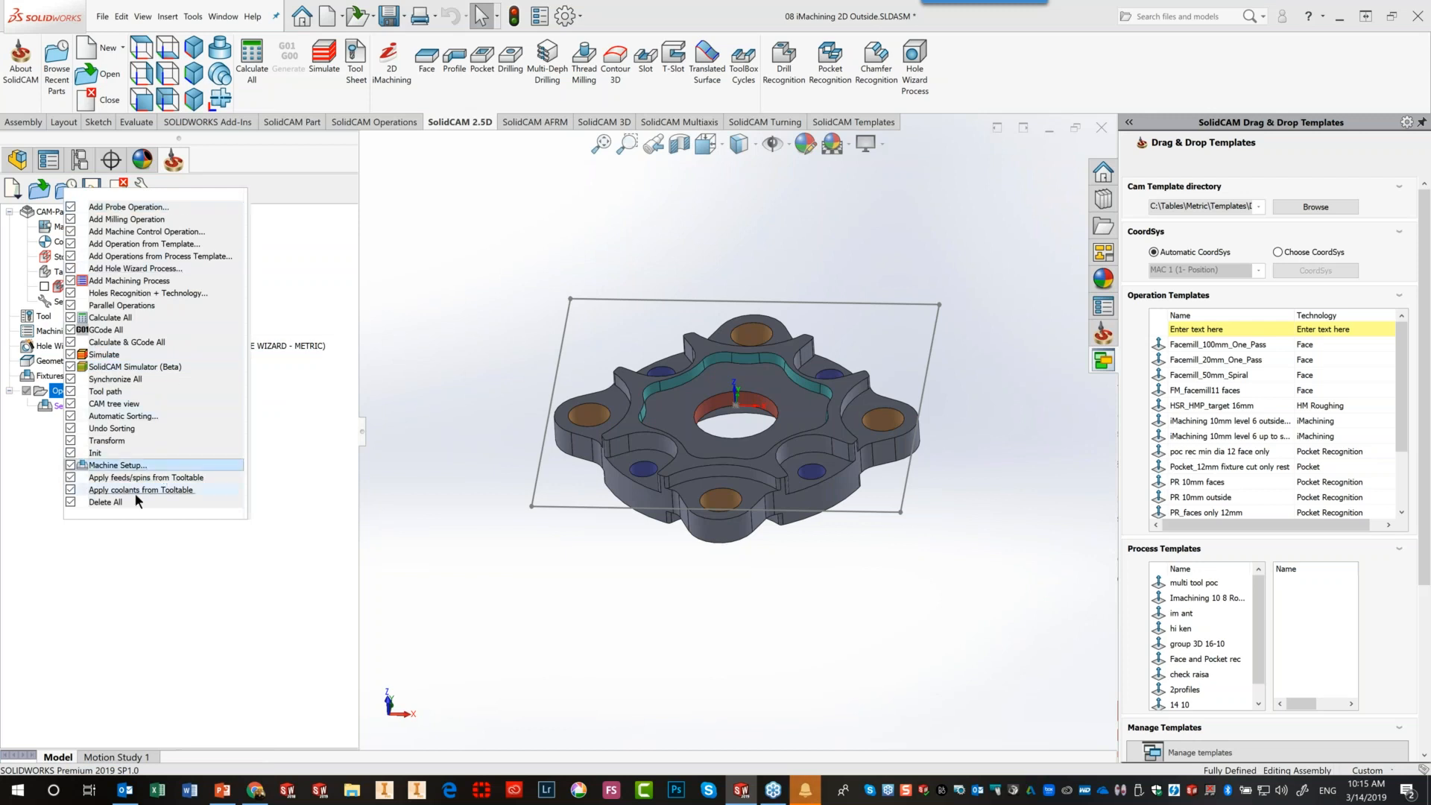
pyautogui.click(71, 489)
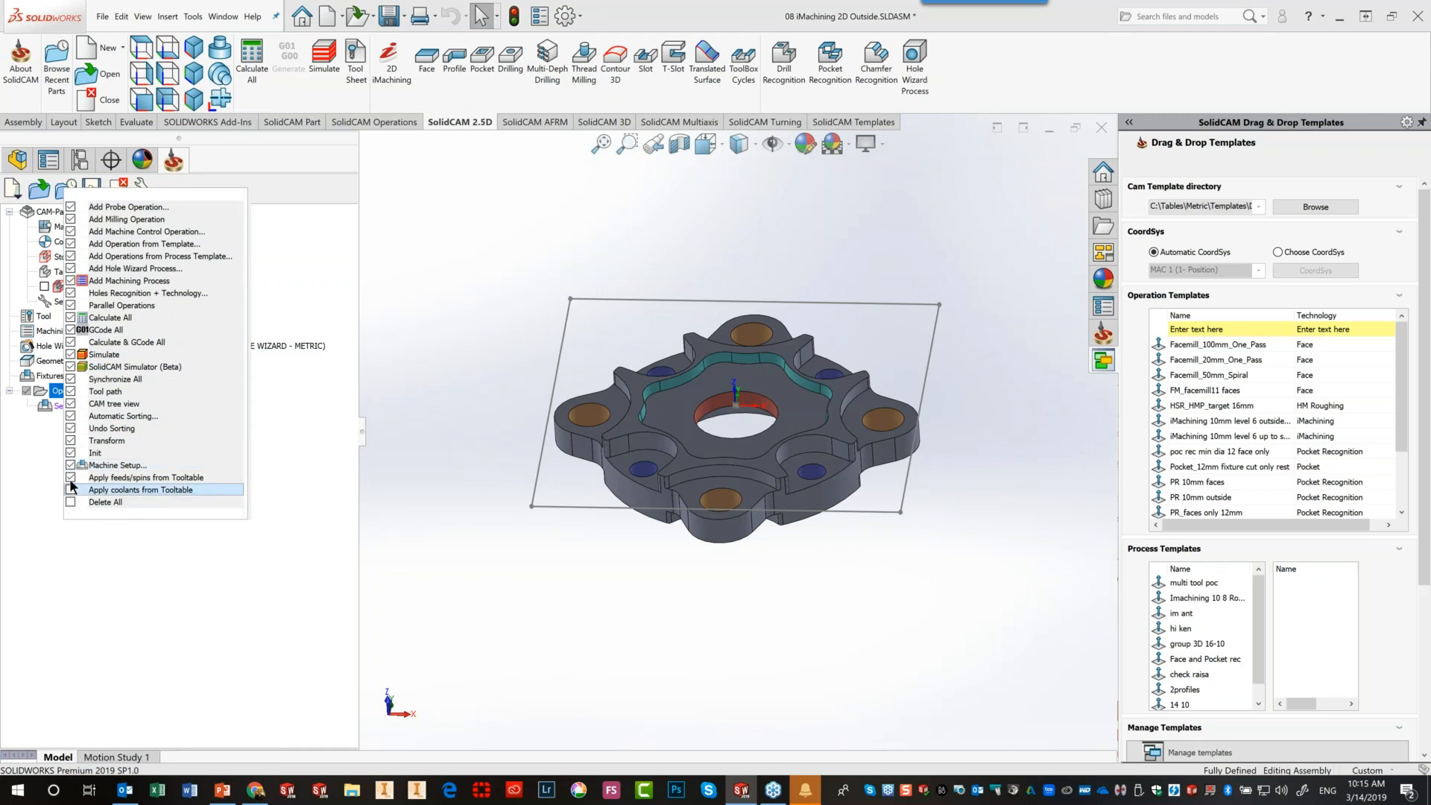
pyautogui.click(72, 475)
pyautogui.click(71, 403)
pyautogui.click(72, 391)
pyautogui.click(72, 366)
pyautogui.click(261, 482)
# Examine the customized Operations shortcut menu and the customization list of milling operation types, leaving the selection as it is
pyautogui.rightClick(72, 387)
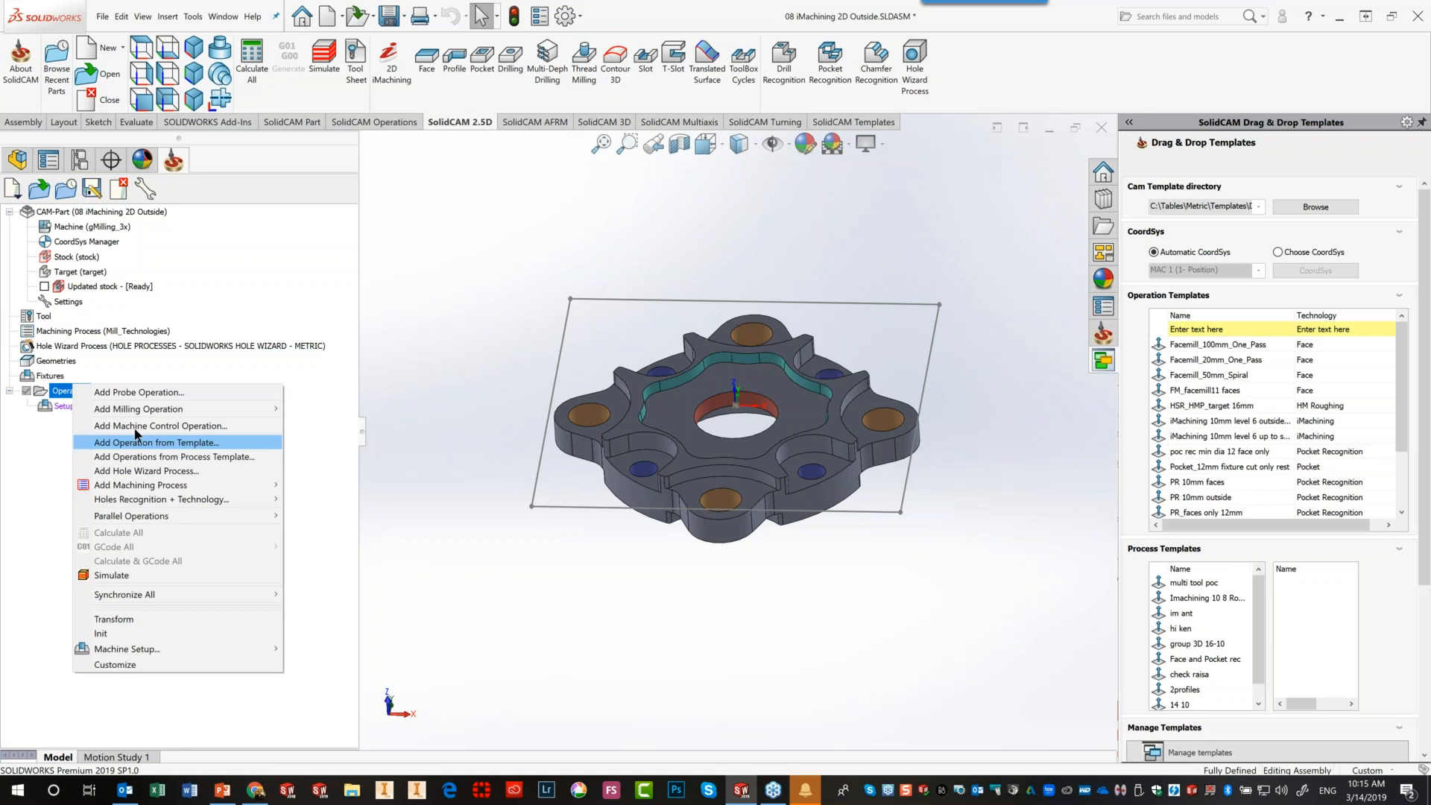
pyautogui.moveTo(143, 409)
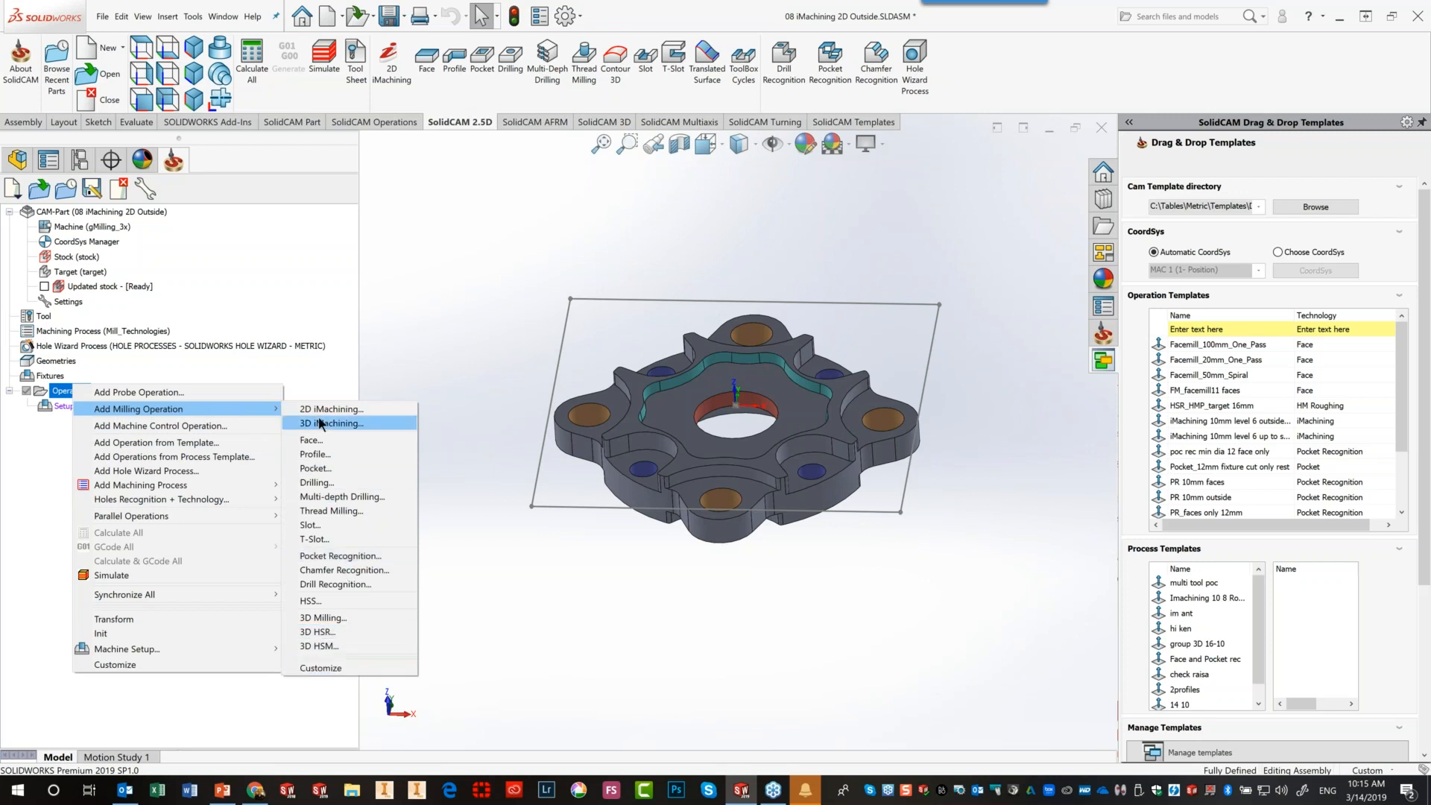
pyautogui.click(339, 668)
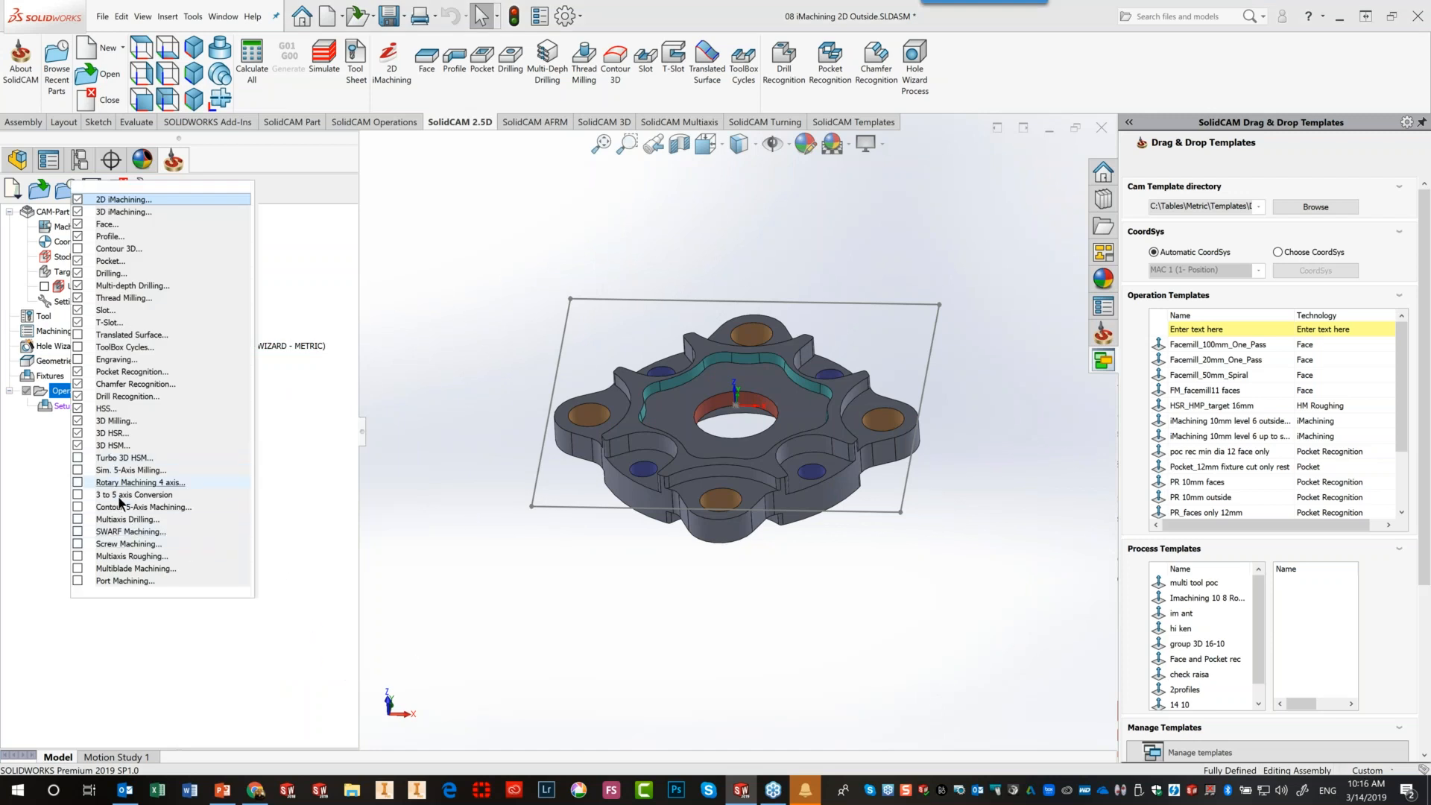
pyautogui.click(136, 583)
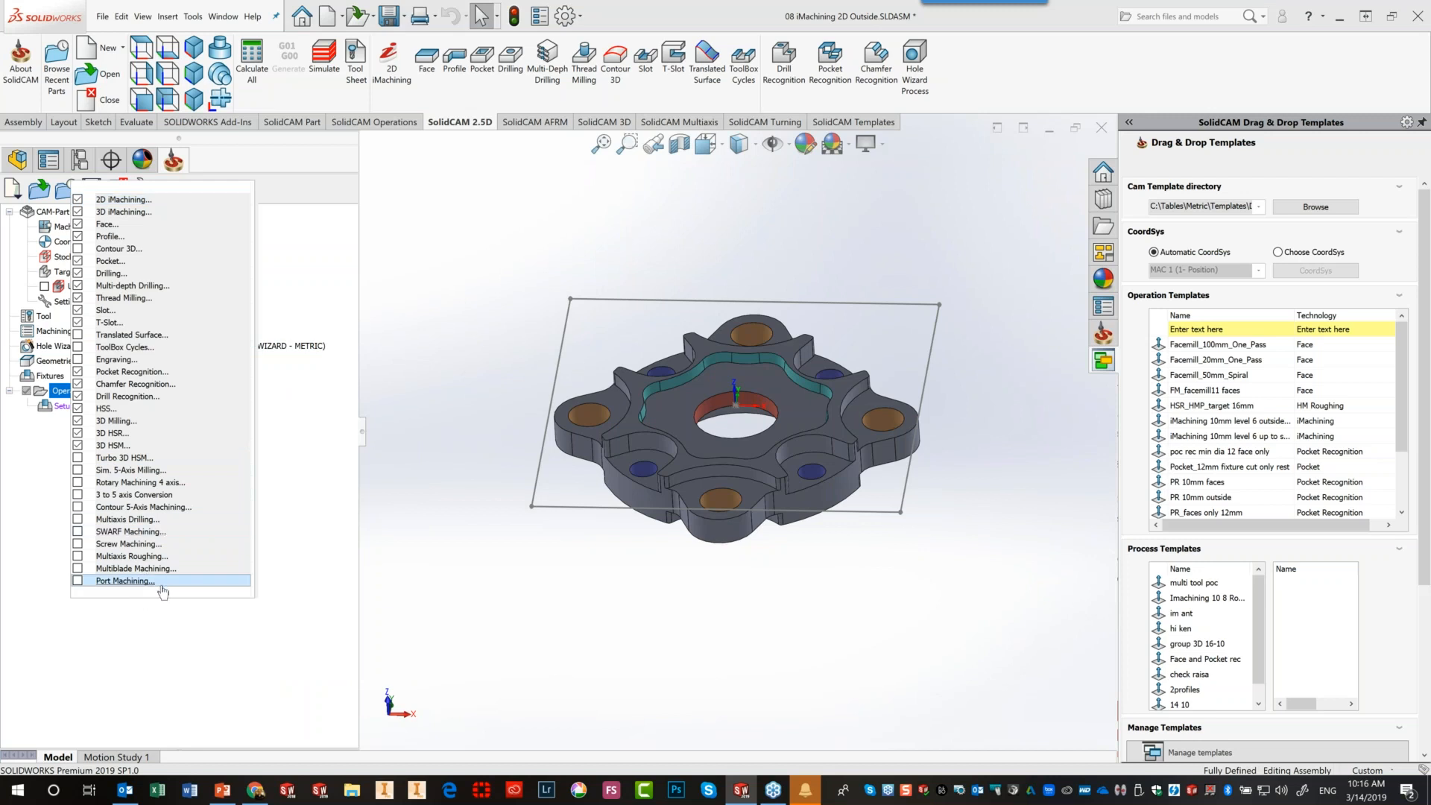
pyautogui.click(378, 280)
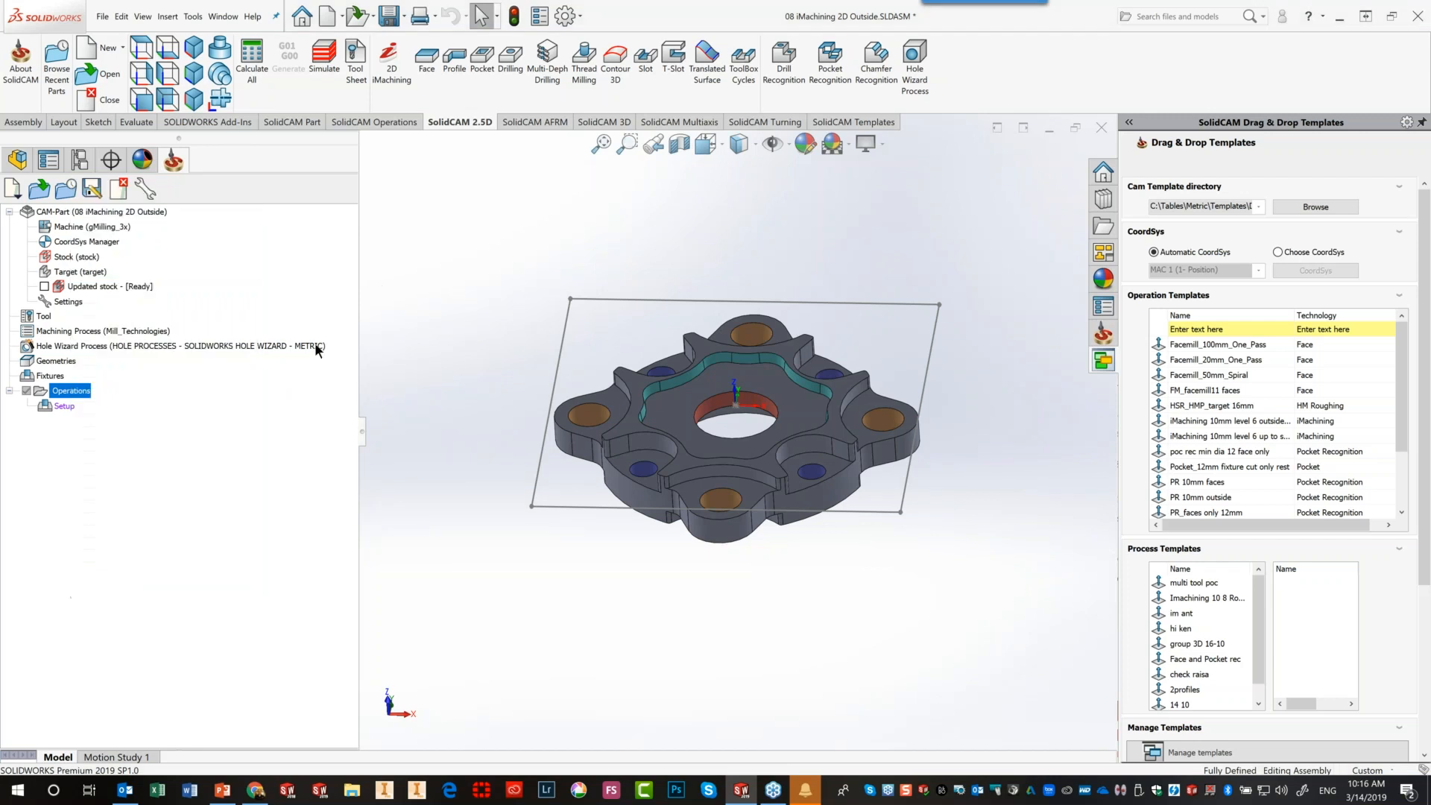
pyautogui.rightClick(59, 390)
pyautogui.moveTo(98, 418)
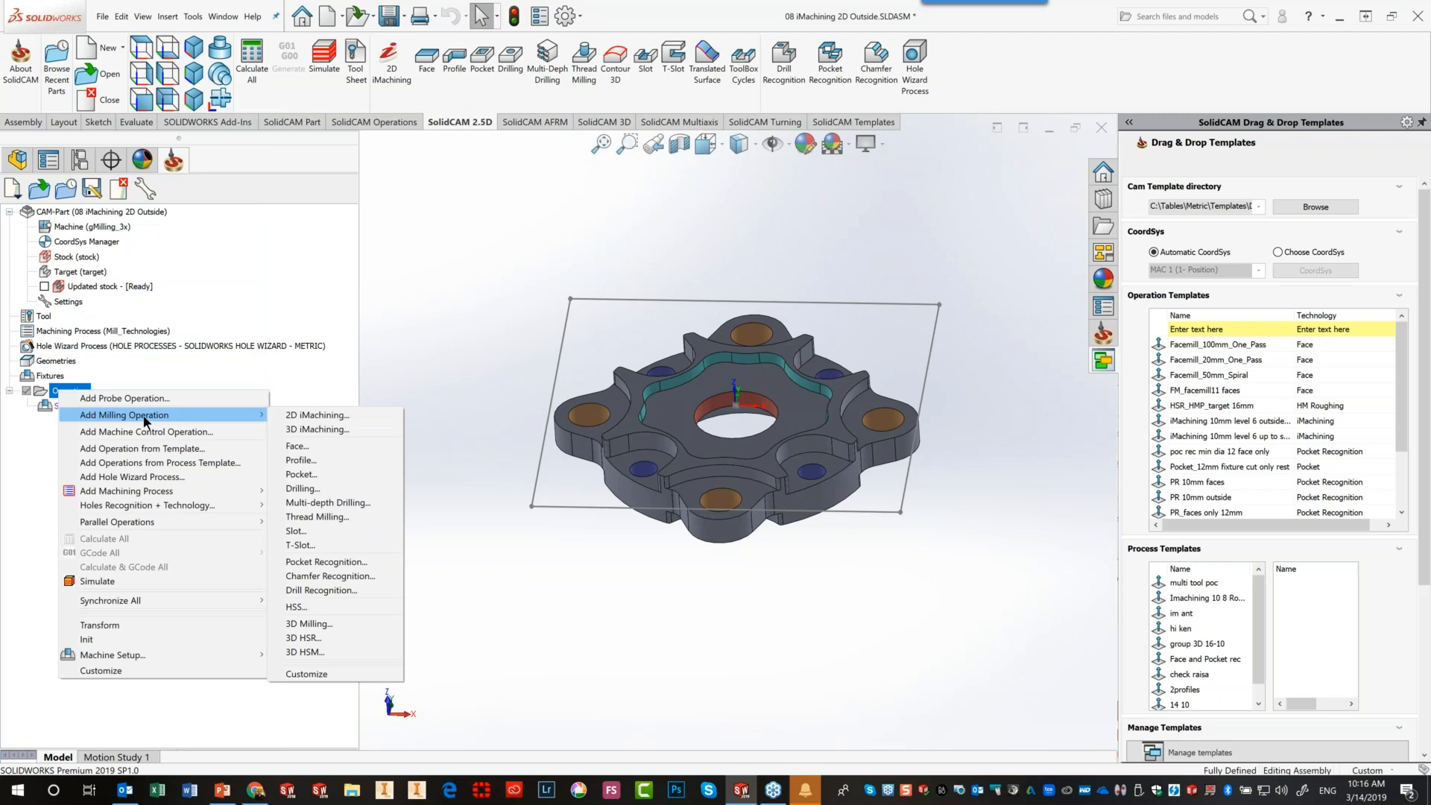
pyautogui.click(505, 659)
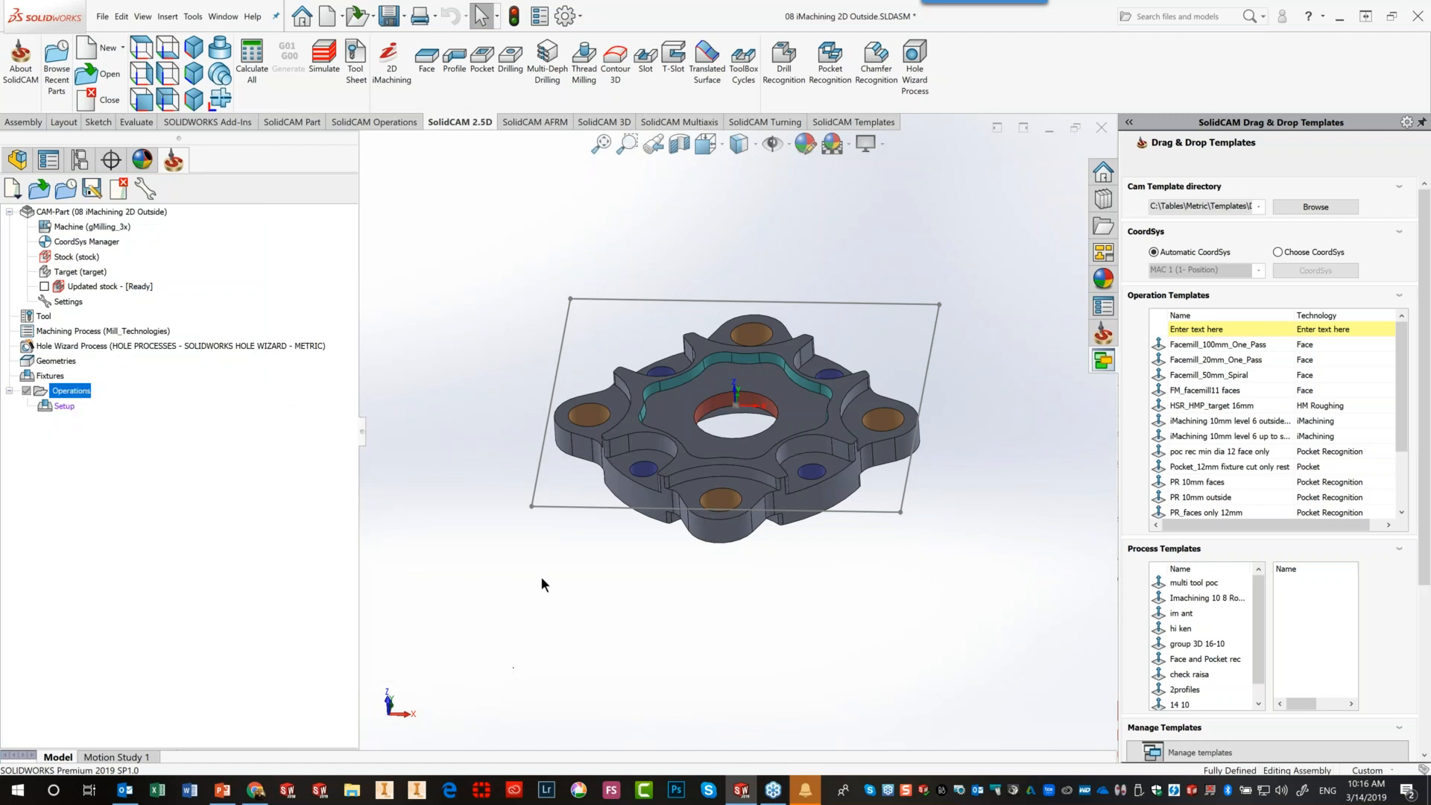
# Switch to PowerPoint to show the CAM Menu Customization slide
pyautogui.click(222, 790)
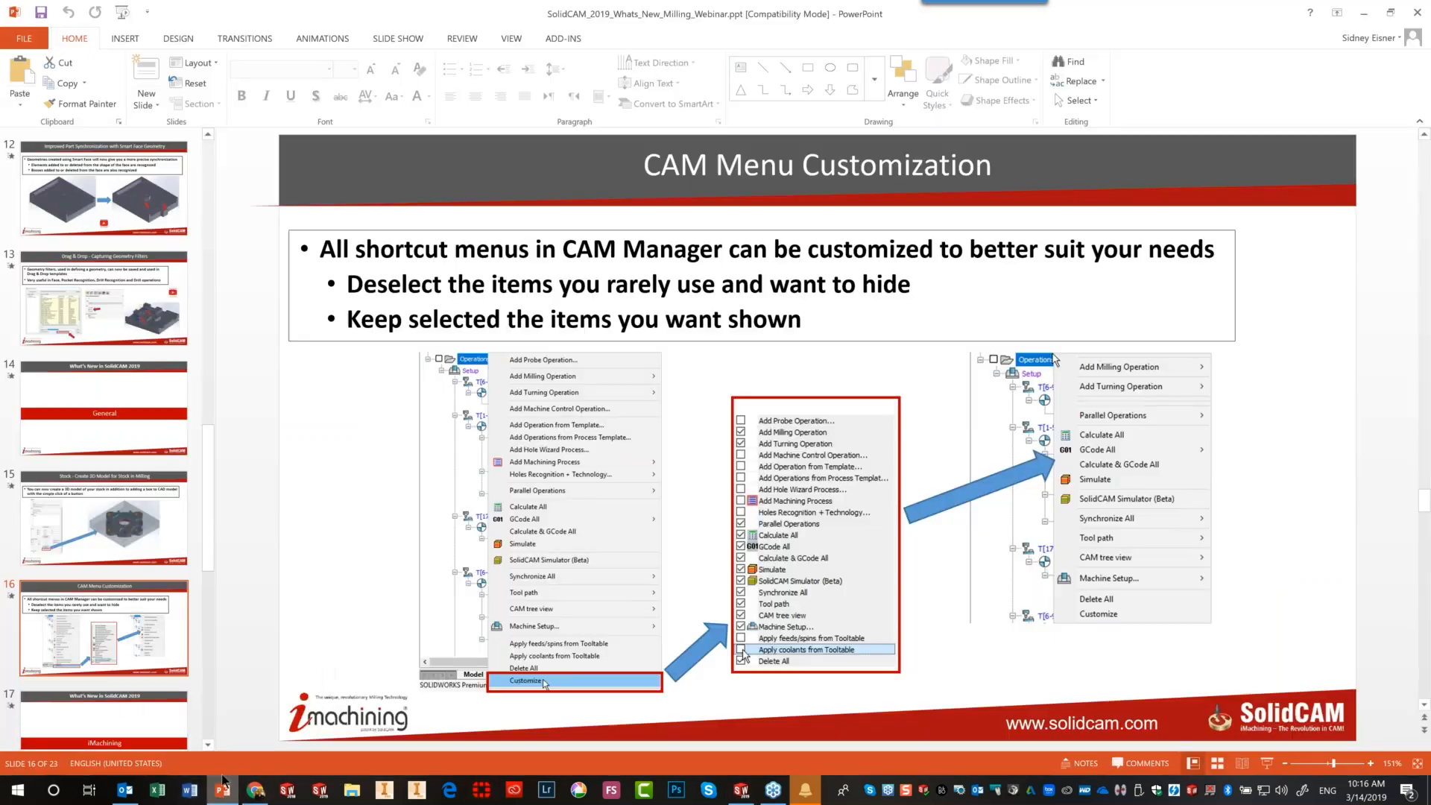
# Show the iMachining section slide of the SolidCAM 2019 presentation
pyautogui.click(124, 726)
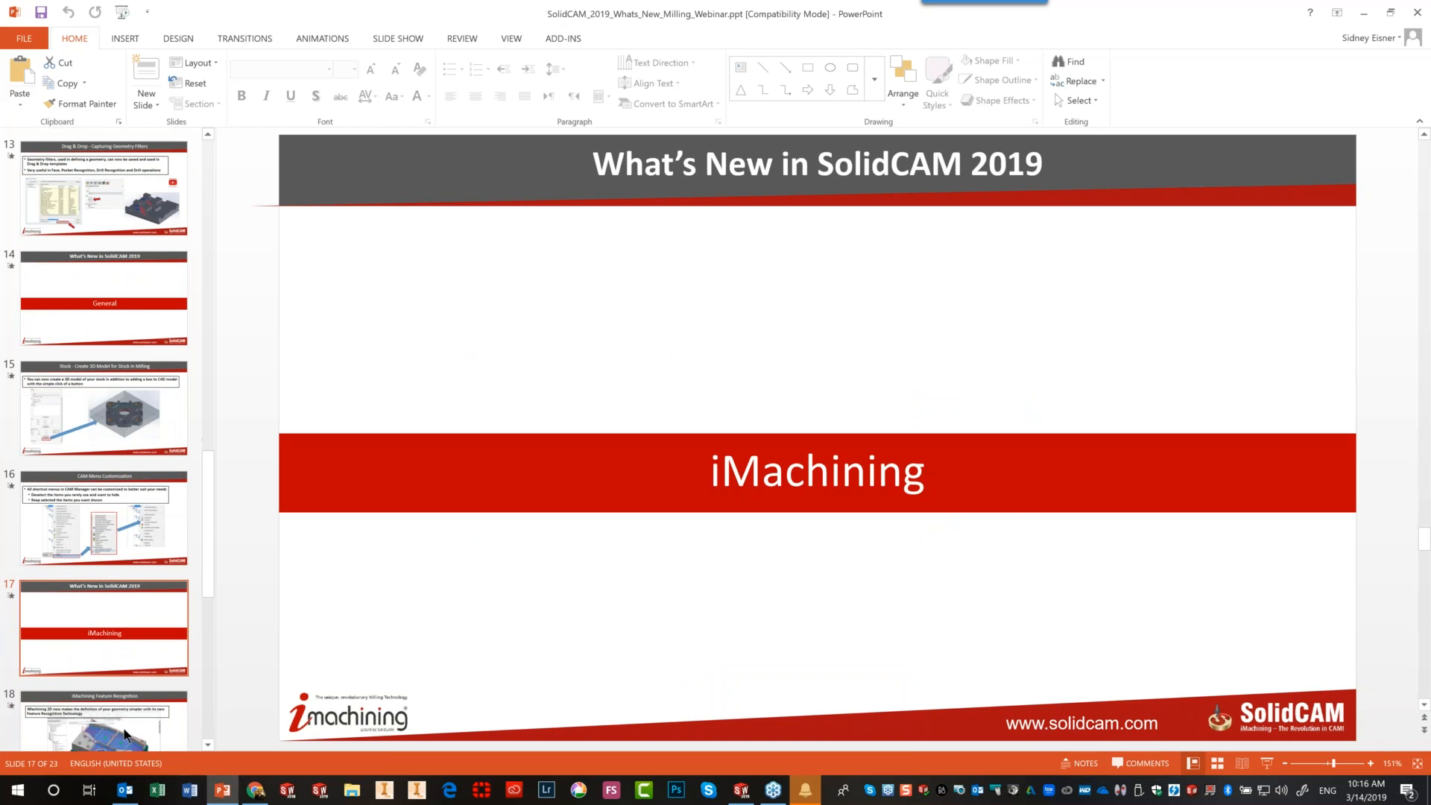
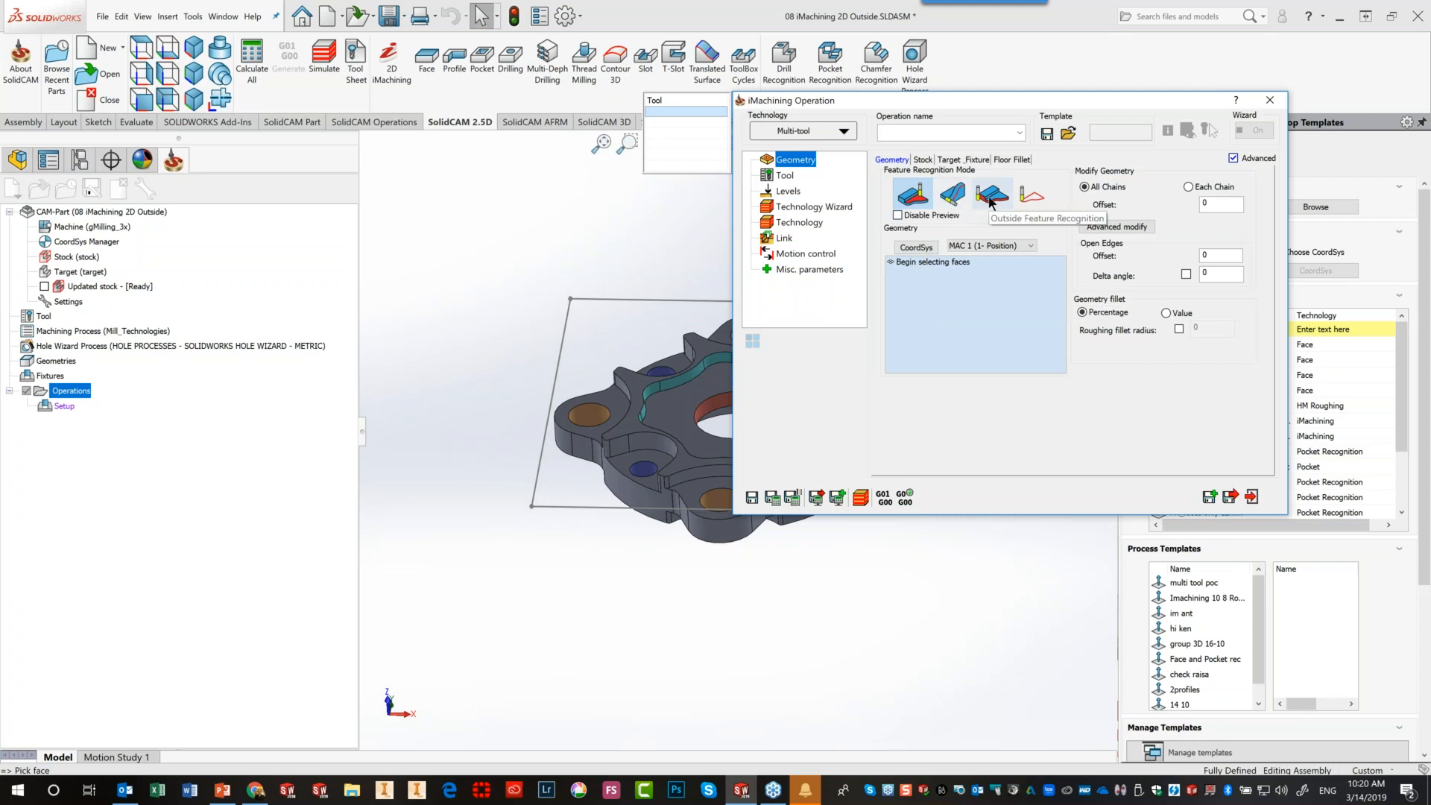
# Set the iMachining operation to Outside Feature Recognition and assign the 14 mm end mill
pyautogui.click(991, 196)
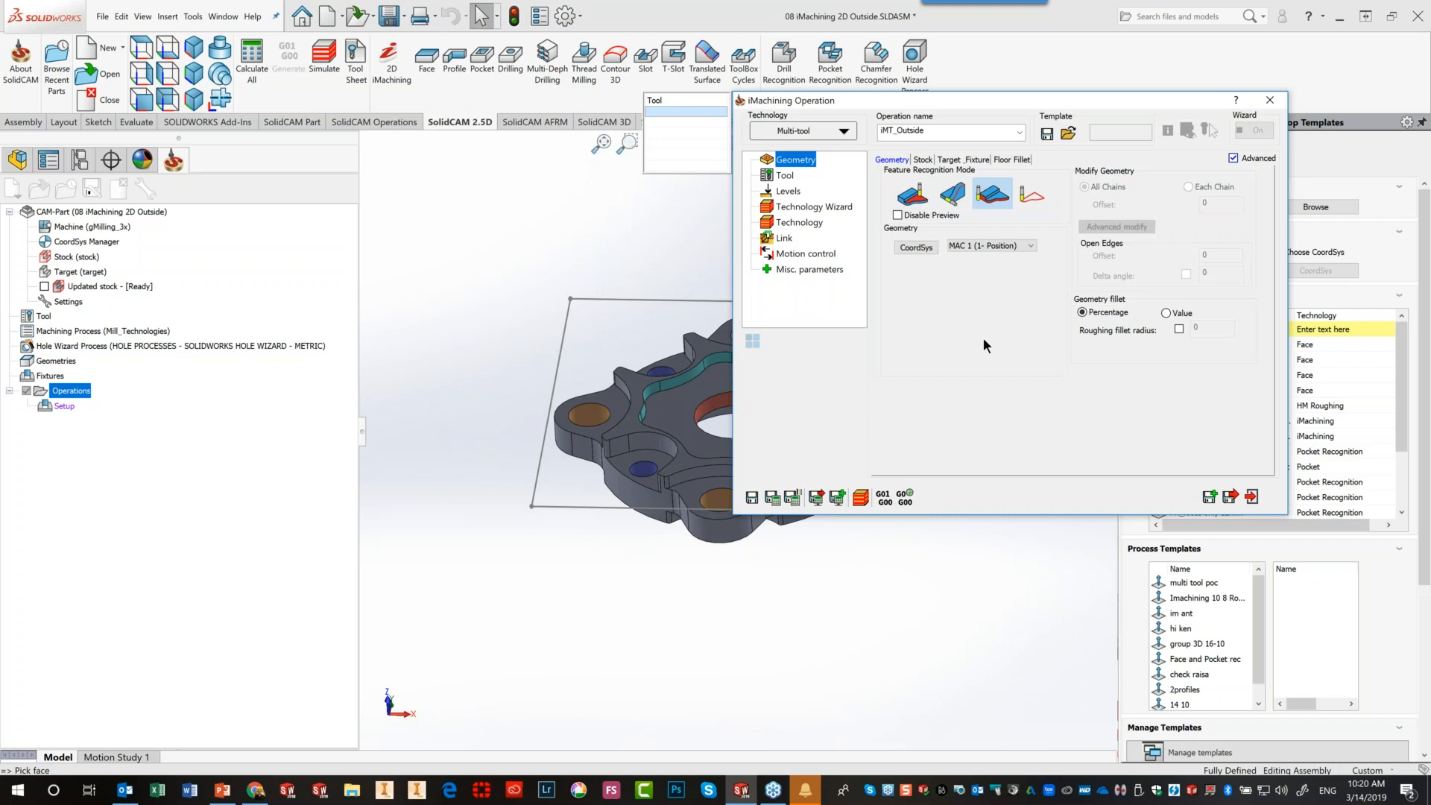
pyautogui.click(786, 176)
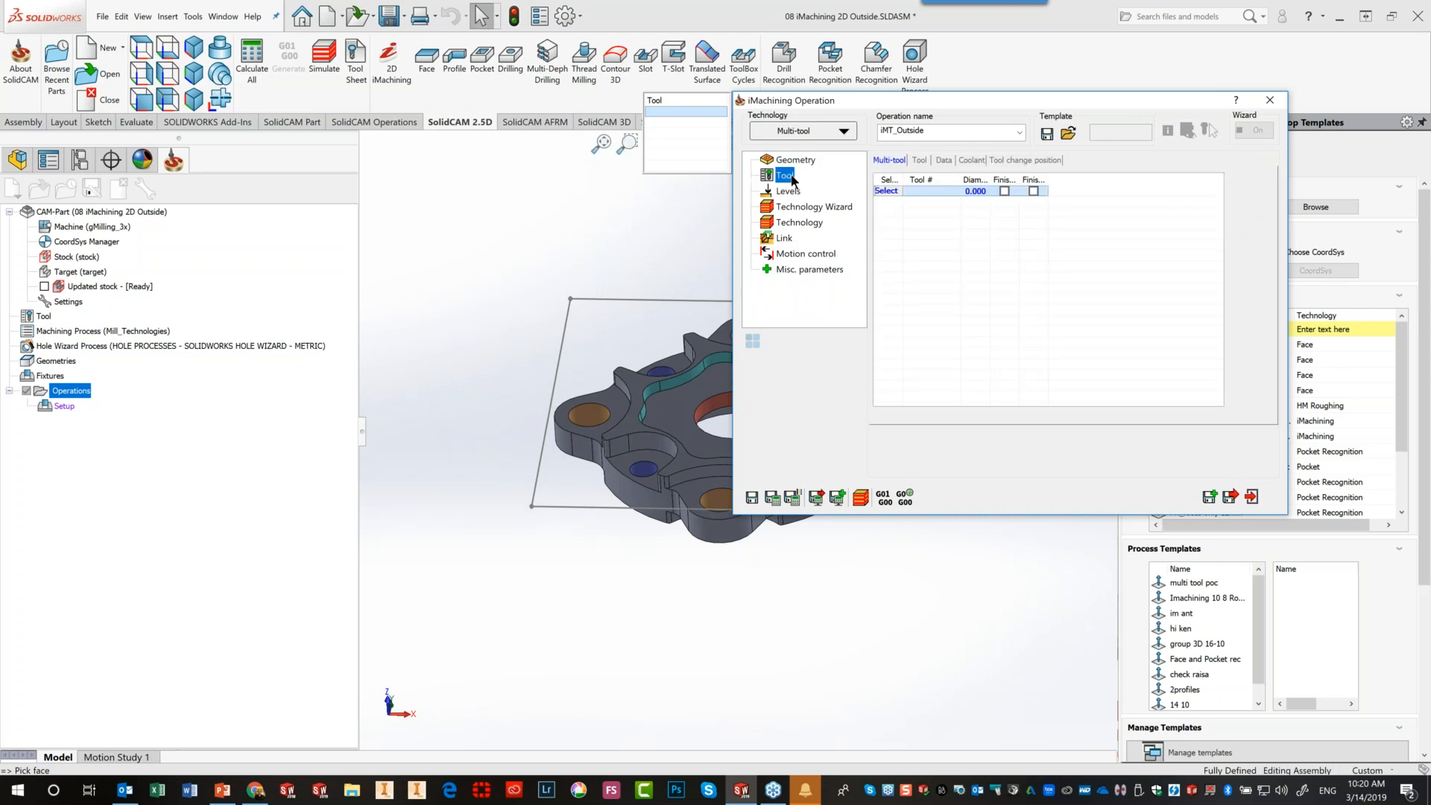
pyautogui.click(879, 192)
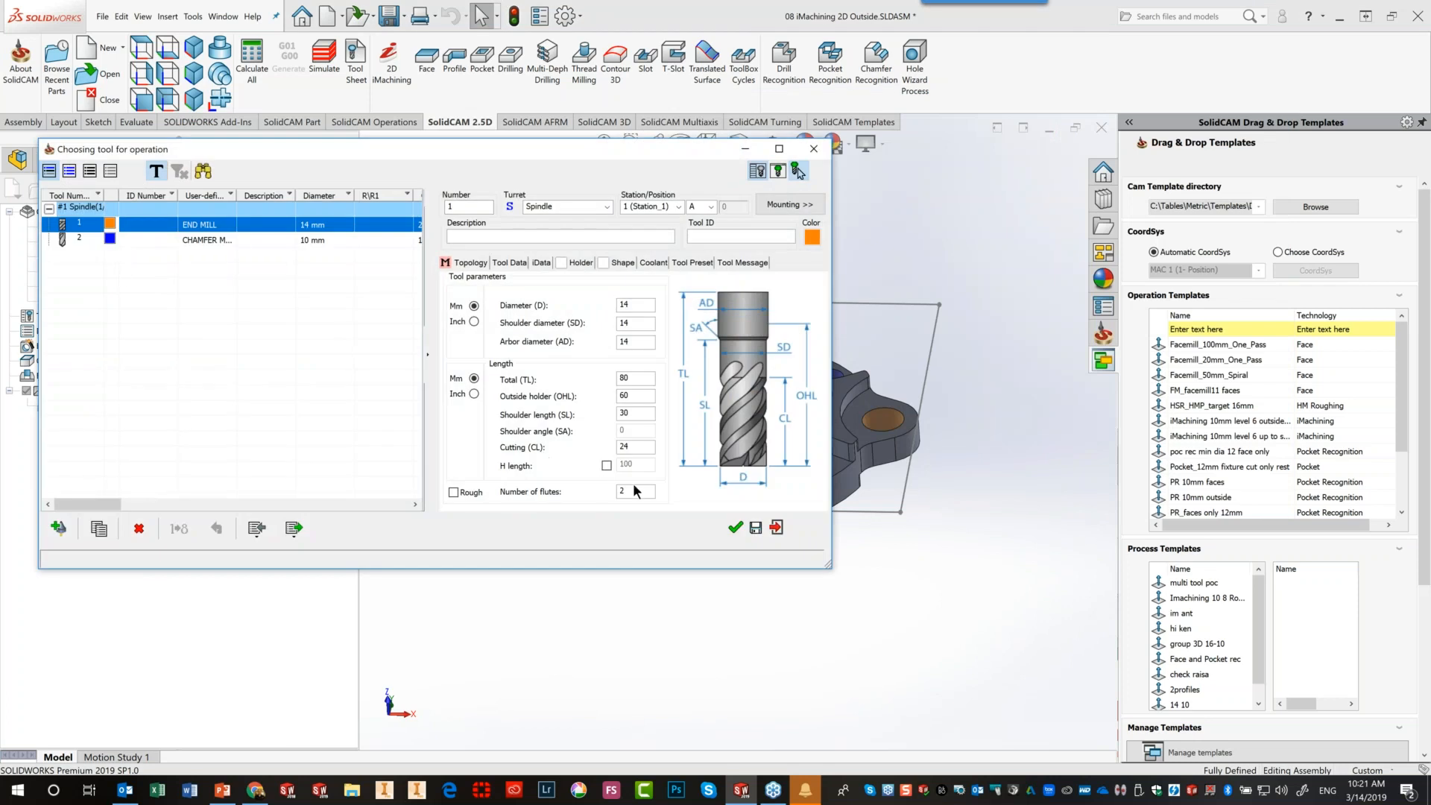
pyautogui.click(734, 527)
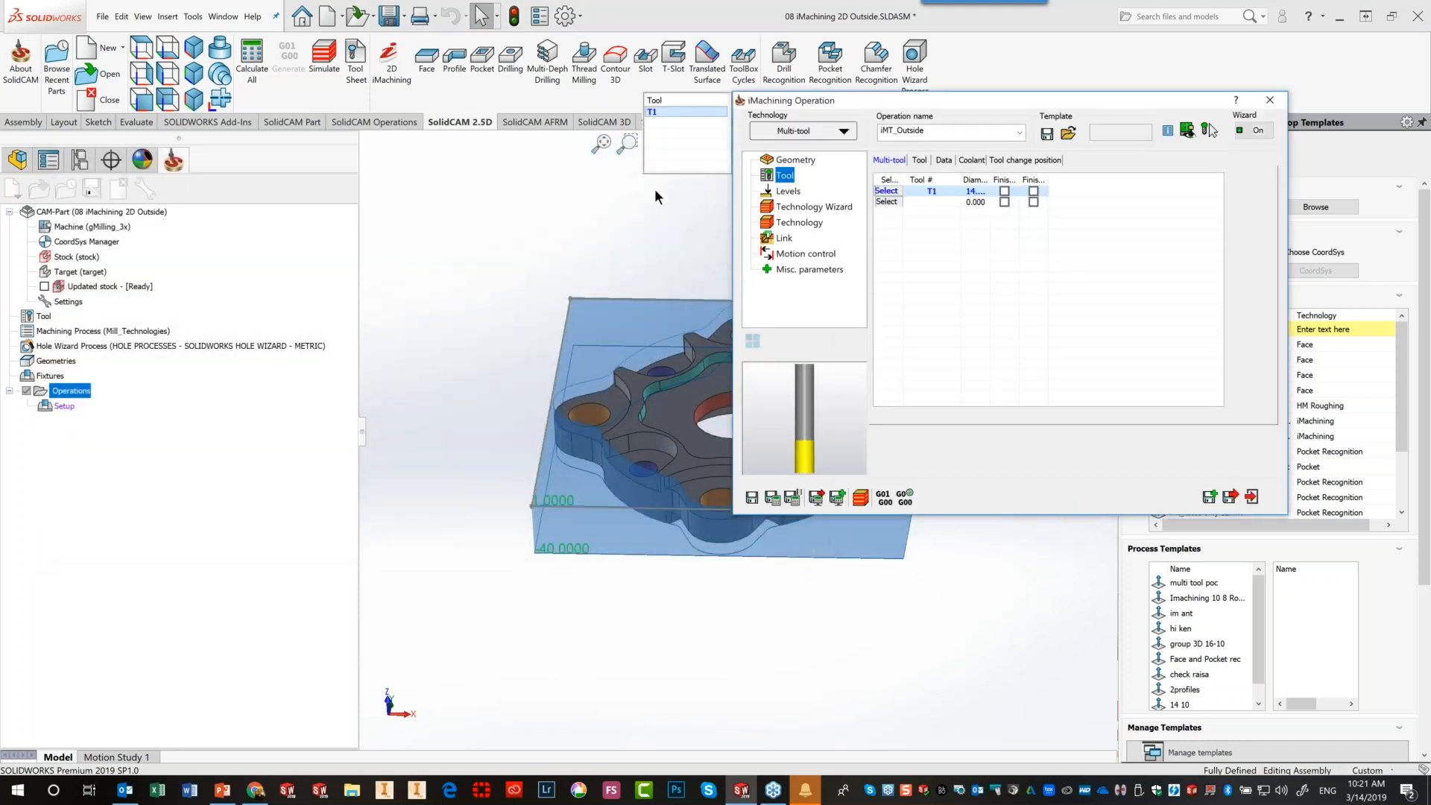
# Examine the outside geometry preview around the part and the operation's levels, stock and target/fixture settings
pyautogui.moveTo(847, 97); pyautogui.dragTo(1053, 100)
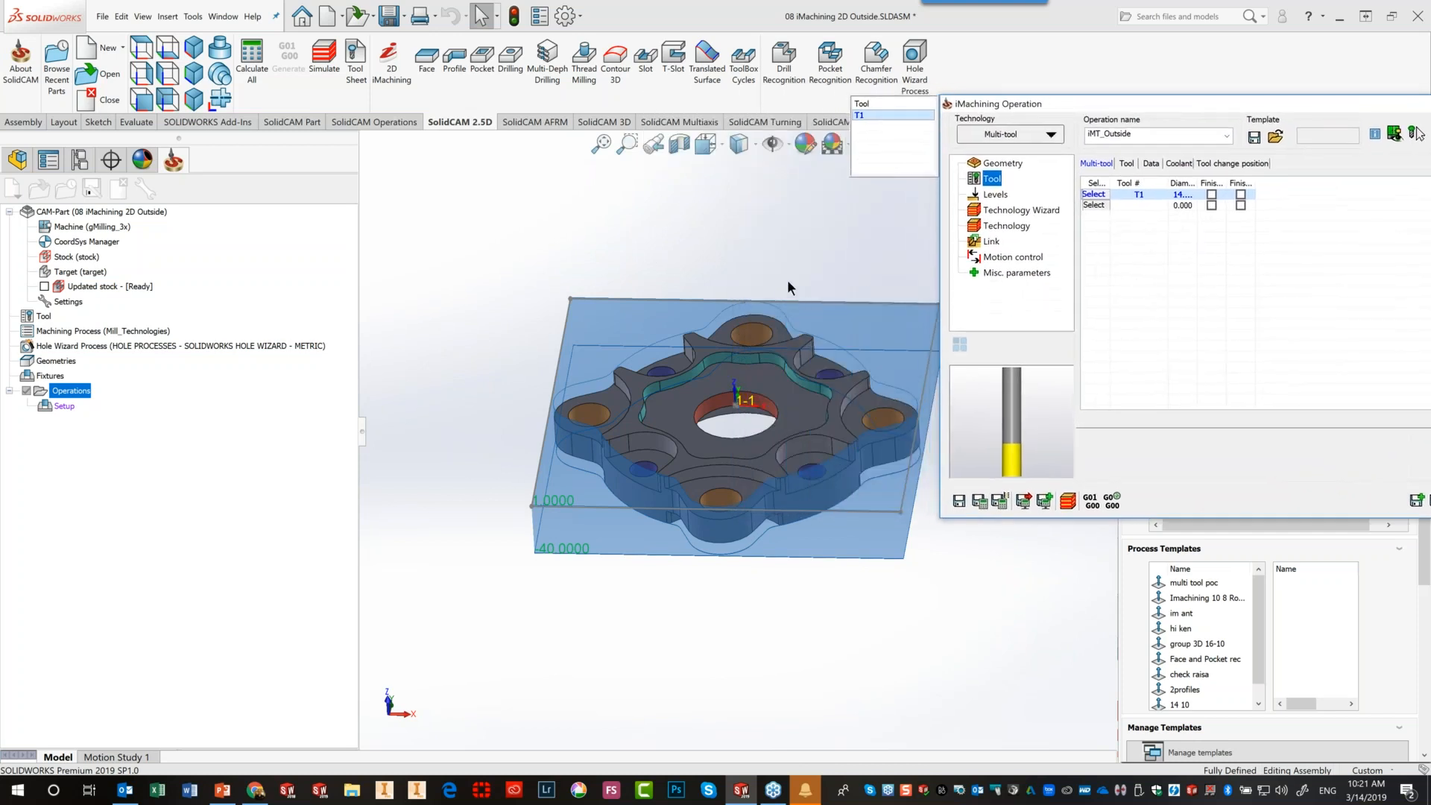
pyautogui.moveTo(780, 288); pyautogui.dragTo(574, 544, button='middle')
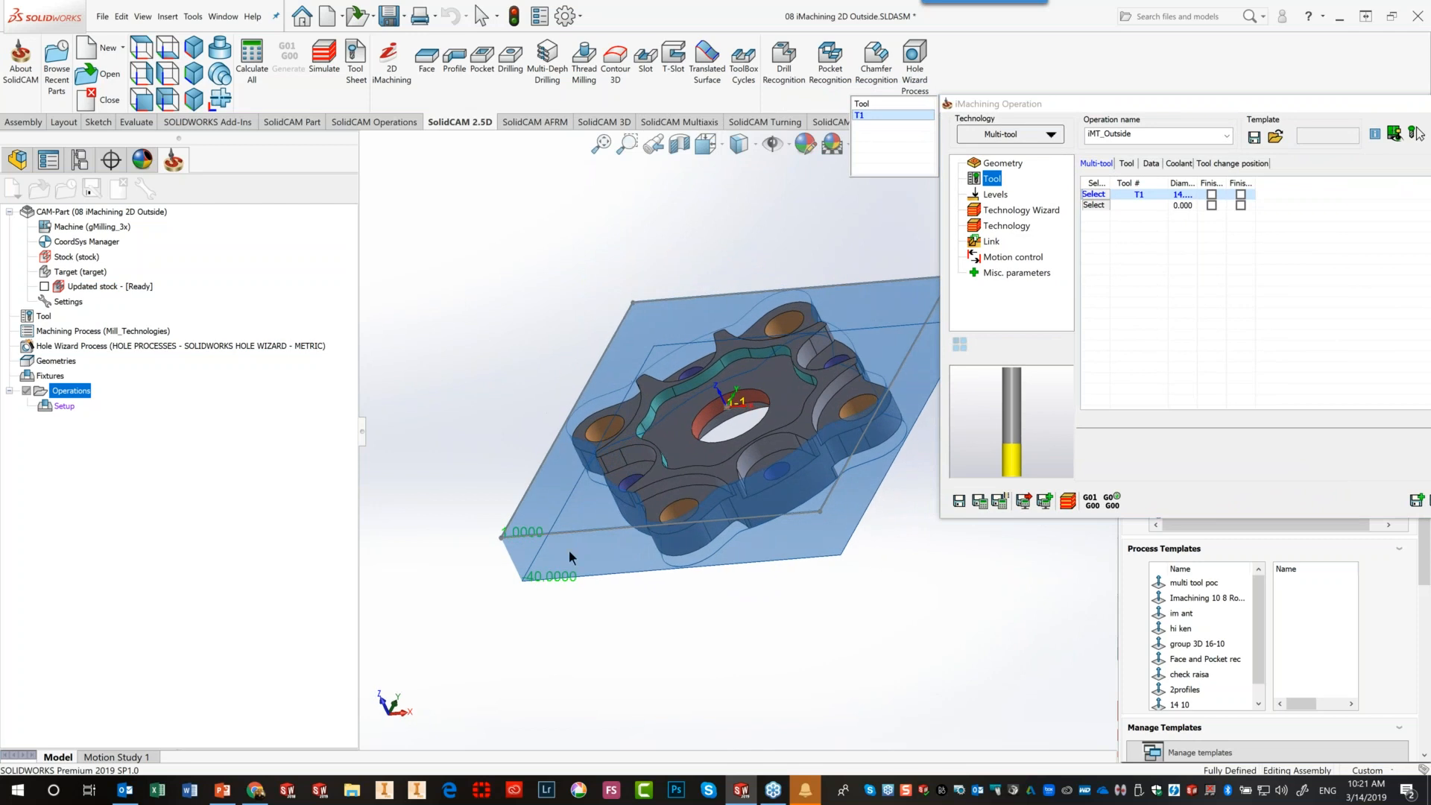
pyautogui.scroll(-4, 539, 560)
pyautogui.moveTo(573, 520); pyautogui.dragTo(532, 487, button='middle')
pyautogui.moveTo(1066, 111); pyautogui.dragTo(578, 90)
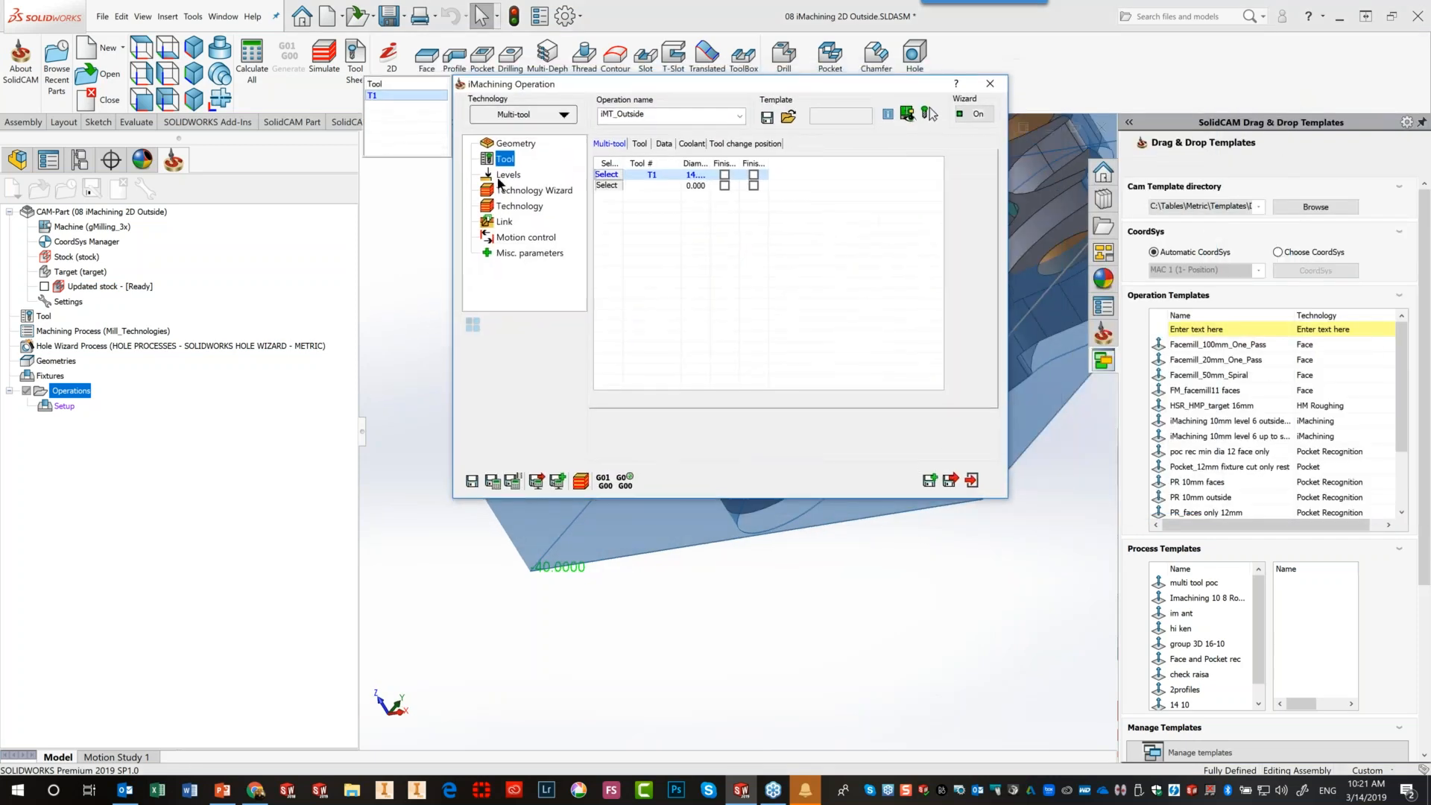
pyautogui.click(509, 179)
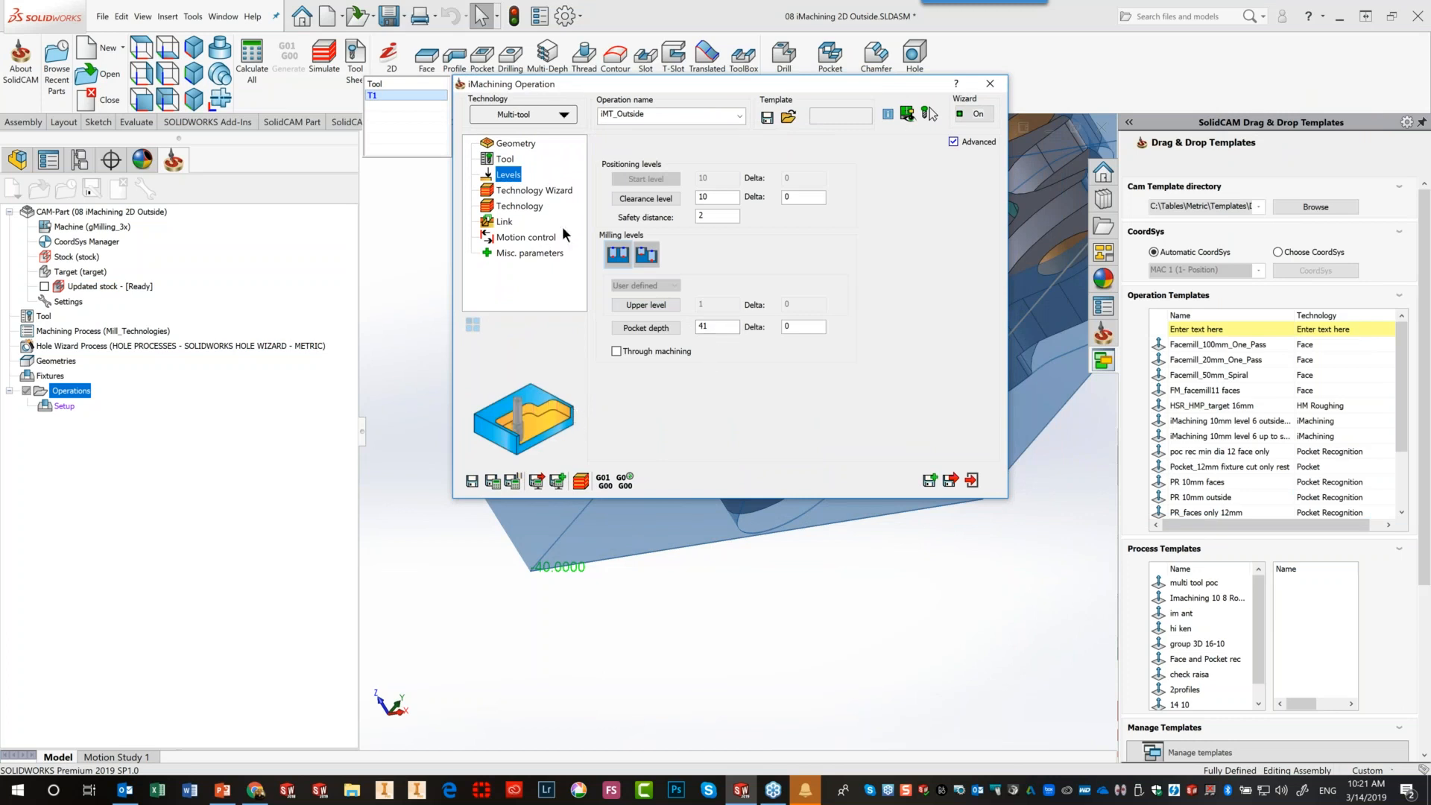
pyautogui.click(522, 142)
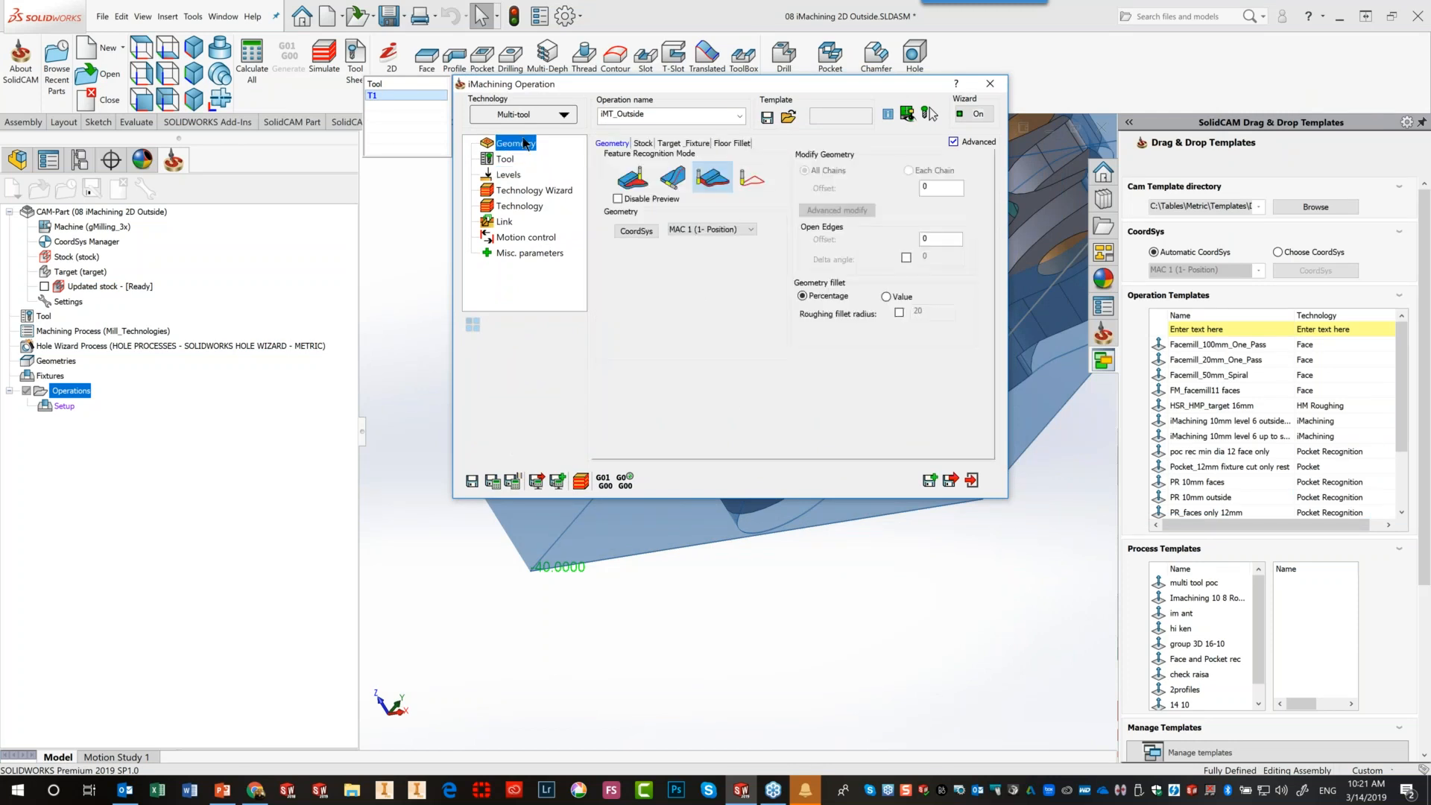
pyautogui.click(644, 145)
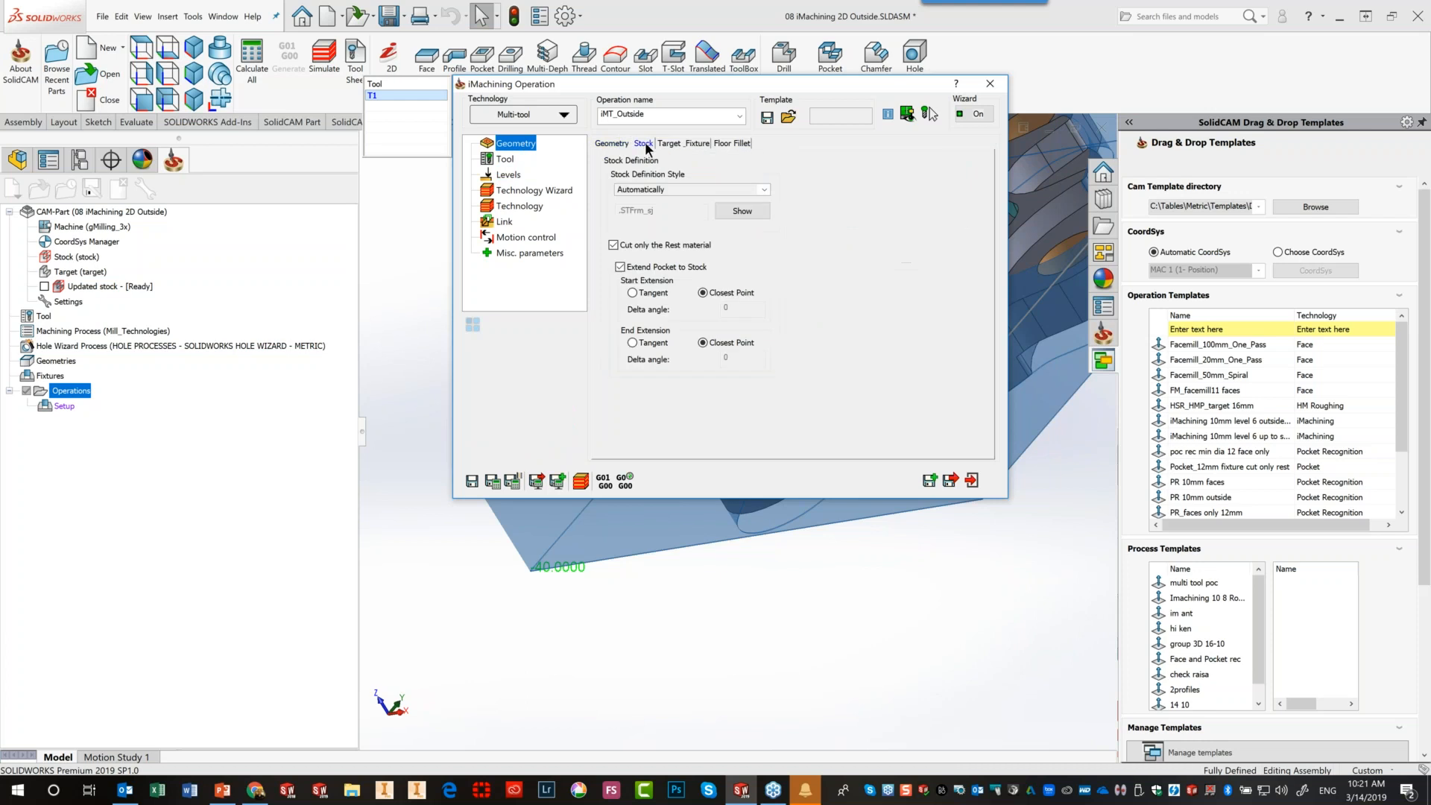
pyautogui.click(672, 145)
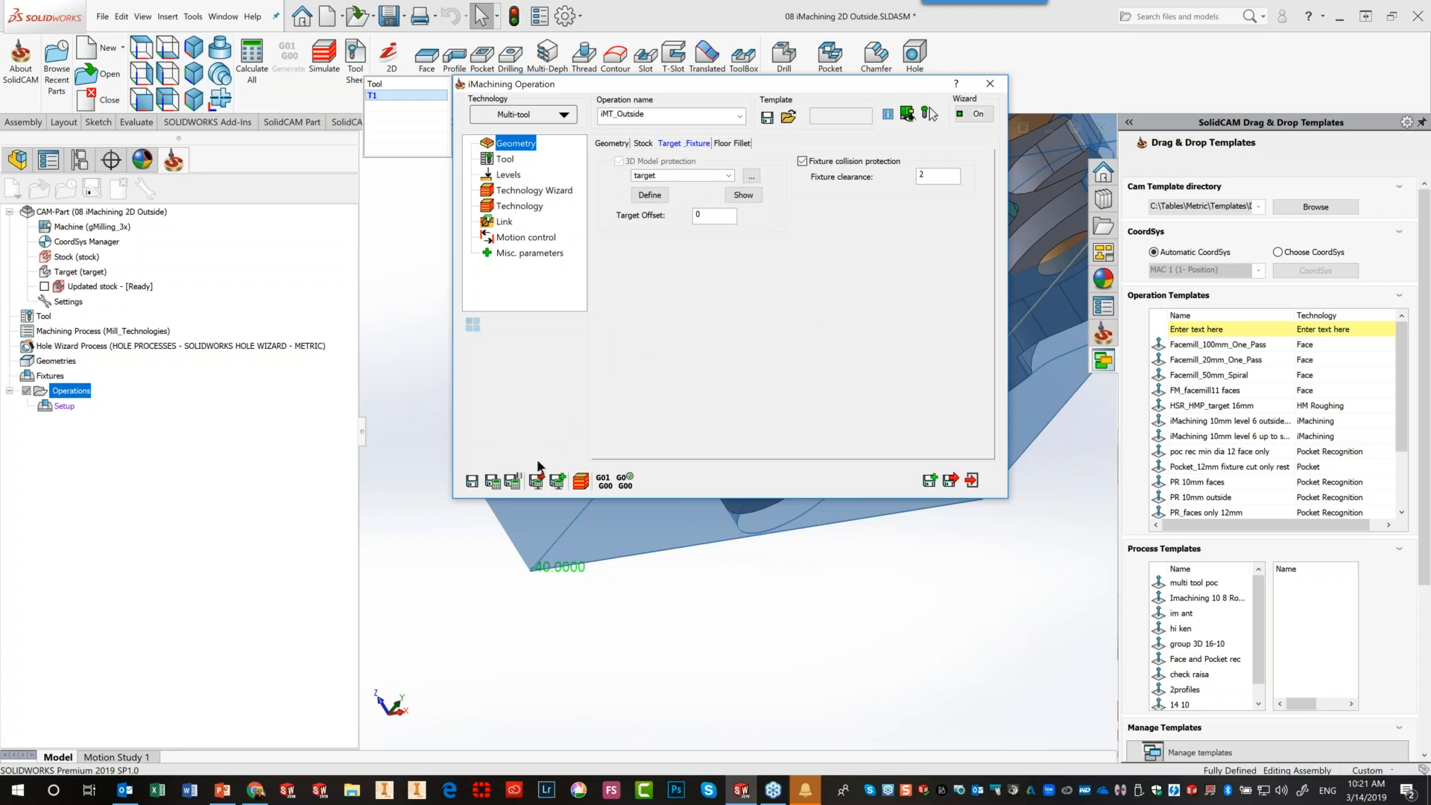
# Save and calculate the outside iMachining operation, and run its simulation in SolidVerify
pyautogui.click(493, 481)
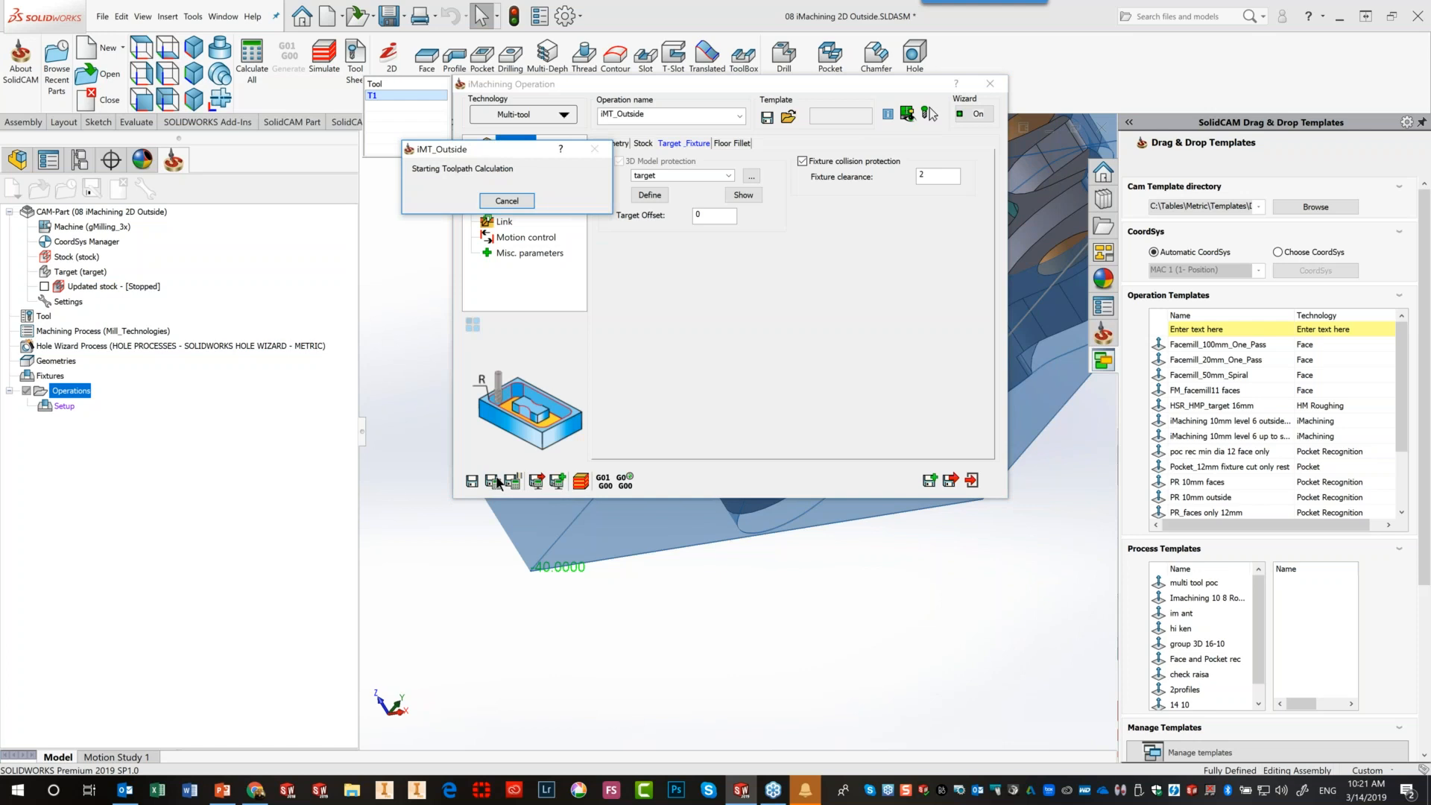
pyautogui.click(581, 482)
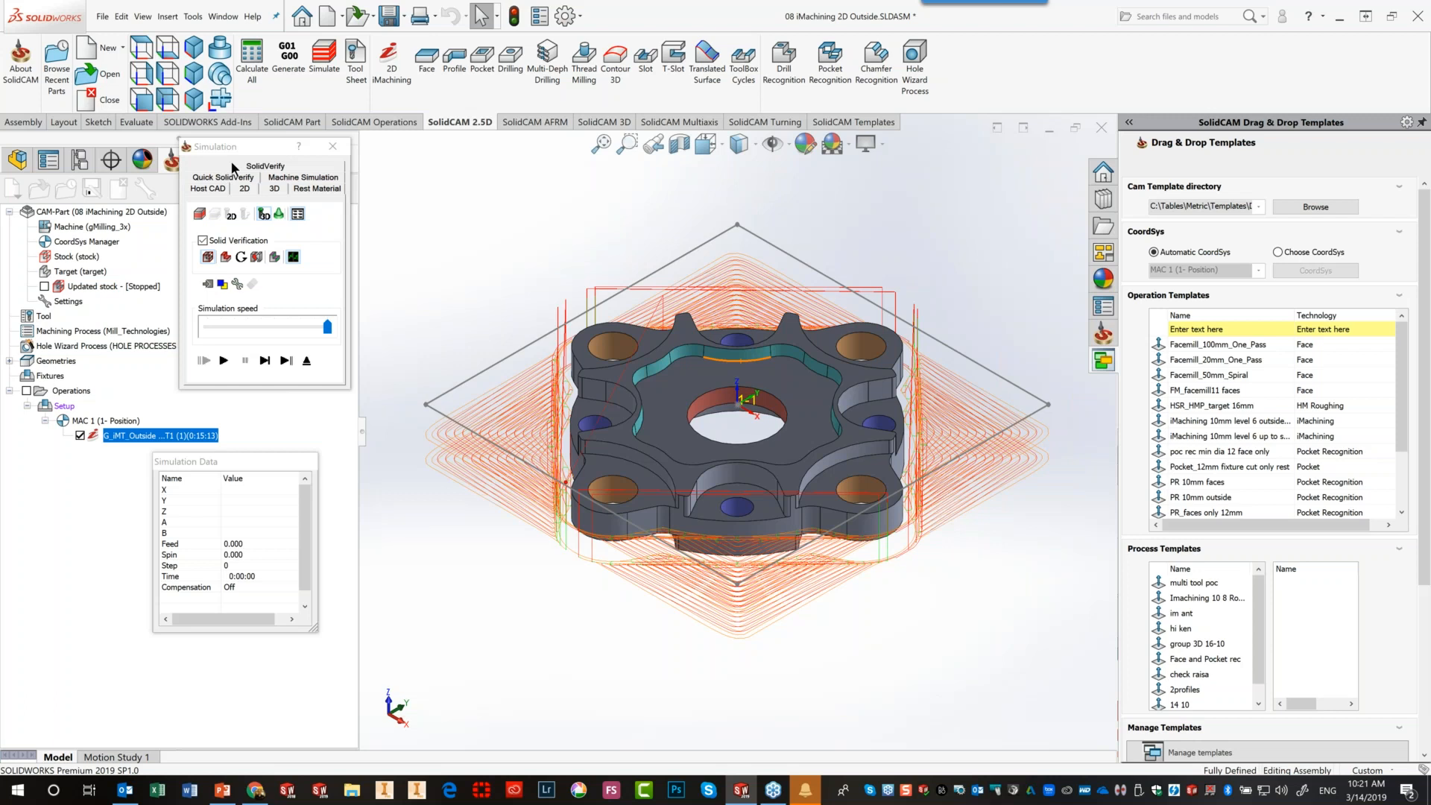
pyautogui.click(237, 166)
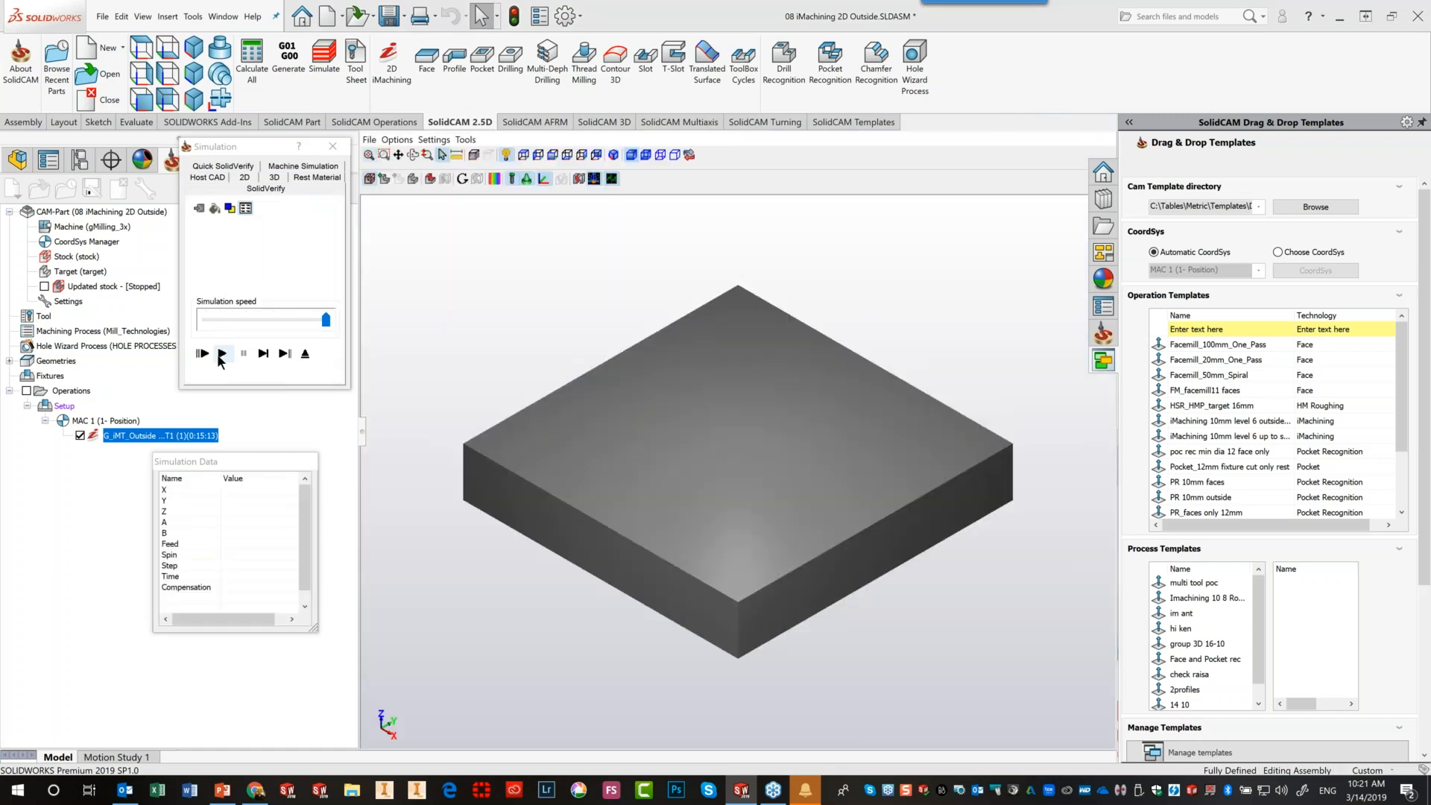
pyautogui.click(223, 360)
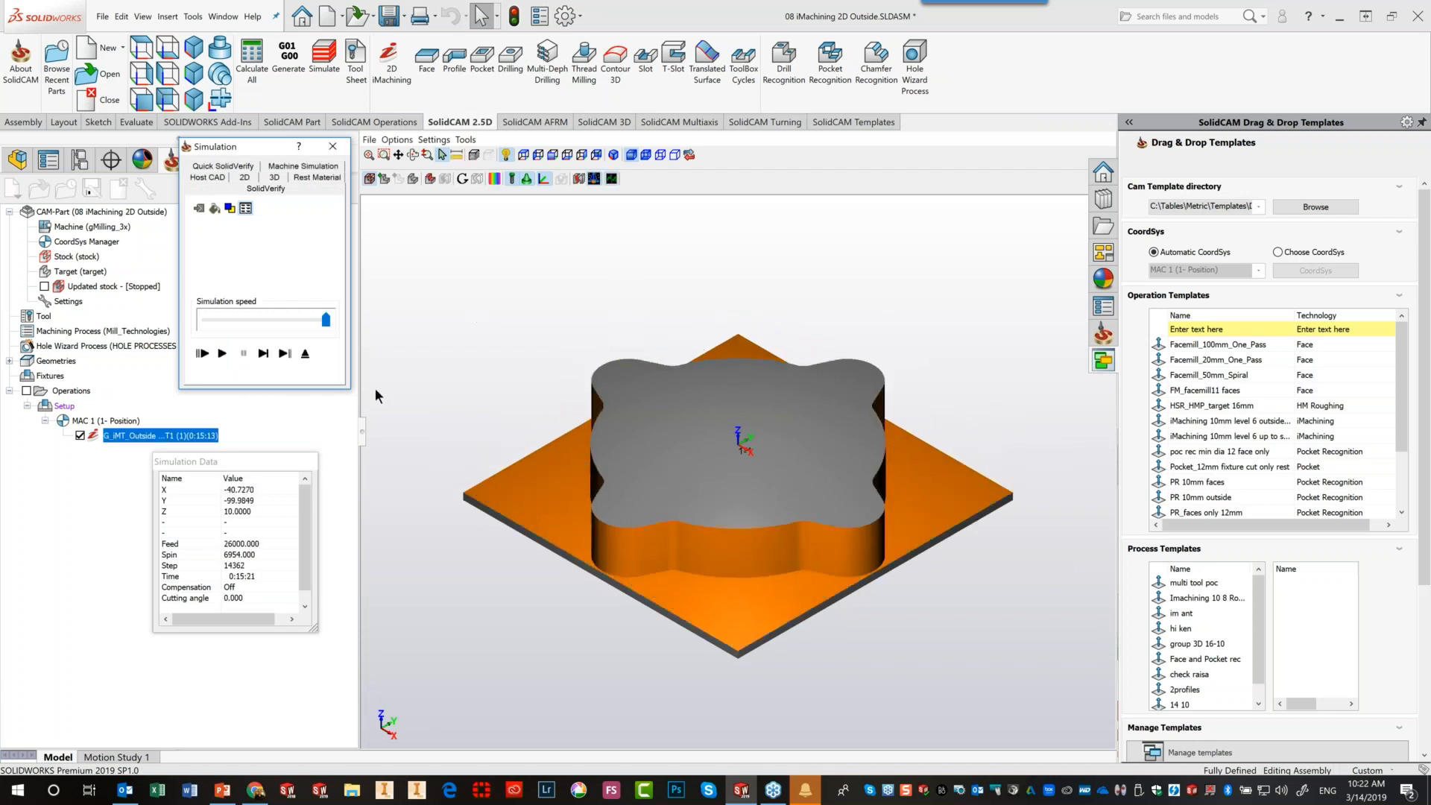
# Exit the simulation and the outside operation, and hide its toolpath on the model
pyautogui.click(306, 354)
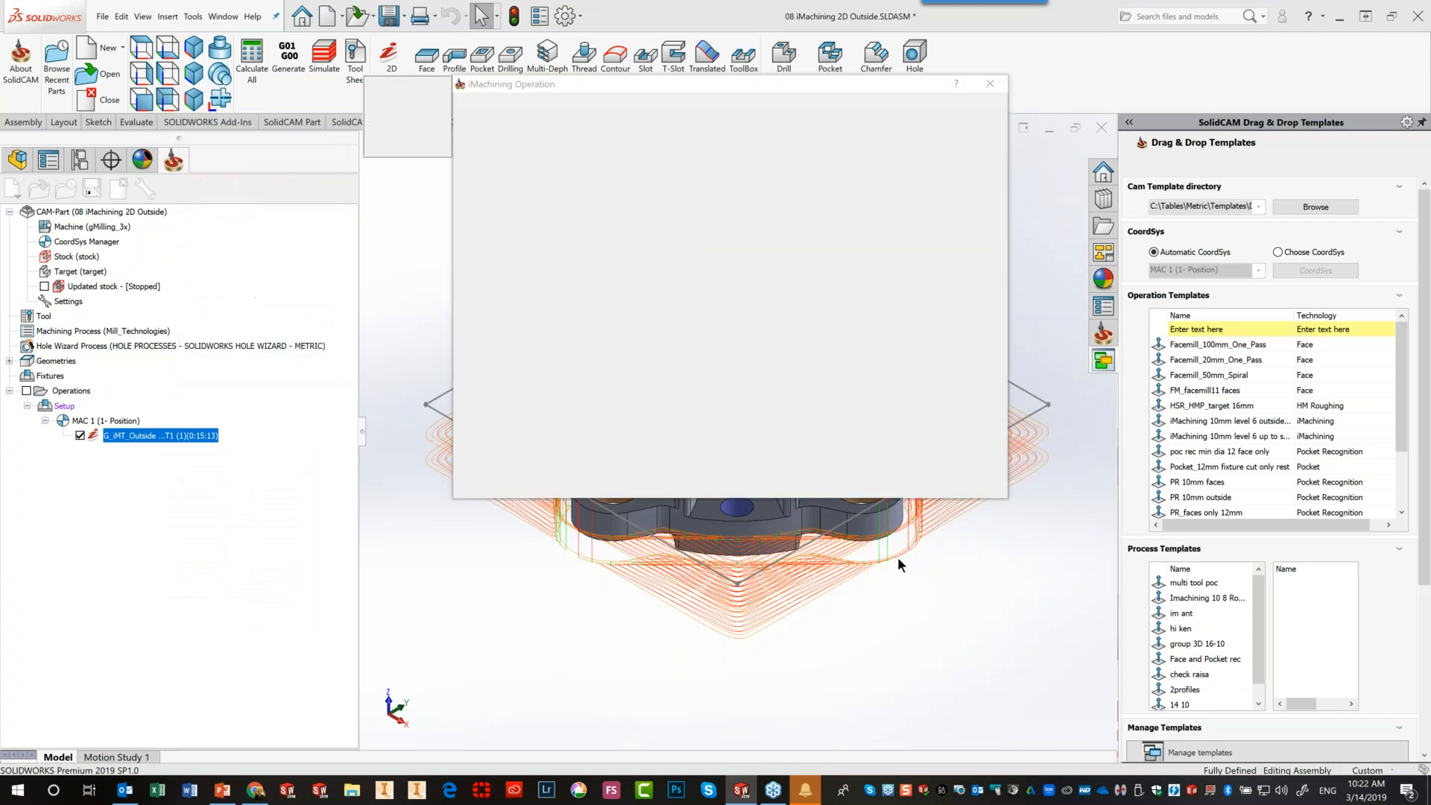
pyautogui.click(972, 480)
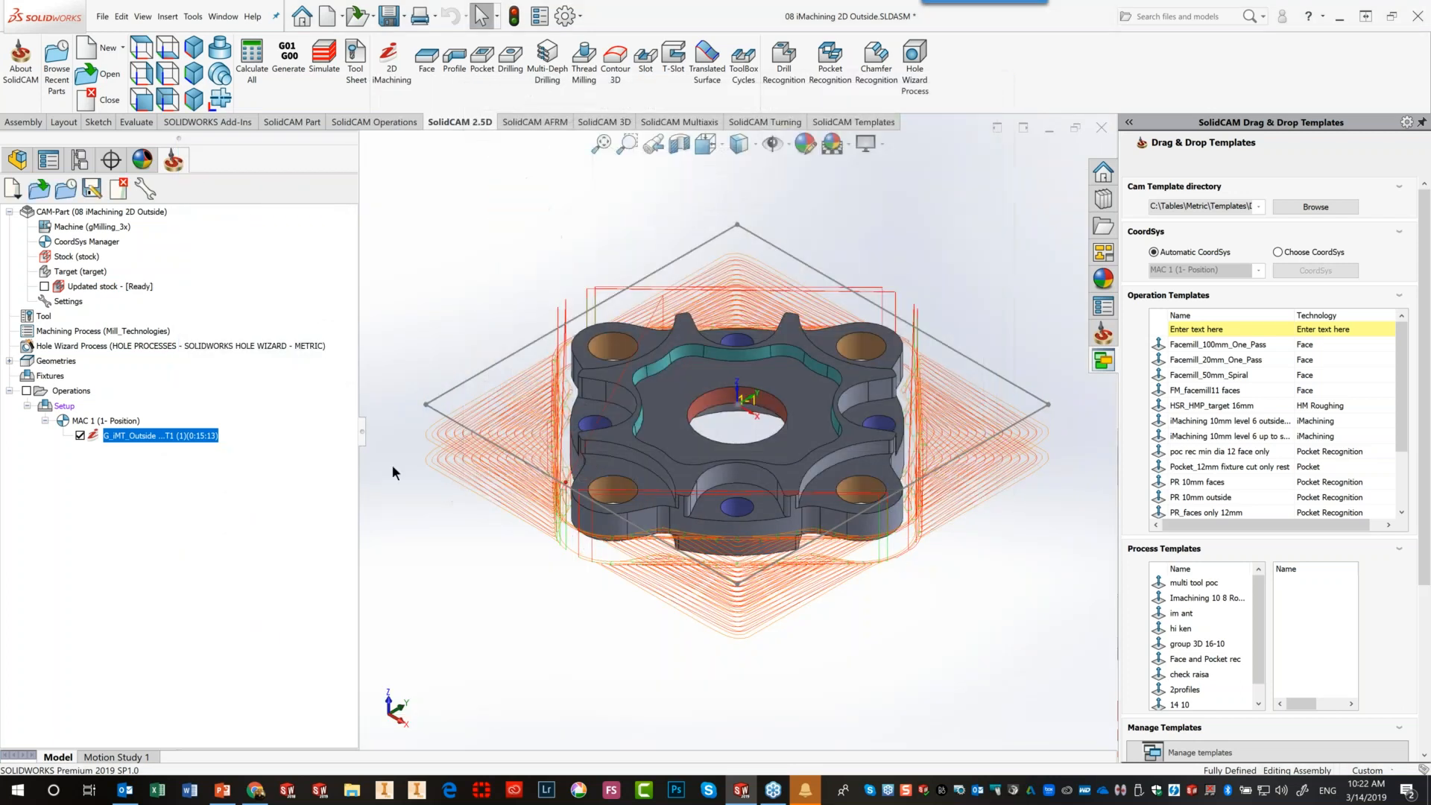
pyautogui.click(80, 435)
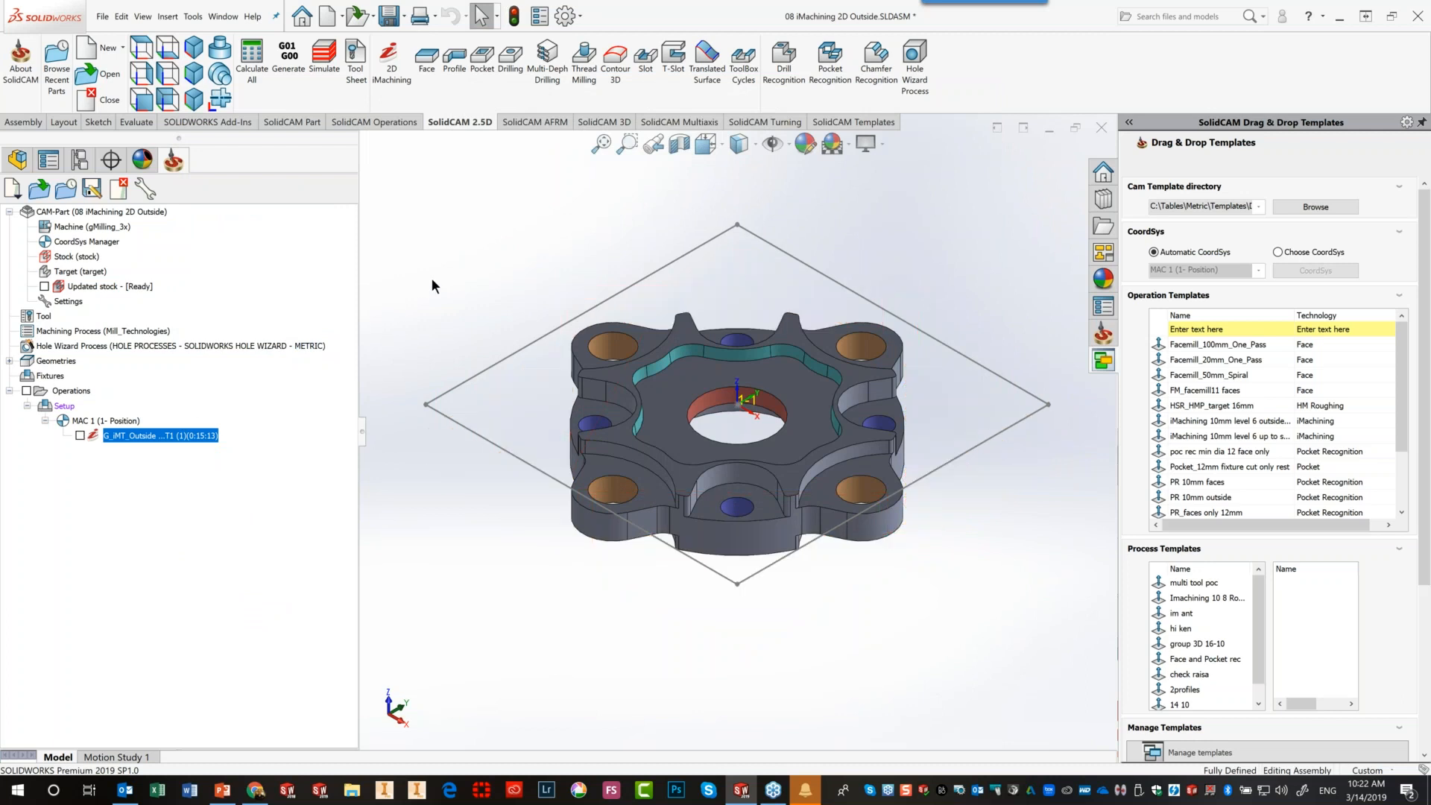
# Start a new 2D iMachining operation and pick the eight outer pocket floors and the central pocket floor as its face geometry
pyautogui.click(383, 78)
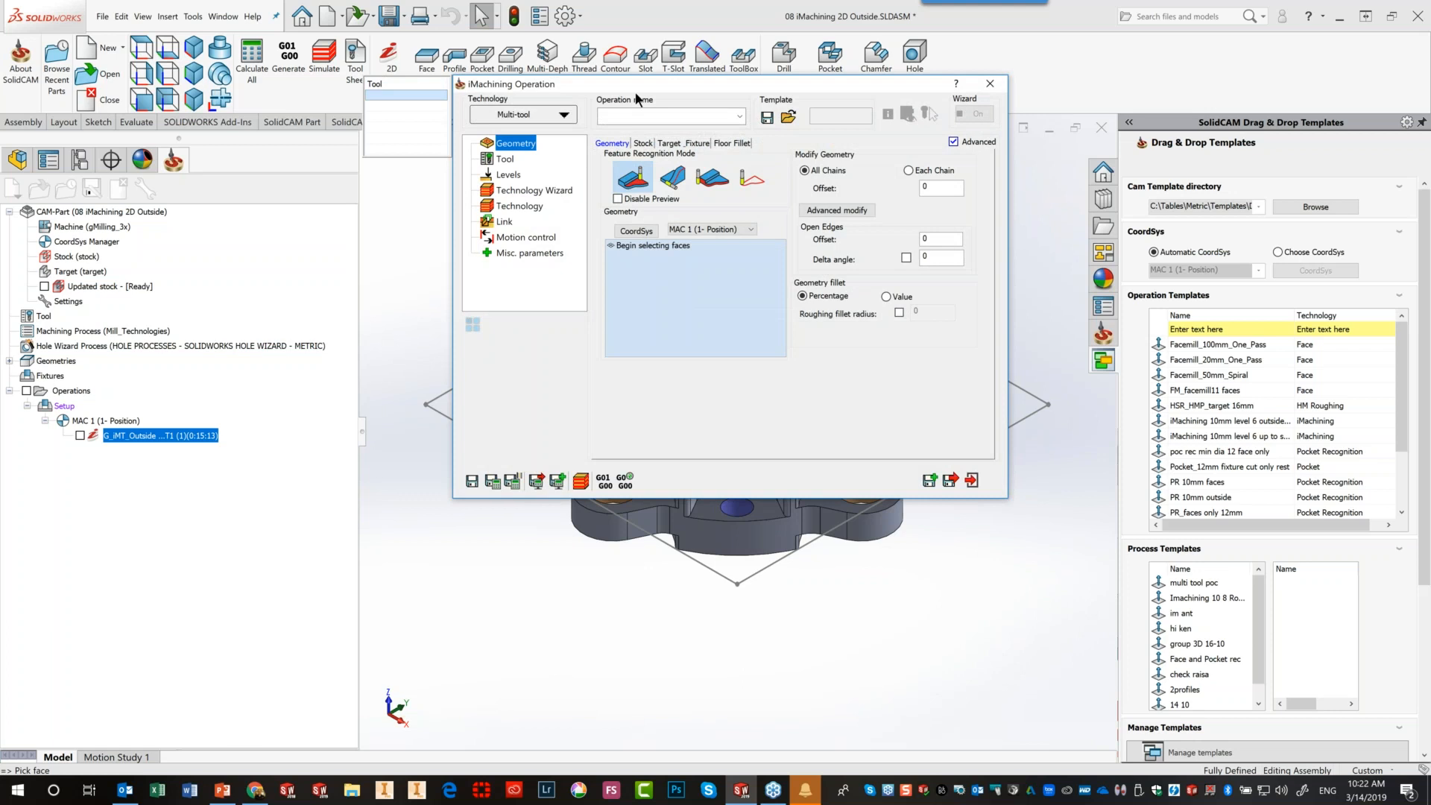
pyautogui.click(762, 511)
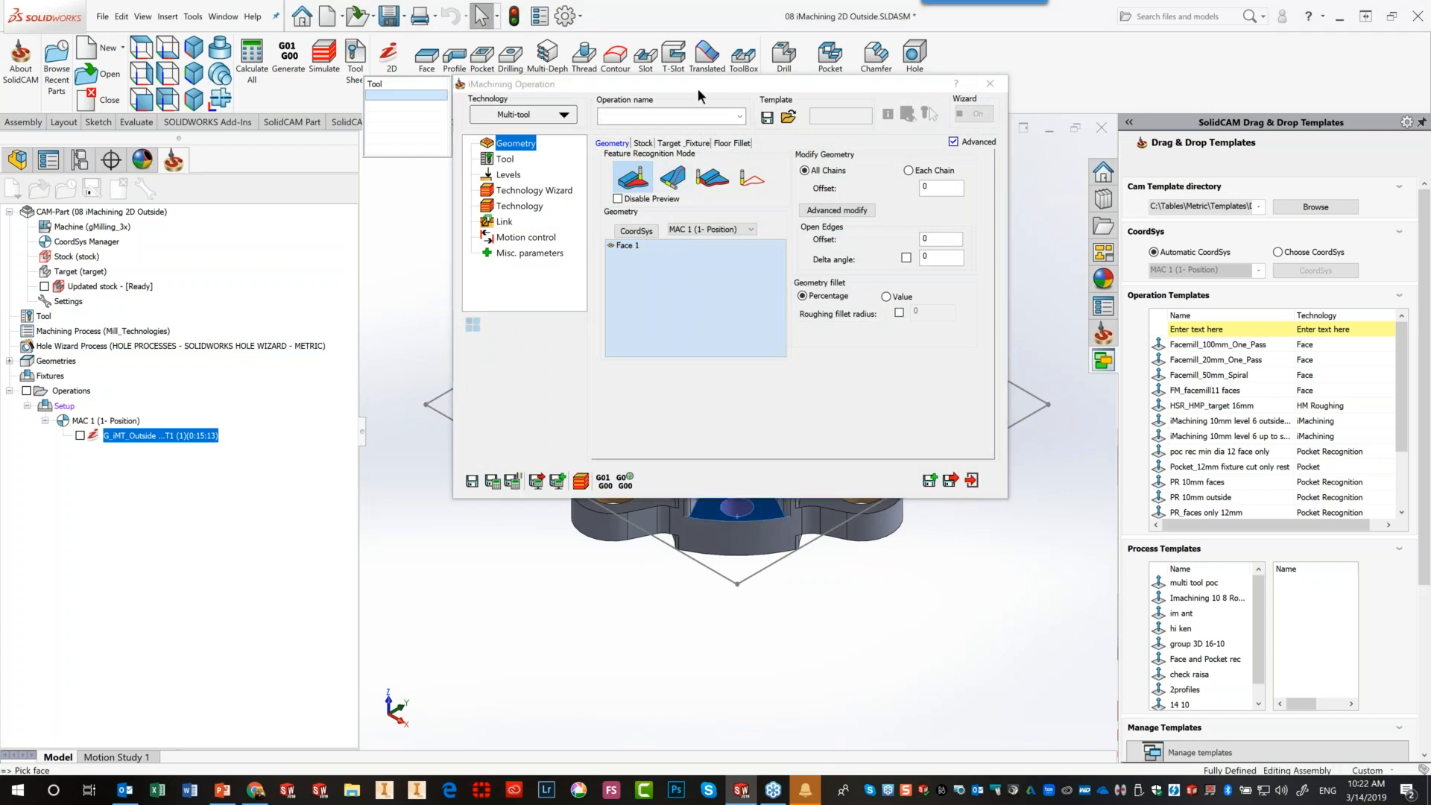
pyautogui.moveTo(697, 83); pyautogui.dragTo(203, 76)
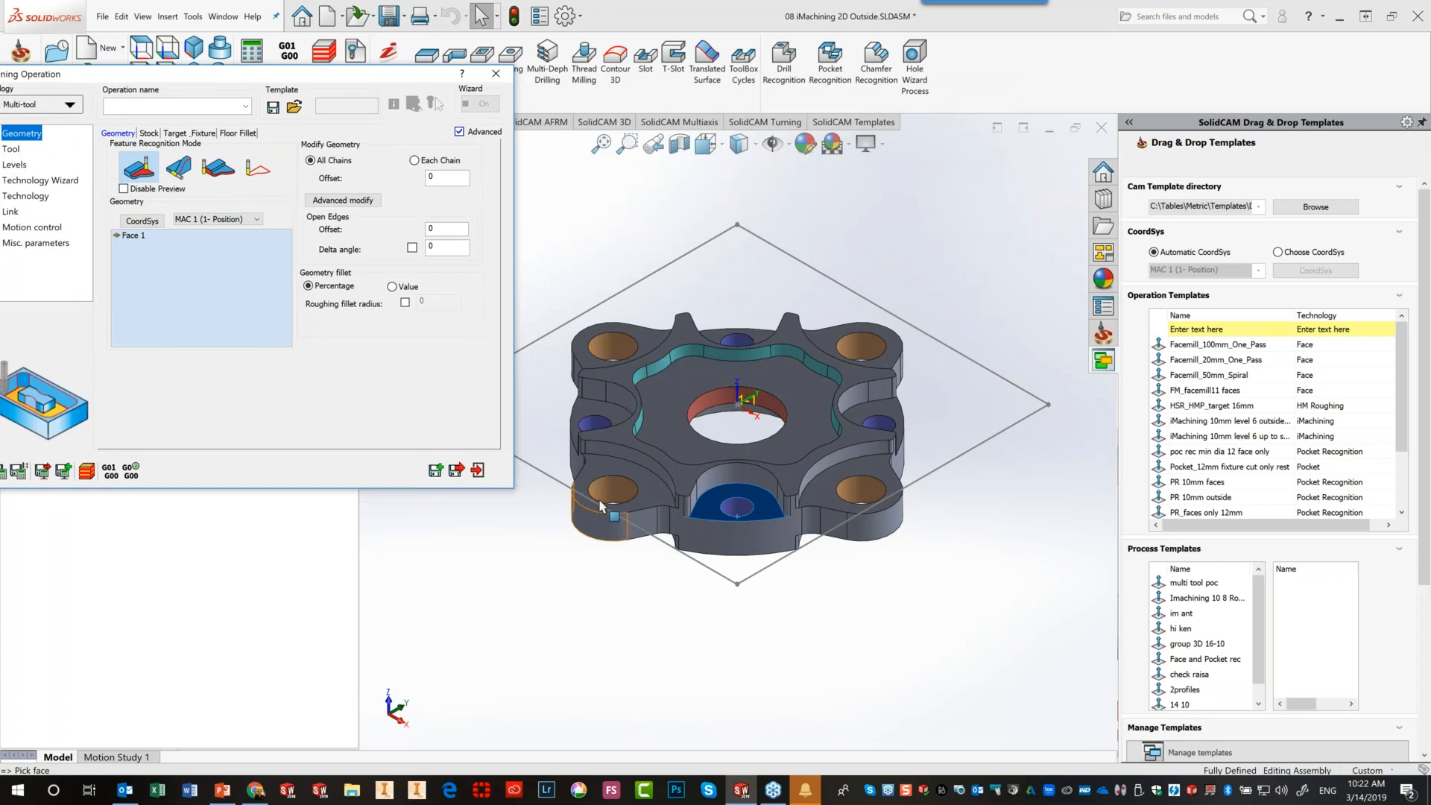
pyautogui.click(607, 468)
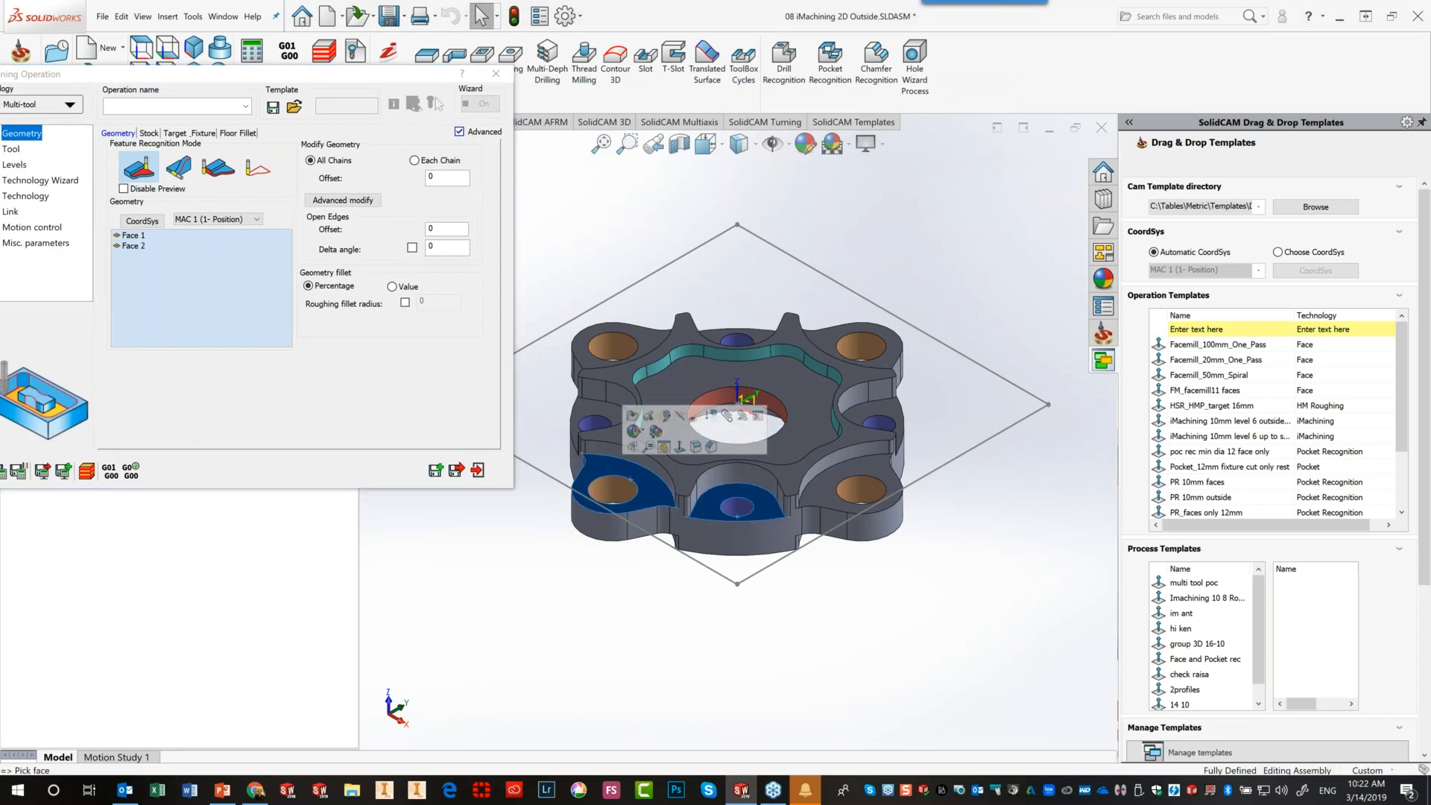
pyautogui.click(589, 415)
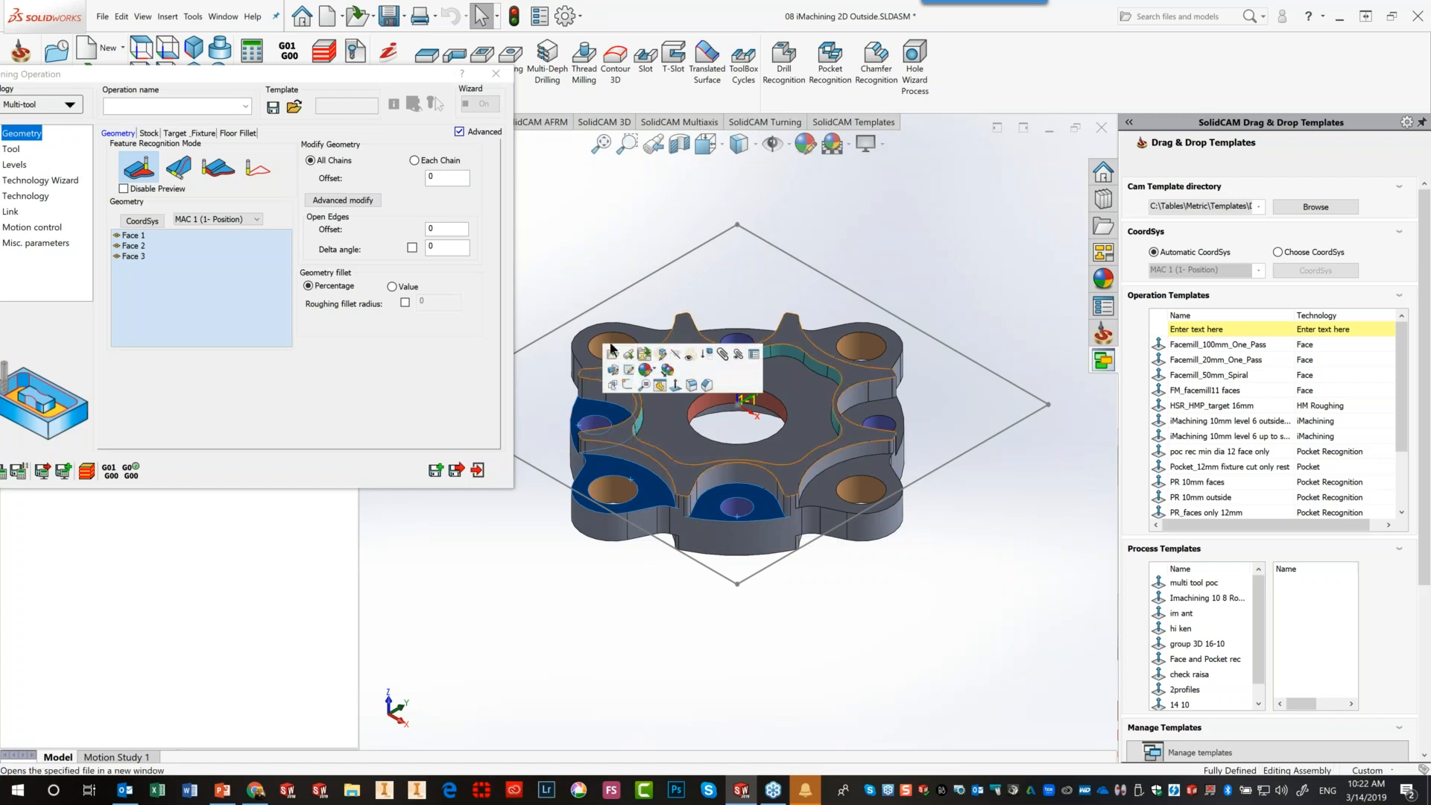
pyautogui.click(753, 335)
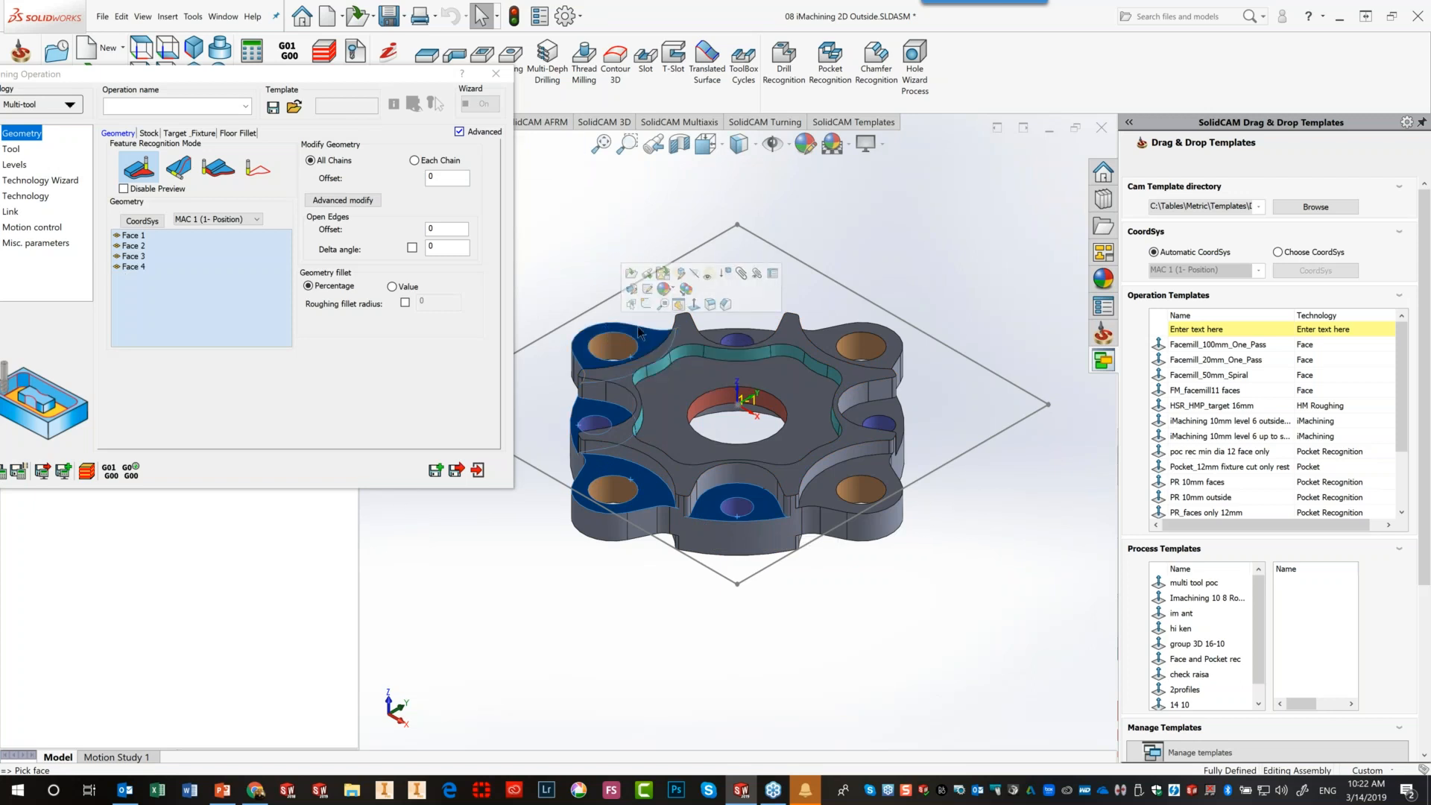
pyautogui.click(832, 340)
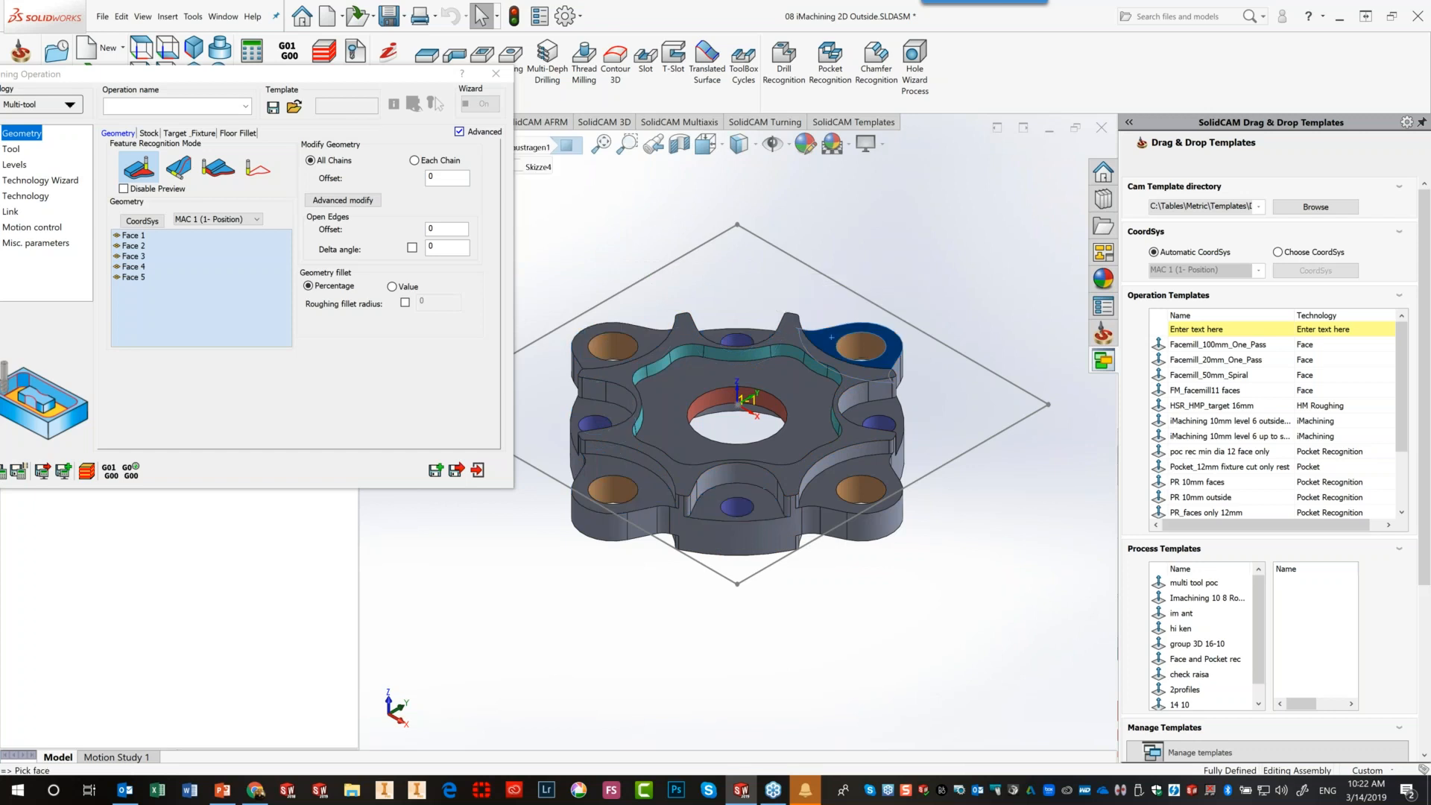
pyautogui.click(867, 419)
pyautogui.click(836, 478)
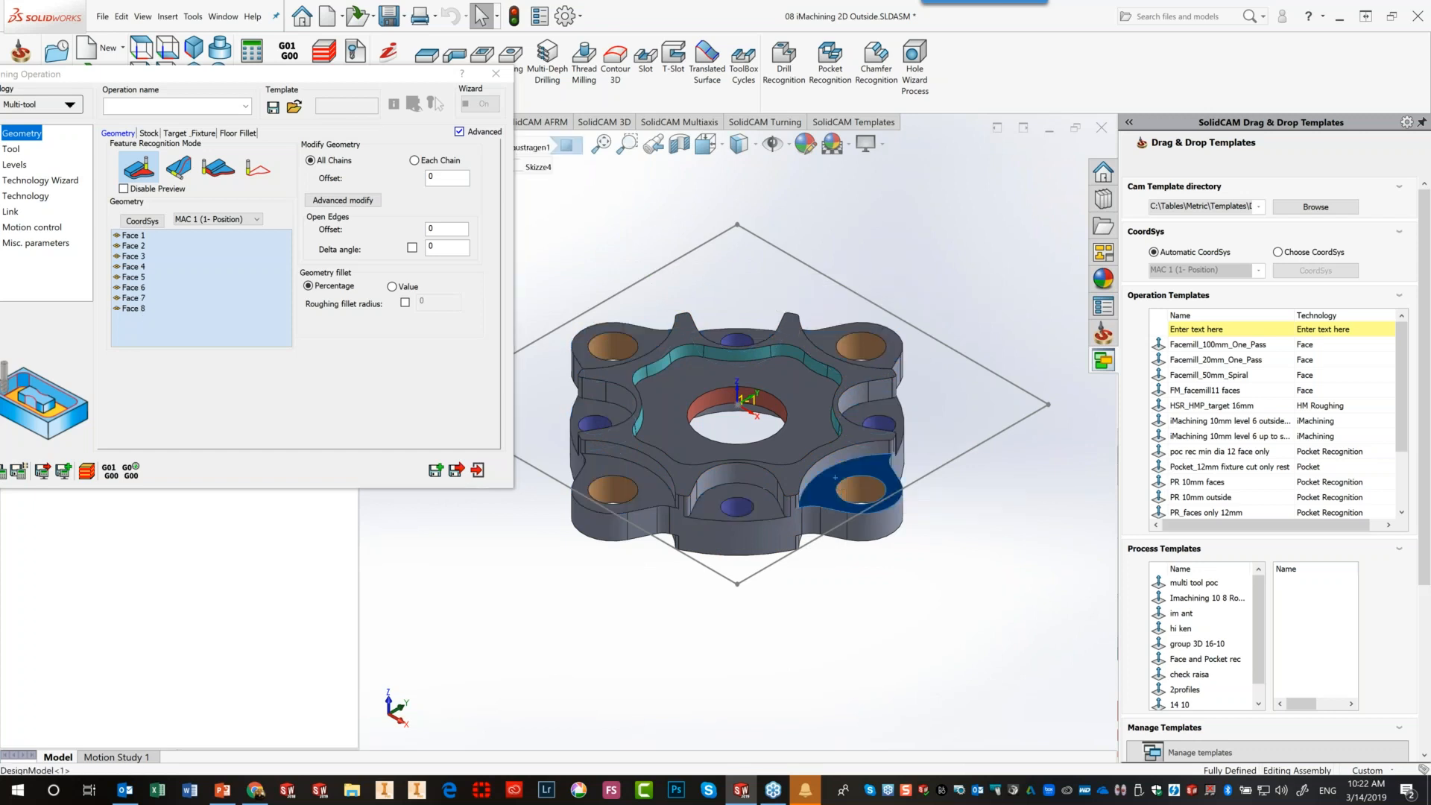
pyautogui.click(795, 407)
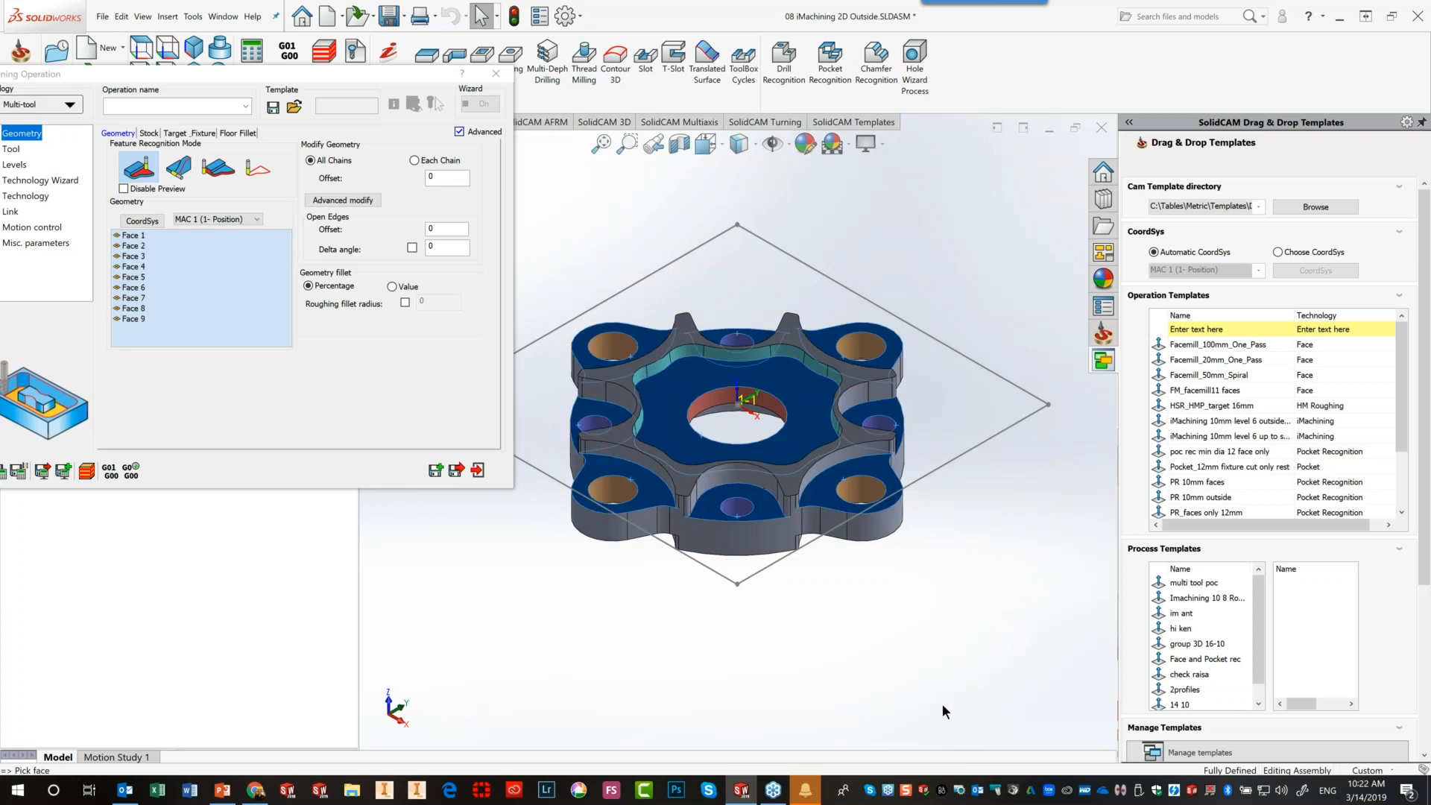
# Assign the 14 mm end mill to the faces operation, check its levels, and save and calculate it
pyautogui.moveTo(297, 68); pyautogui.dragTo(487, 58)
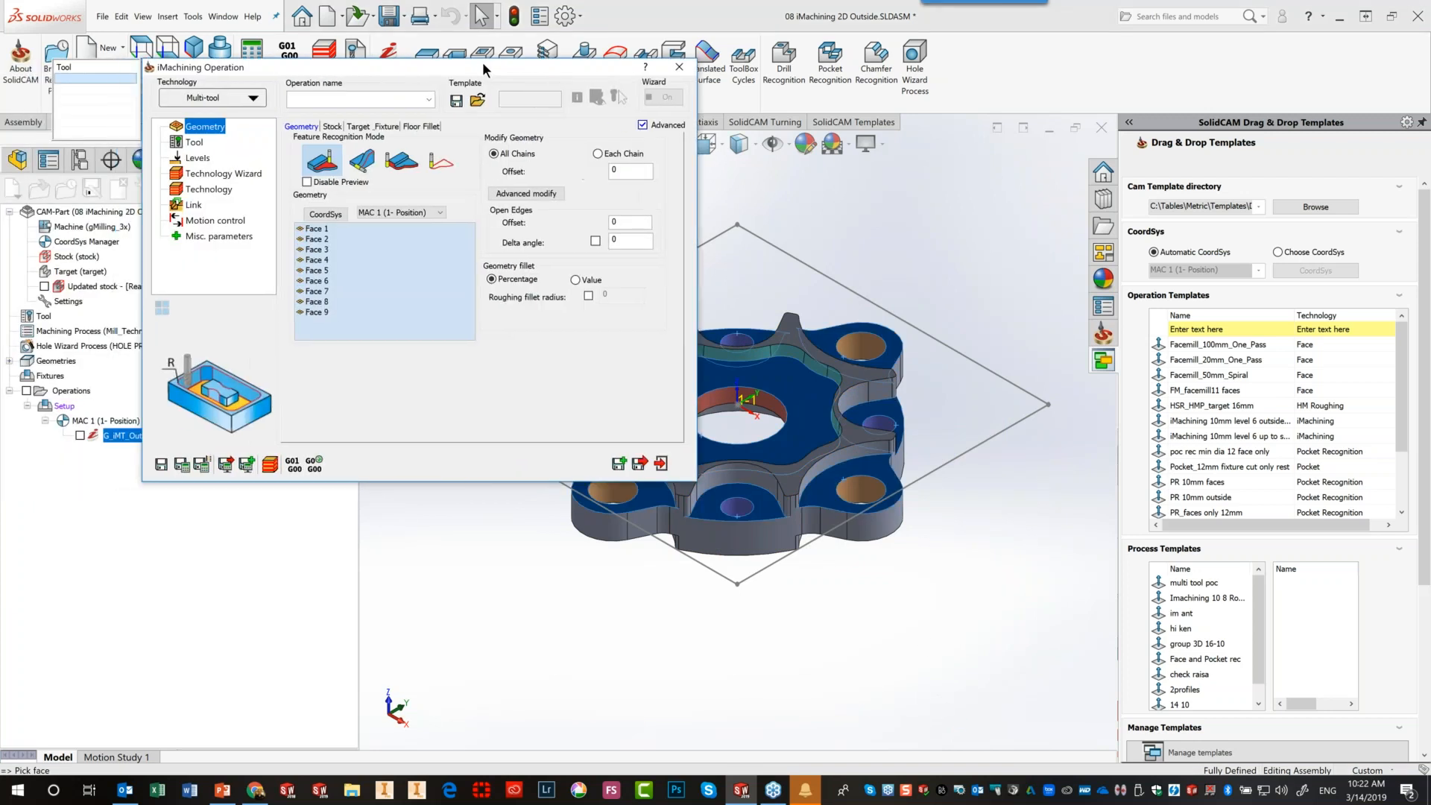
pyautogui.click(207, 140)
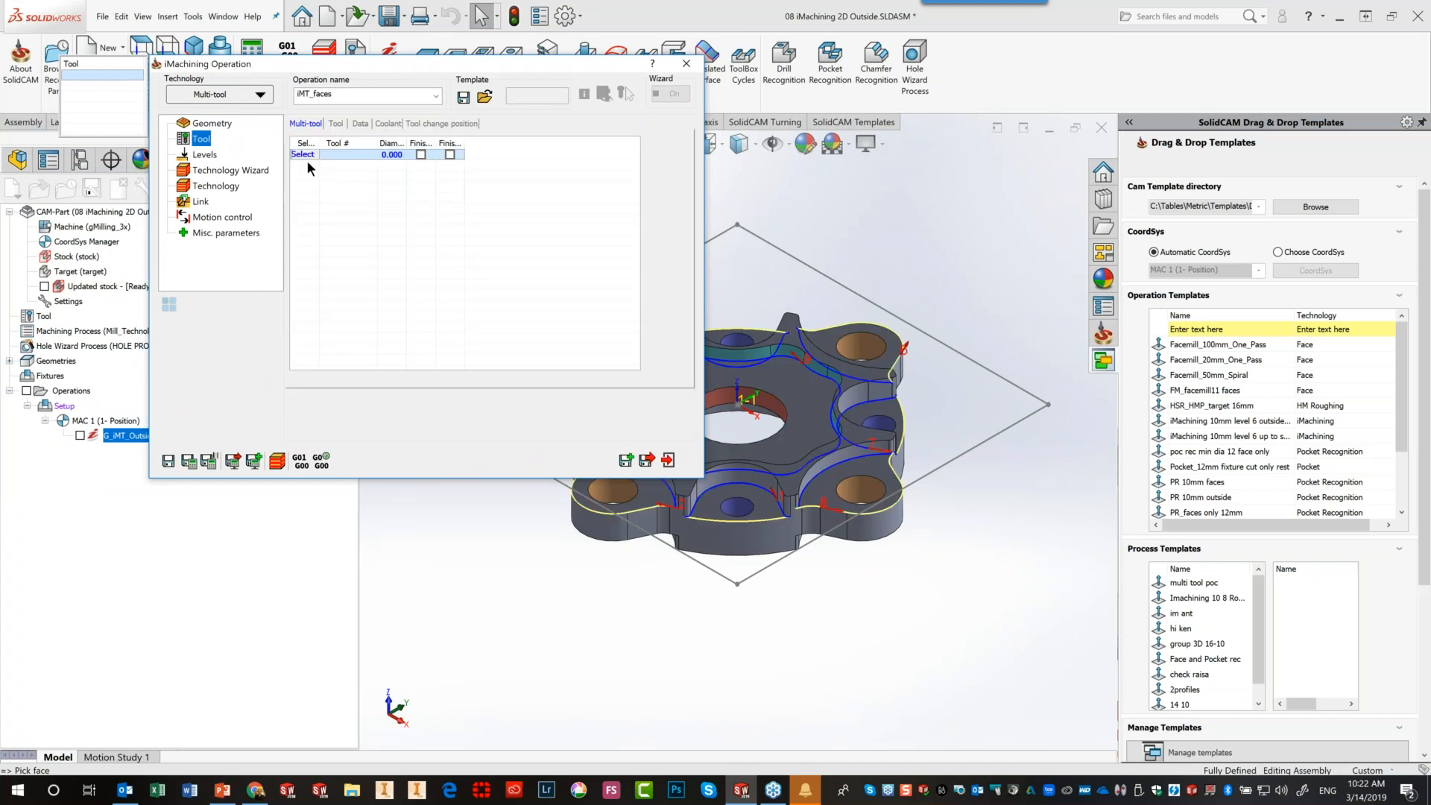
pyautogui.click(309, 155)
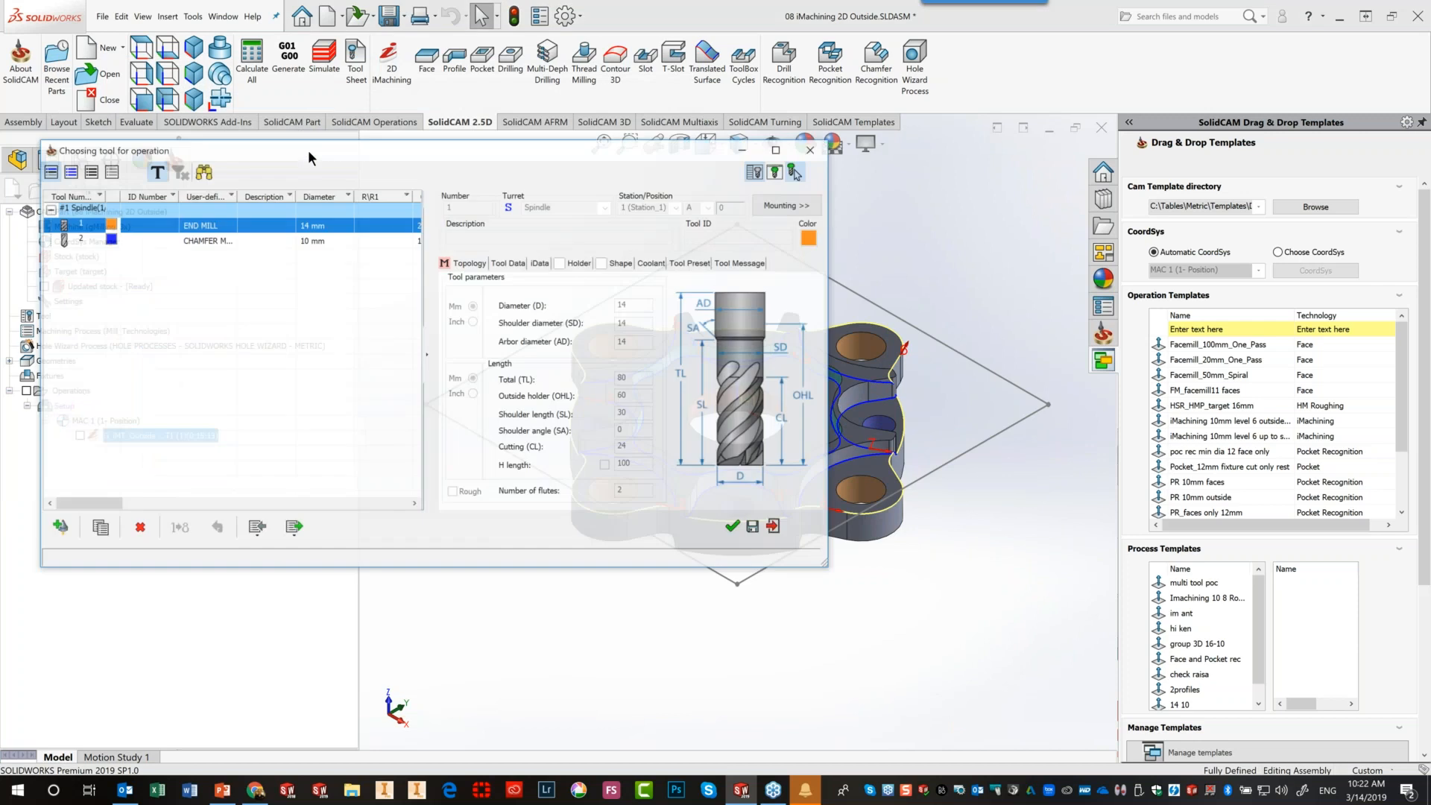
pyautogui.click(734, 527)
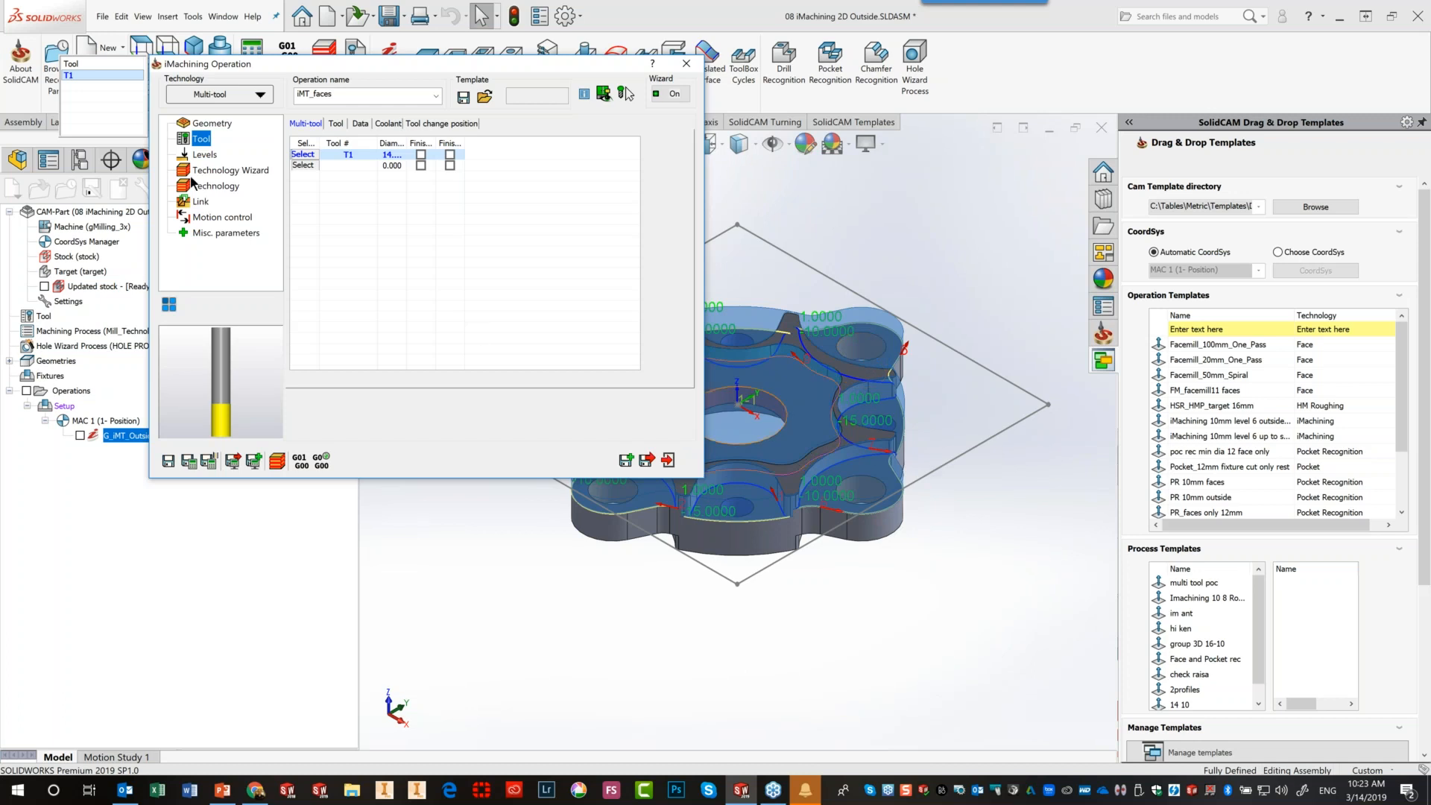
pyautogui.click(202, 156)
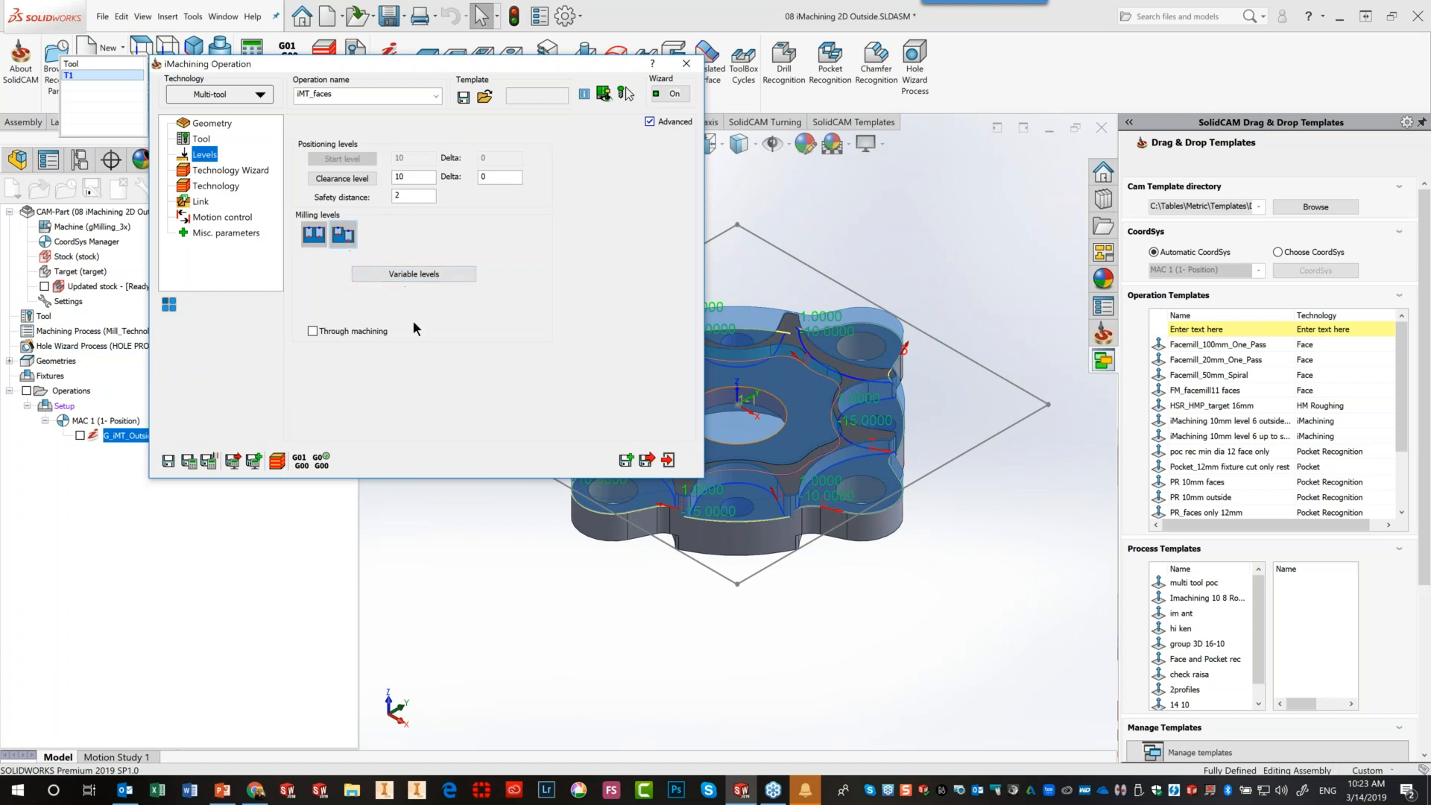
pyautogui.click(190, 463)
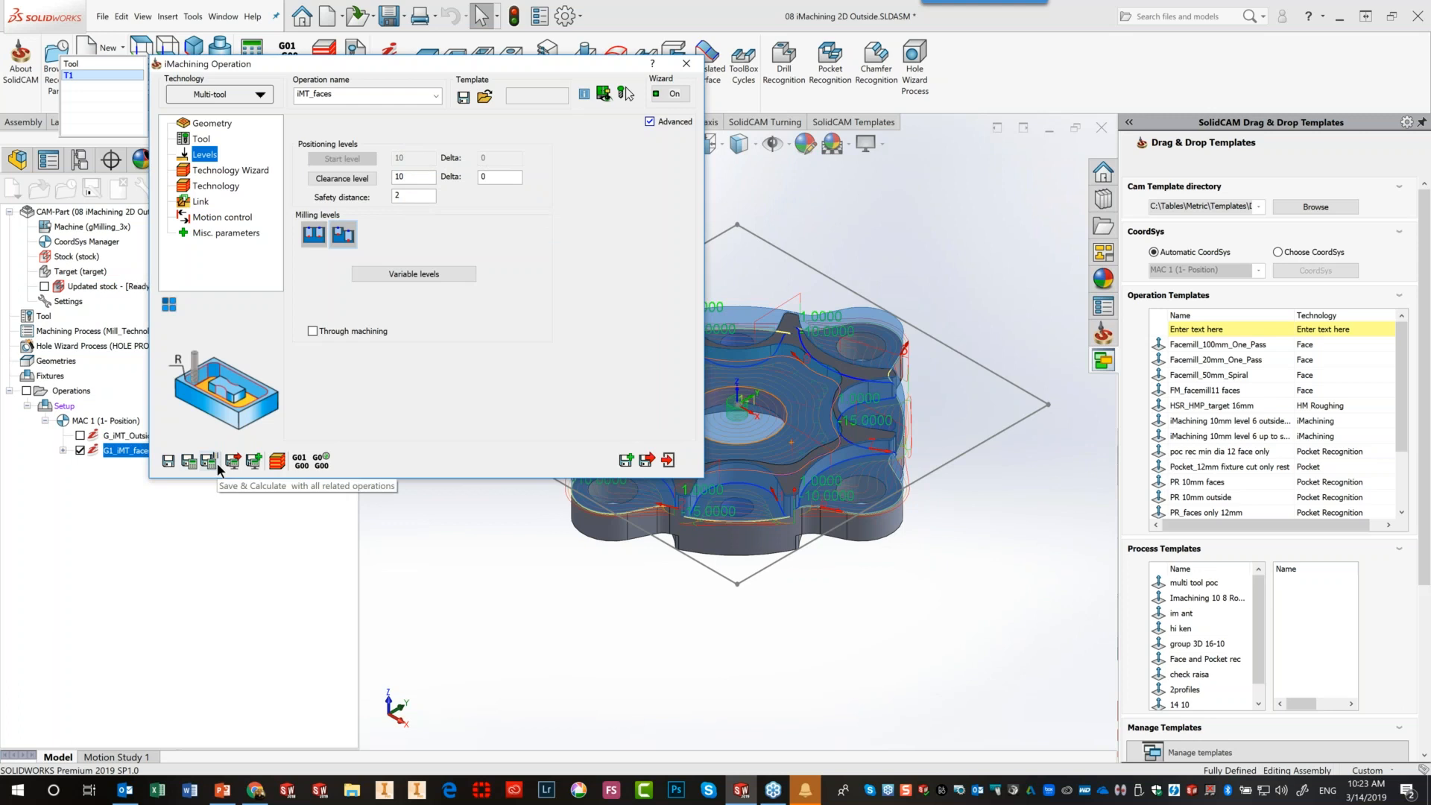
# Run the faces operation's simulation in SolidVerify, and exit the simulation and the operation
pyautogui.click(276, 462)
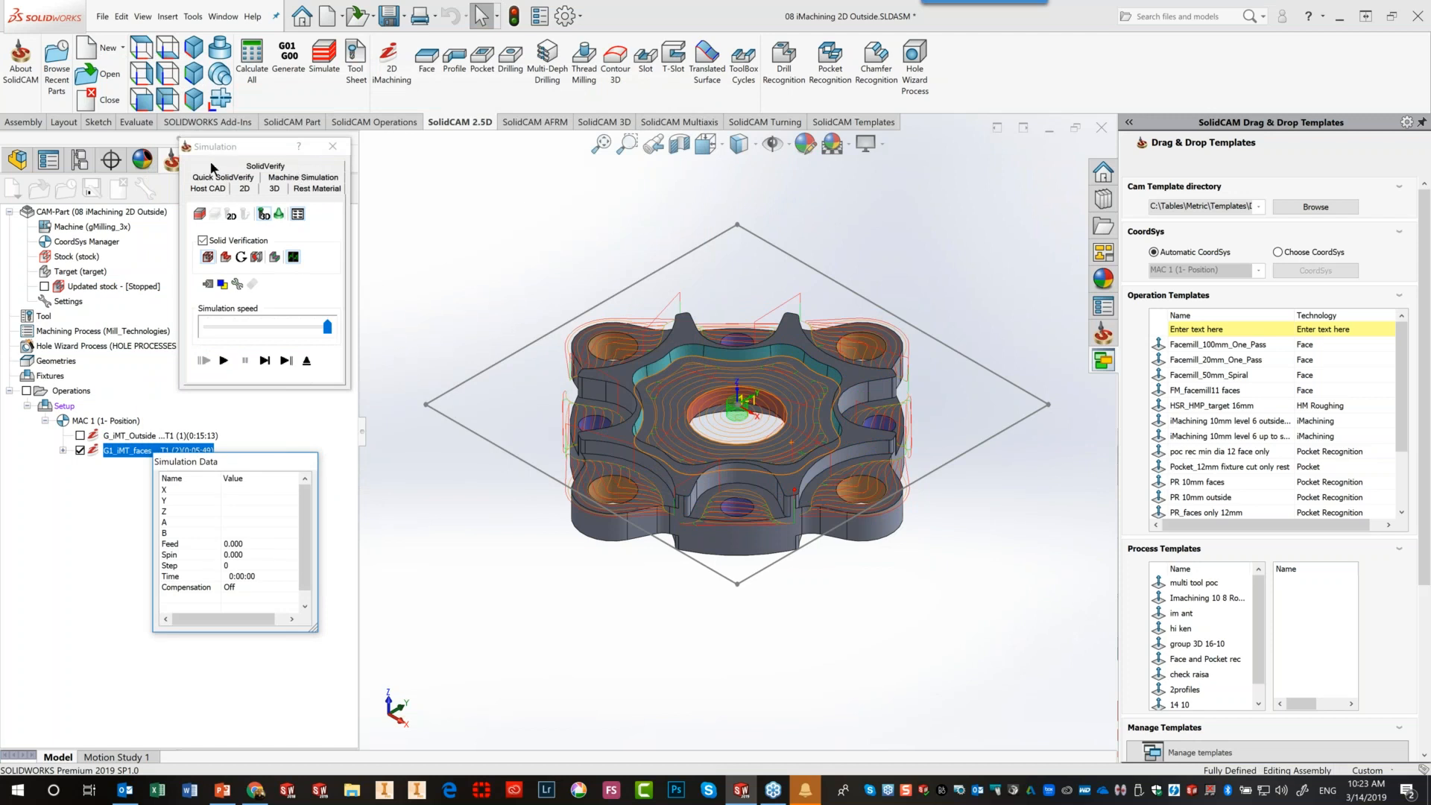
pyautogui.click(236, 172)
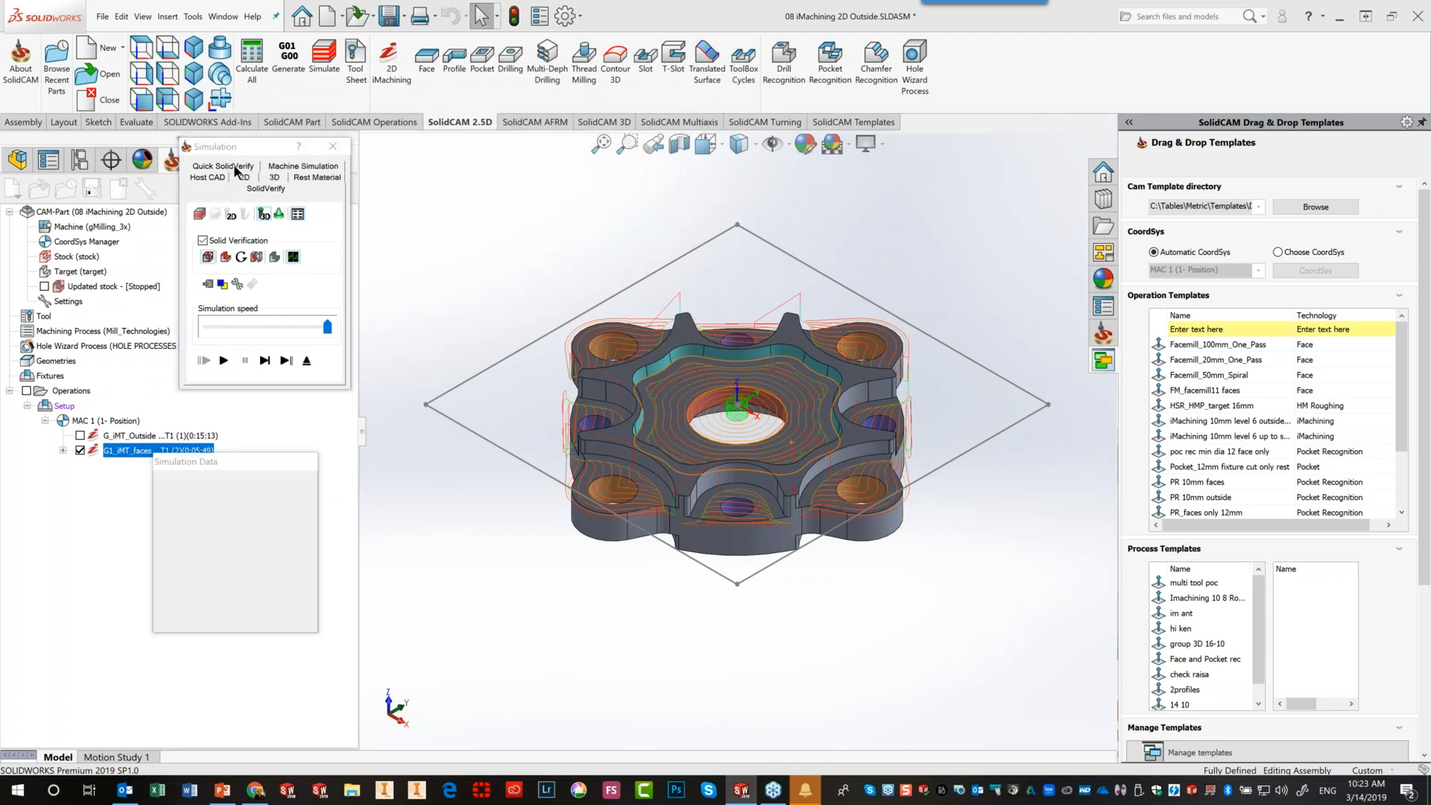
pyautogui.click(220, 359)
pyautogui.click(220, 355)
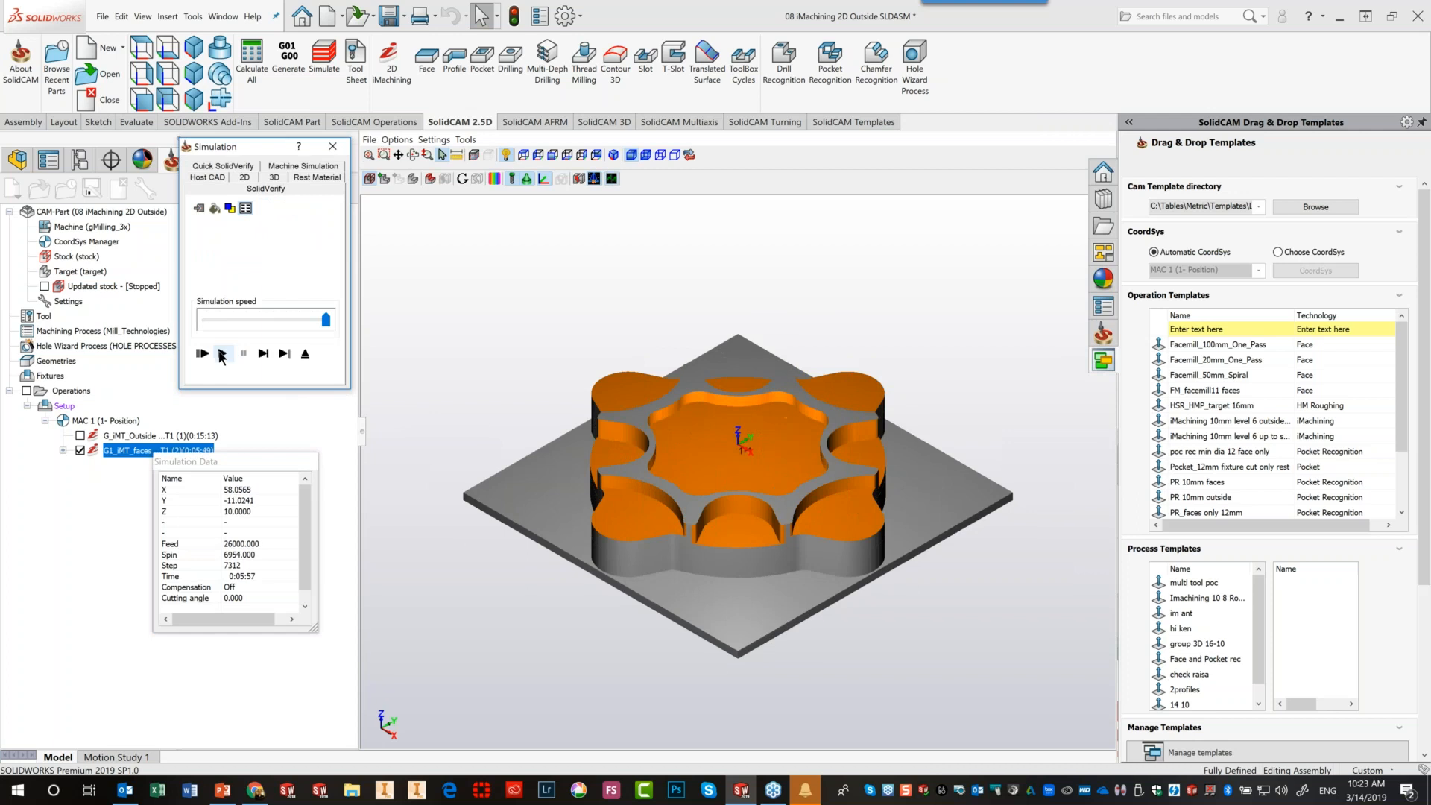
pyautogui.click(305, 355)
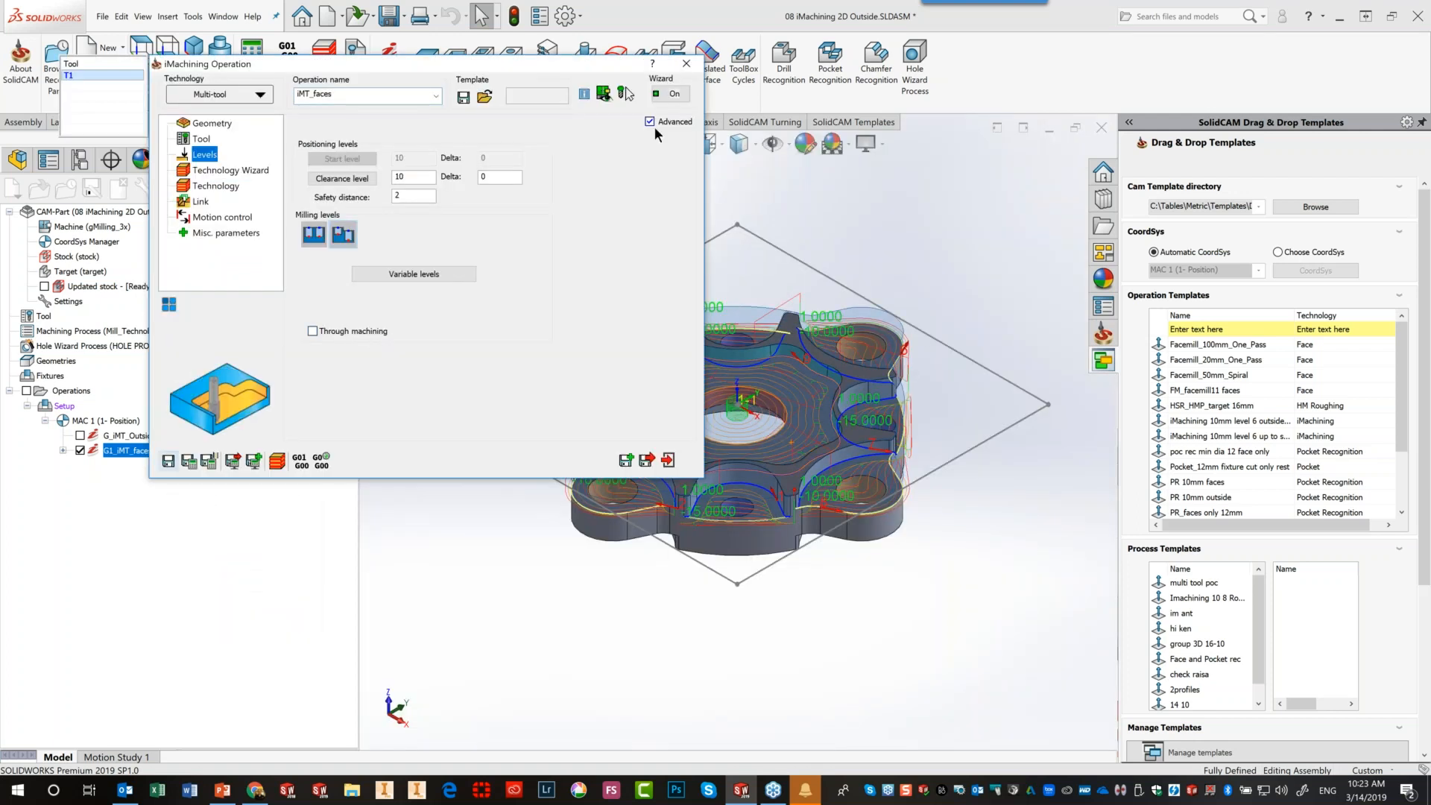
pyautogui.click(686, 64)
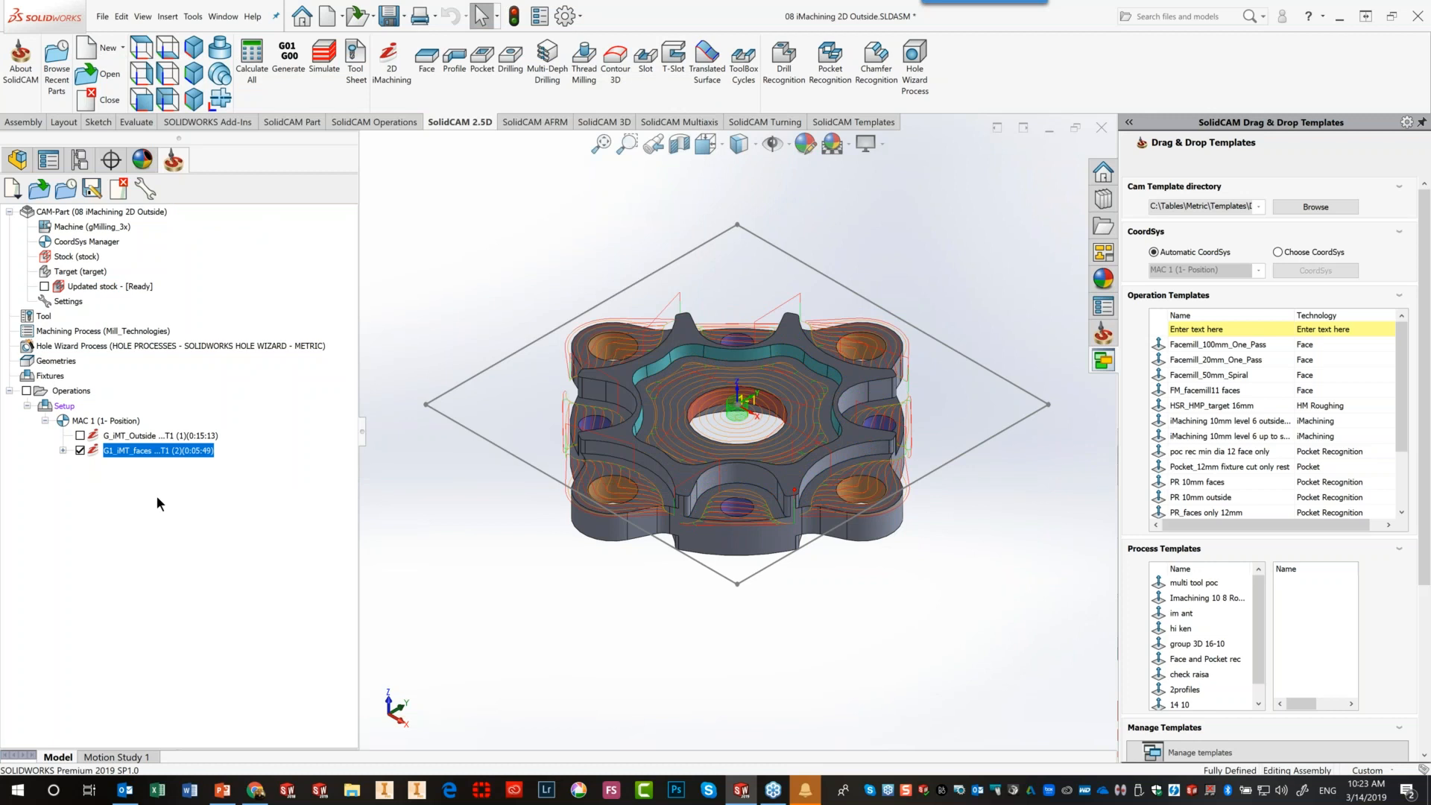
# Suppress the iMT_Outside operation and recalculate the iMT_faces operation without it
pyautogui.click(150, 437)
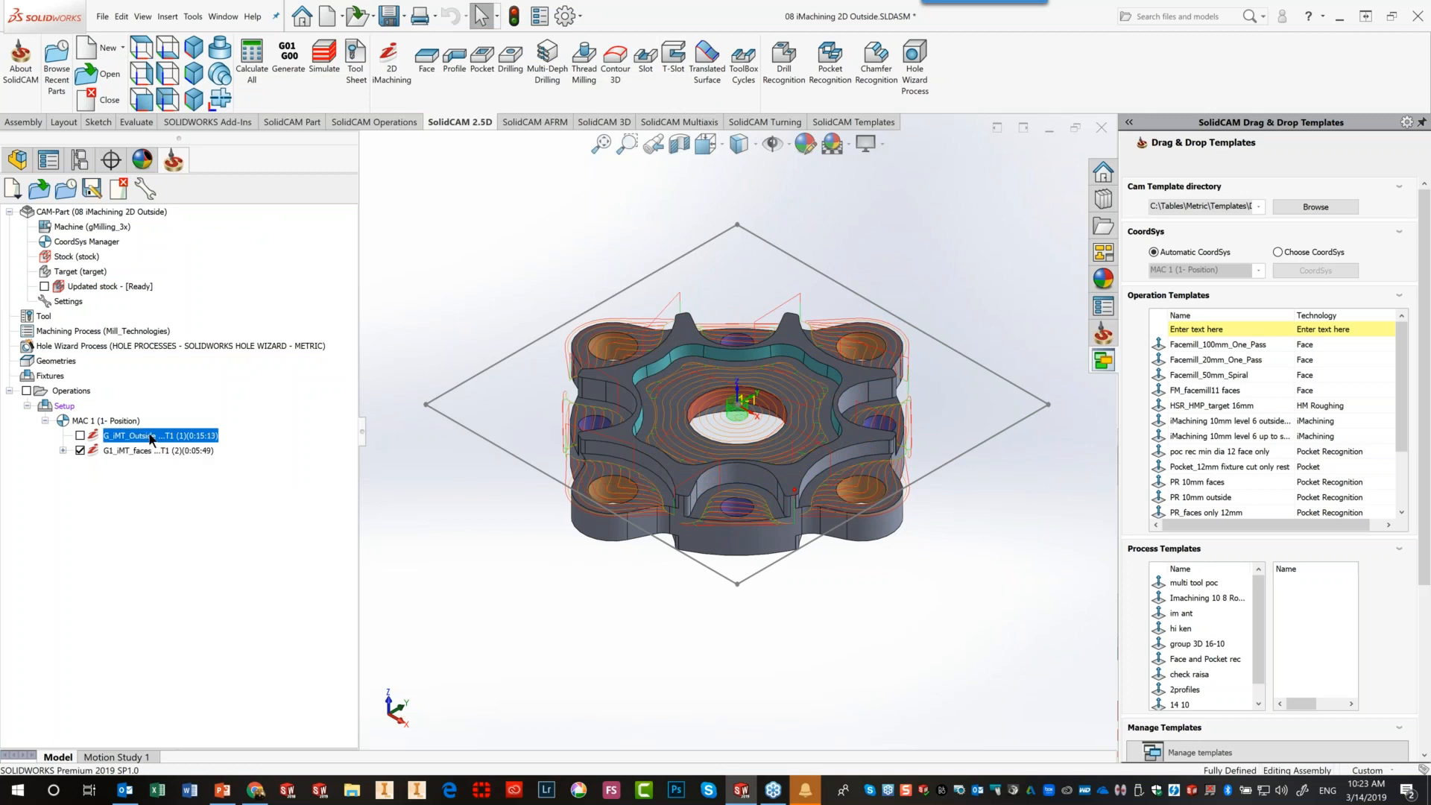
pyautogui.rightClick(152, 438)
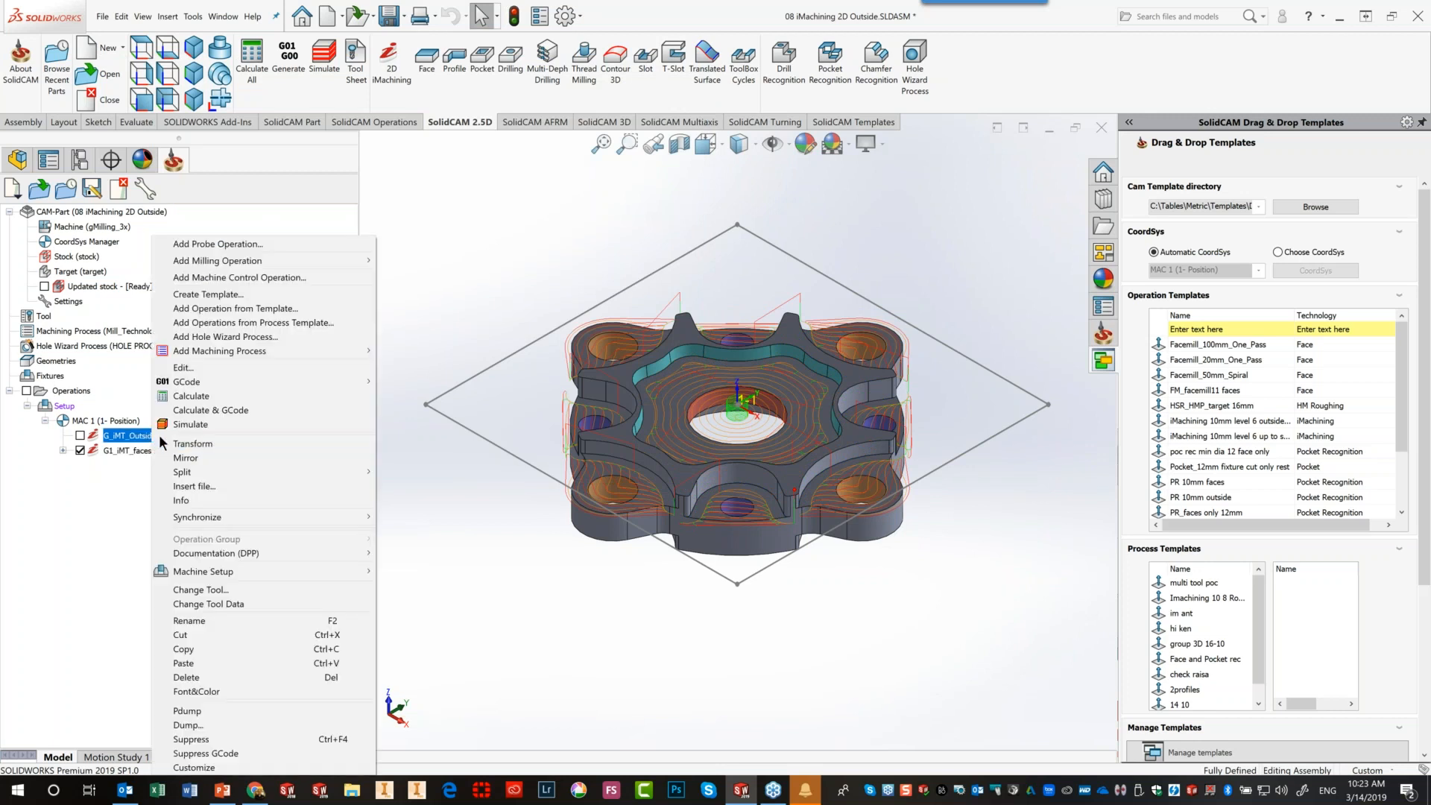
pyautogui.click(282, 740)
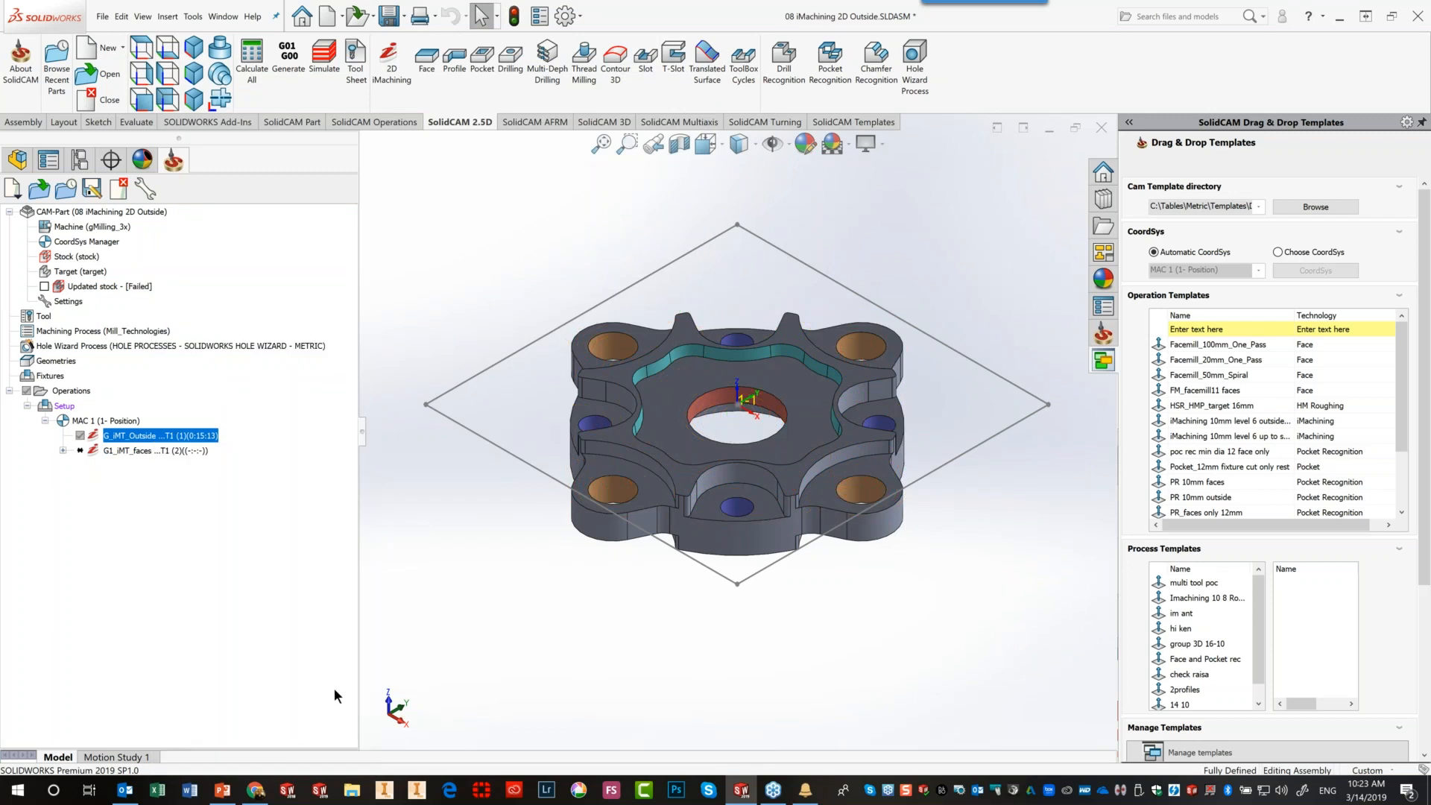
pyautogui.click(139, 450)
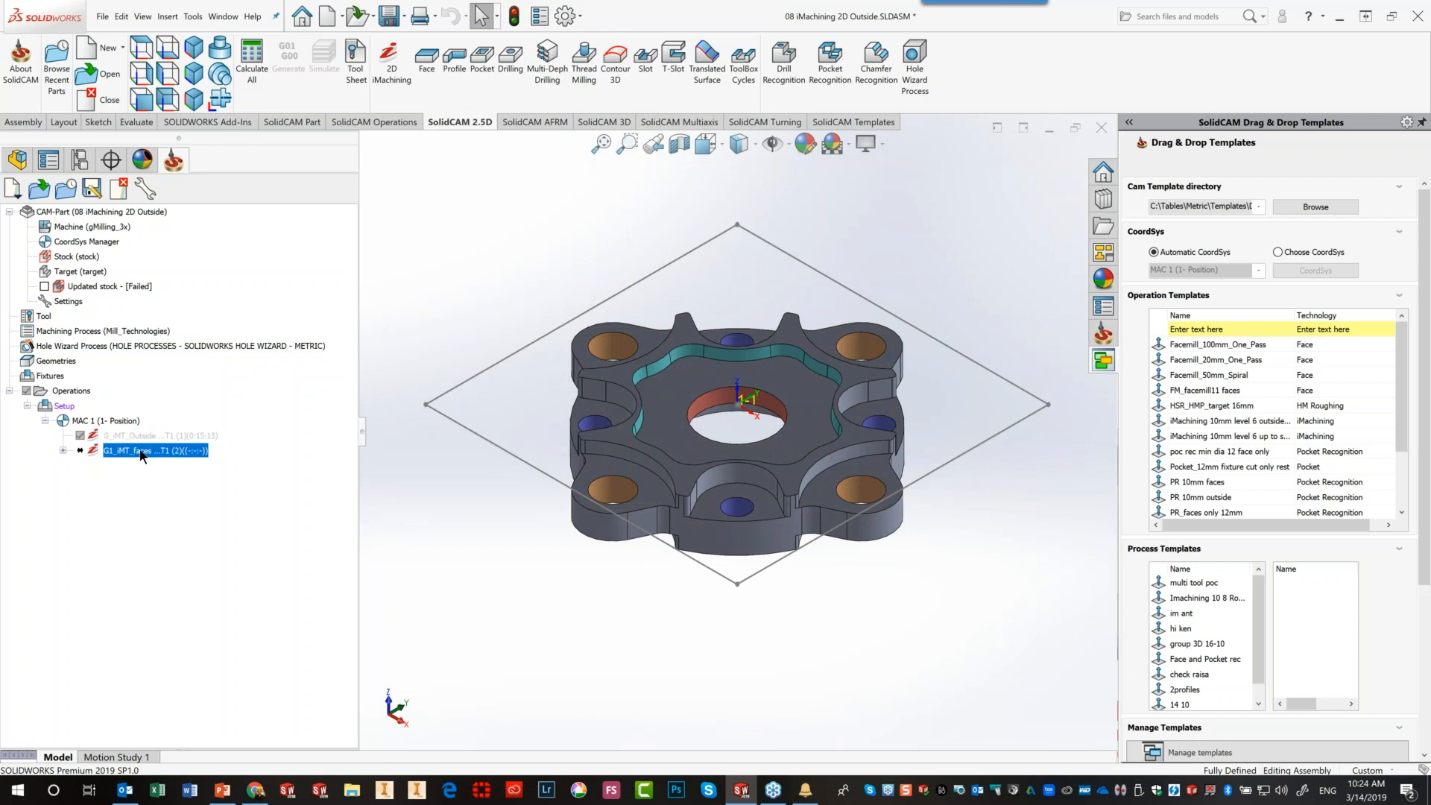
pyautogui.rightClick(141, 455)
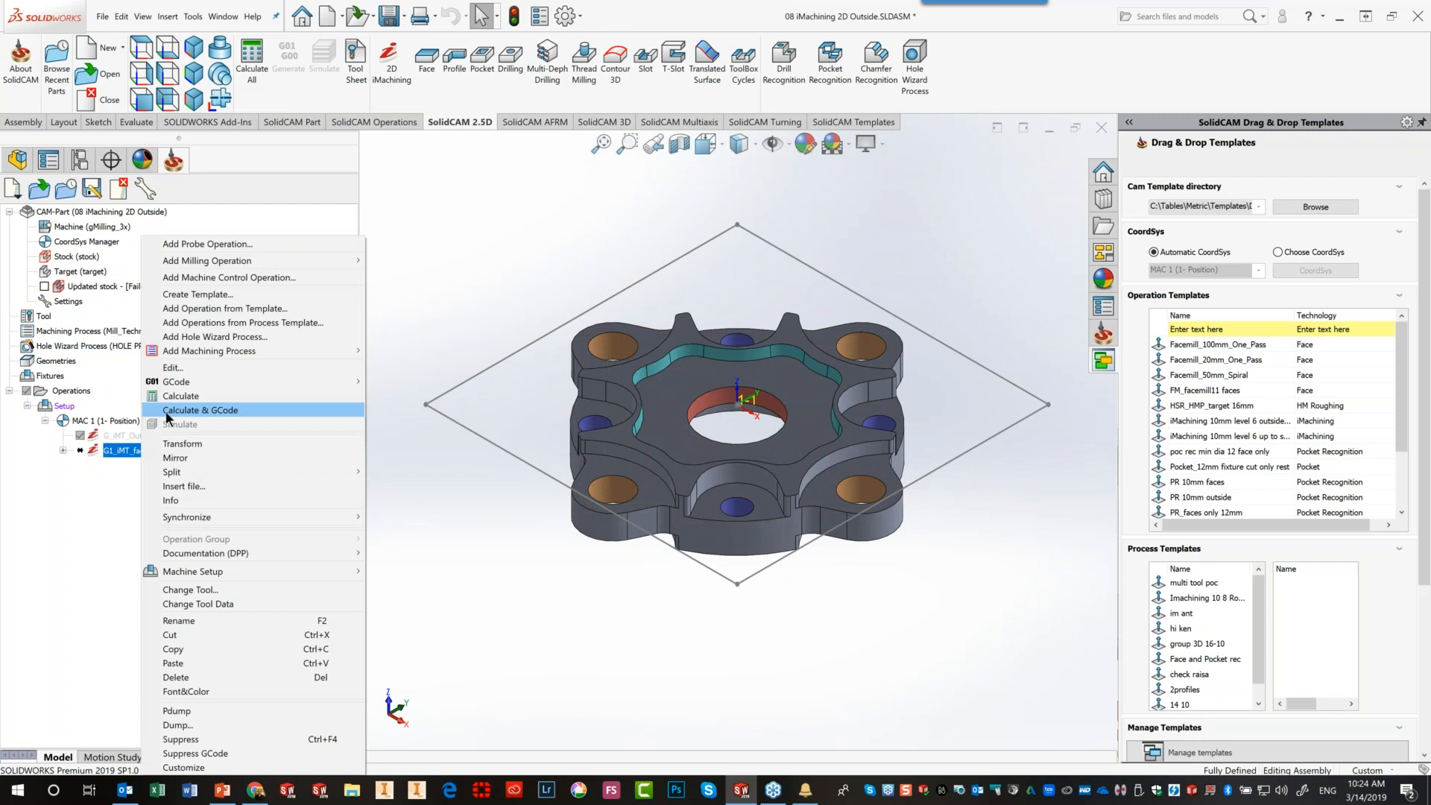
pyautogui.click(169, 402)
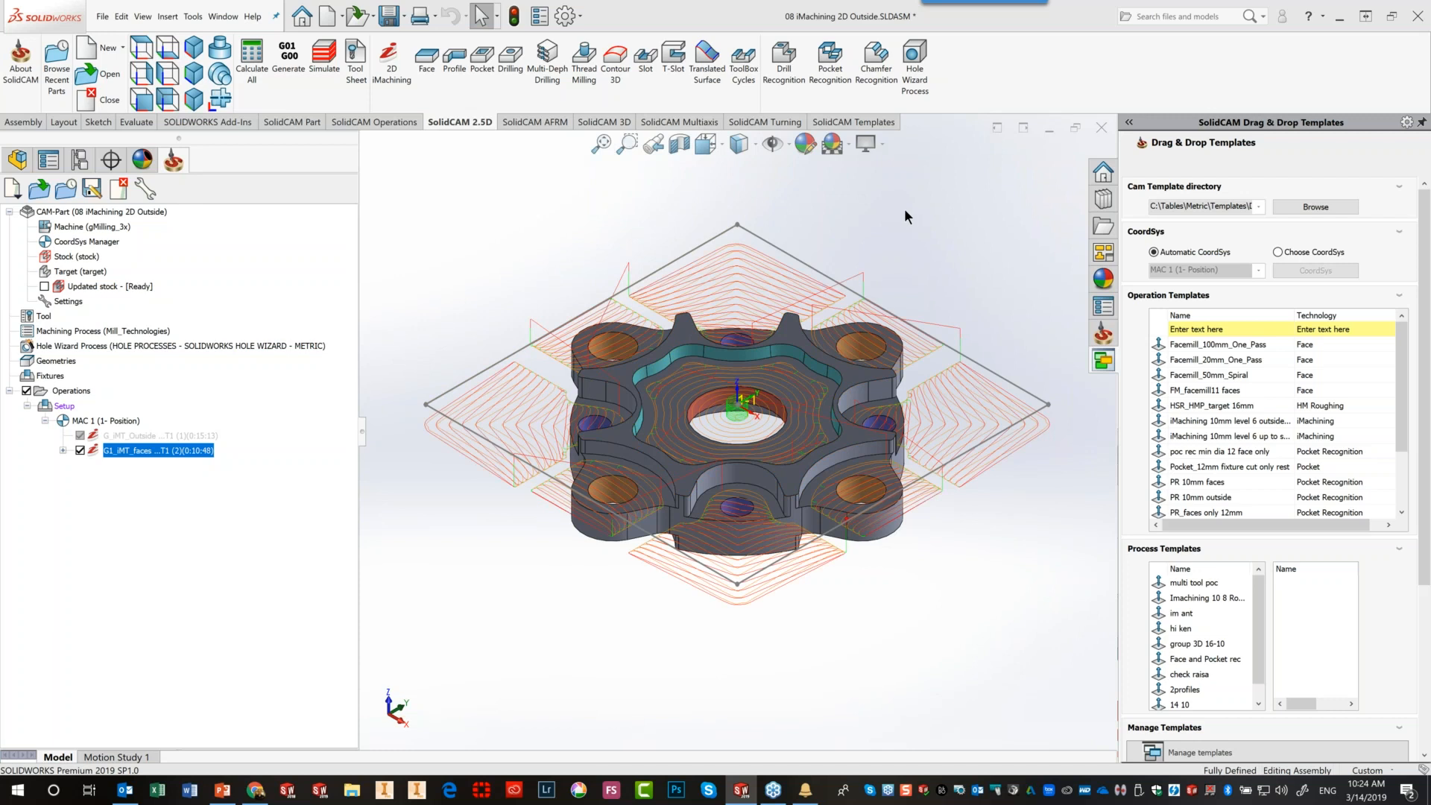
# Open the recalculated faces operation to examine its machining areas and levels on the model, and exit it
pyautogui.rightClick(137, 455)
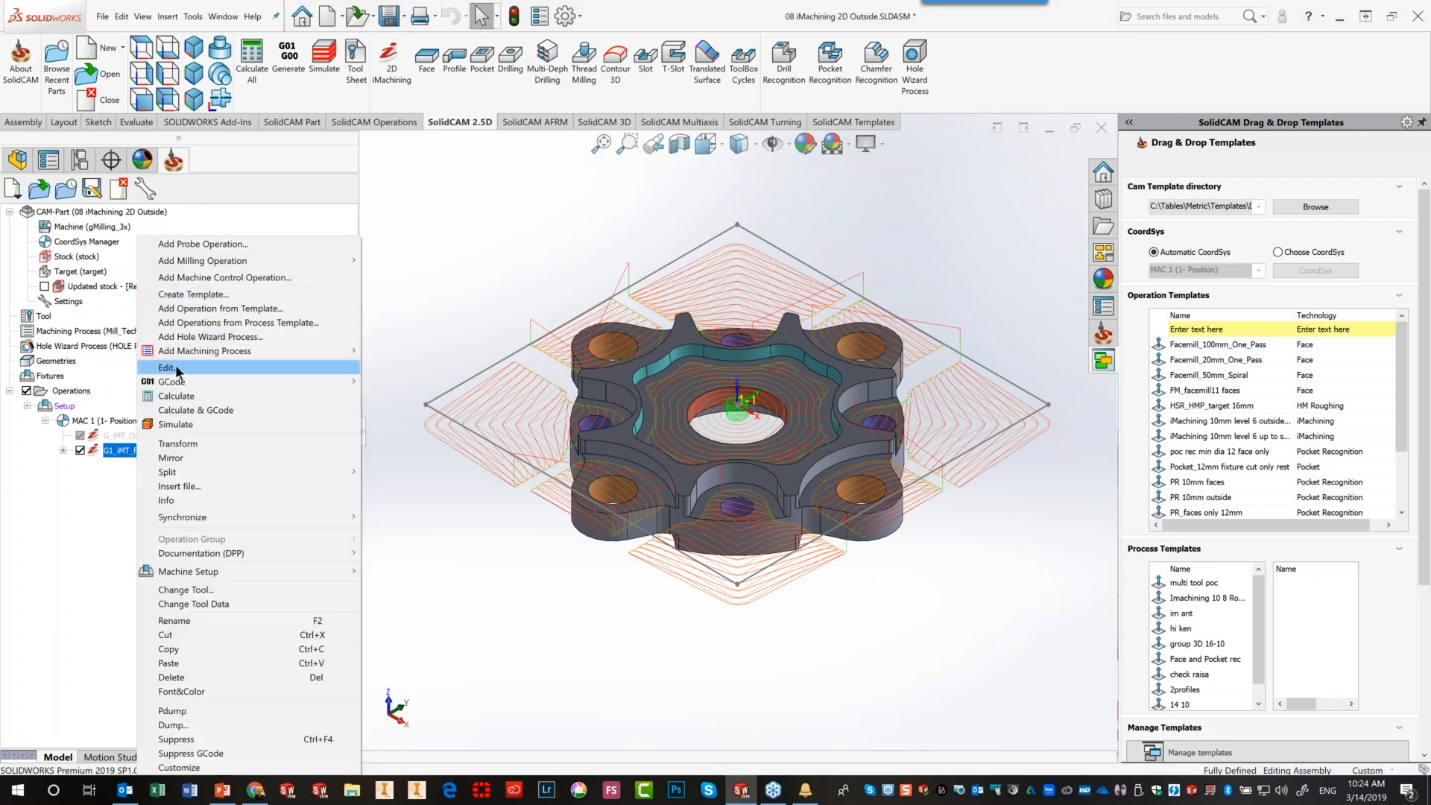
pyautogui.click(177, 369)
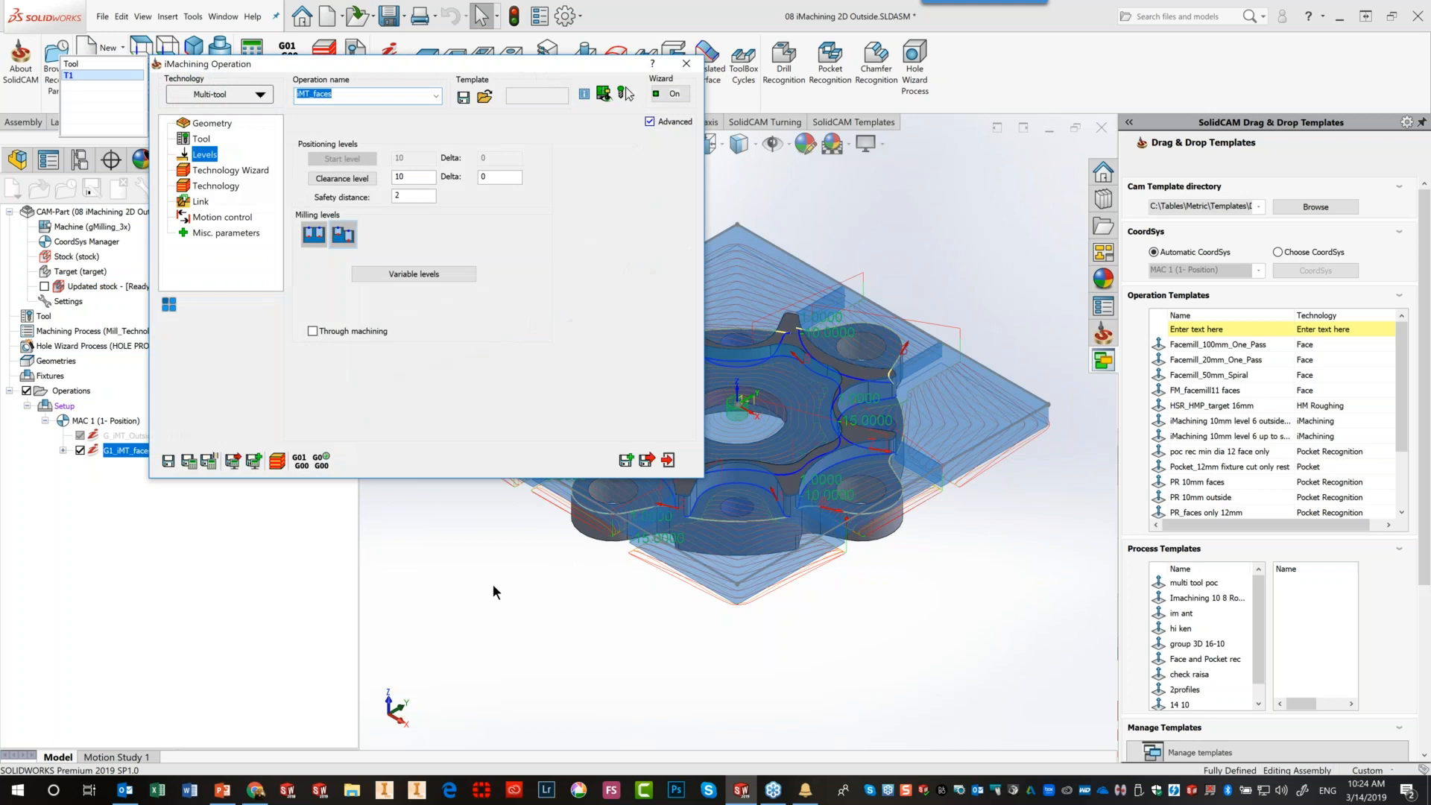
pyautogui.moveTo(483, 59); pyautogui.dragTo(357, 77)
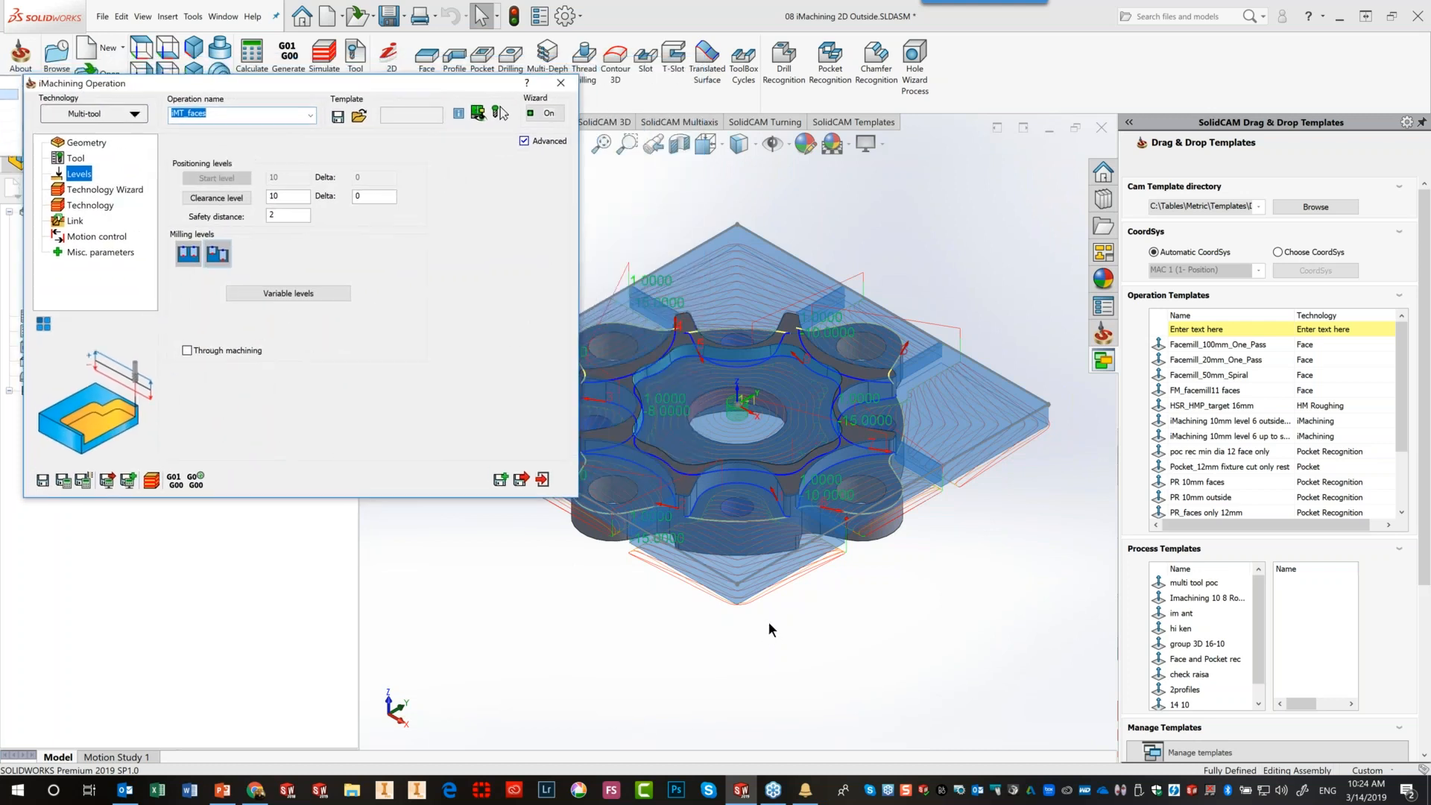
pyautogui.click(542, 479)
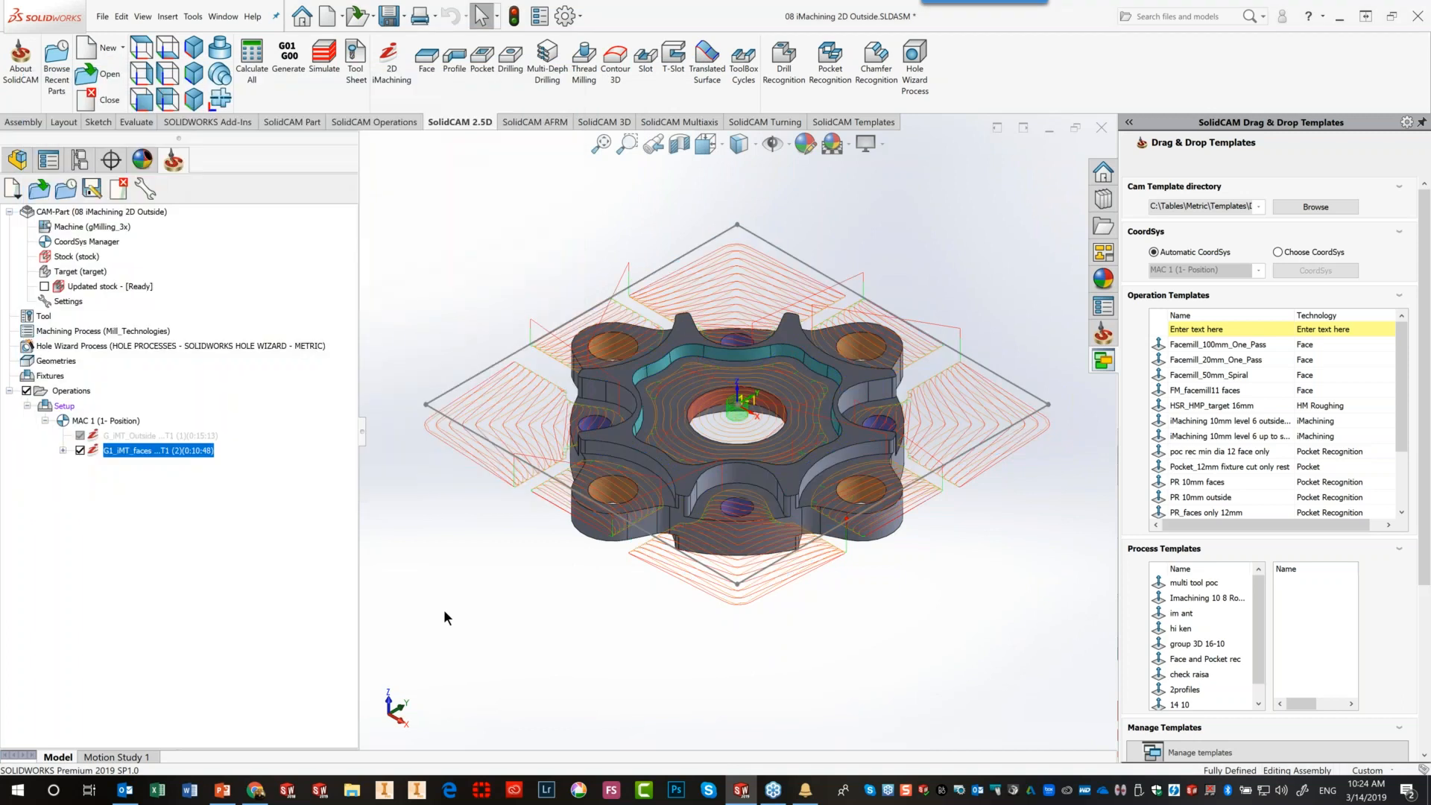